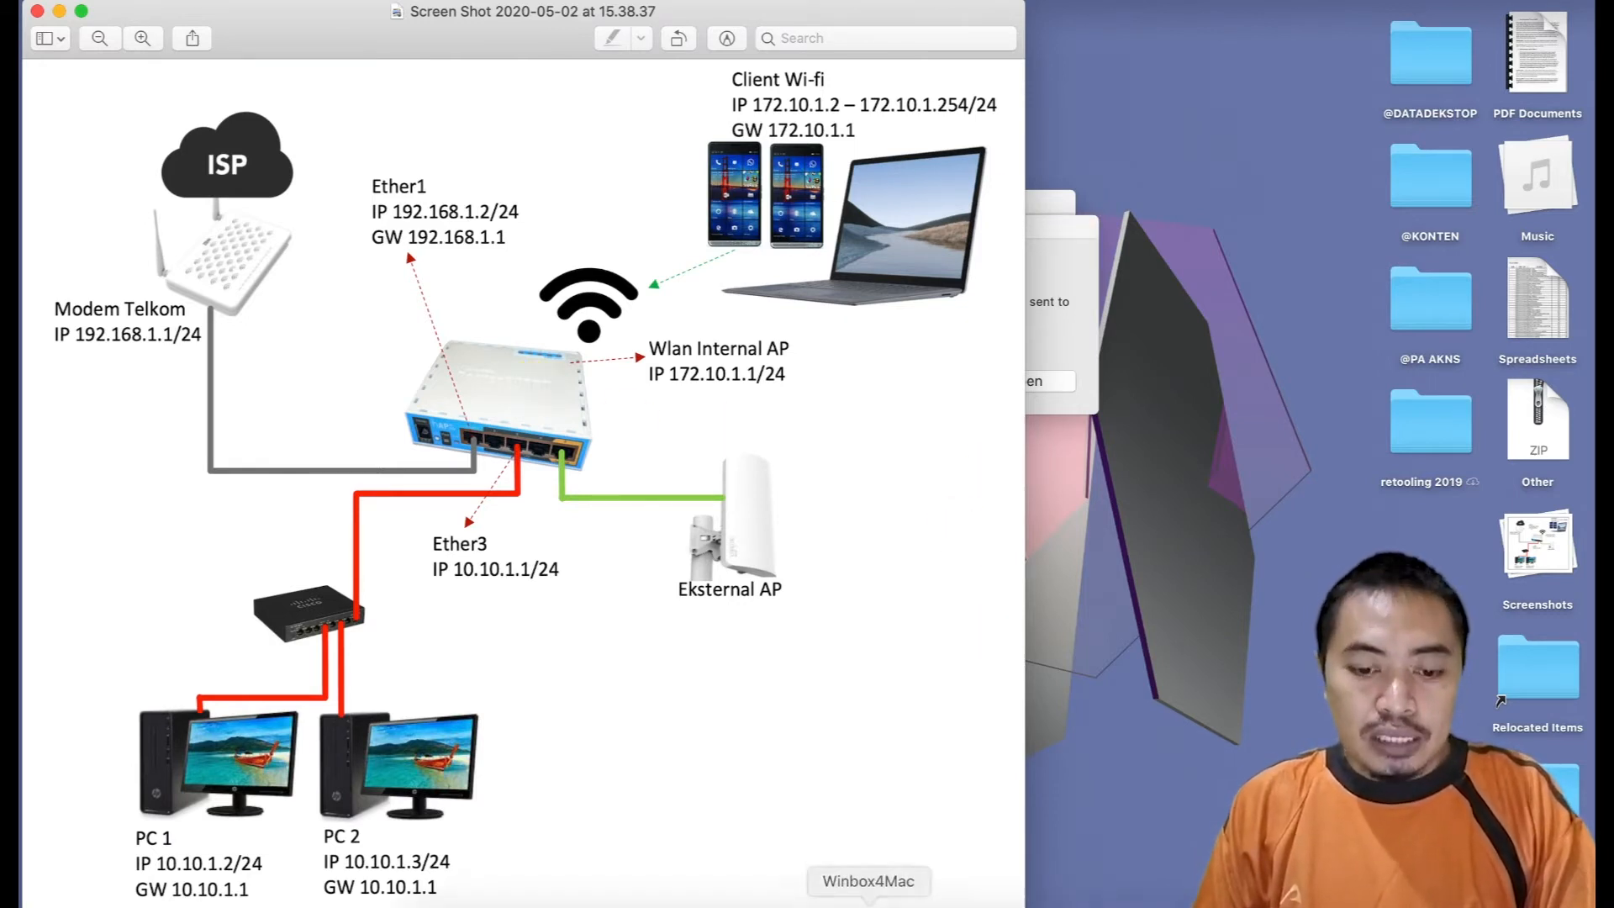
# Visit mikrotik.co.id in Firefox, examine the Winbox entries in its download area, and close the browser.
pyautogui.click(827, 904)
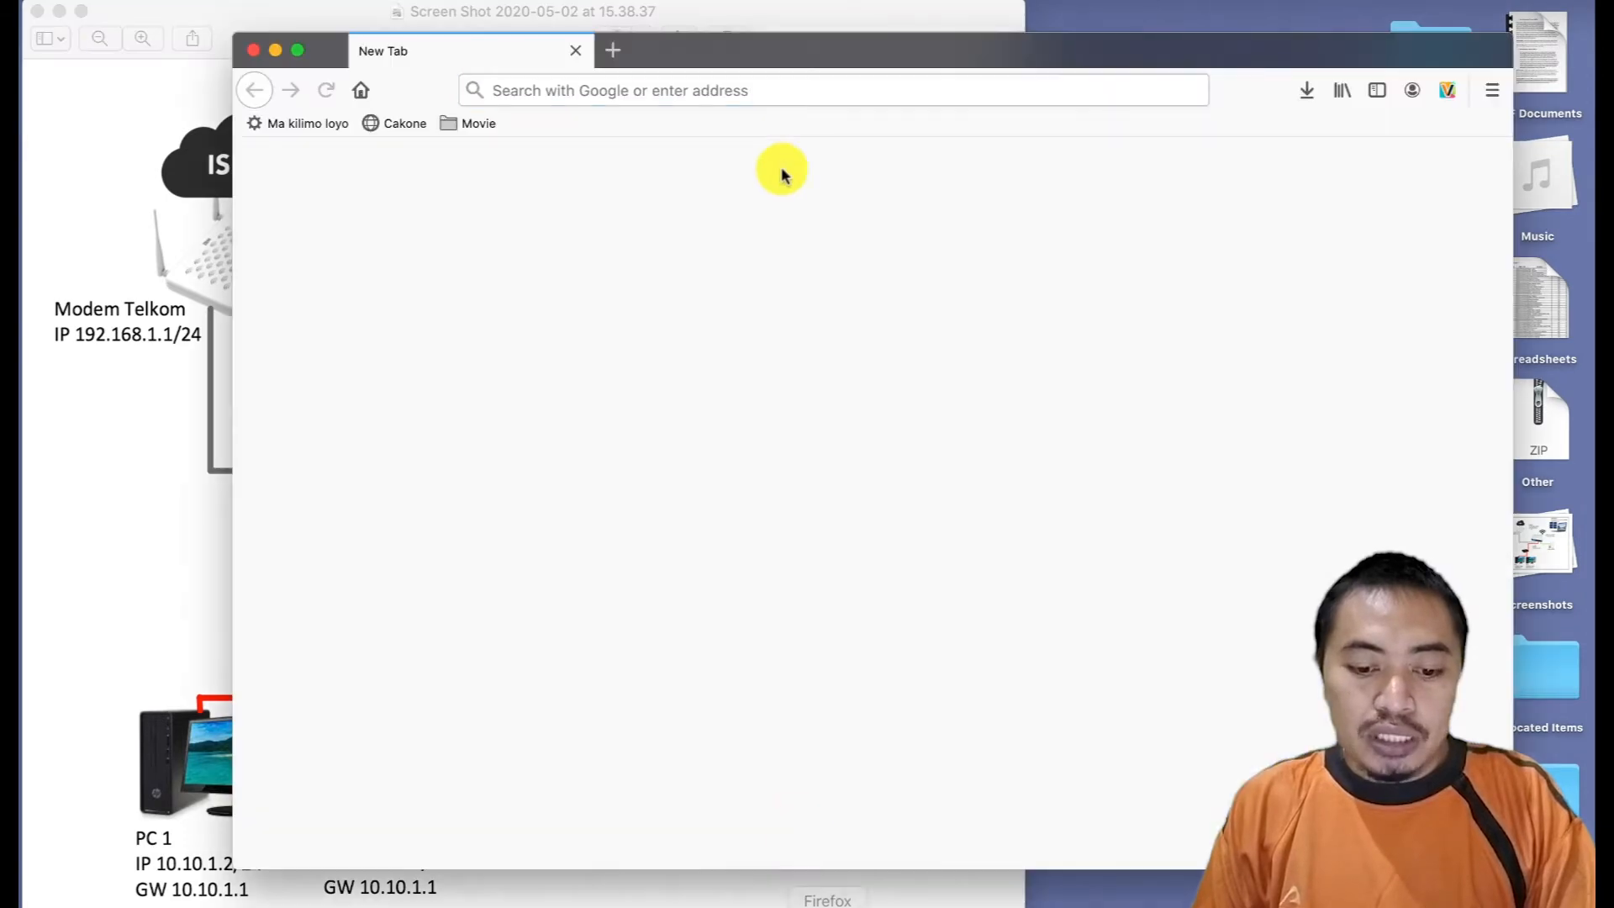
pyautogui.click(663, 90)
pyautogui.write('mikrotik.co.id/')
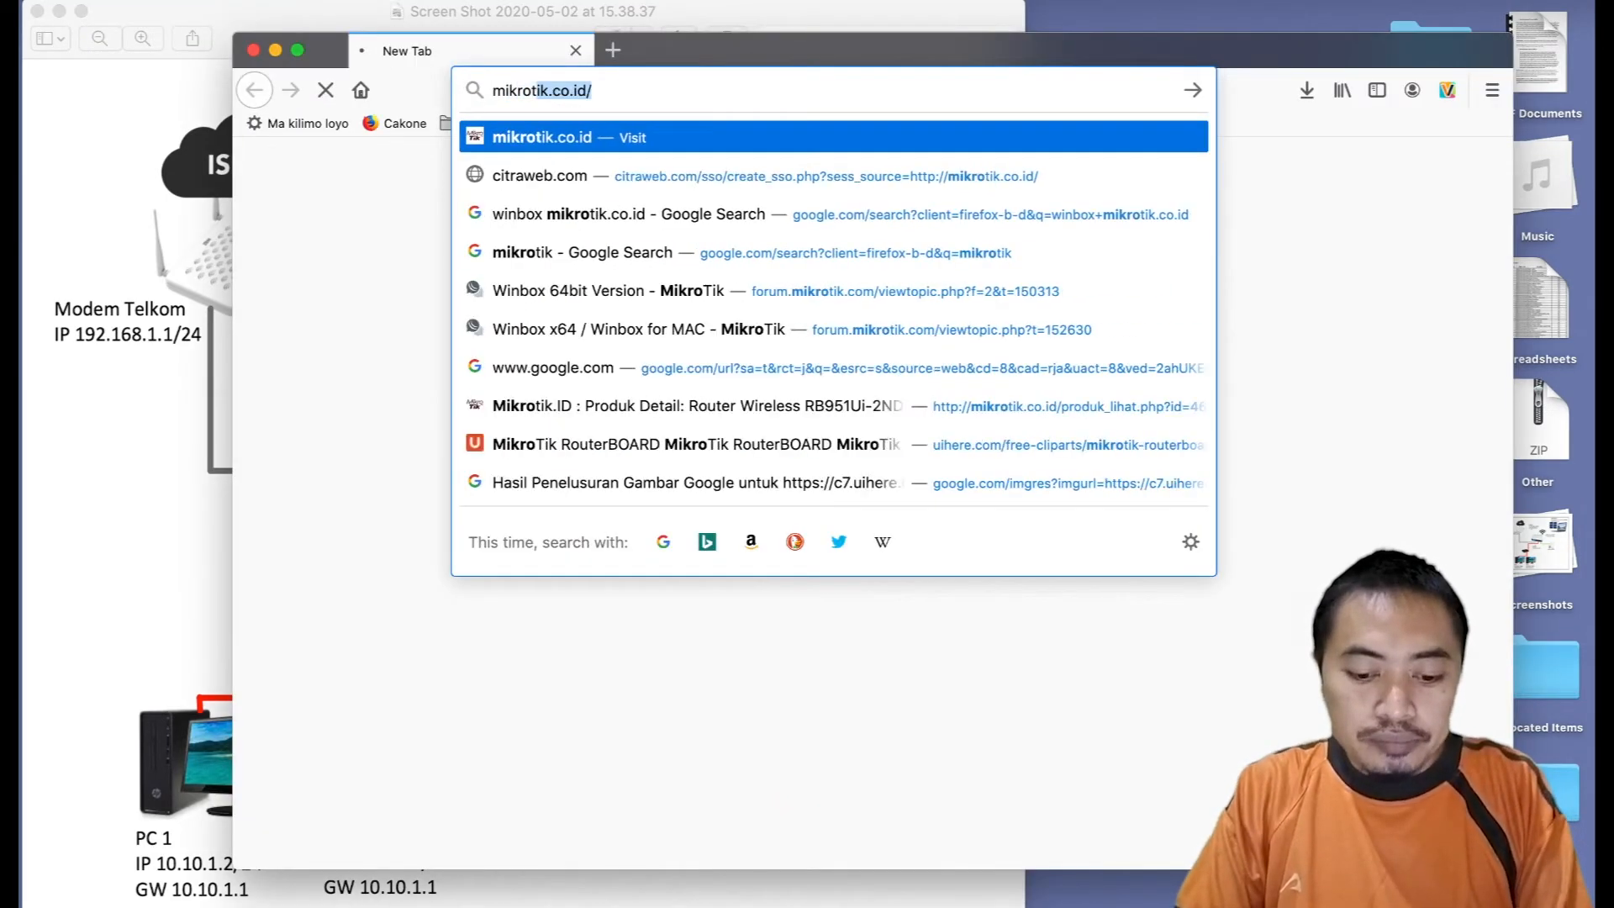
pyautogui.scroll(-5, 906, 763)
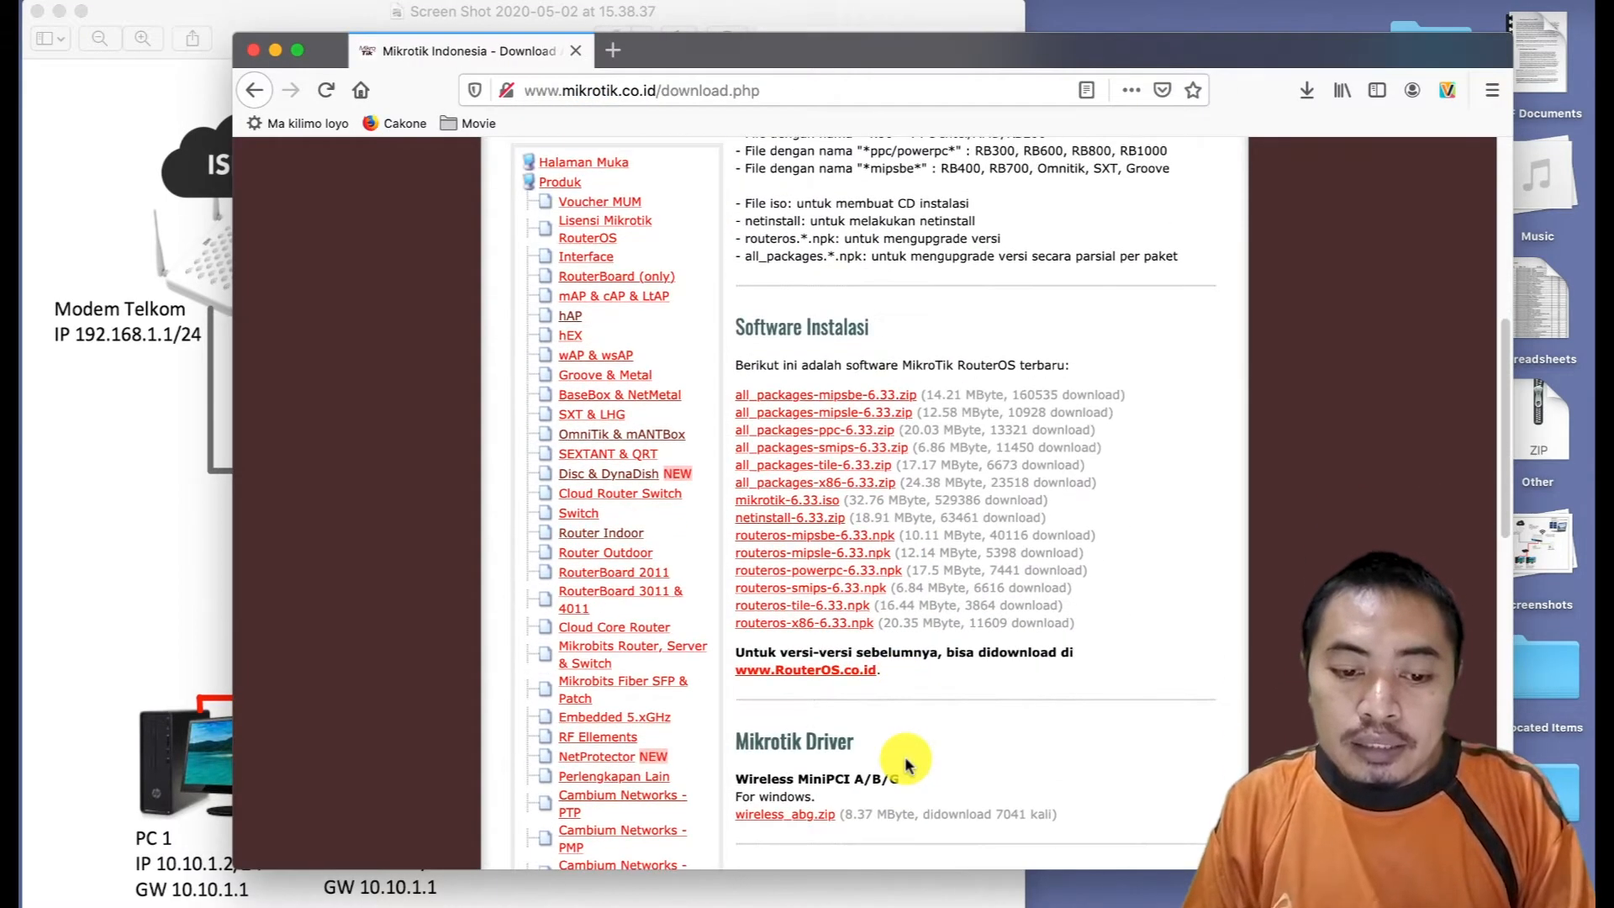
pyautogui.scroll(-10, 908, 763)
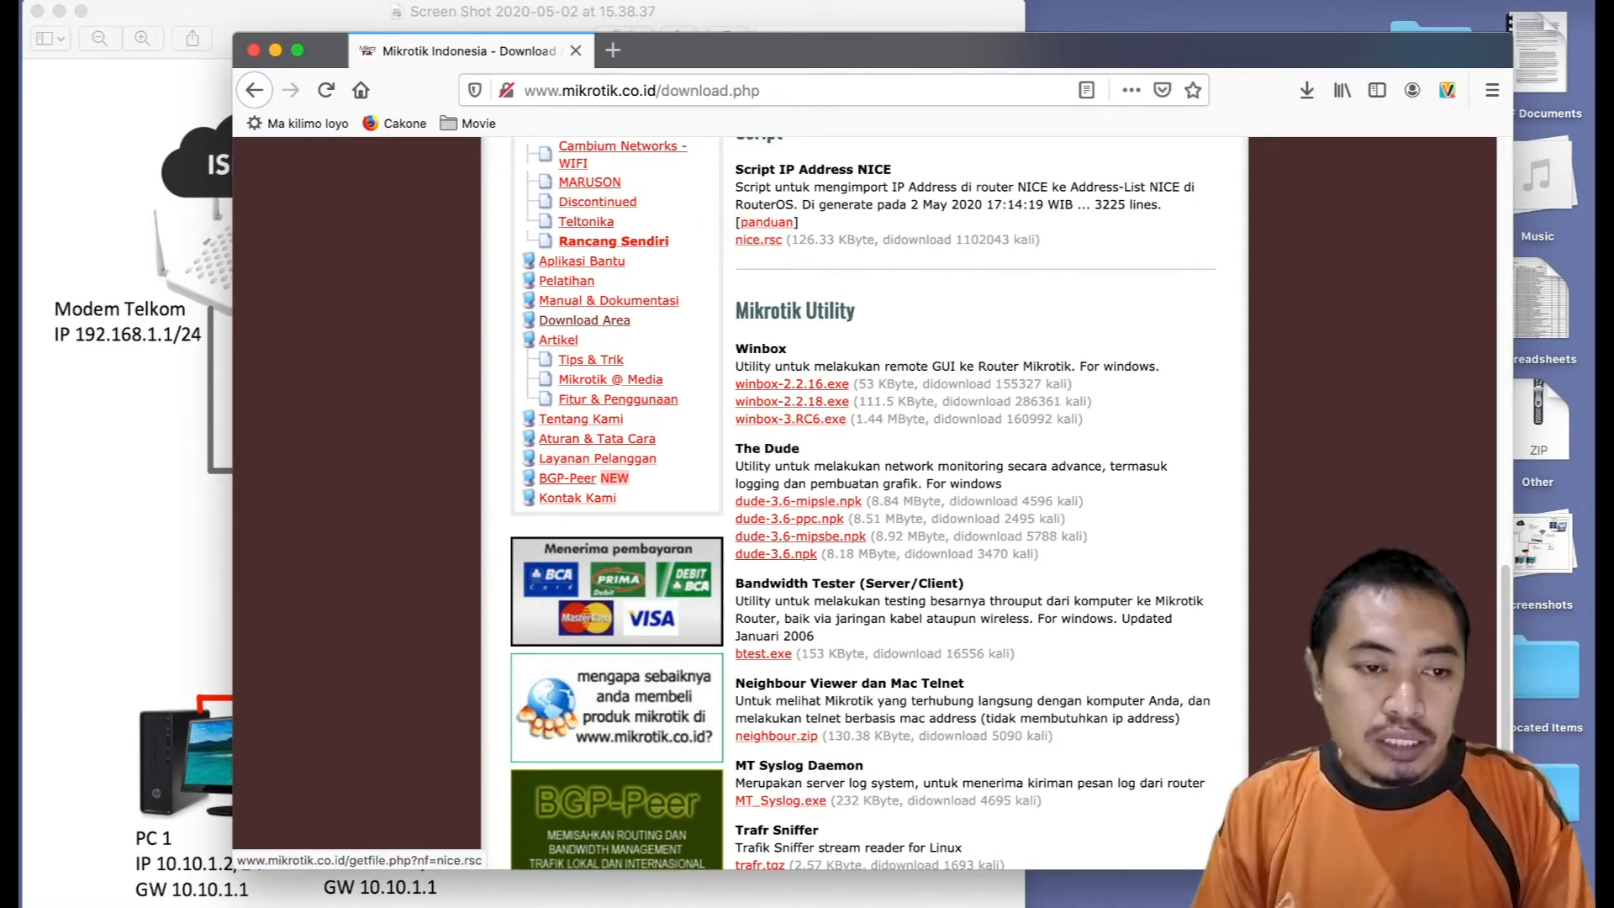
pyautogui.click(254, 52)
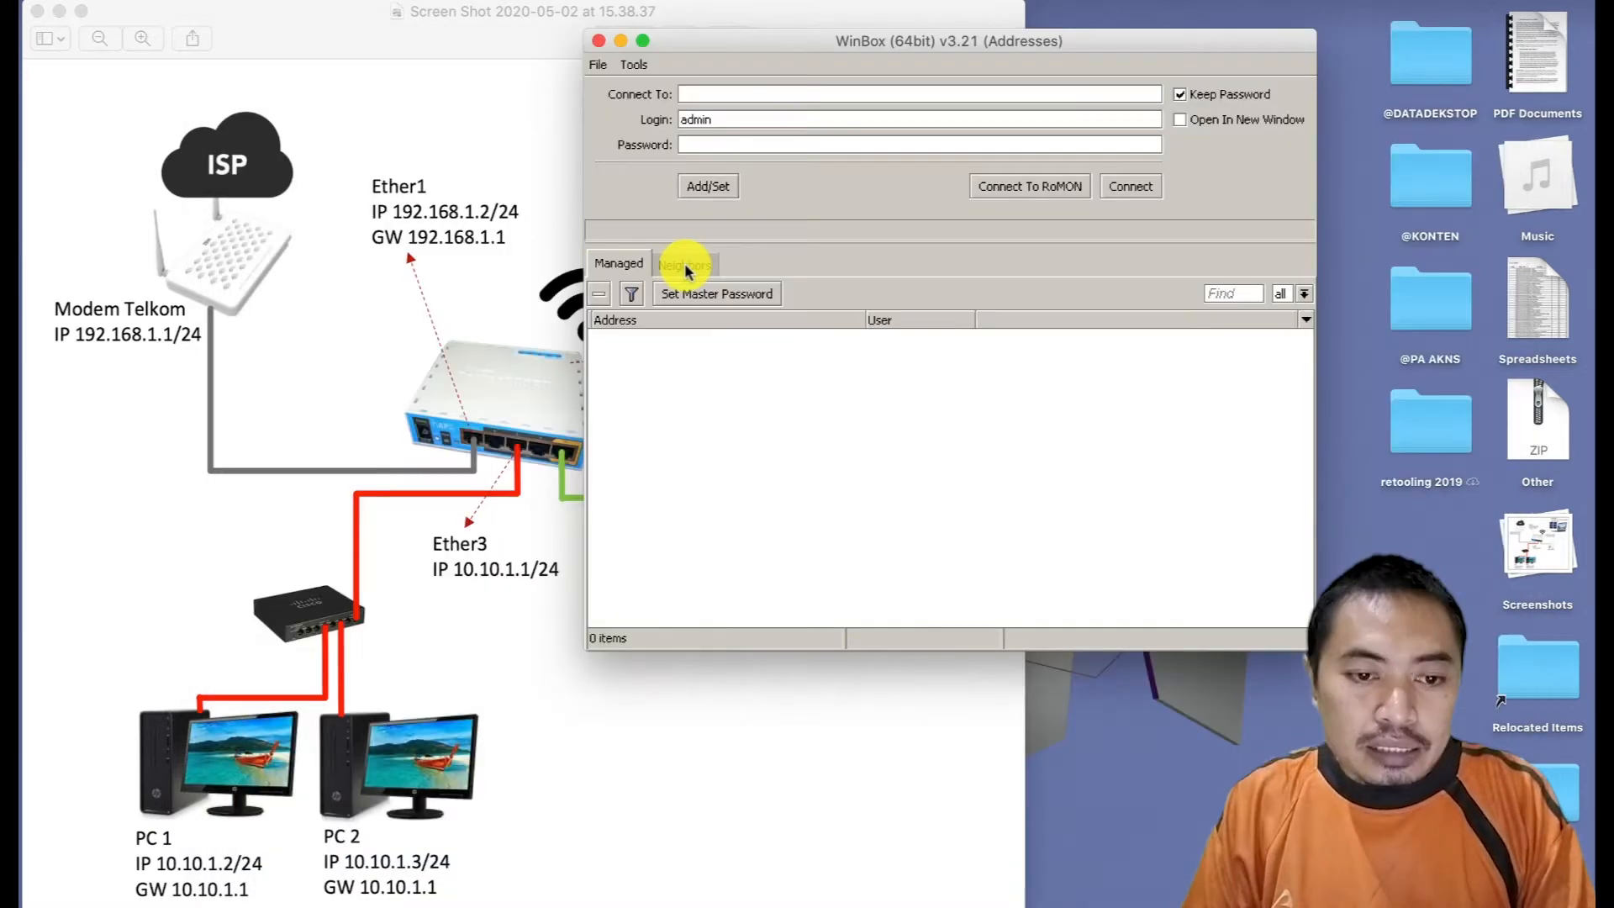
# Refresh the neighbor list in WinBox and connect to the RB951Ui-2nD router through its MAC address as admin.
pyautogui.click(684, 265)
pyautogui.click(654, 296)
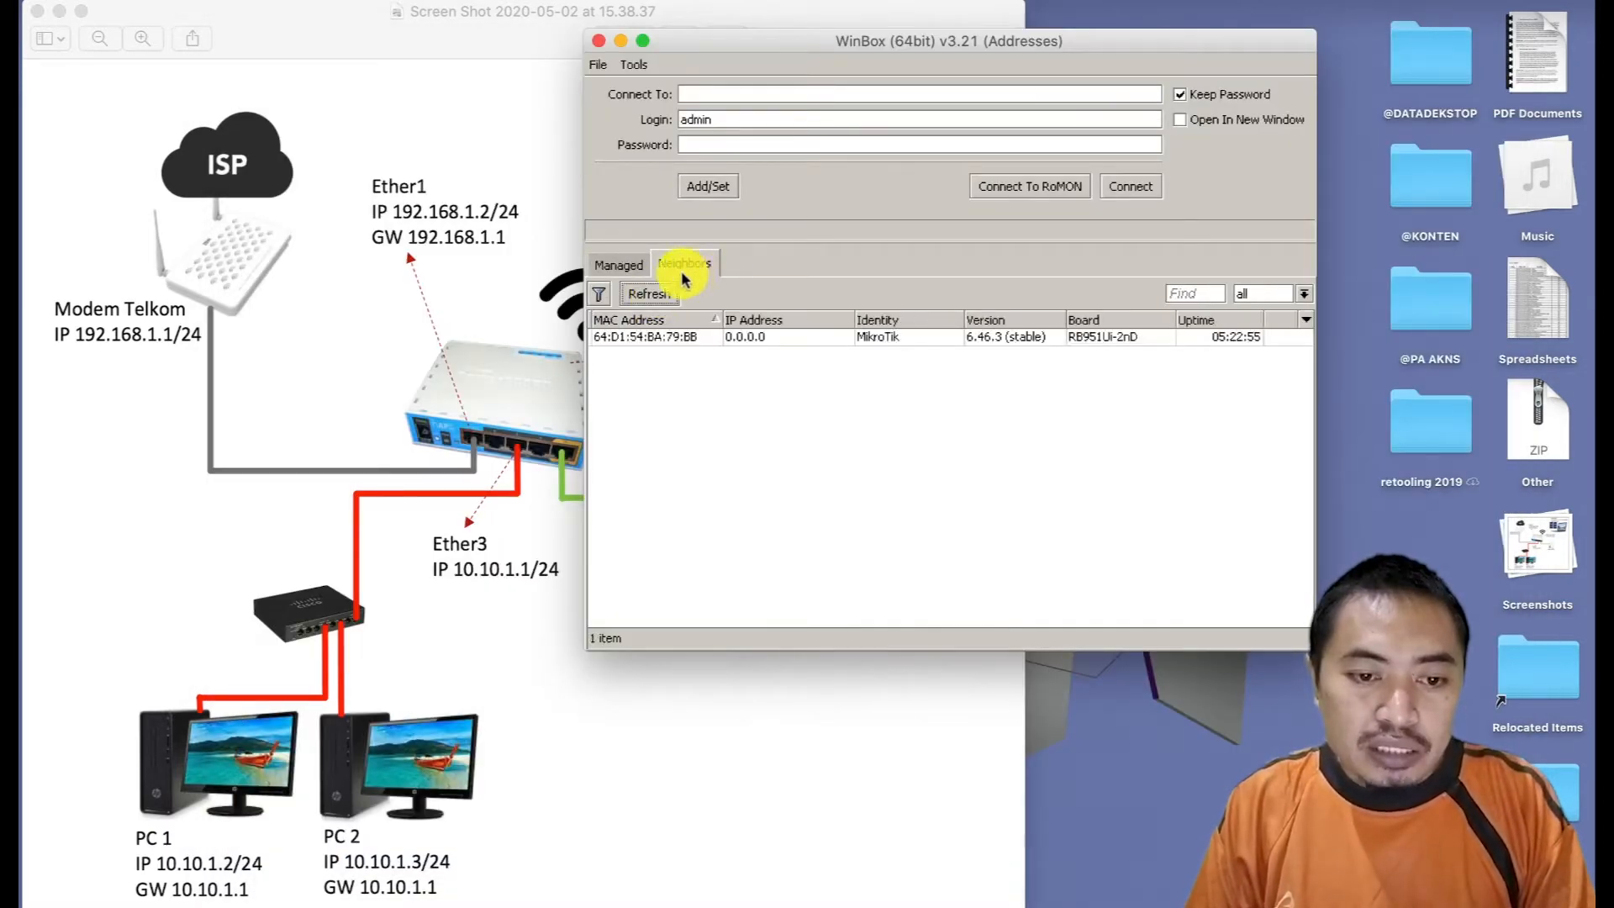
pyautogui.click(659, 298)
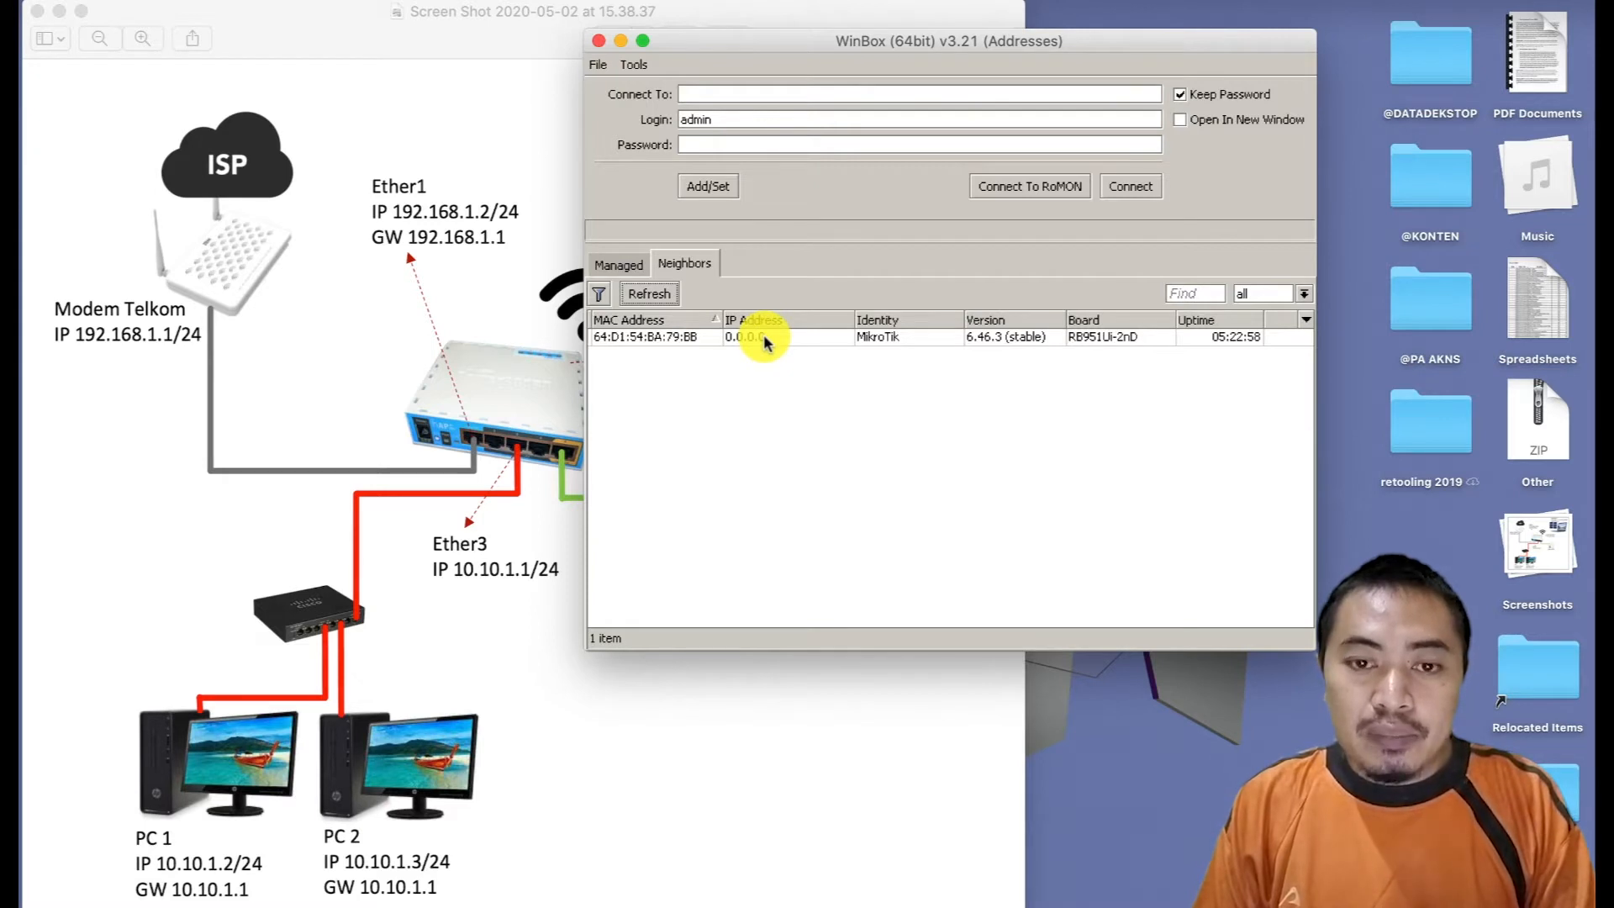
pyautogui.click(684, 338)
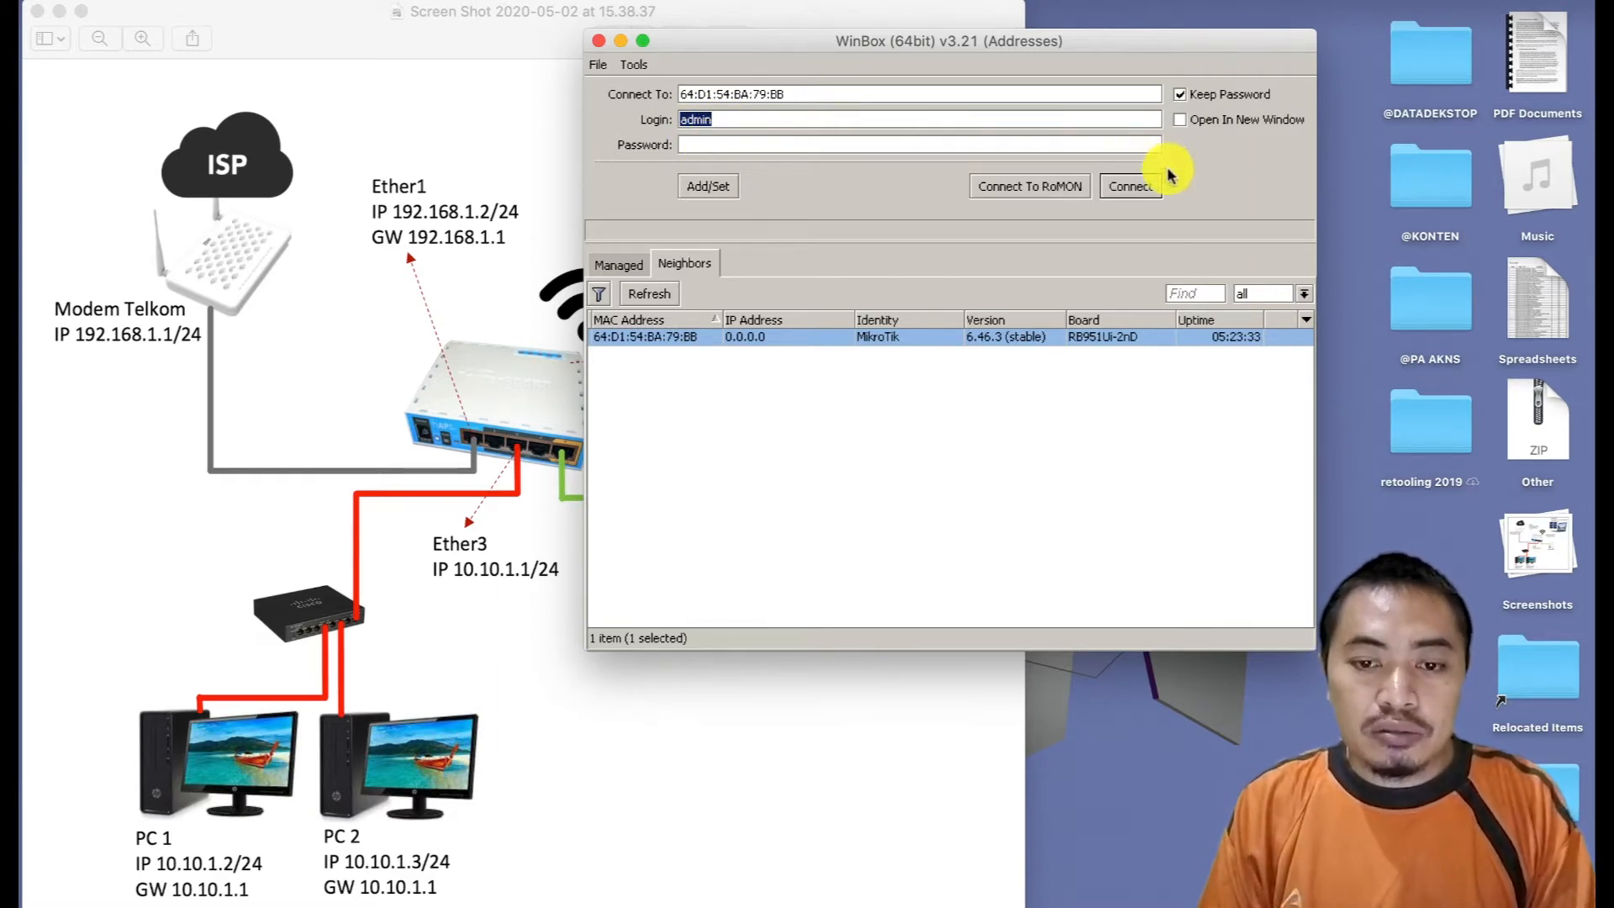
pyautogui.click(1130, 185)
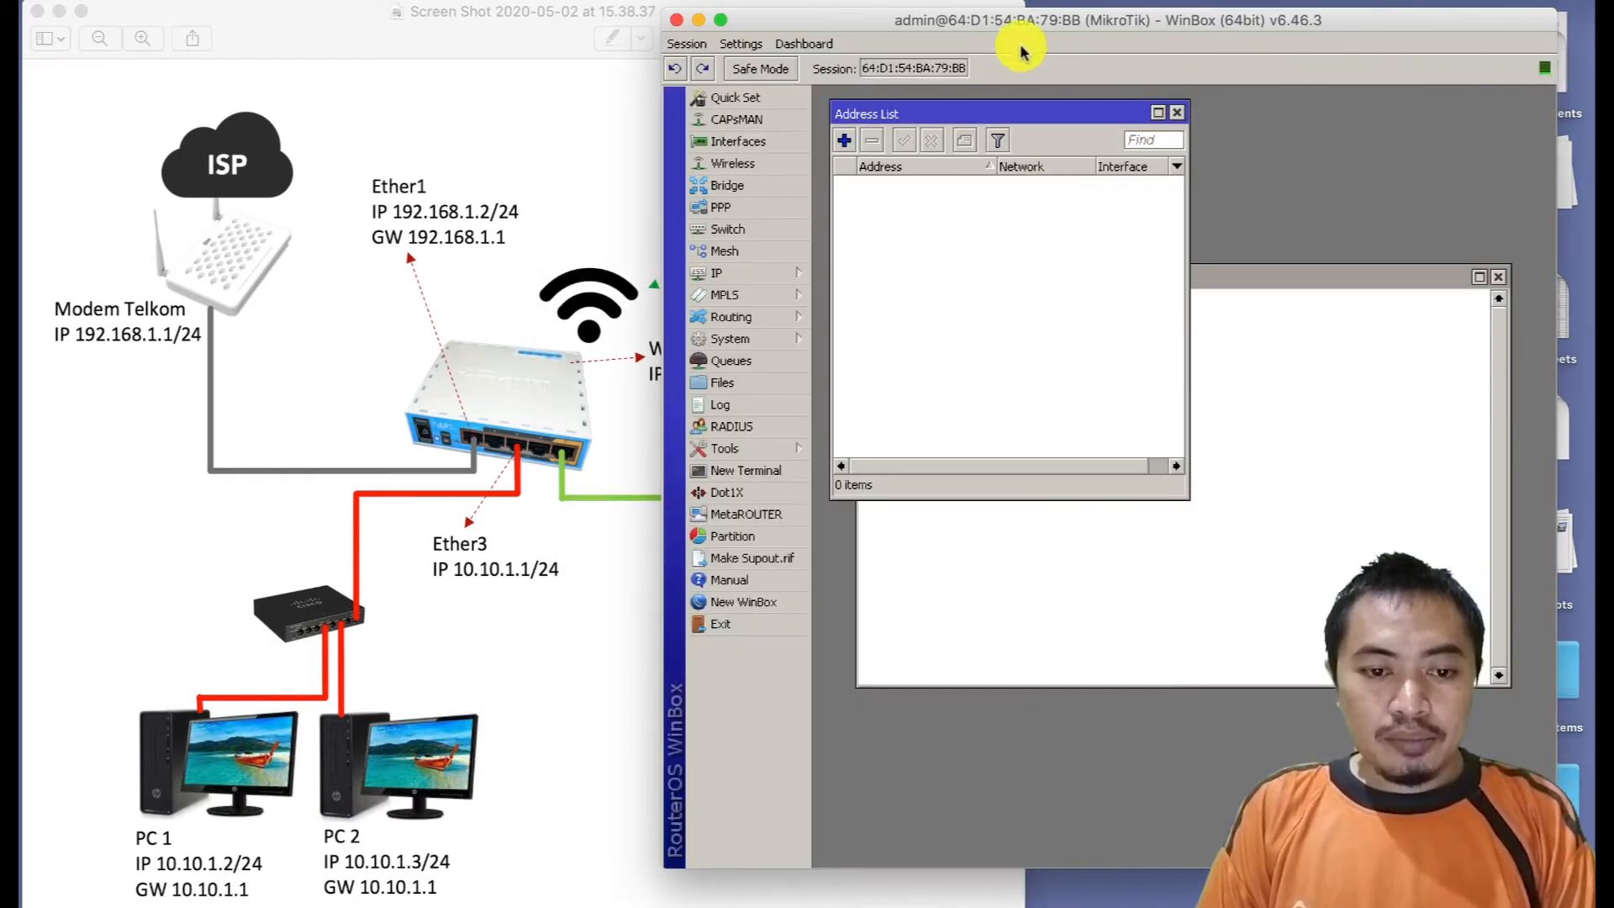
# Reposition the router session window and close the leftover Address List and Terminal windows.
pyautogui.moveTo(1101, 38); pyautogui.dragTo(942, 37)
pyautogui.click(1021, 115)
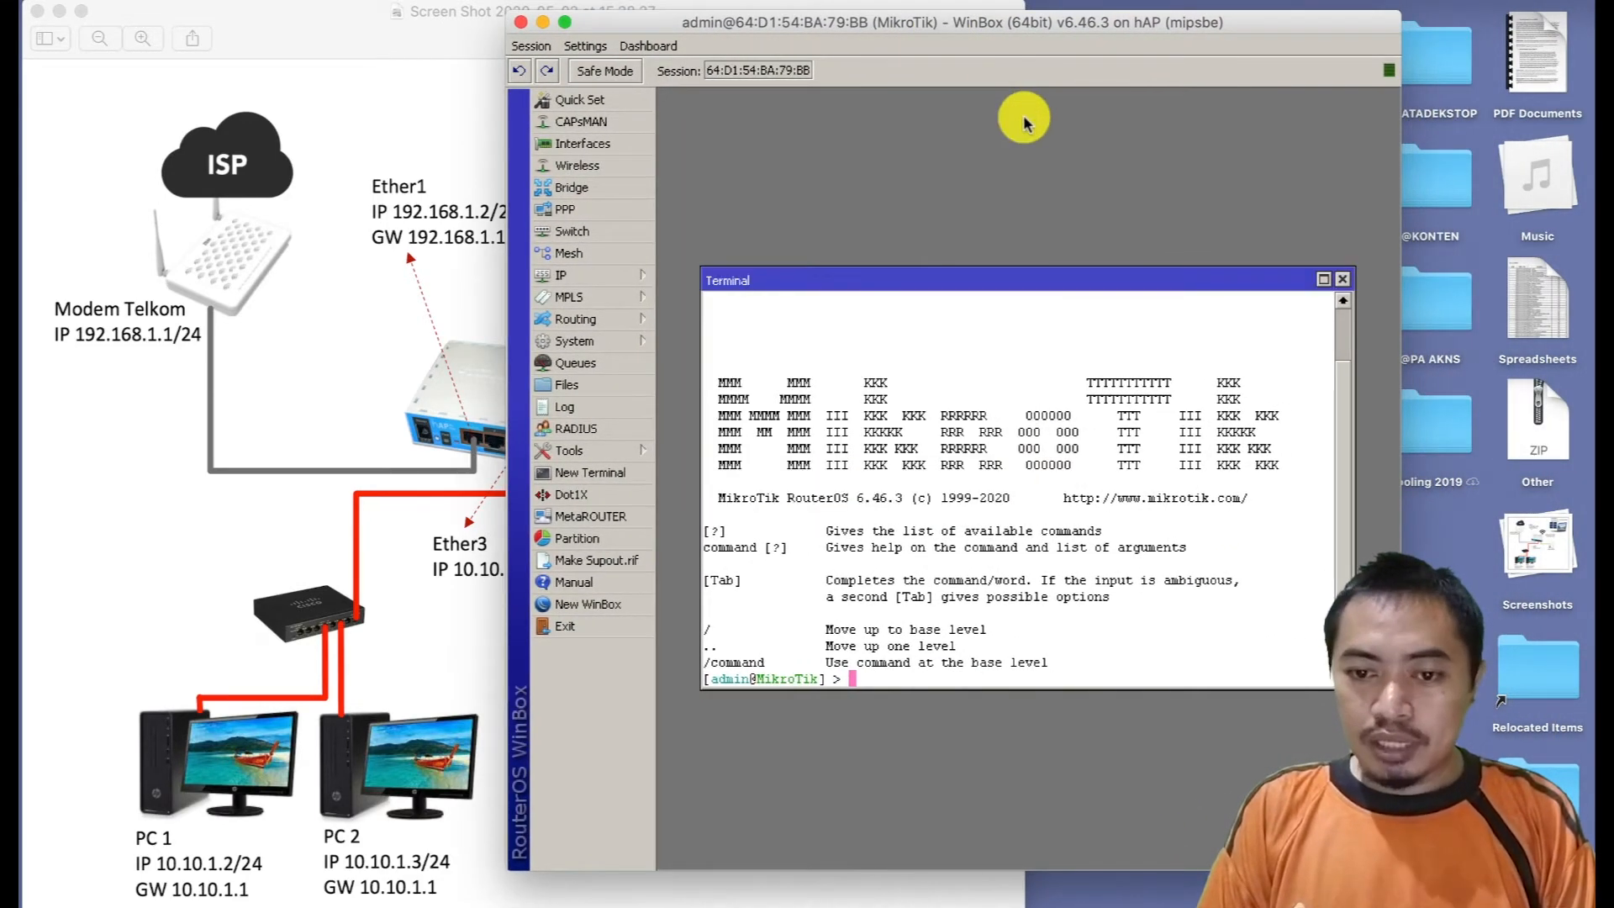
pyautogui.click(1342, 279)
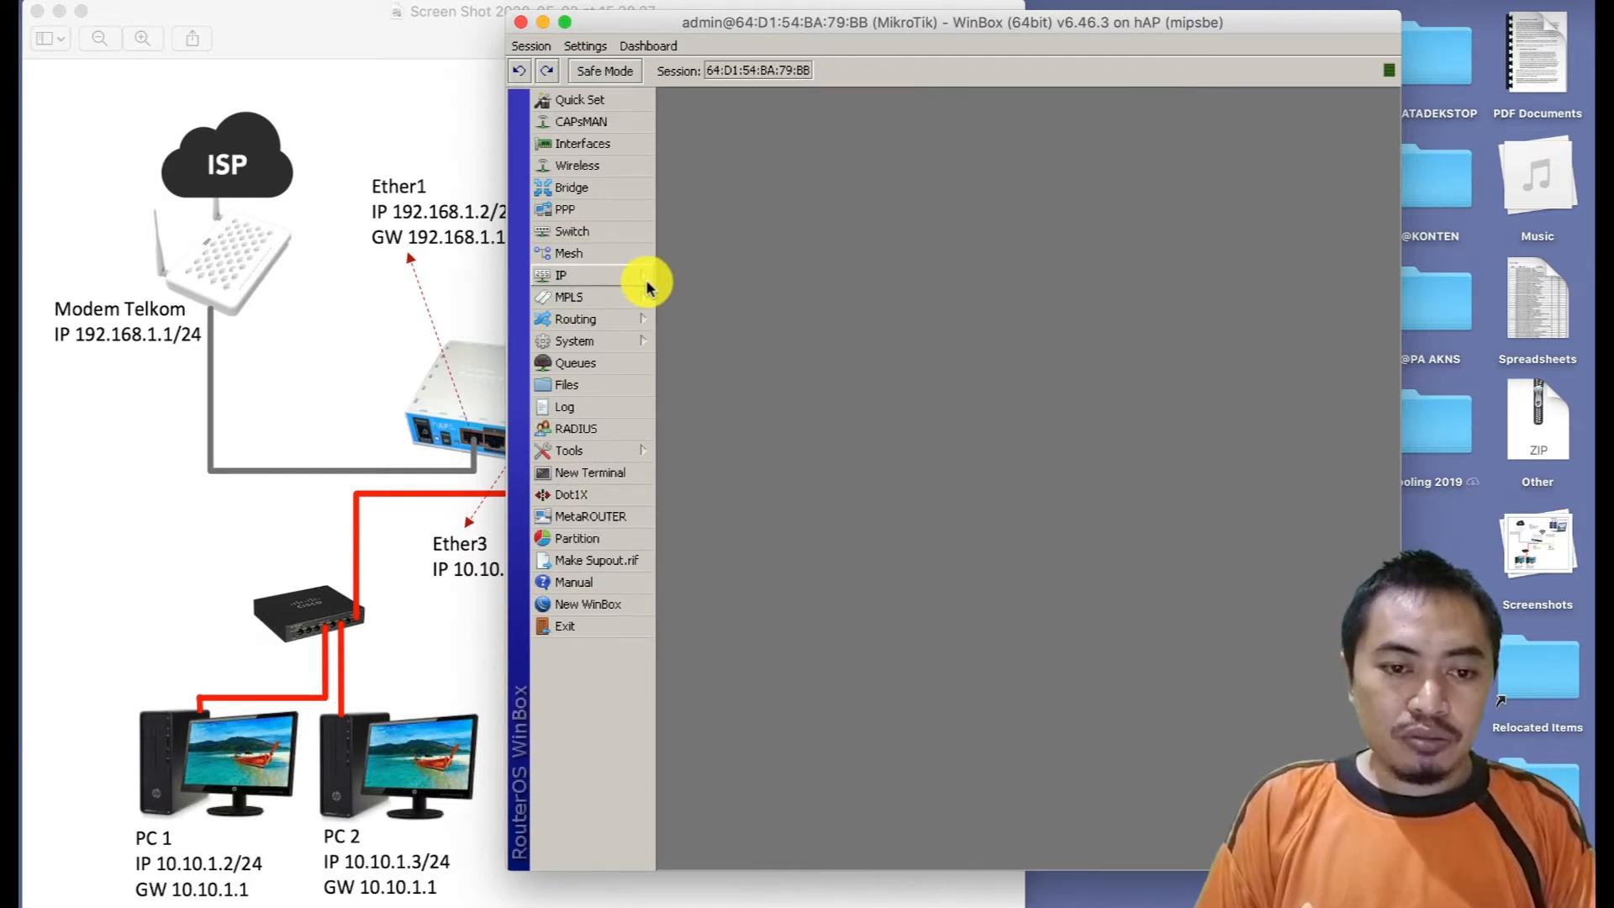
# Open the interface list and rename the ether1 interface as ether1indiehome.
pyautogui.click(619, 141)
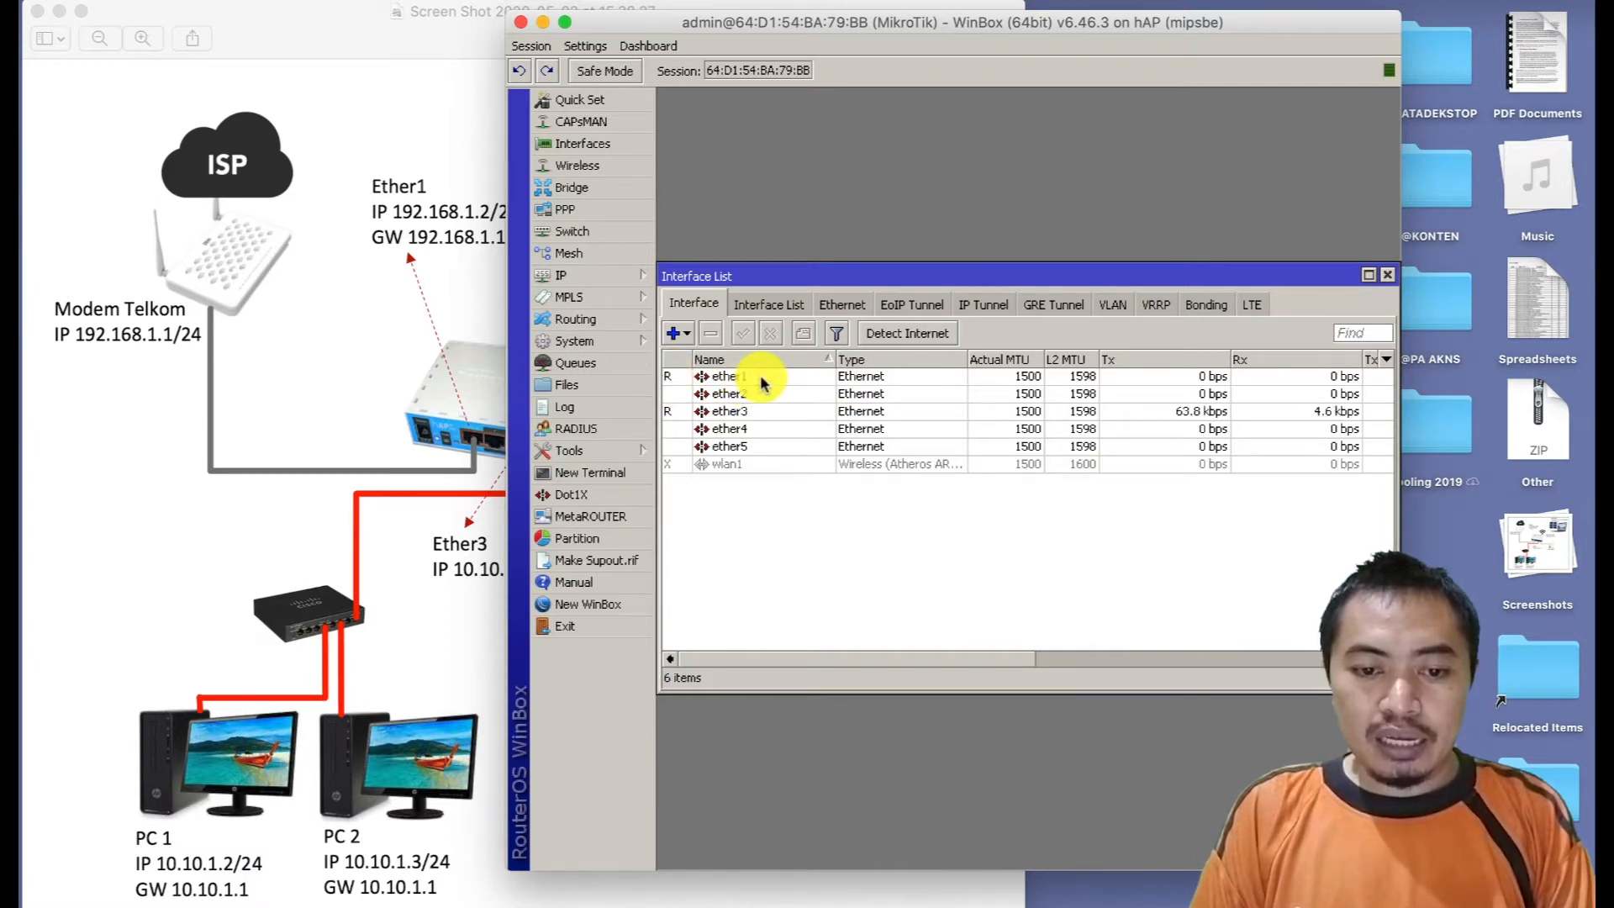
pyautogui.click(674, 375)
pyautogui.click(685, 411)
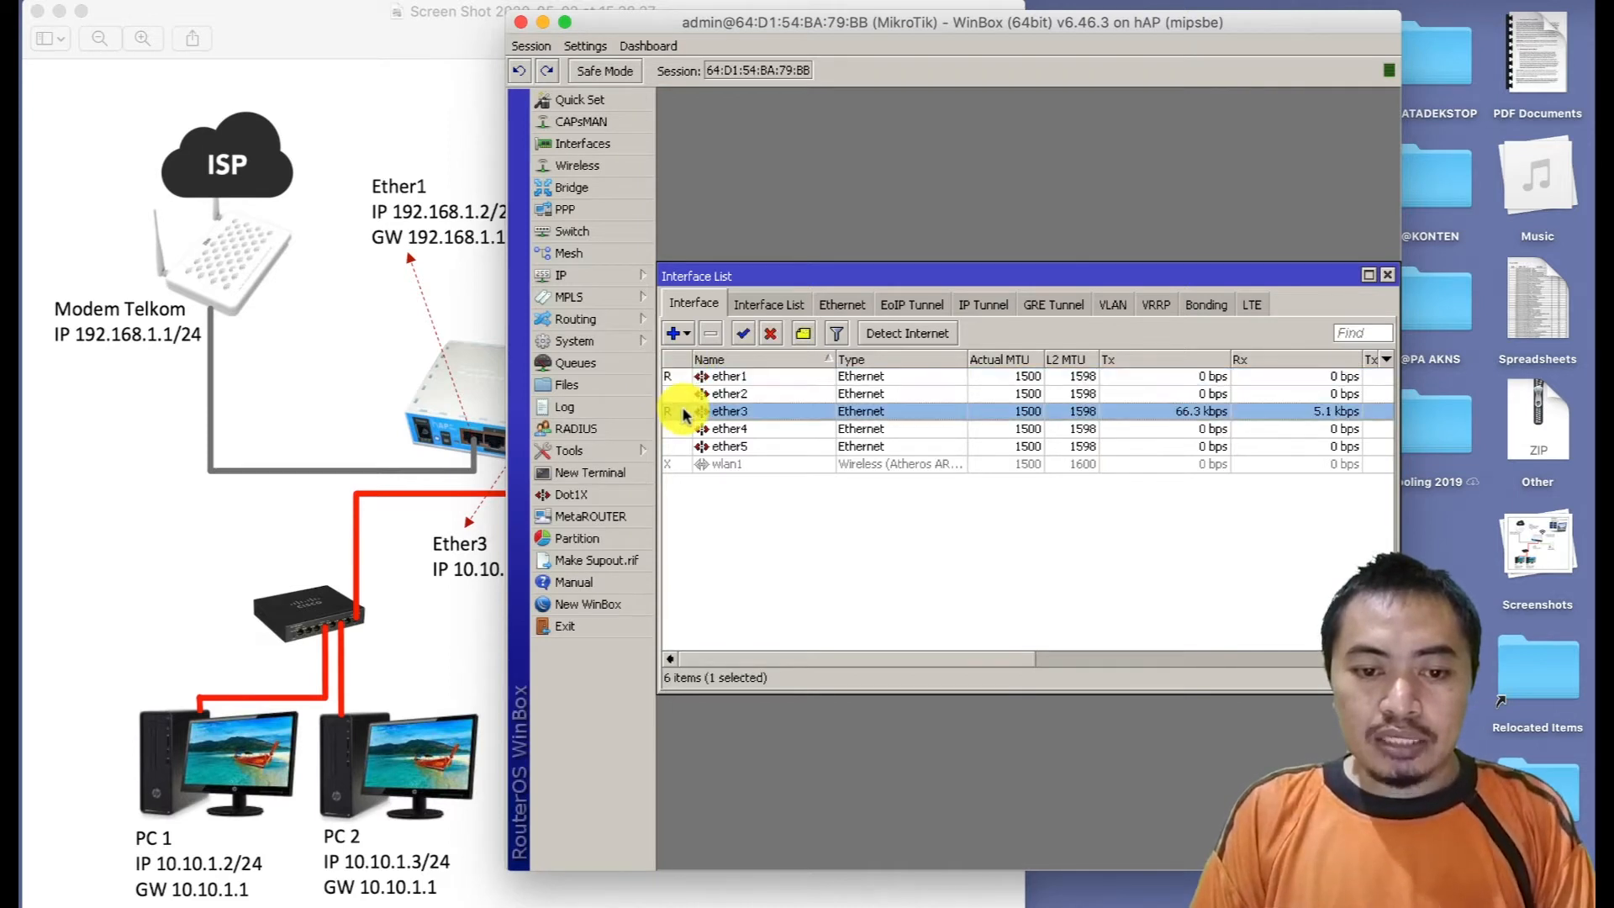
pyautogui.click(736, 375)
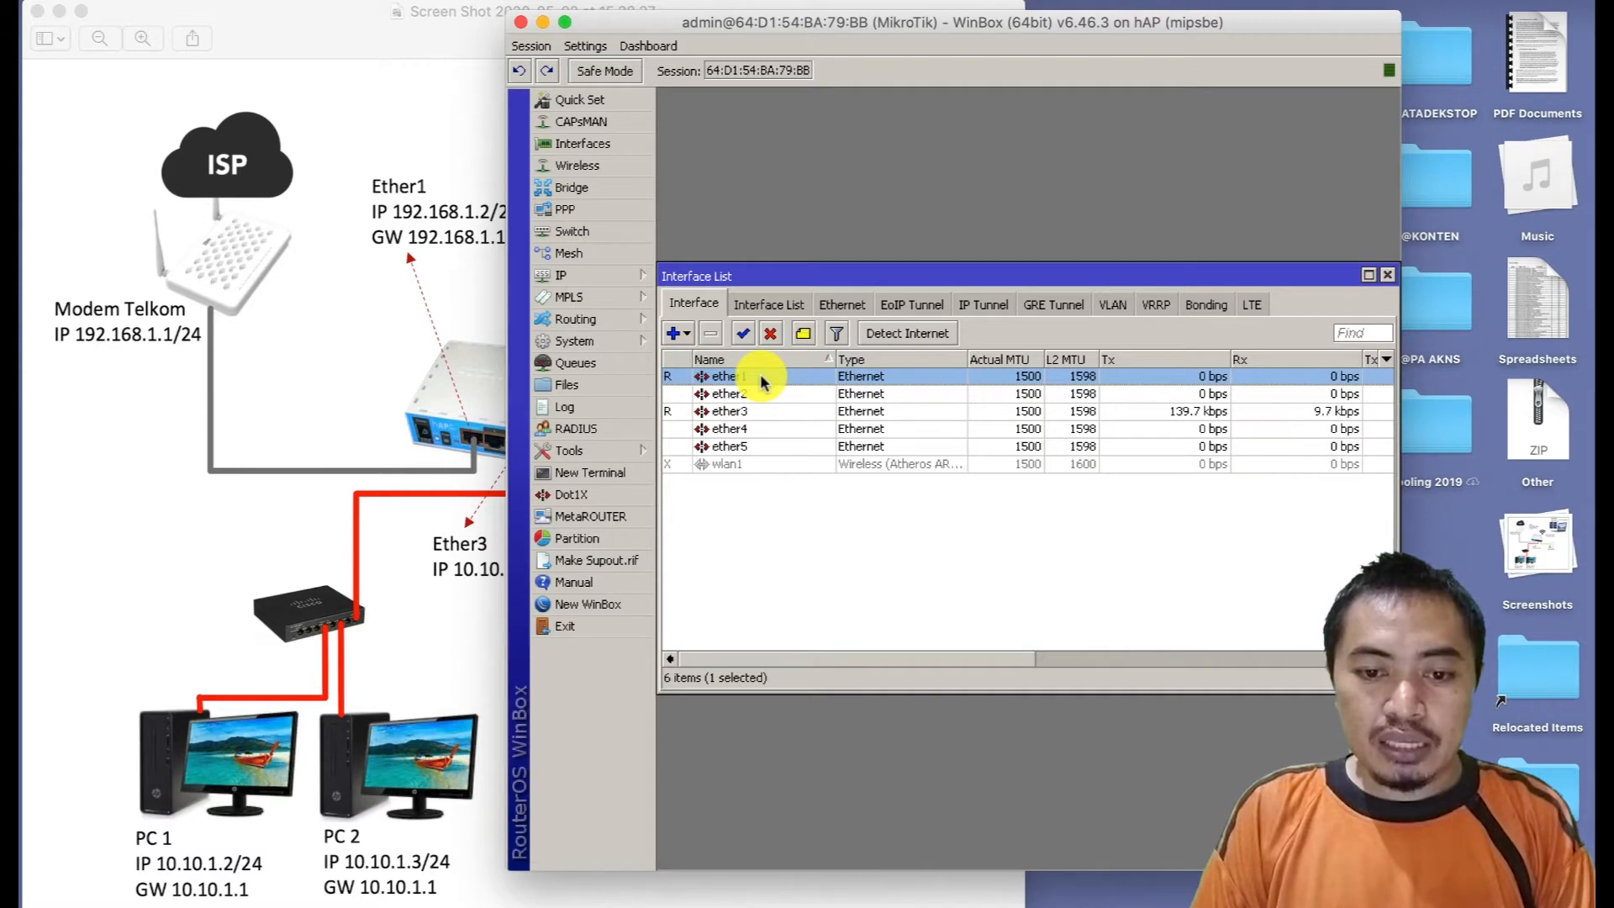
pyautogui.doubleClick(760, 375)
pyautogui.click(971, 301)
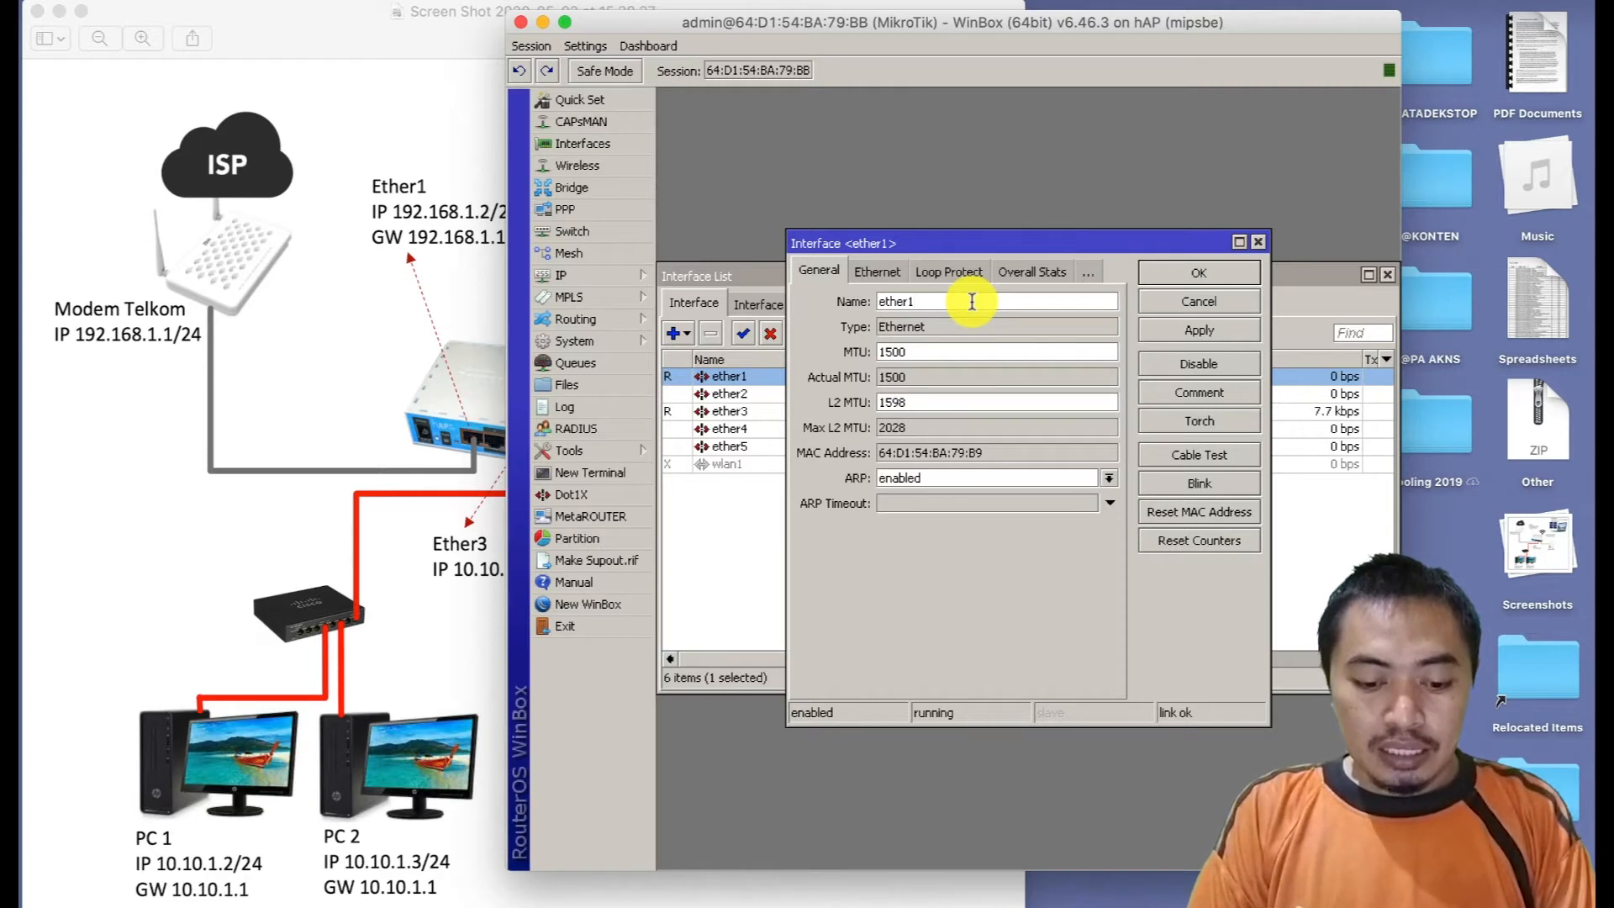
pyautogui.write('indi')
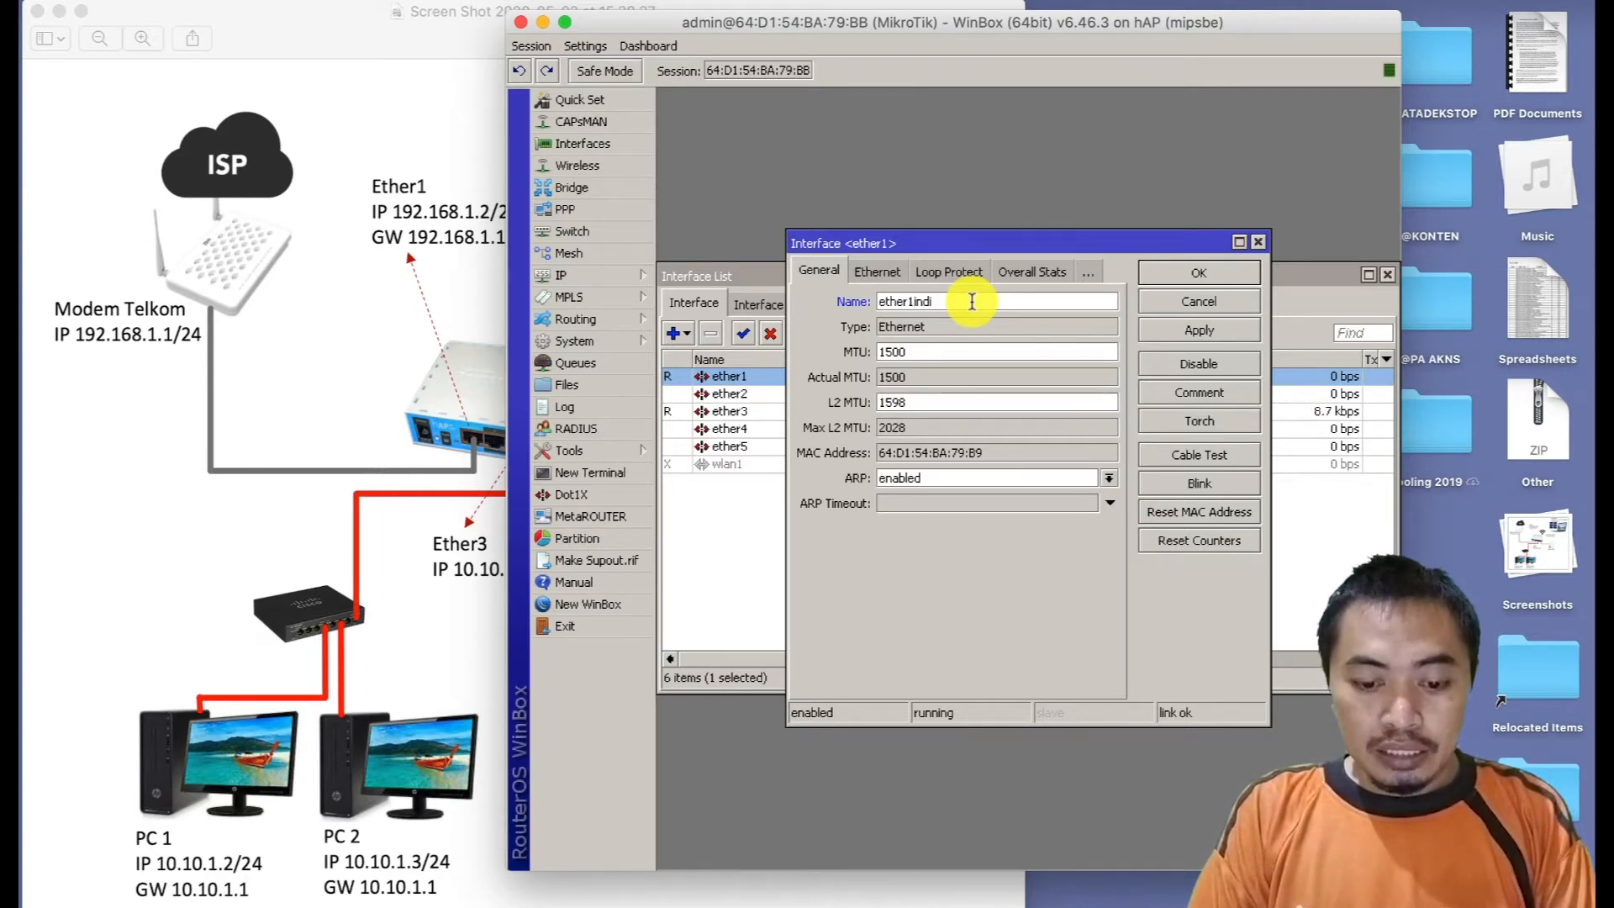
pyautogui.write('ehome')
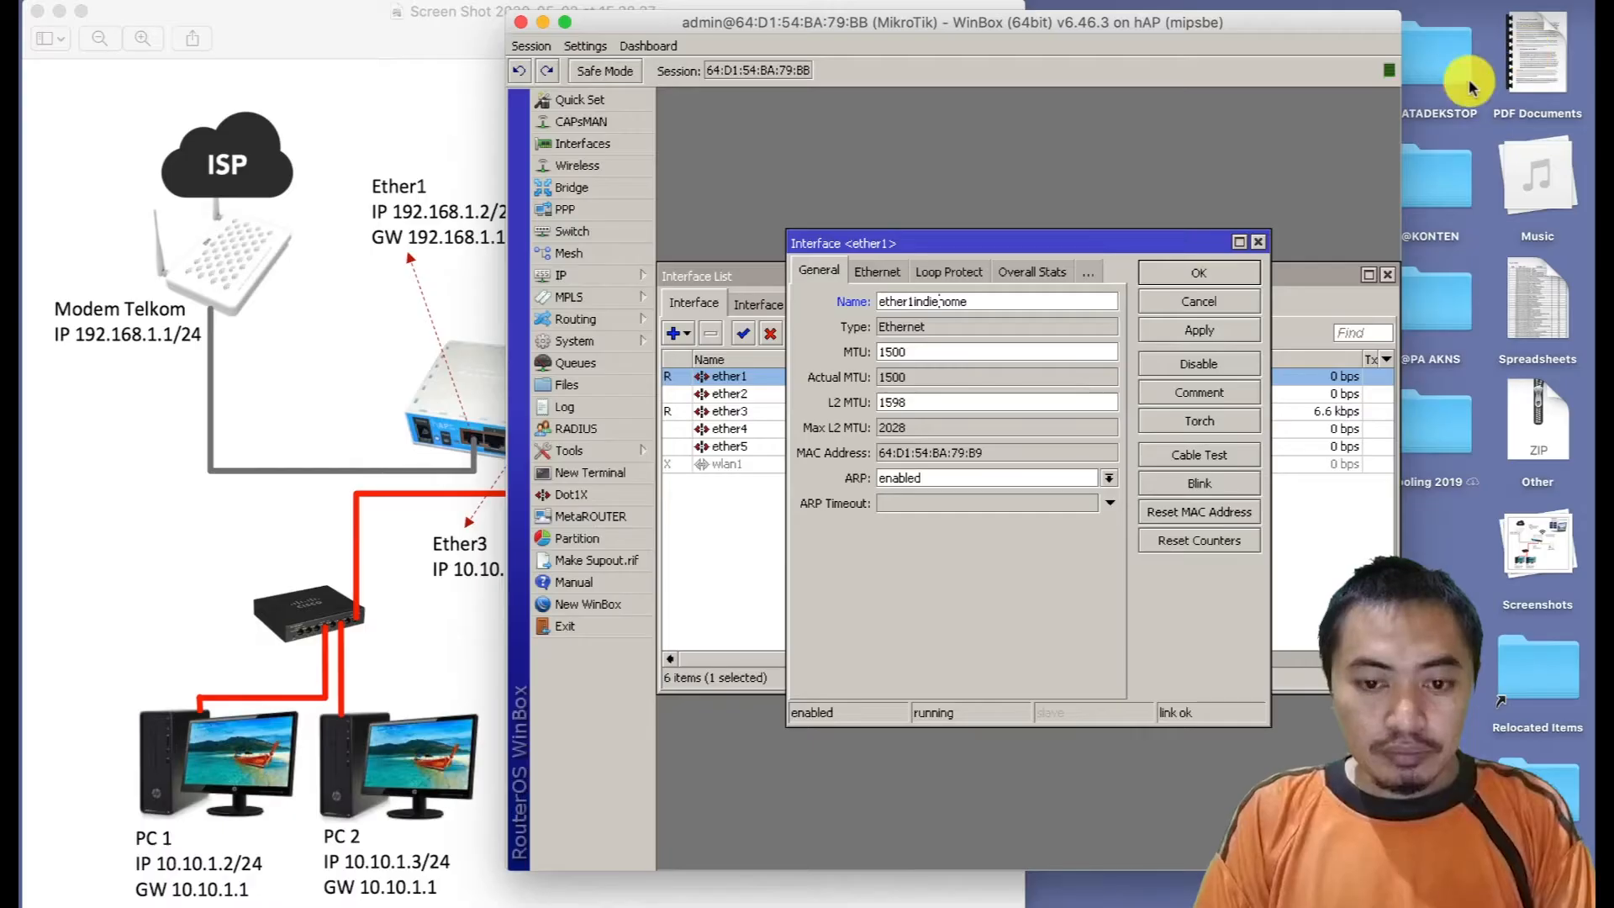
pyautogui.click(1211, 272)
# Rename the ether3 interface as ether3LAN and close the interface list.
pyautogui.click(767, 411)
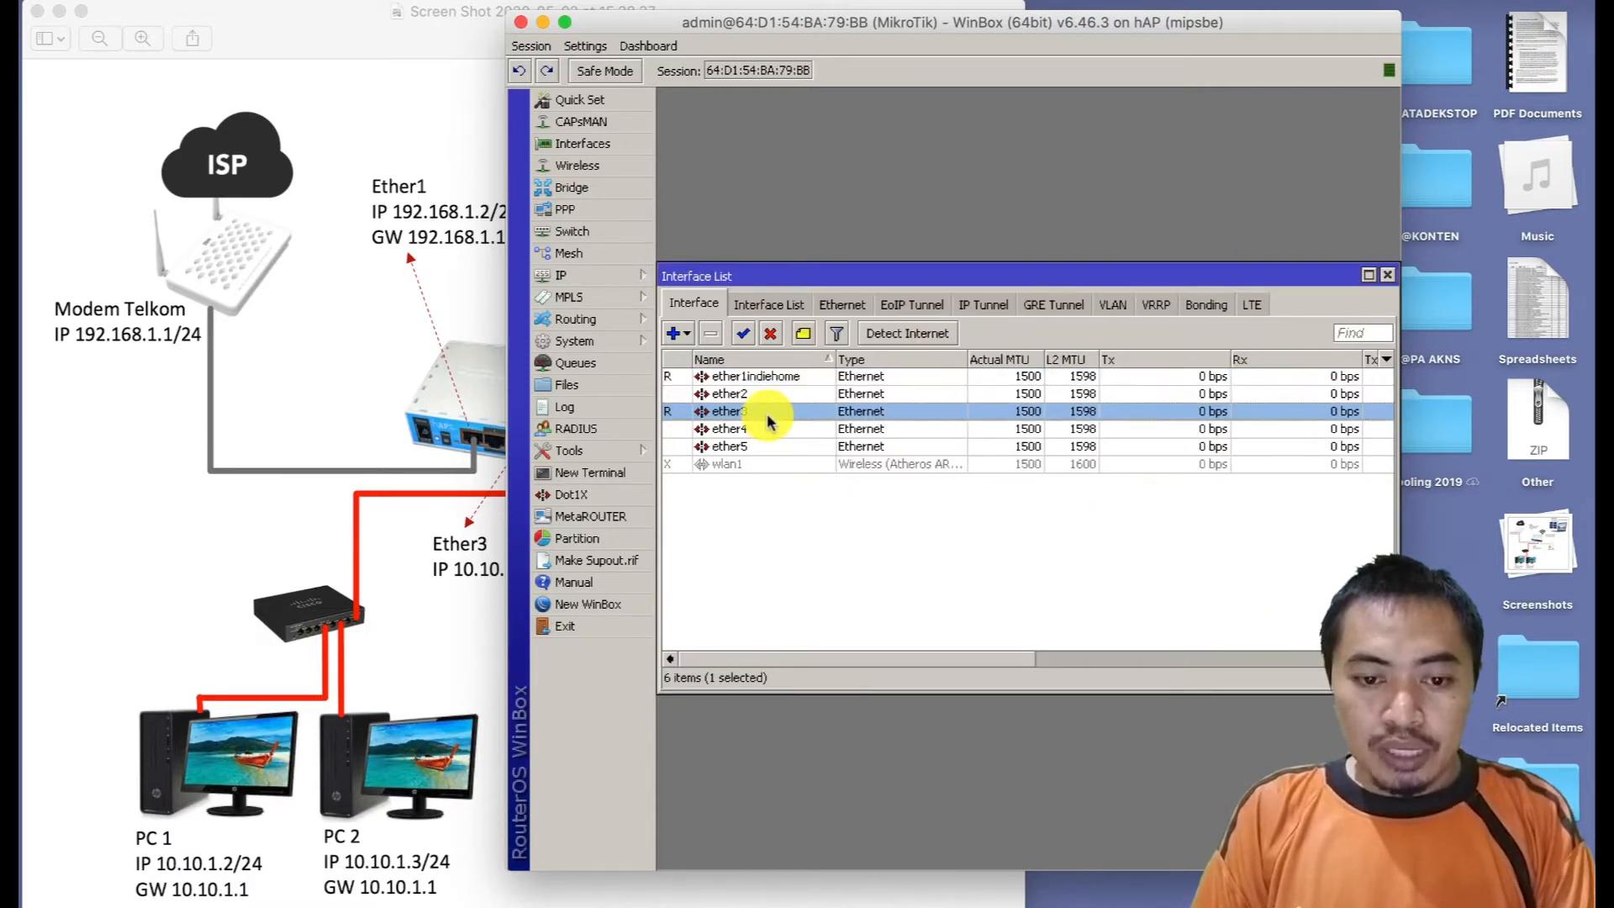
pyautogui.doubleClick(770, 413)
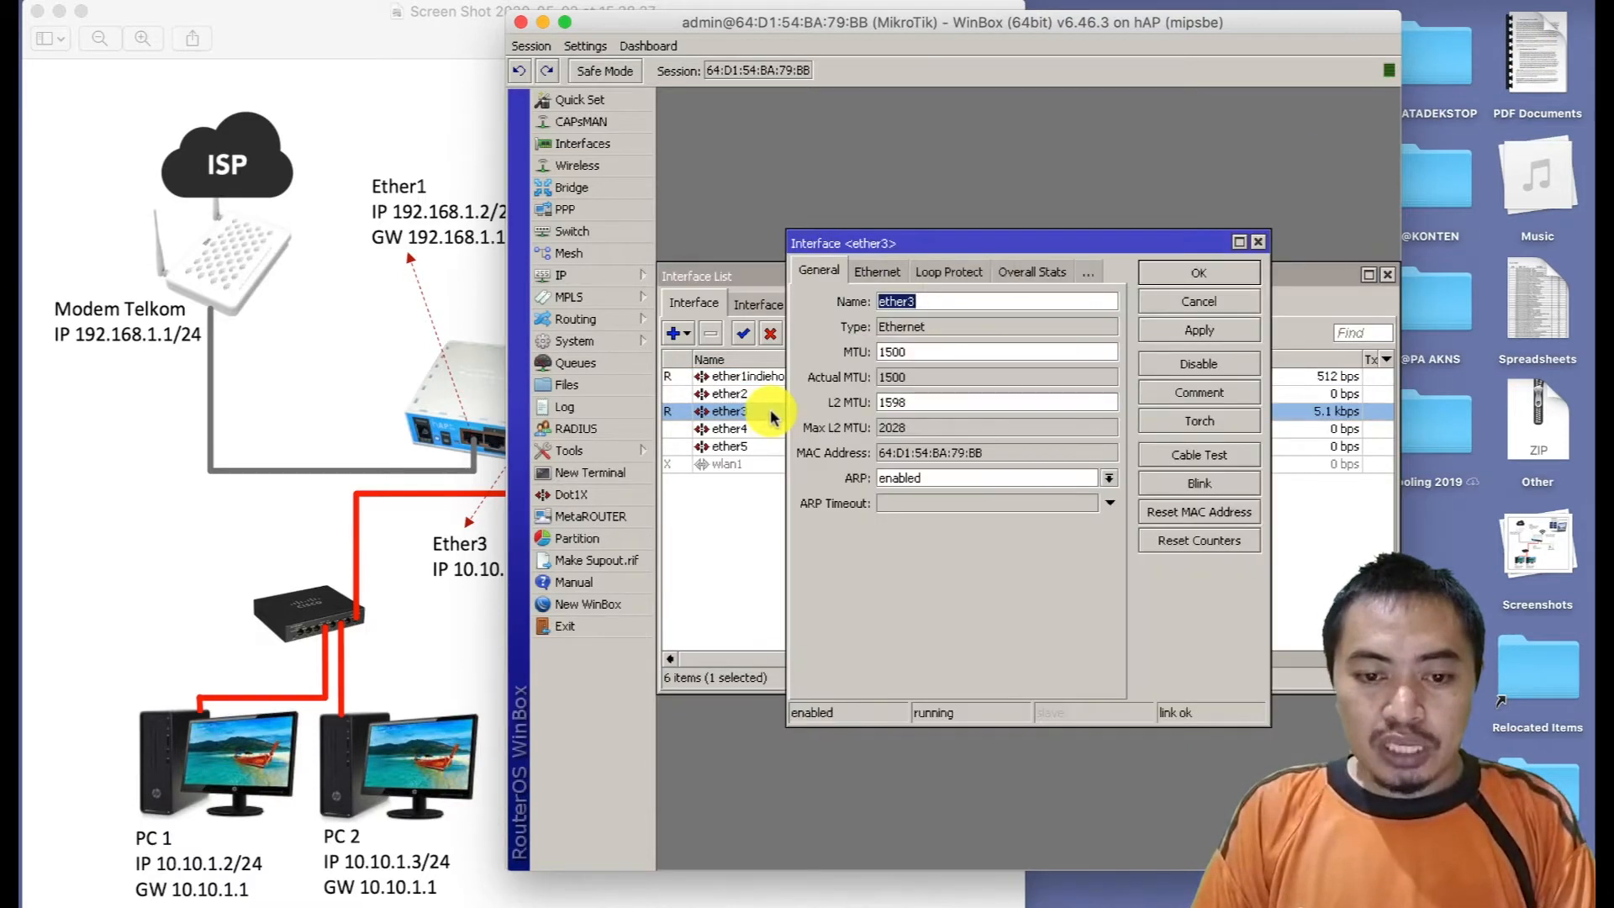
pyautogui.click(958, 301)
pyautogui.write('LAN')
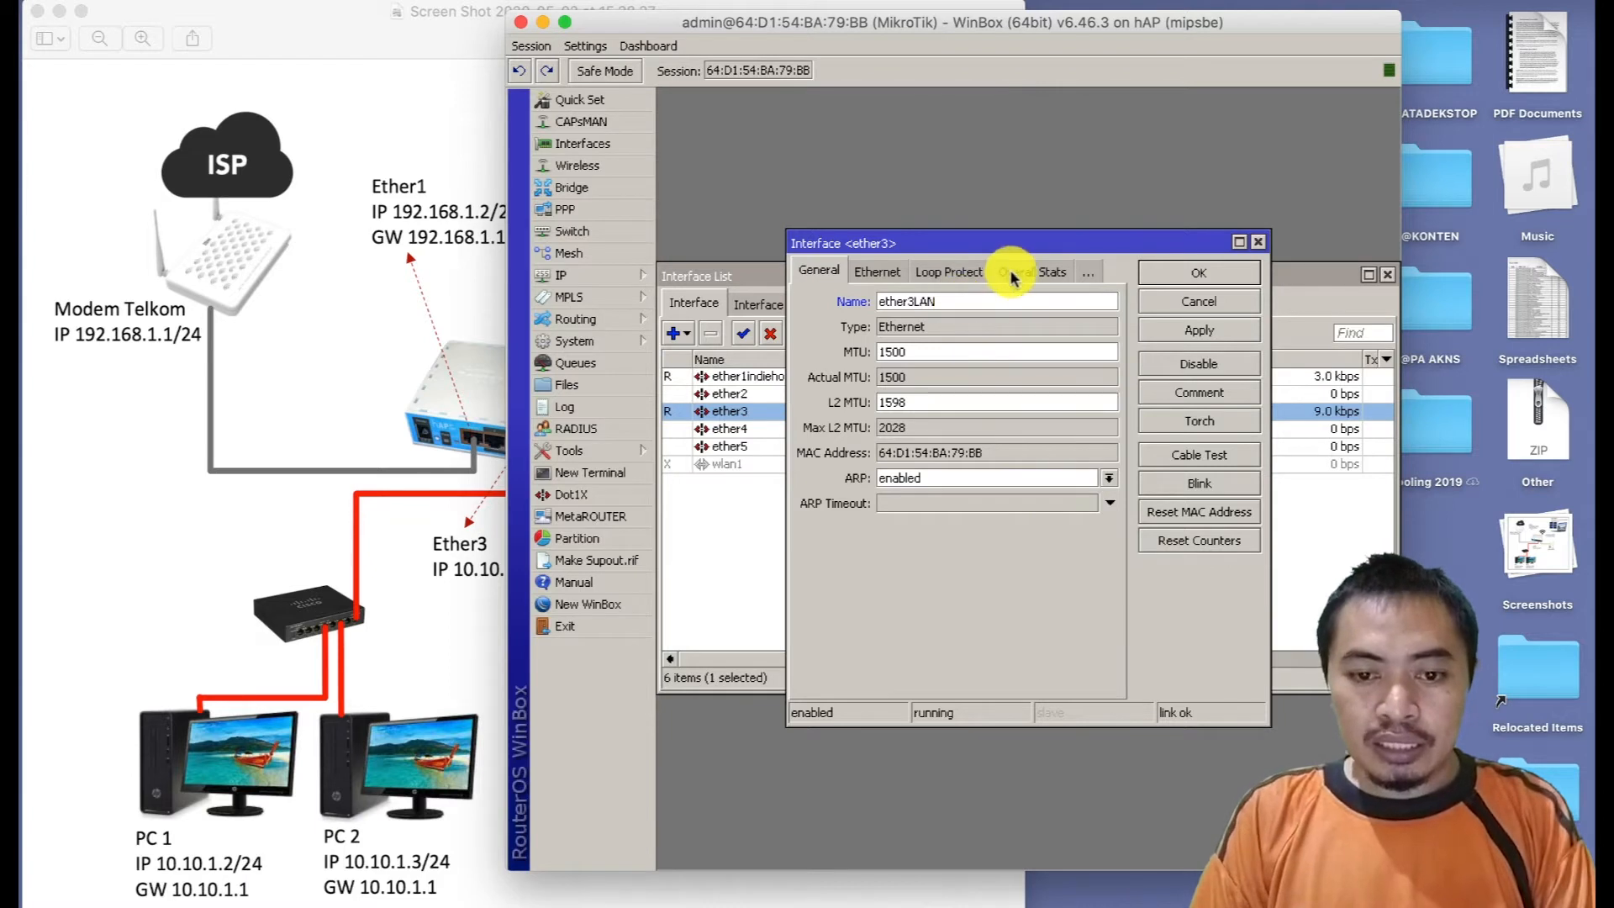
pyautogui.click(1172, 283)
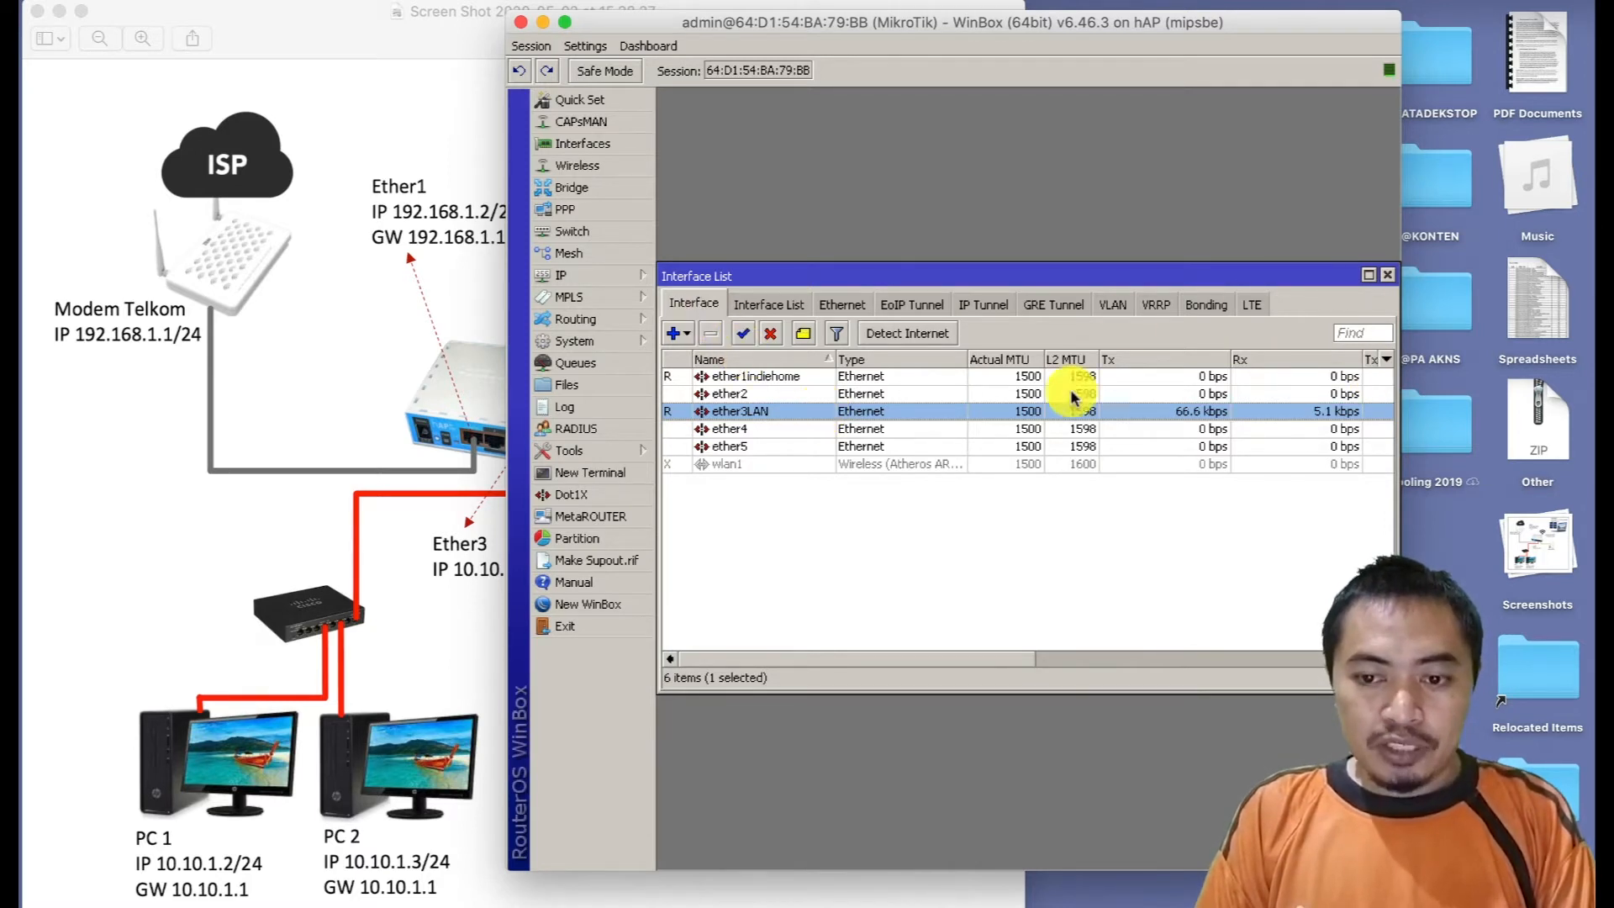
pyautogui.click(1387, 278)
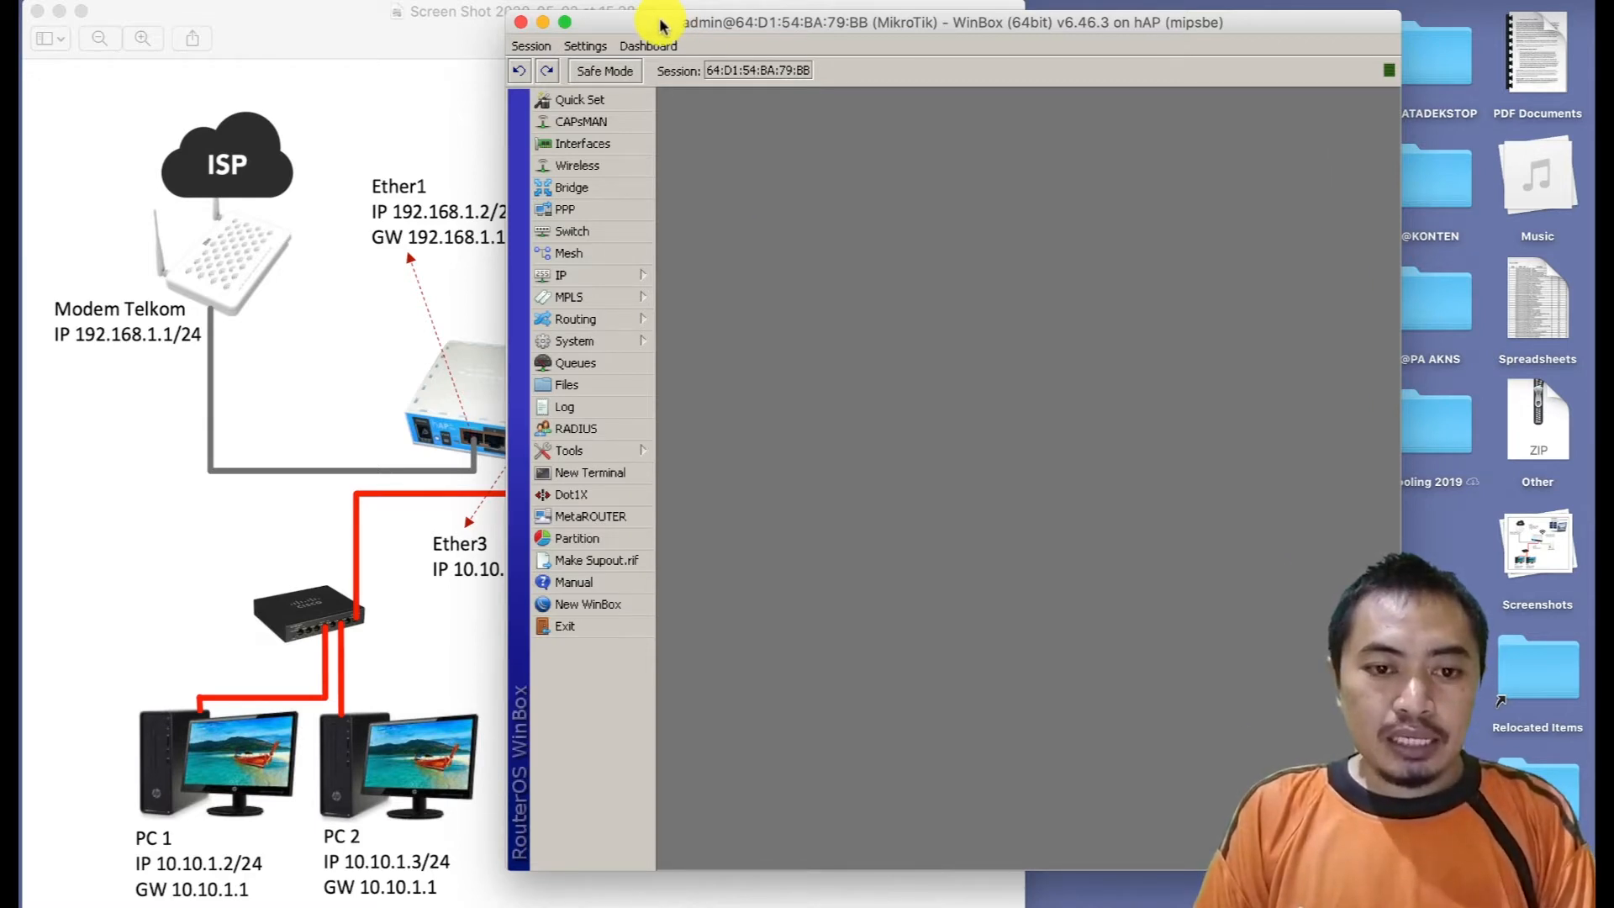
# Open the router's IP address list and start a new address entry assigned to interface ether1indiehome.
pyautogui.moveTo(662, 25); pyautogui.dragTo(859, 27)
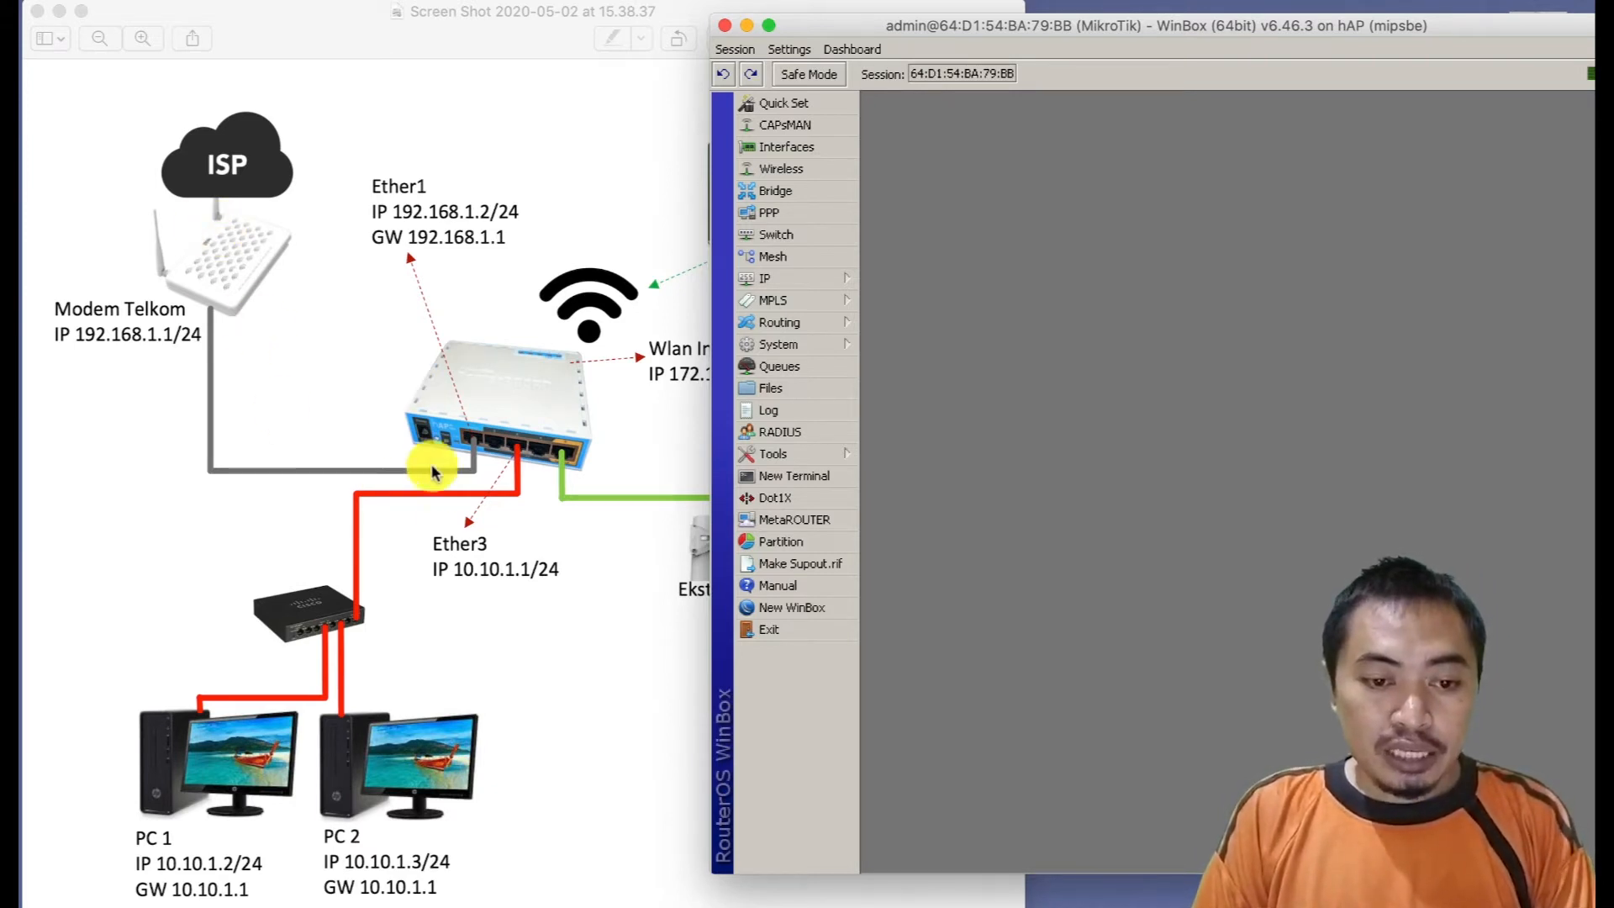
pyautogui.moveTo(1011, 27); pyautogui.dragTo(826, 31)
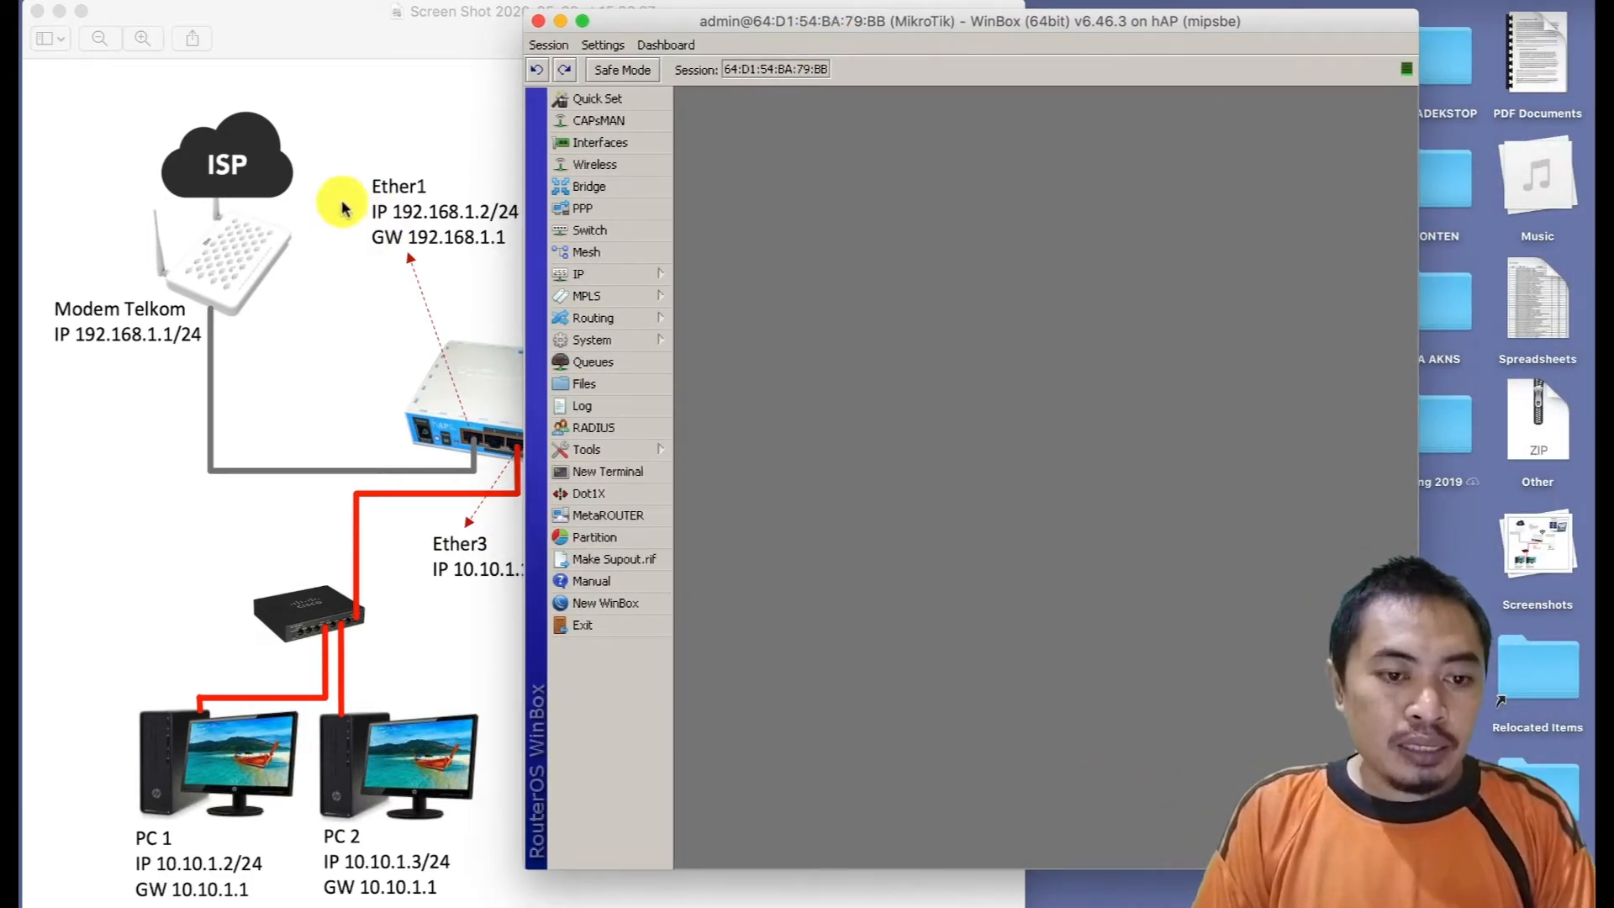
pyautogui.click(636, 280)
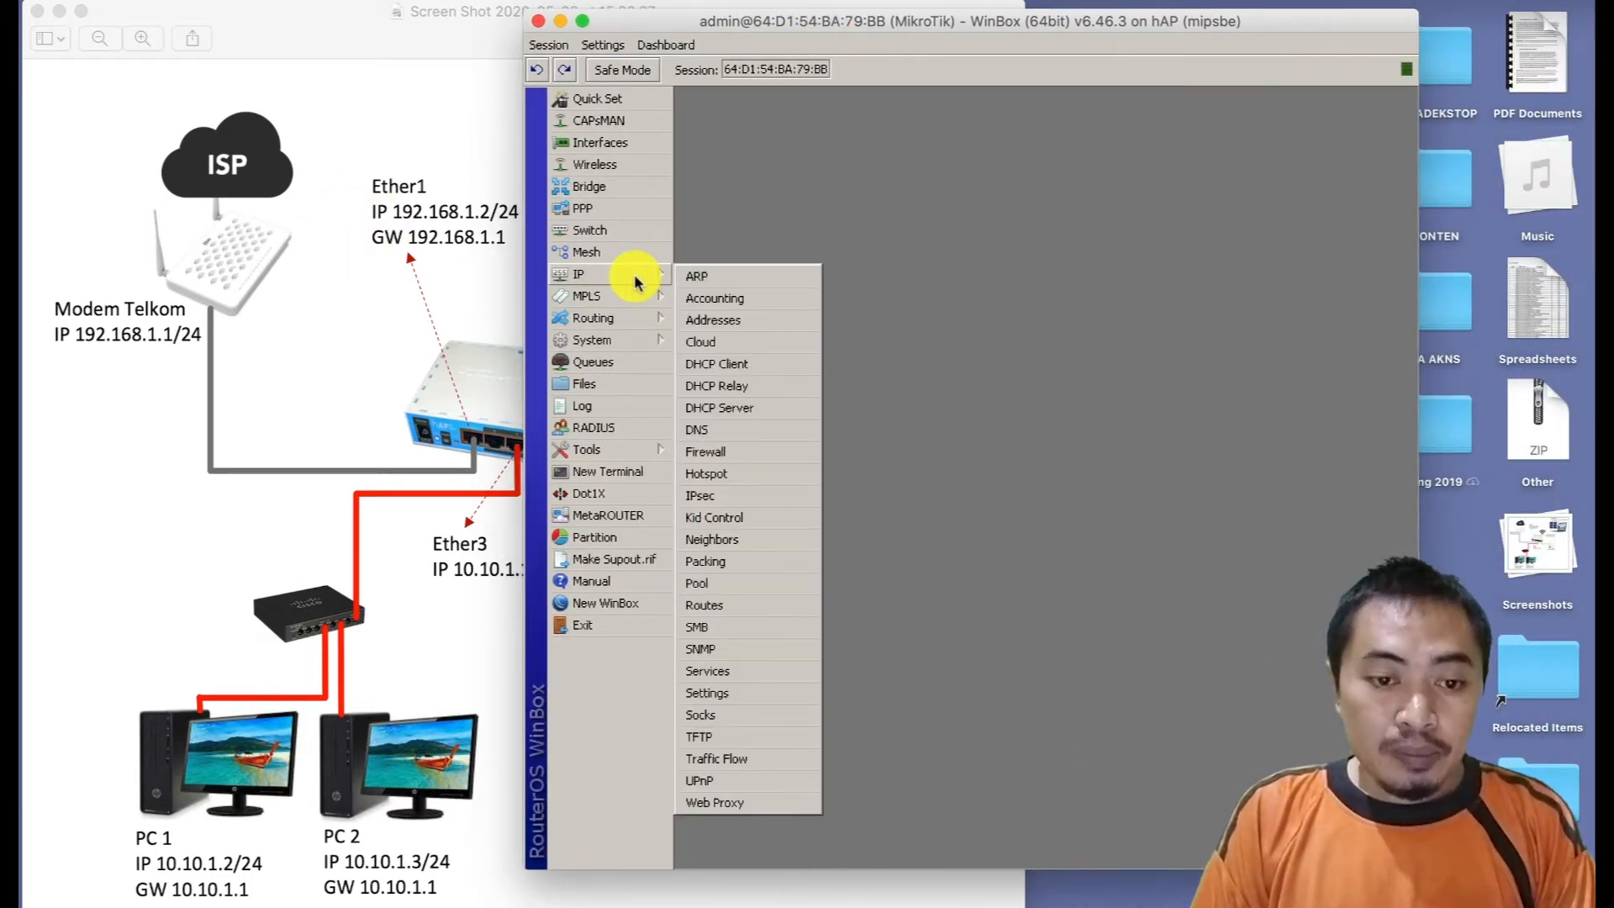
pyautogui.click(697, 320)
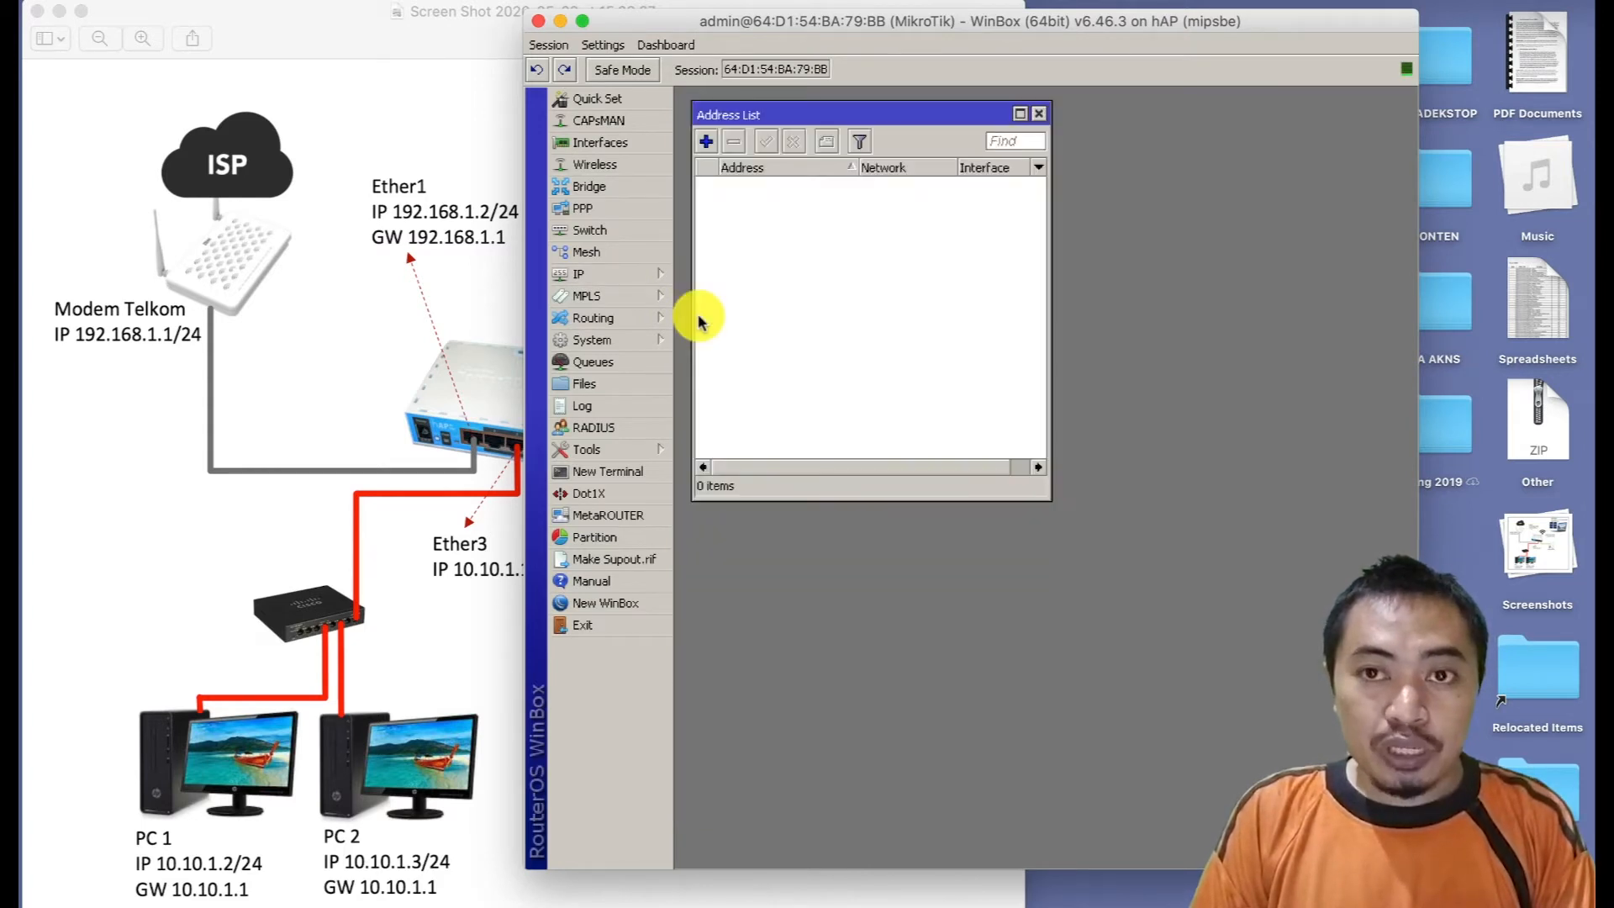
pyautogui.click(706, 141)
pyautogui.click(1070, 436)
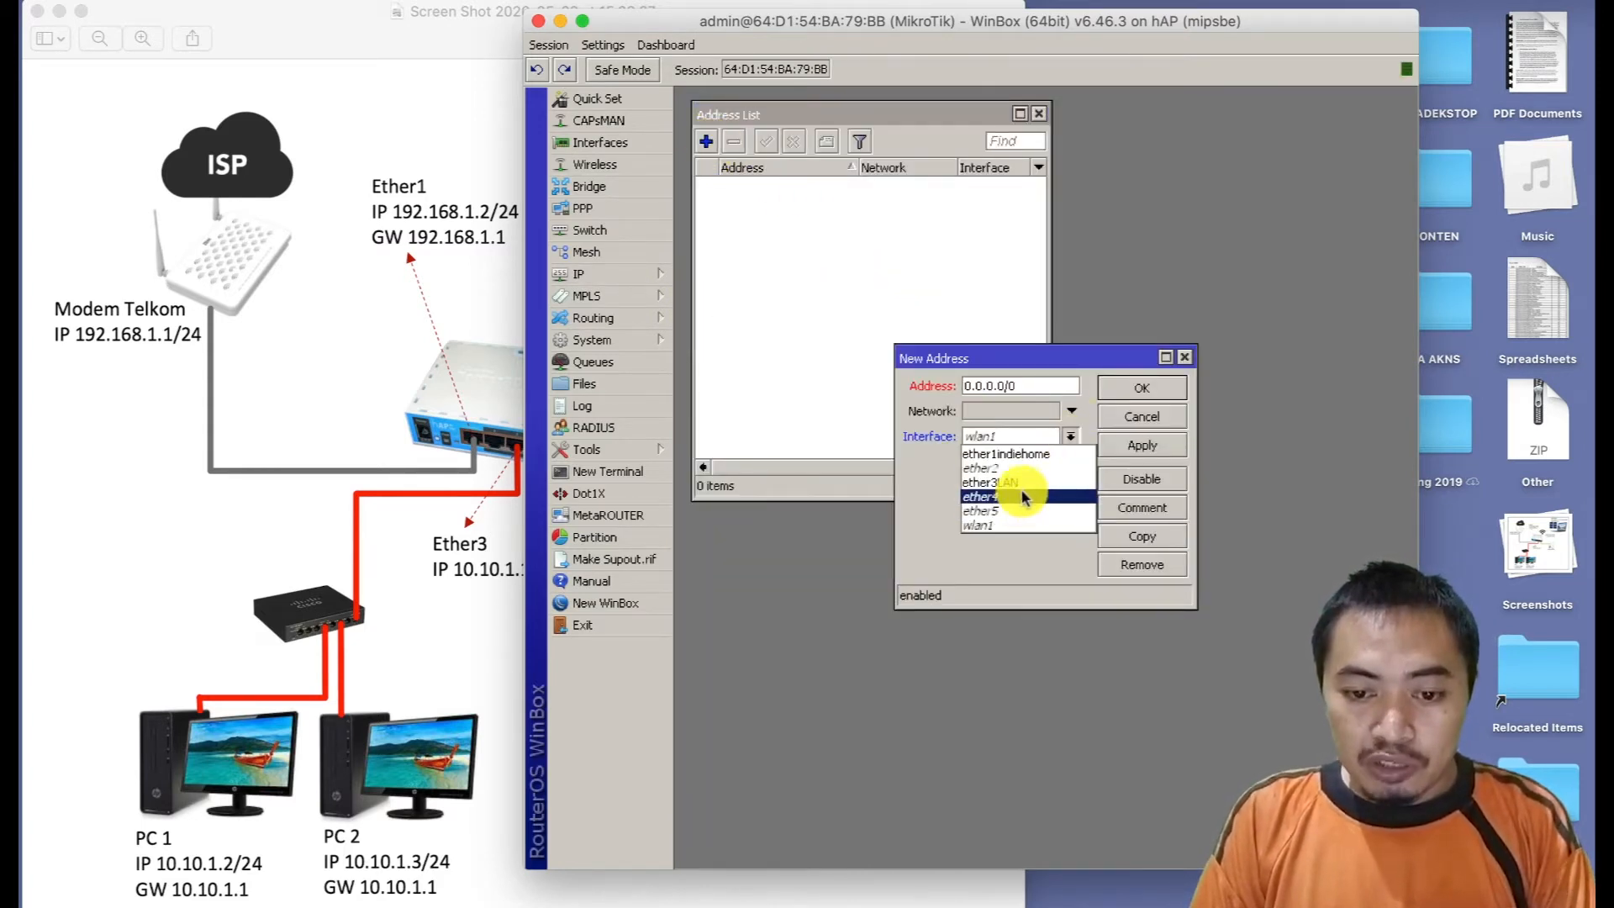
pyautogui.click(1031, 454)
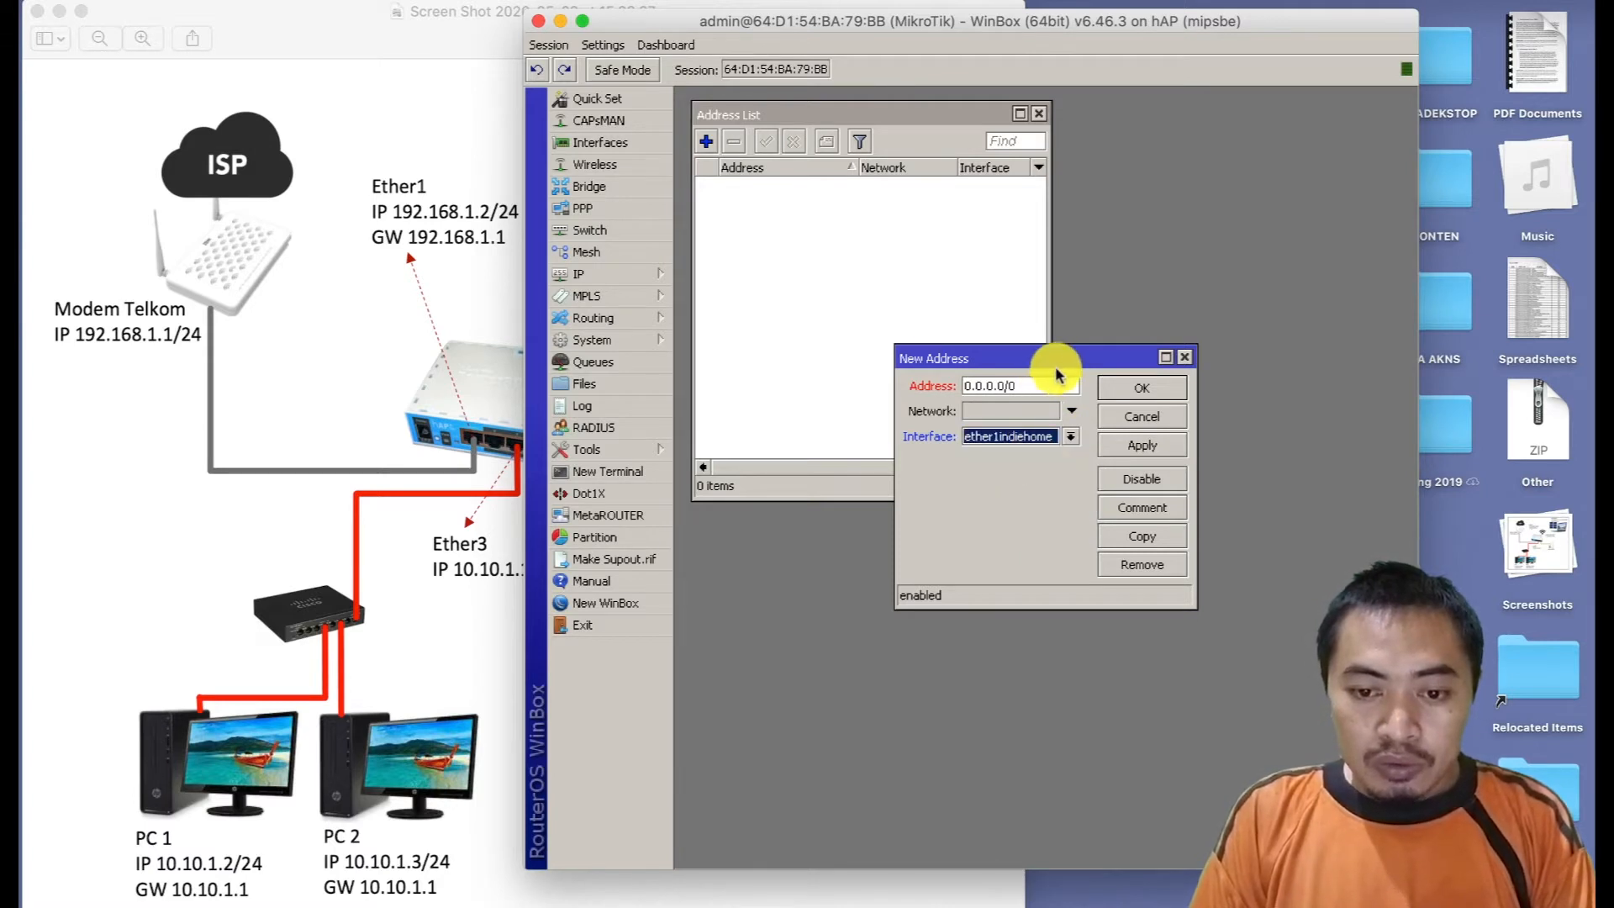
# Set the new entry's address to 192.168.1.2/24 and save it.
pyautogui.moveTo(1061, 366); pyautogui.dragTo(947, 318)
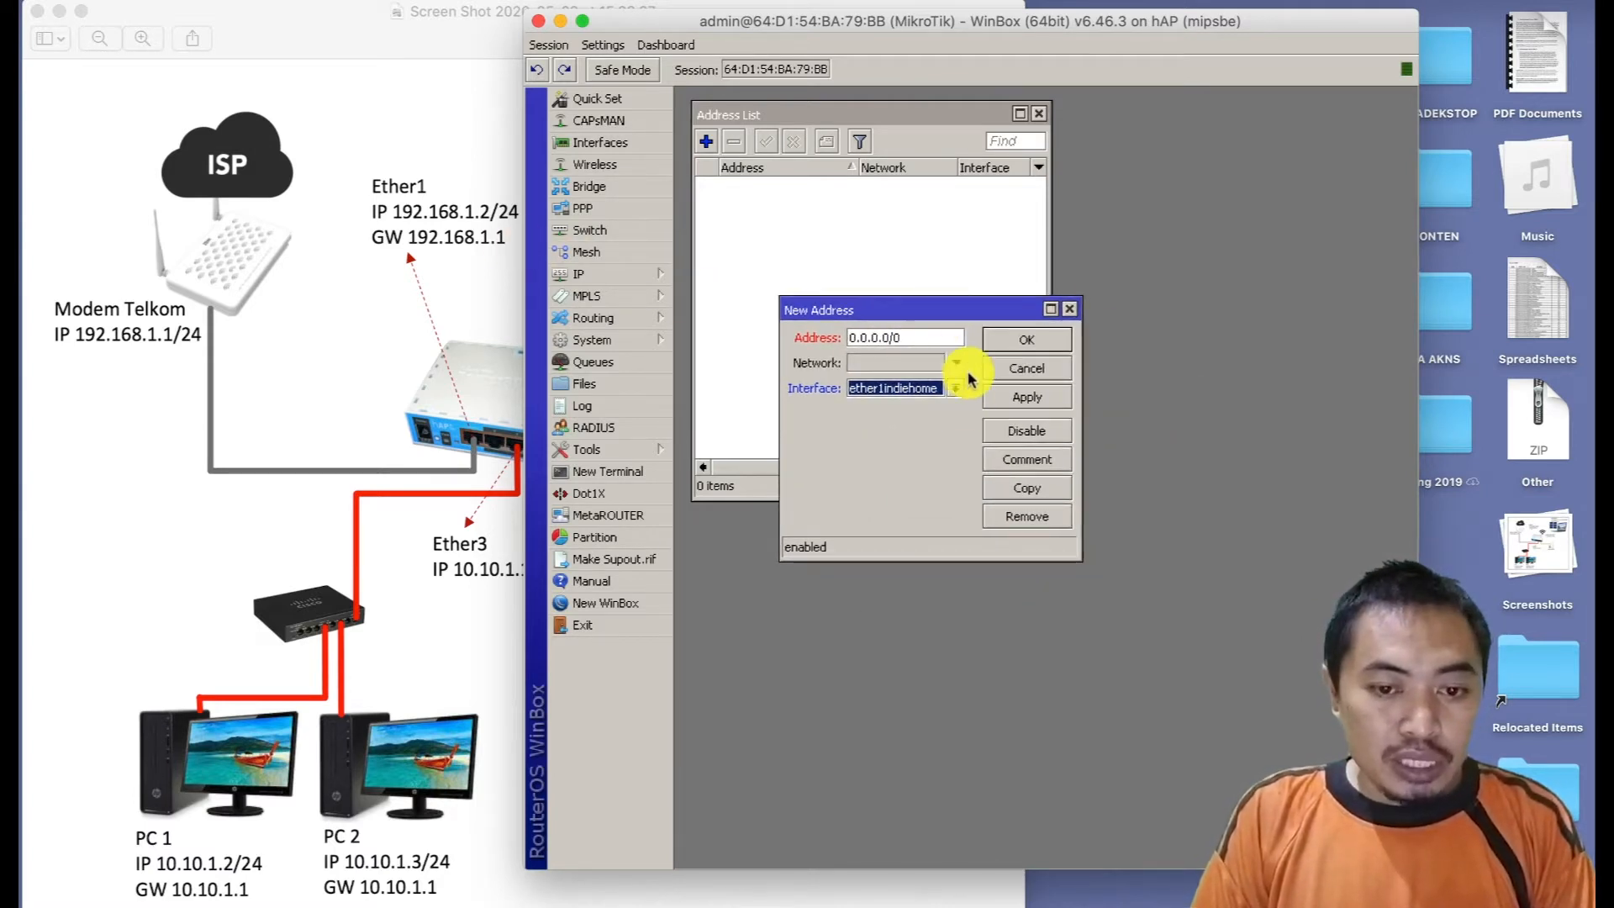
pyautogui.click(916, 337)
pyautogui.write('192.')
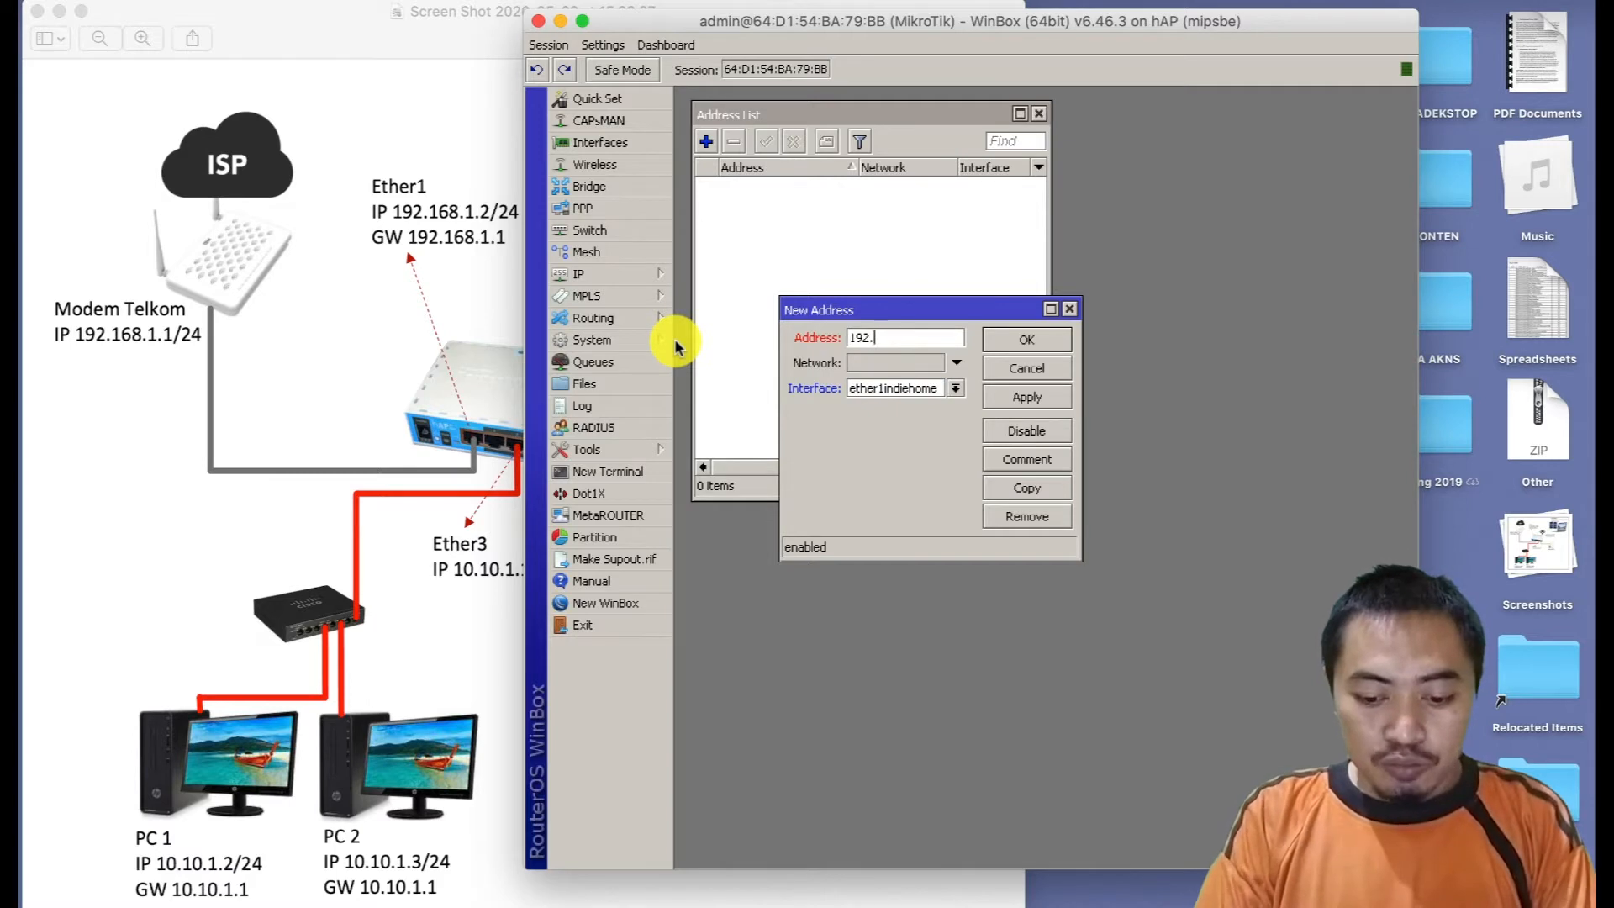
pyautogui.write('168.1.')
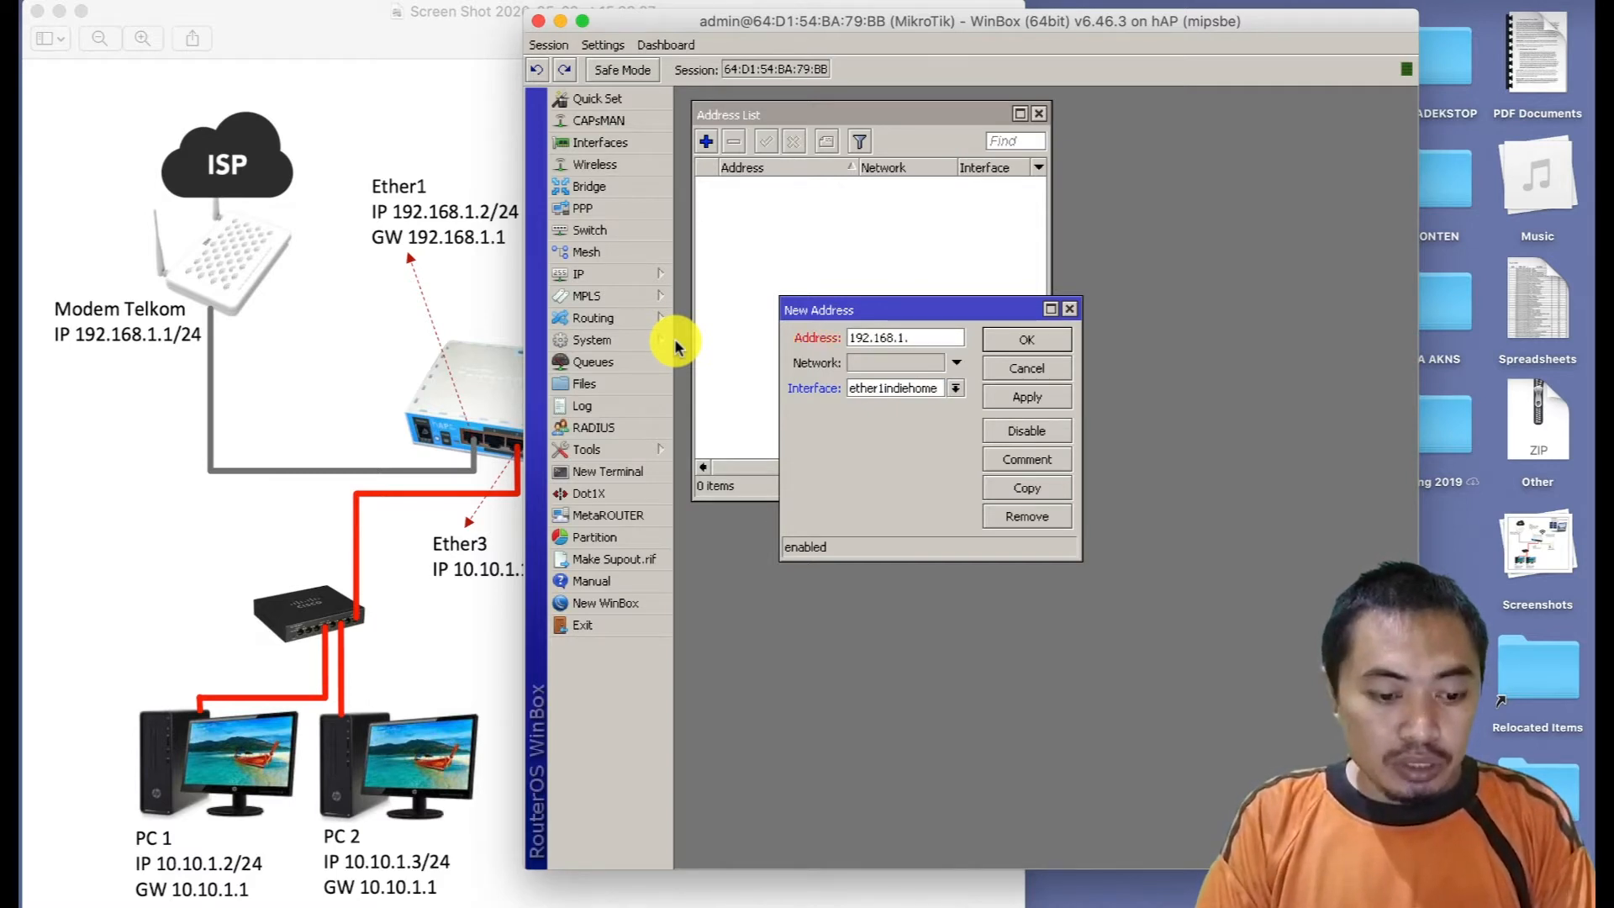
pyautogui.write('2/24')
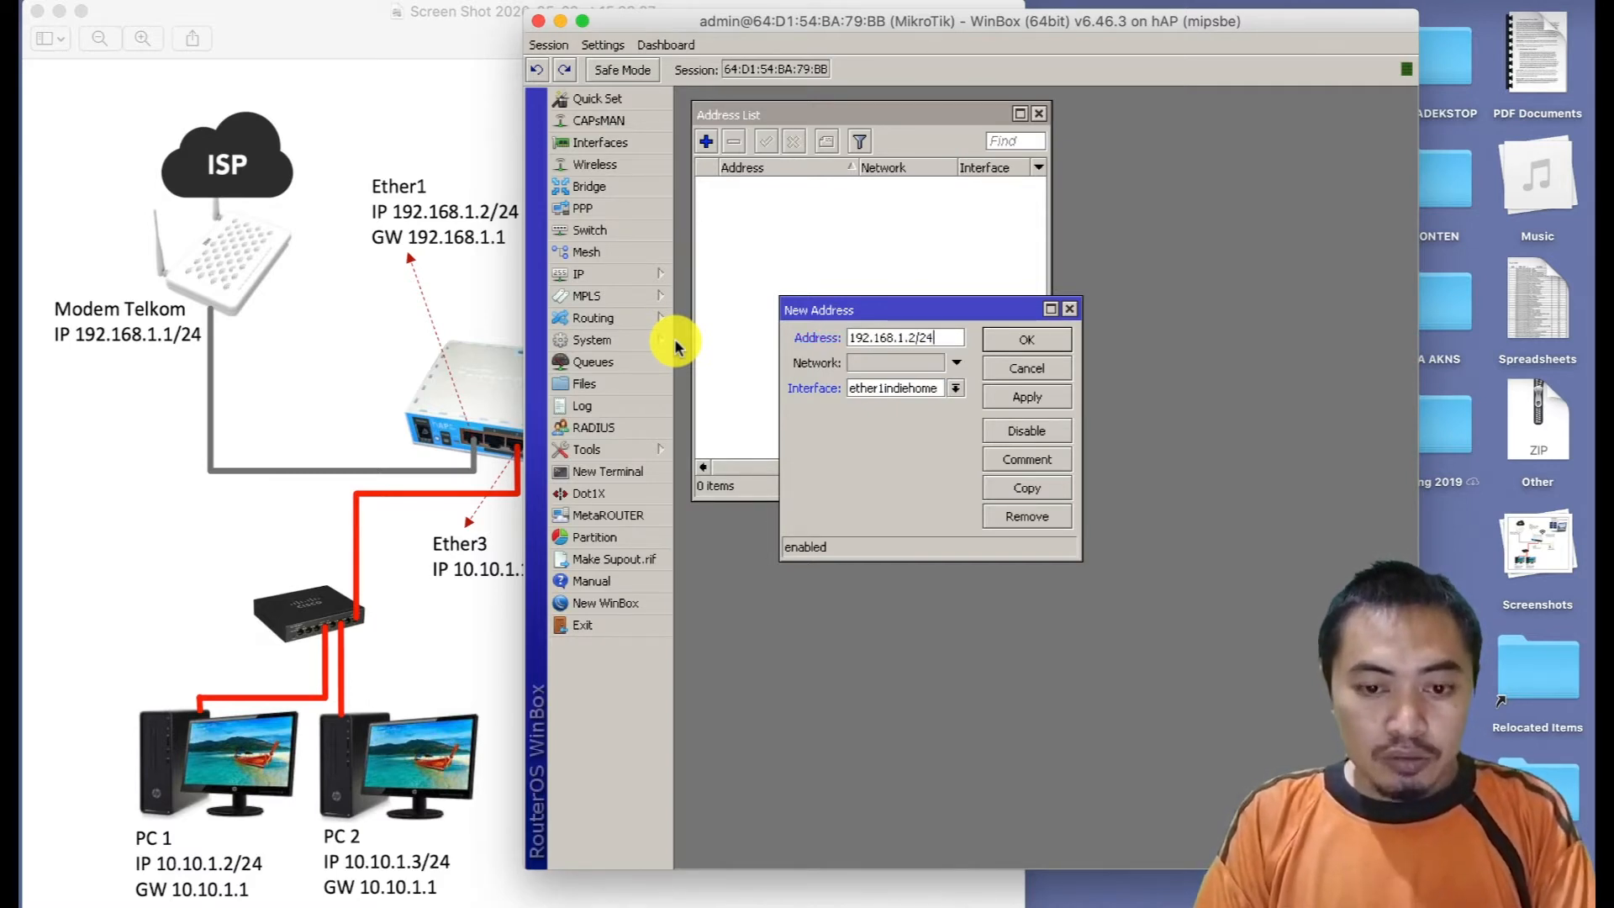
pyautogui.click(1015, 343)
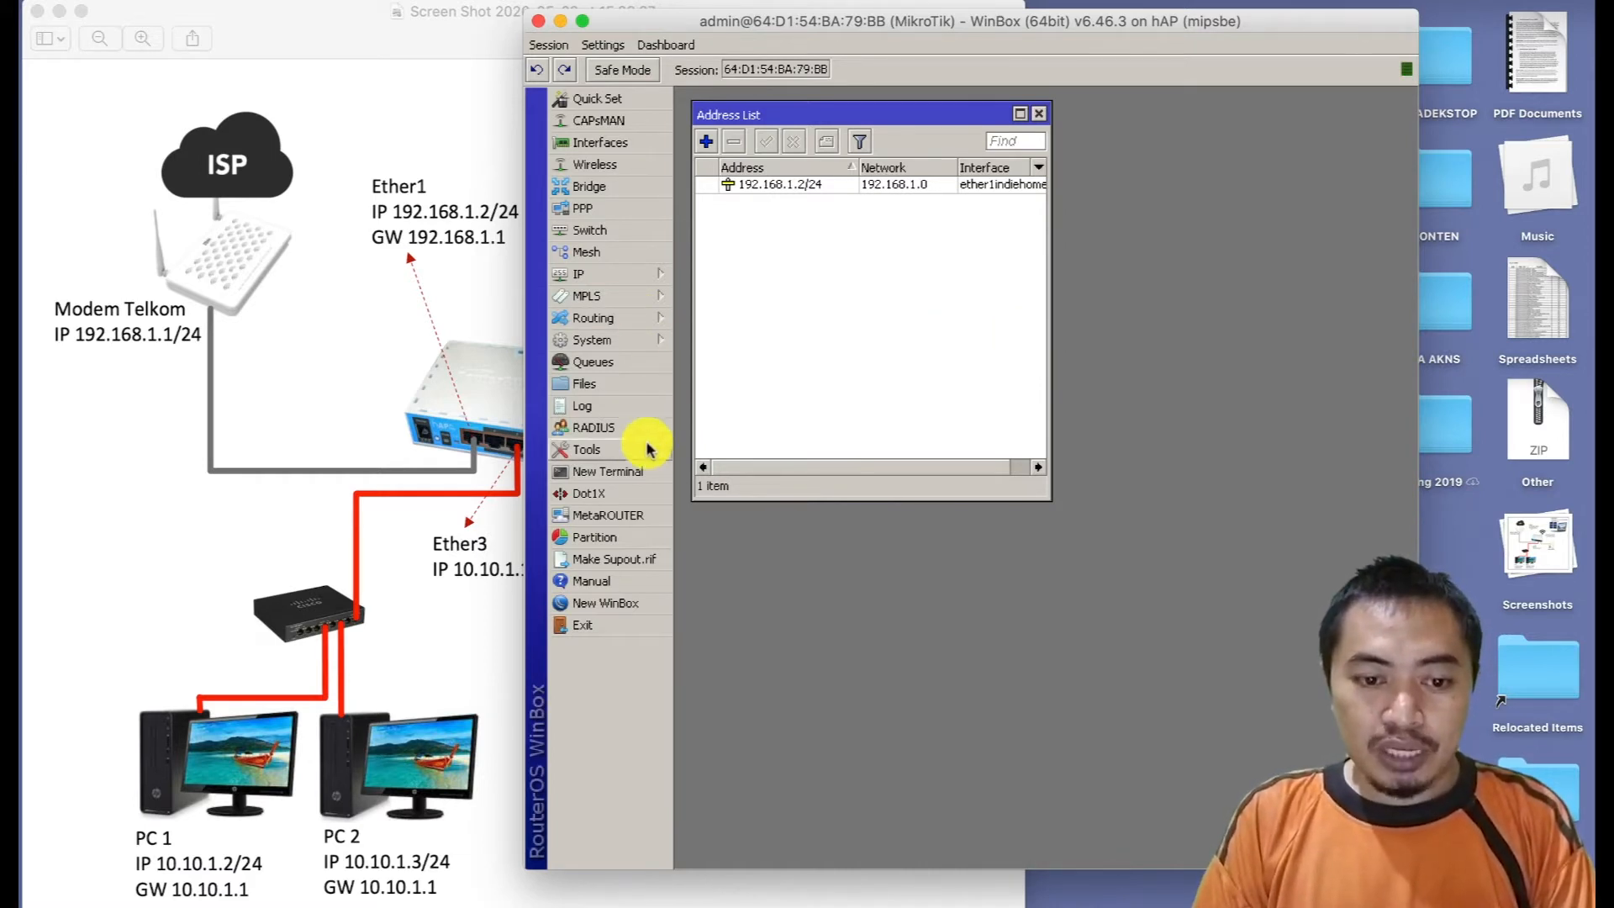
# Ping the modem at 192.168.1.1 from a new terminal, stop the ping and close the terminal.
pyautogui.click(630, 471)
pyautogui.moveTo(1011, 281); pyautogui.dragTo(990, 387)
pyautogui.write('ping')
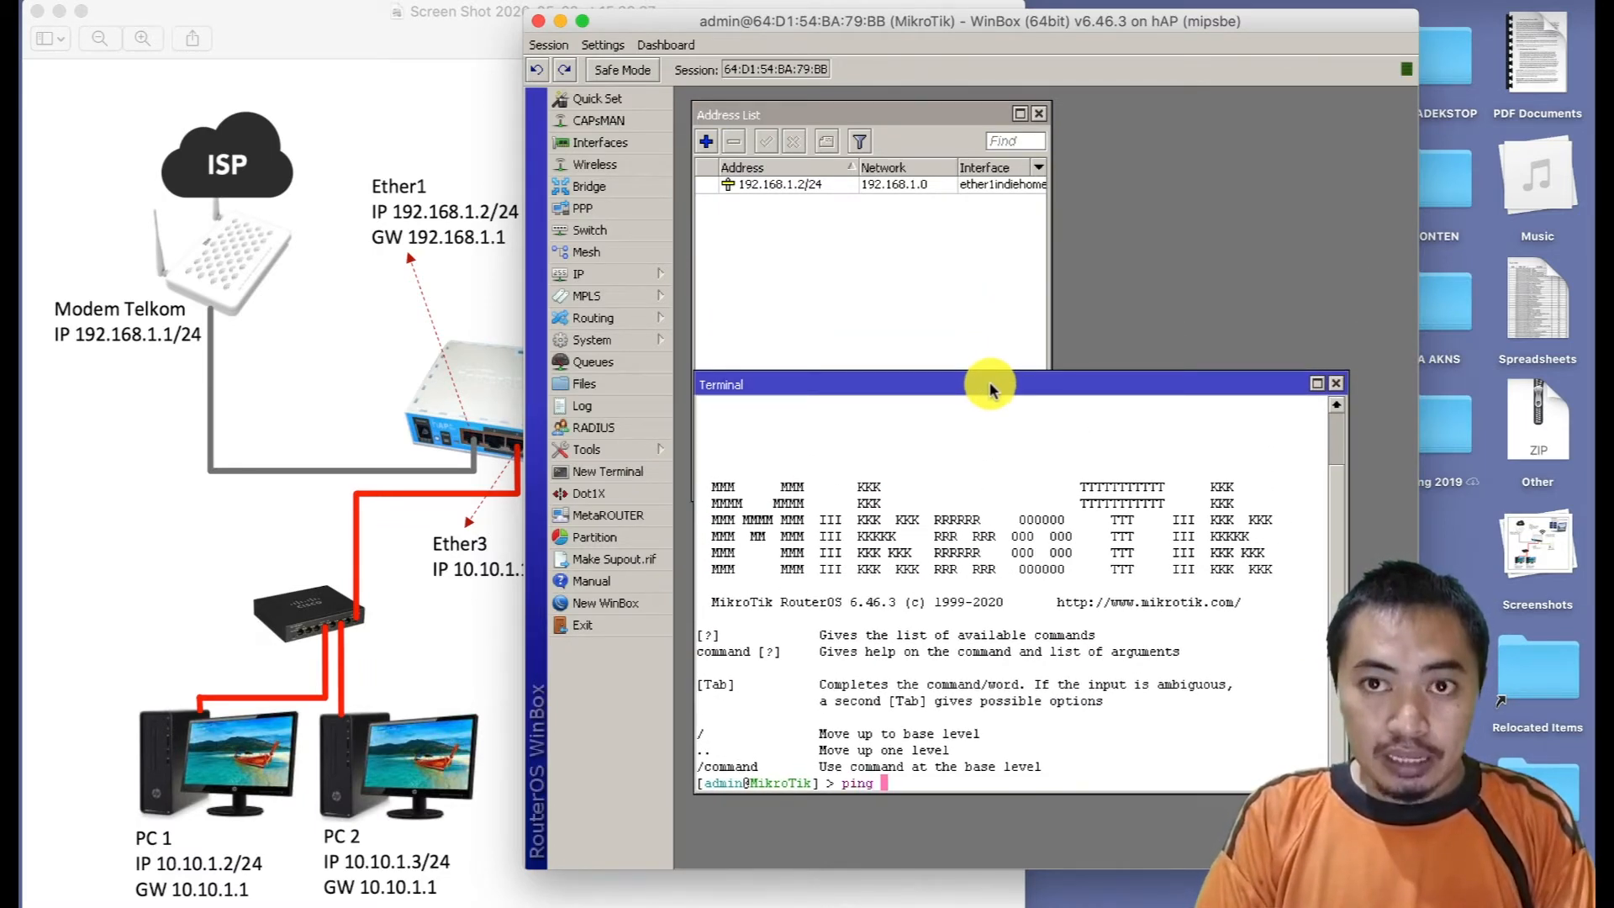
pyautogui.write(' 192.168')
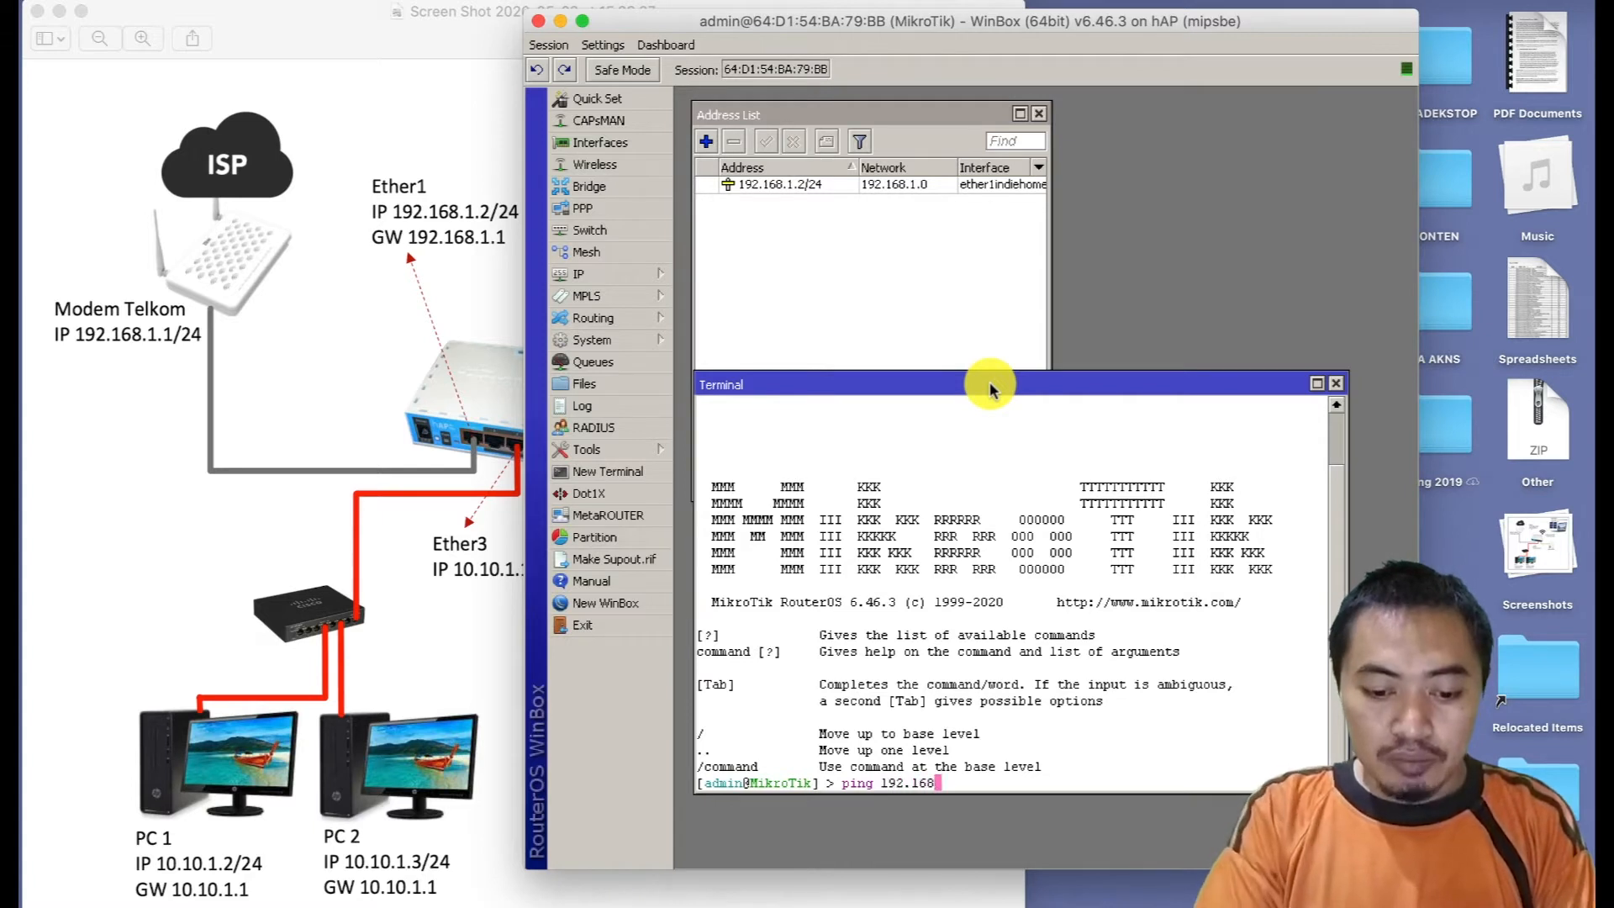
pyautogui.write('.')
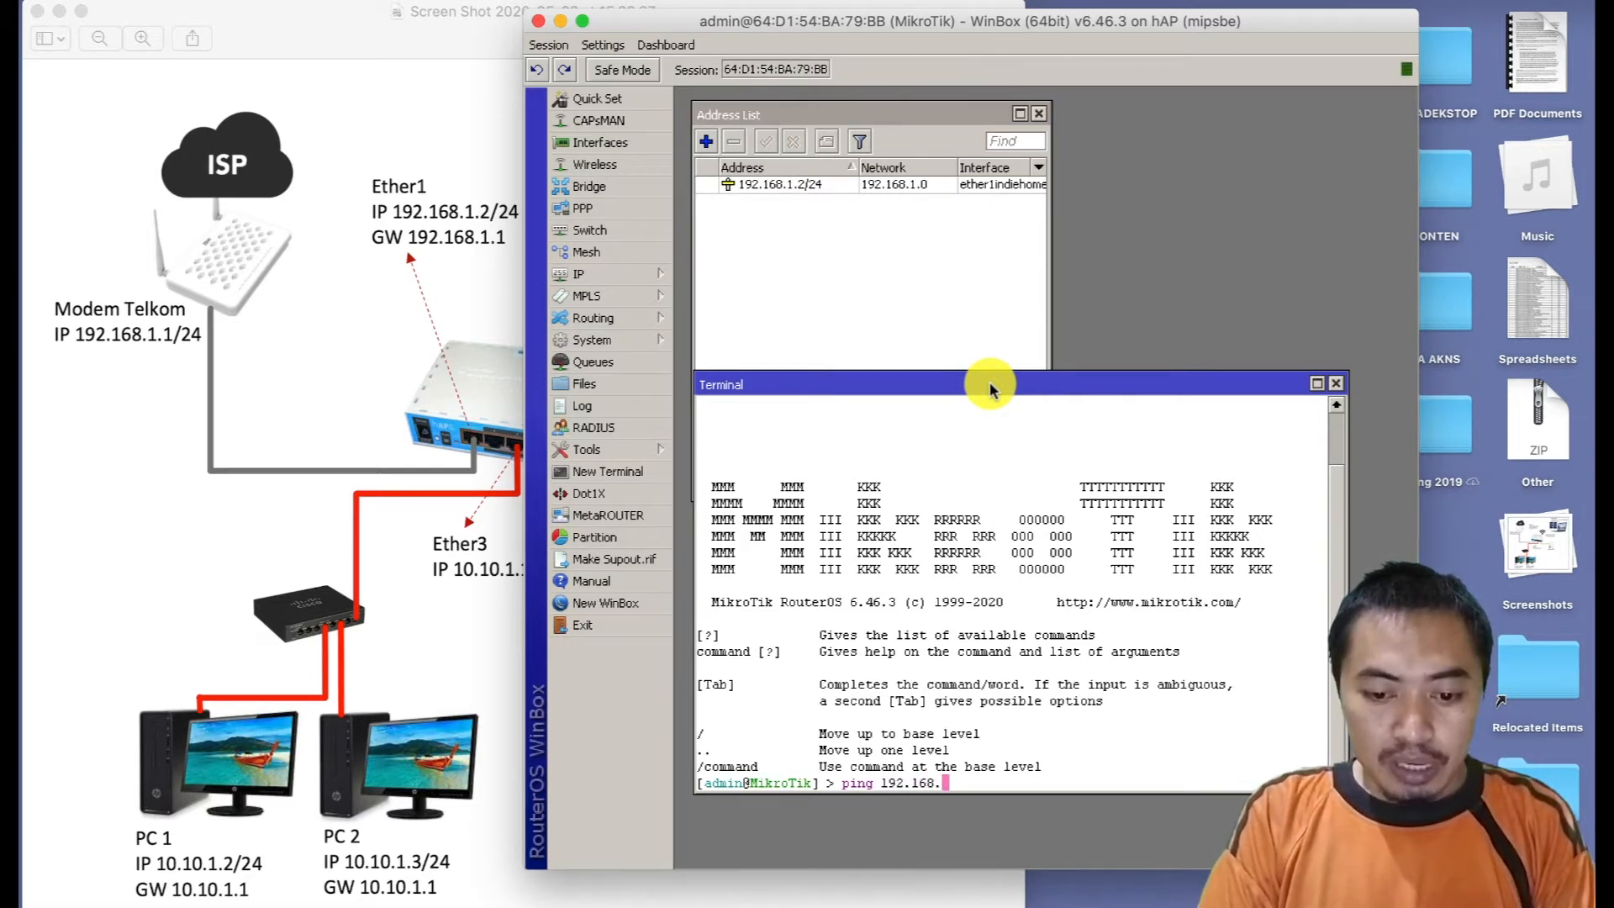
pyautogui.write('1.1')
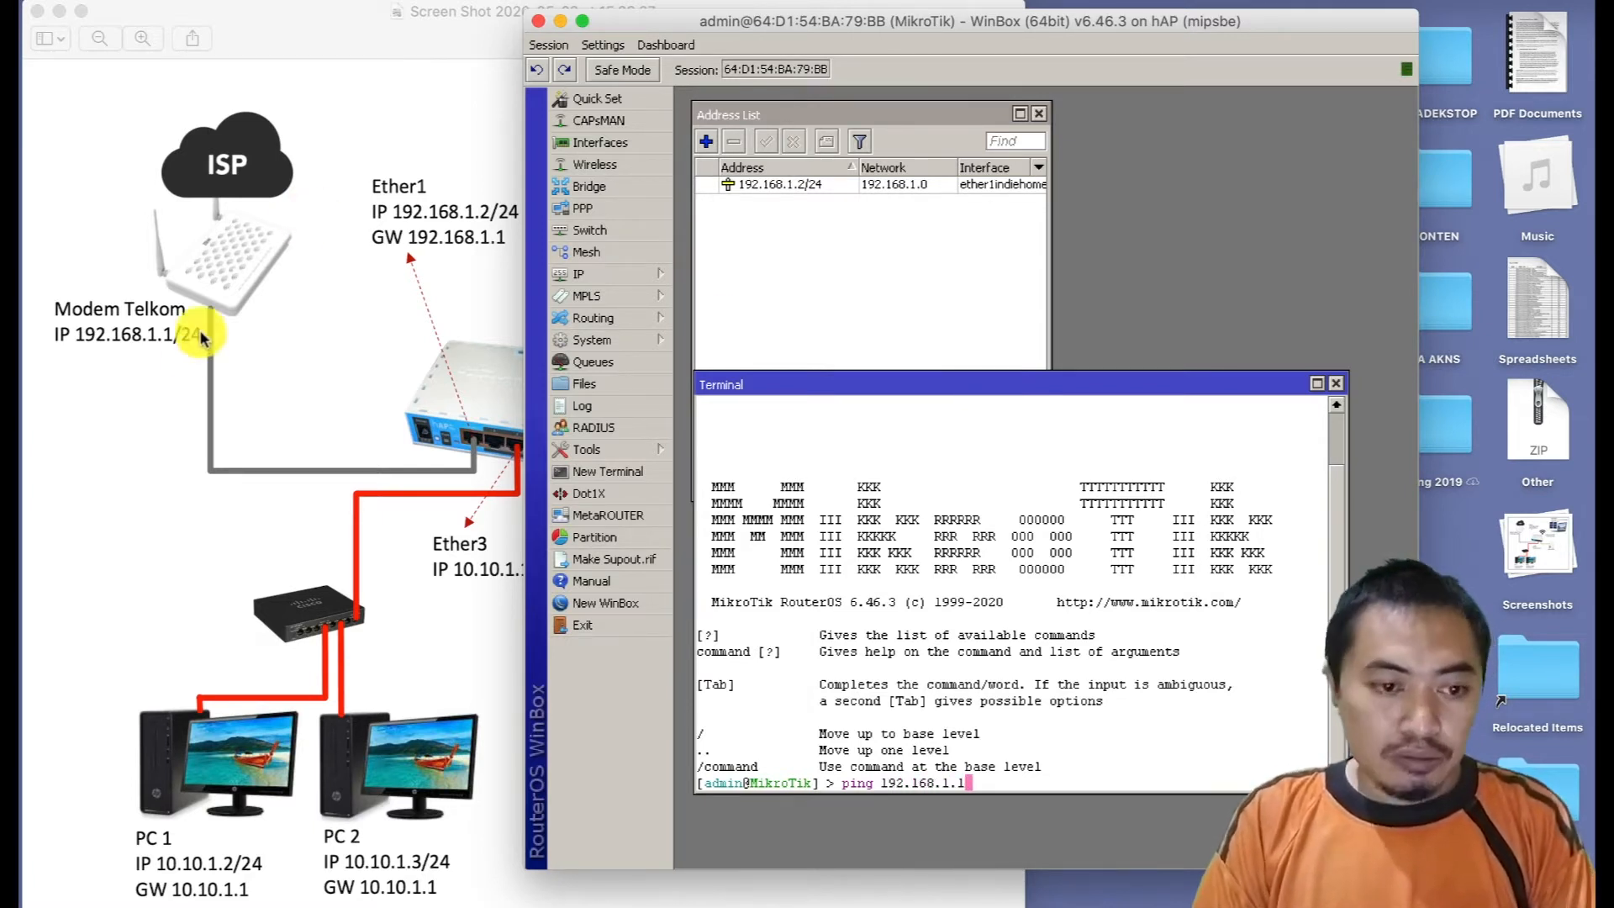
pyautogui.press('Return')
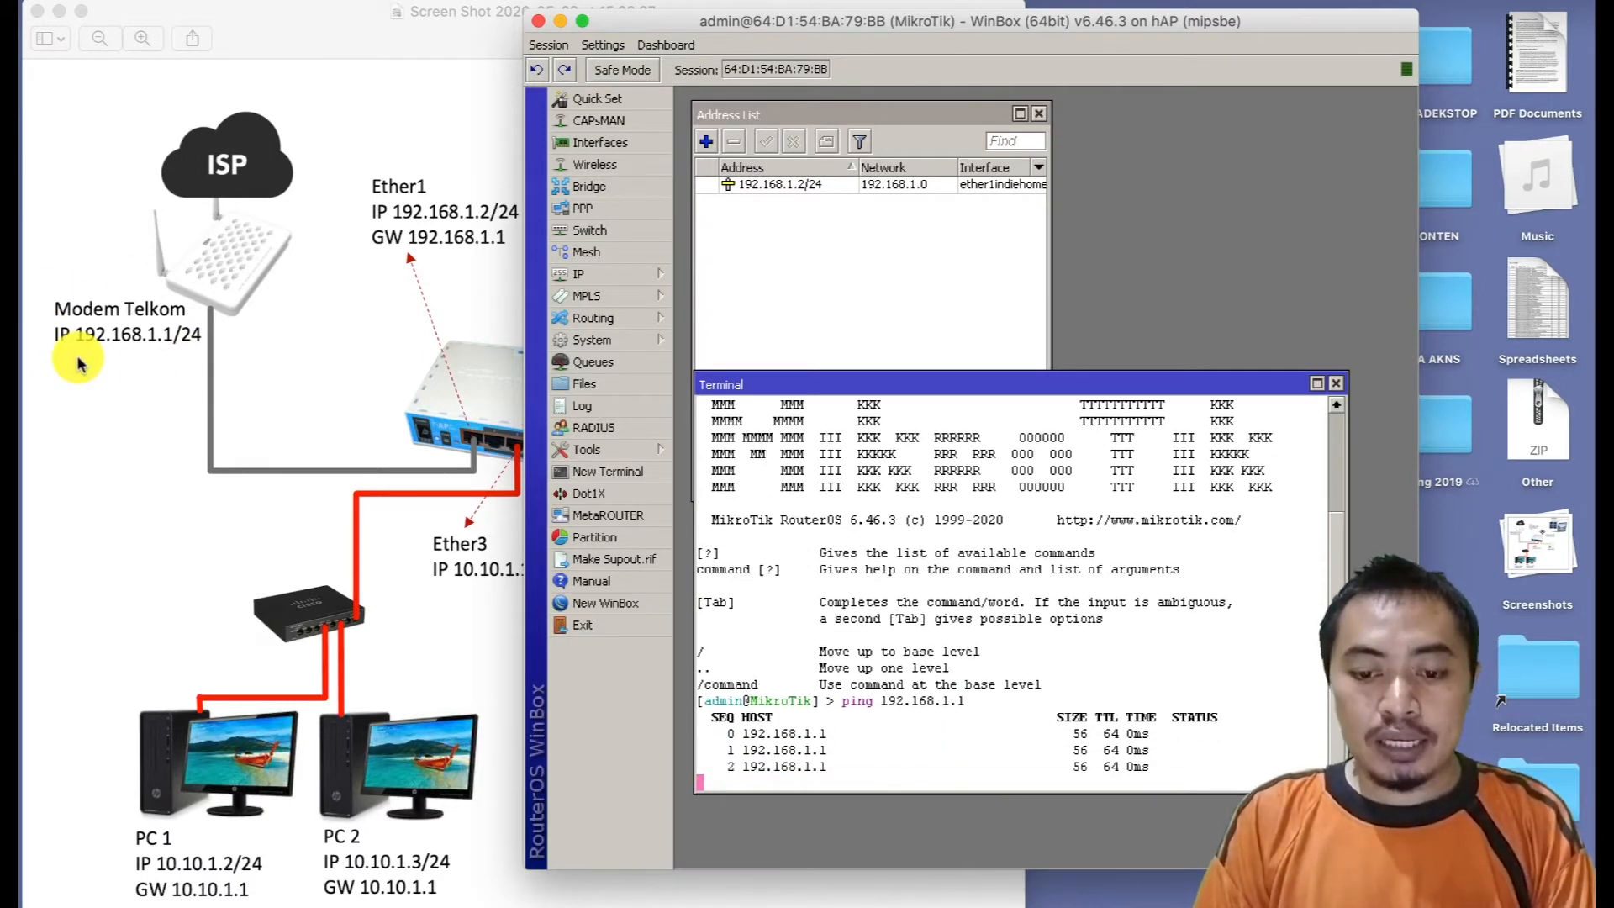
pyautogui.hotkey('ctrl', 'c')
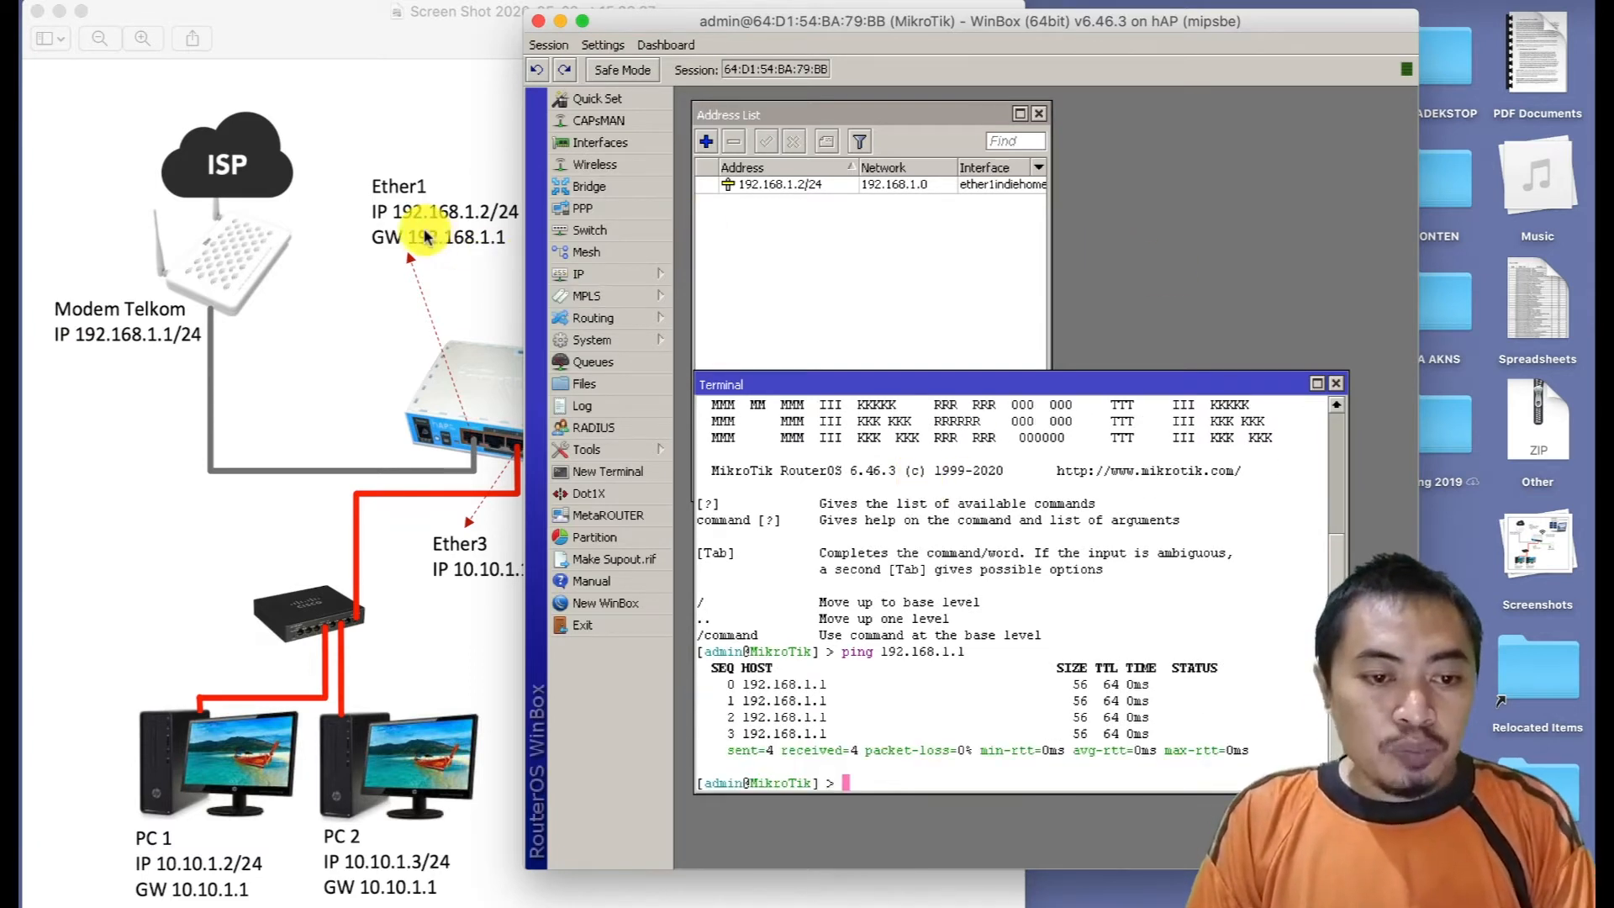
pyautogui.click(476, 396)
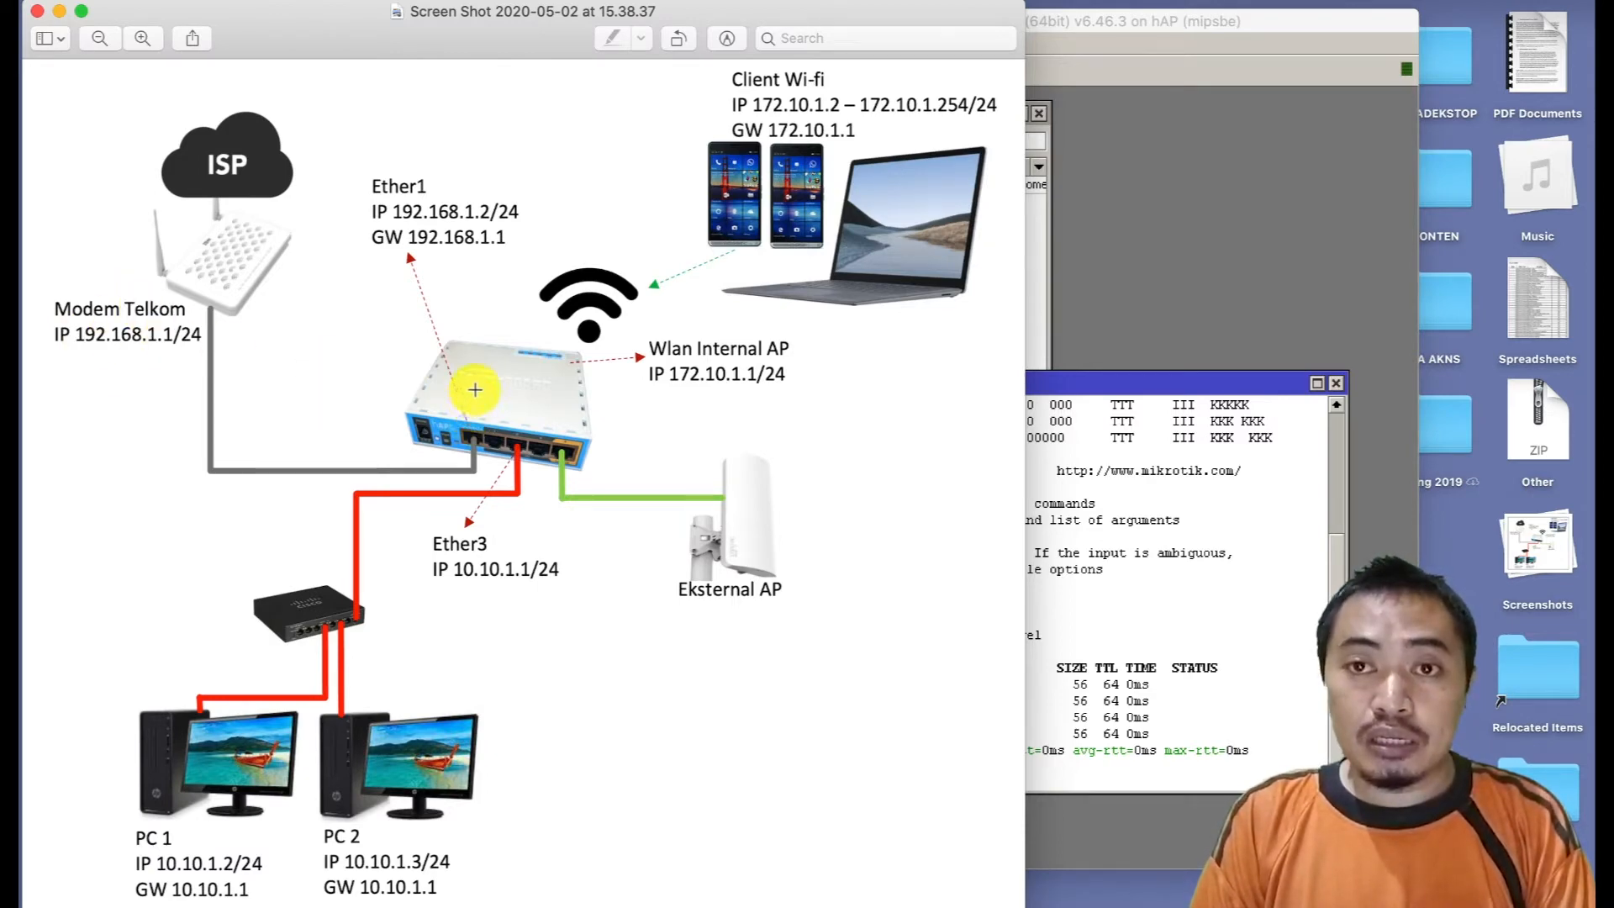
pyautogui.click(1092, 385)
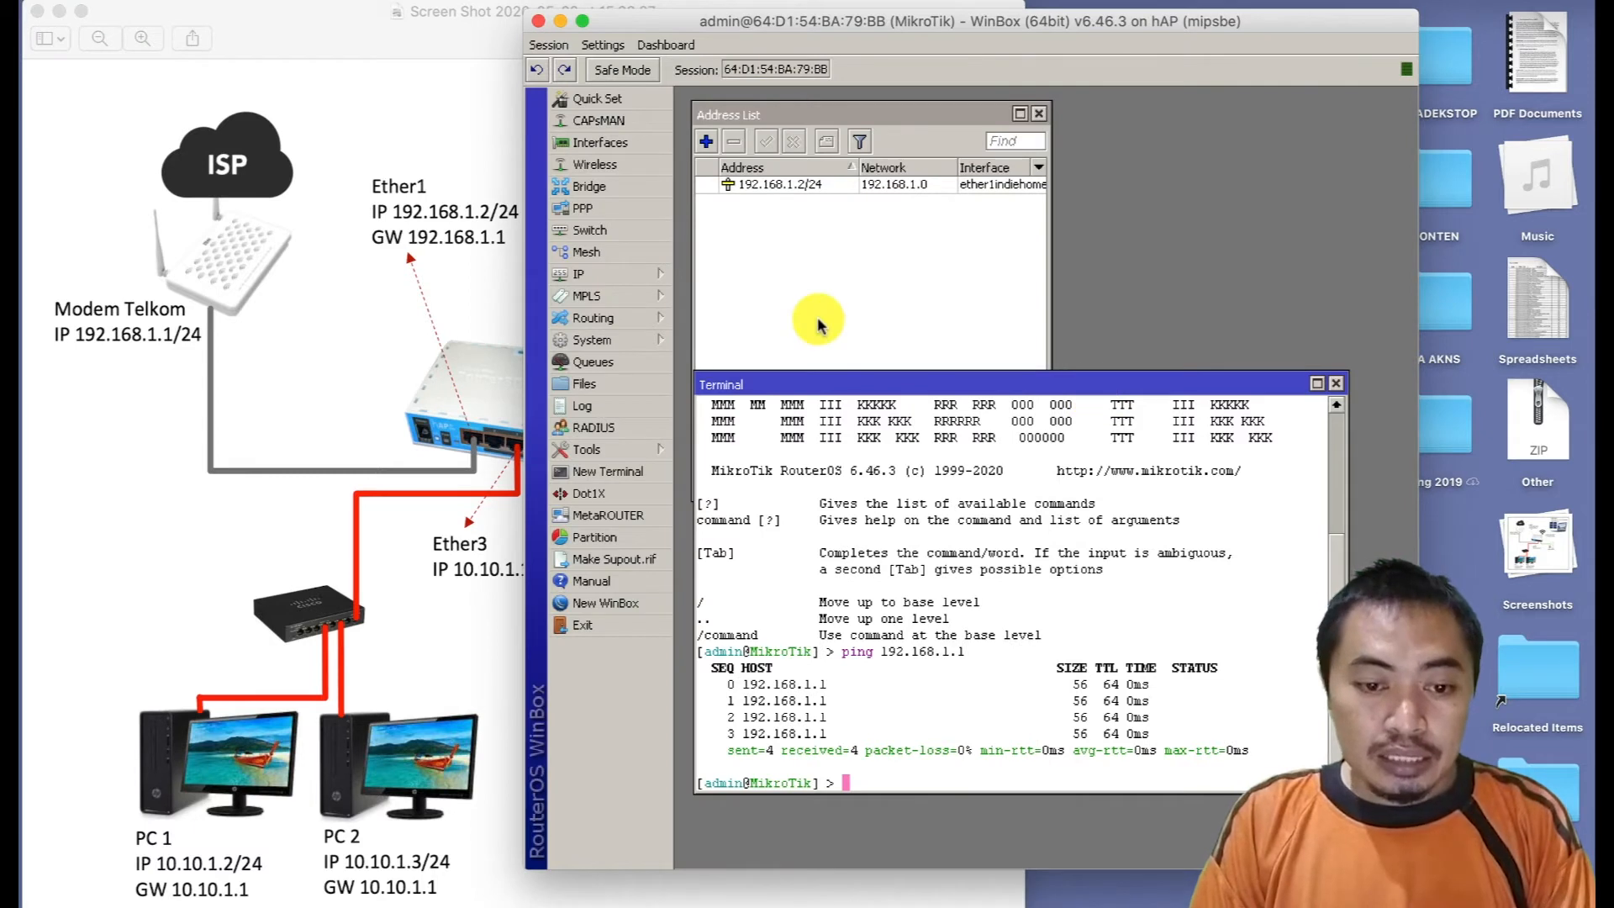
pyautogui.click(1337, 384)
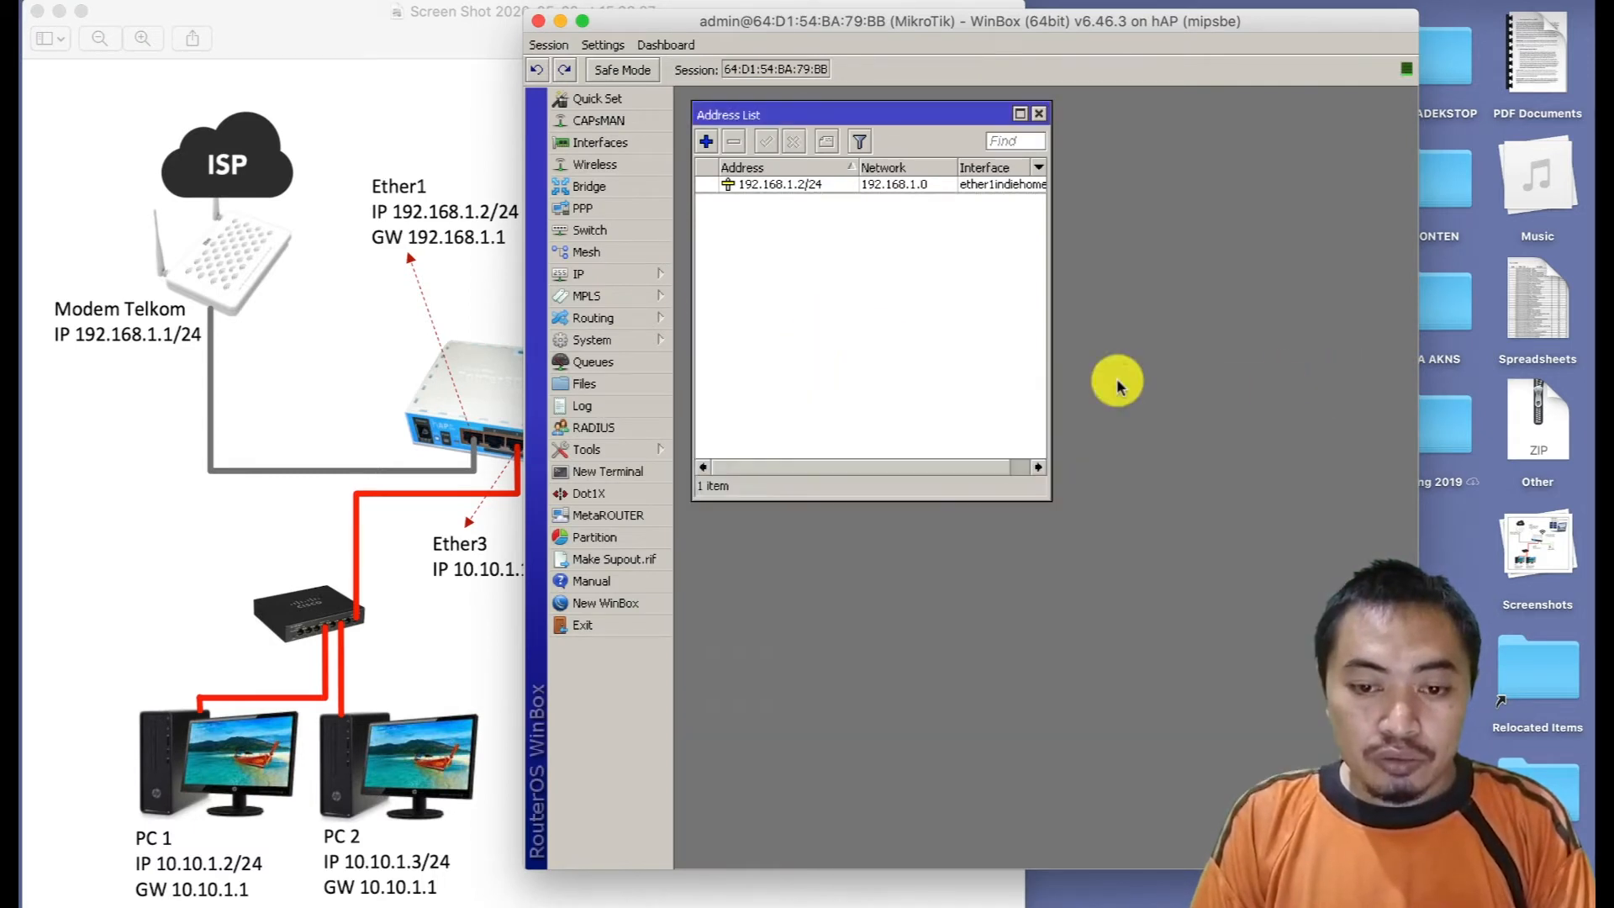
# Add a default route for destination 0.0.0.0/0 with gateway 192.168.1.1 to the router's IP route list.
pyautogui.click(645, 282)
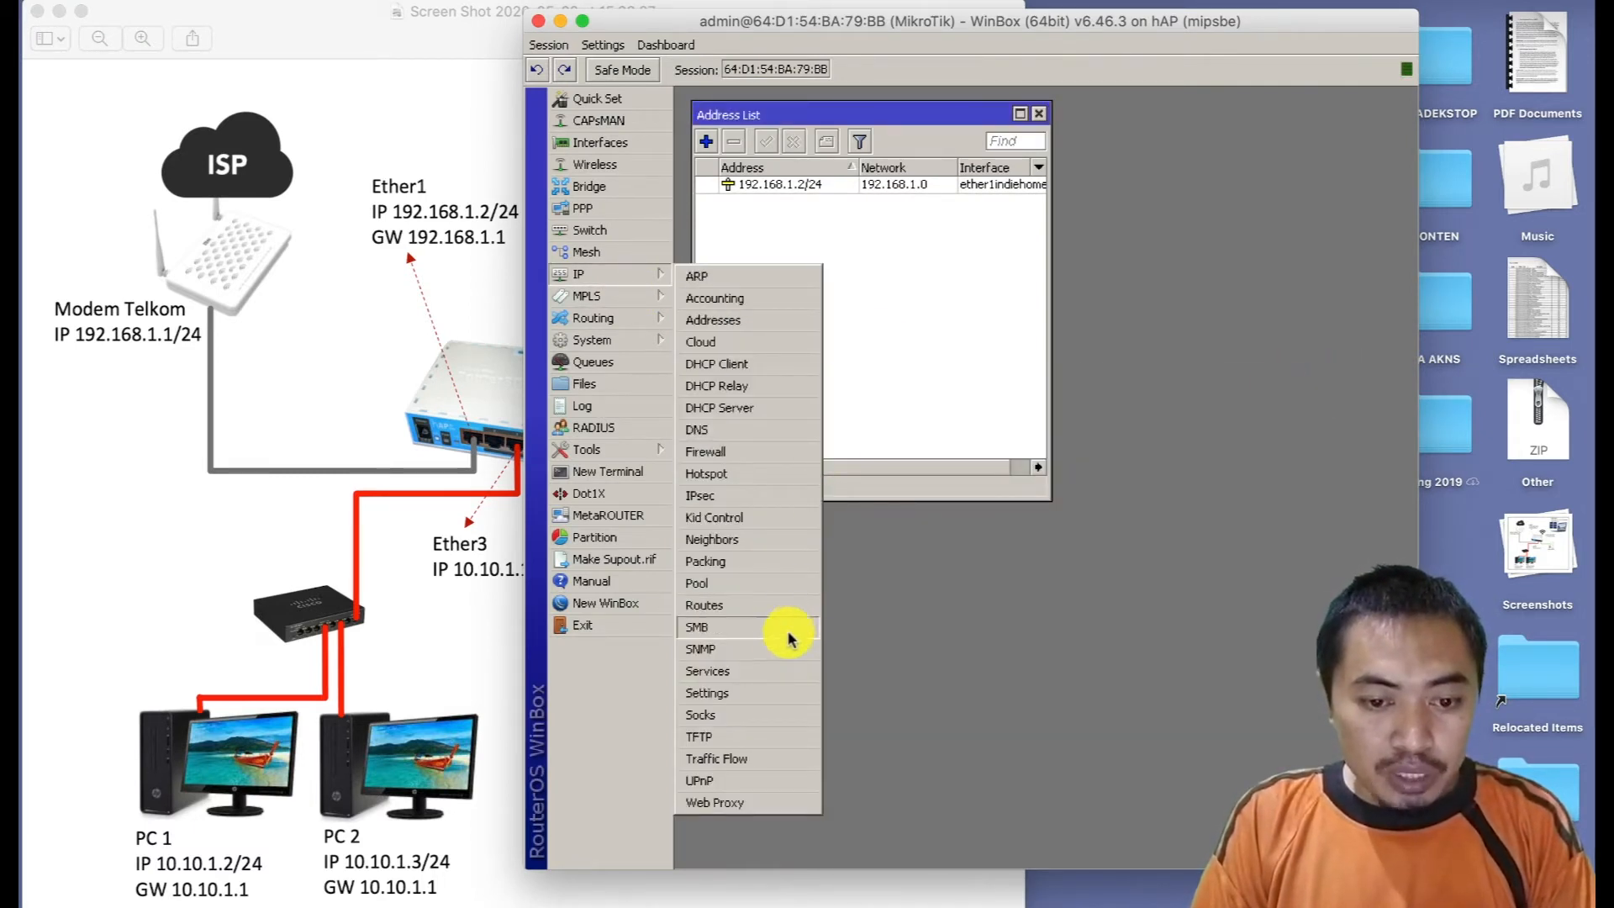
pyautogui.click(767, 605)
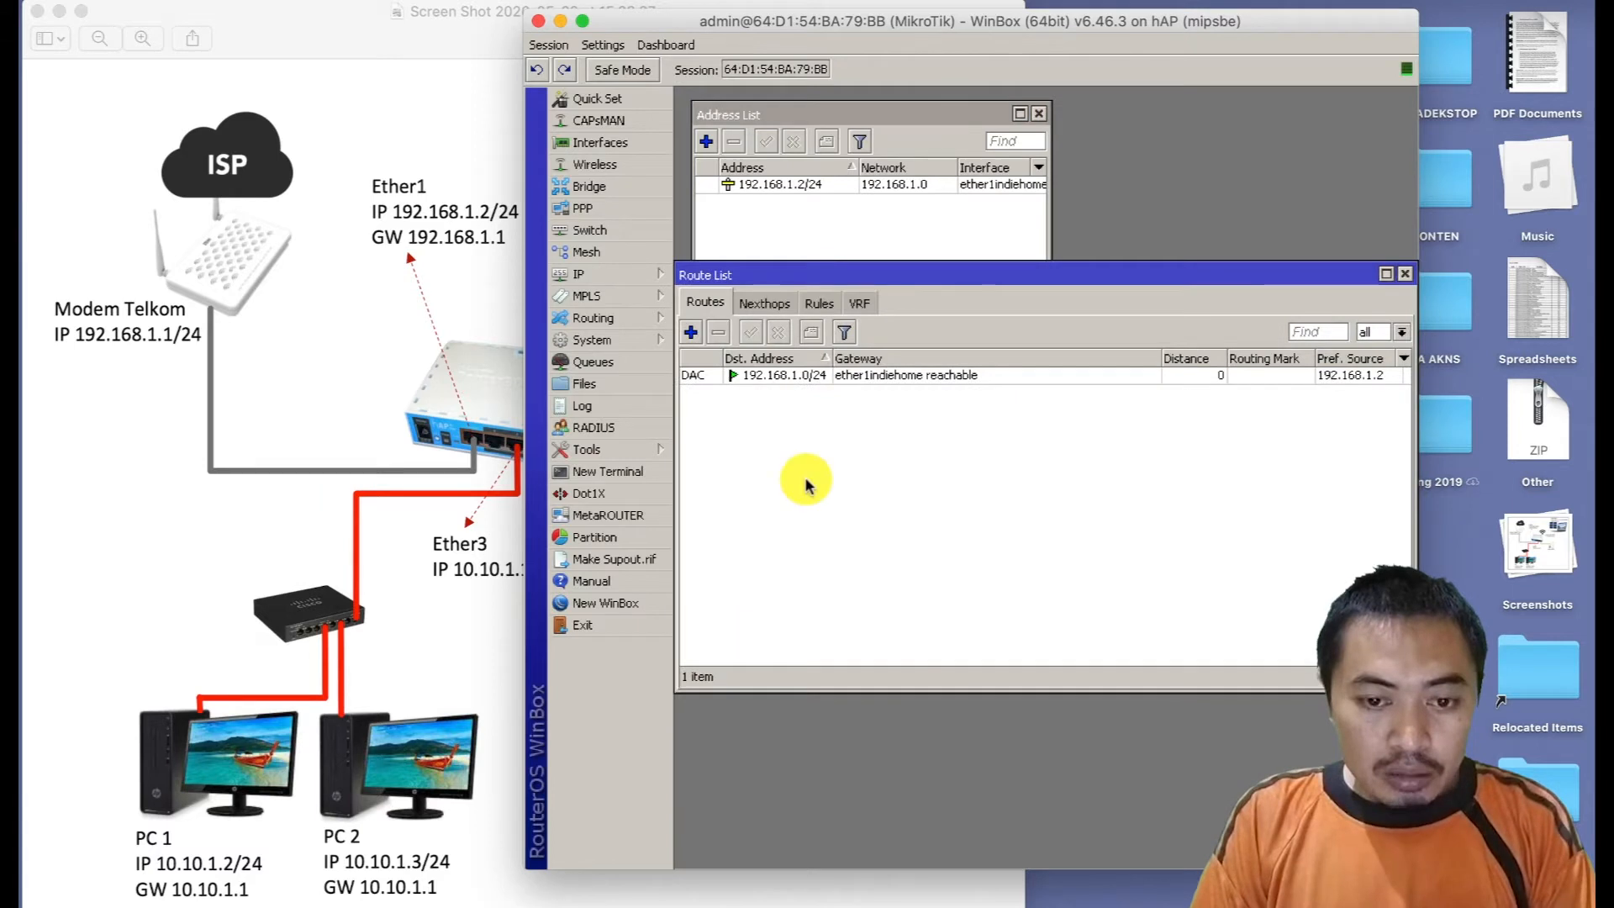
pyautogui.click(689, 336)
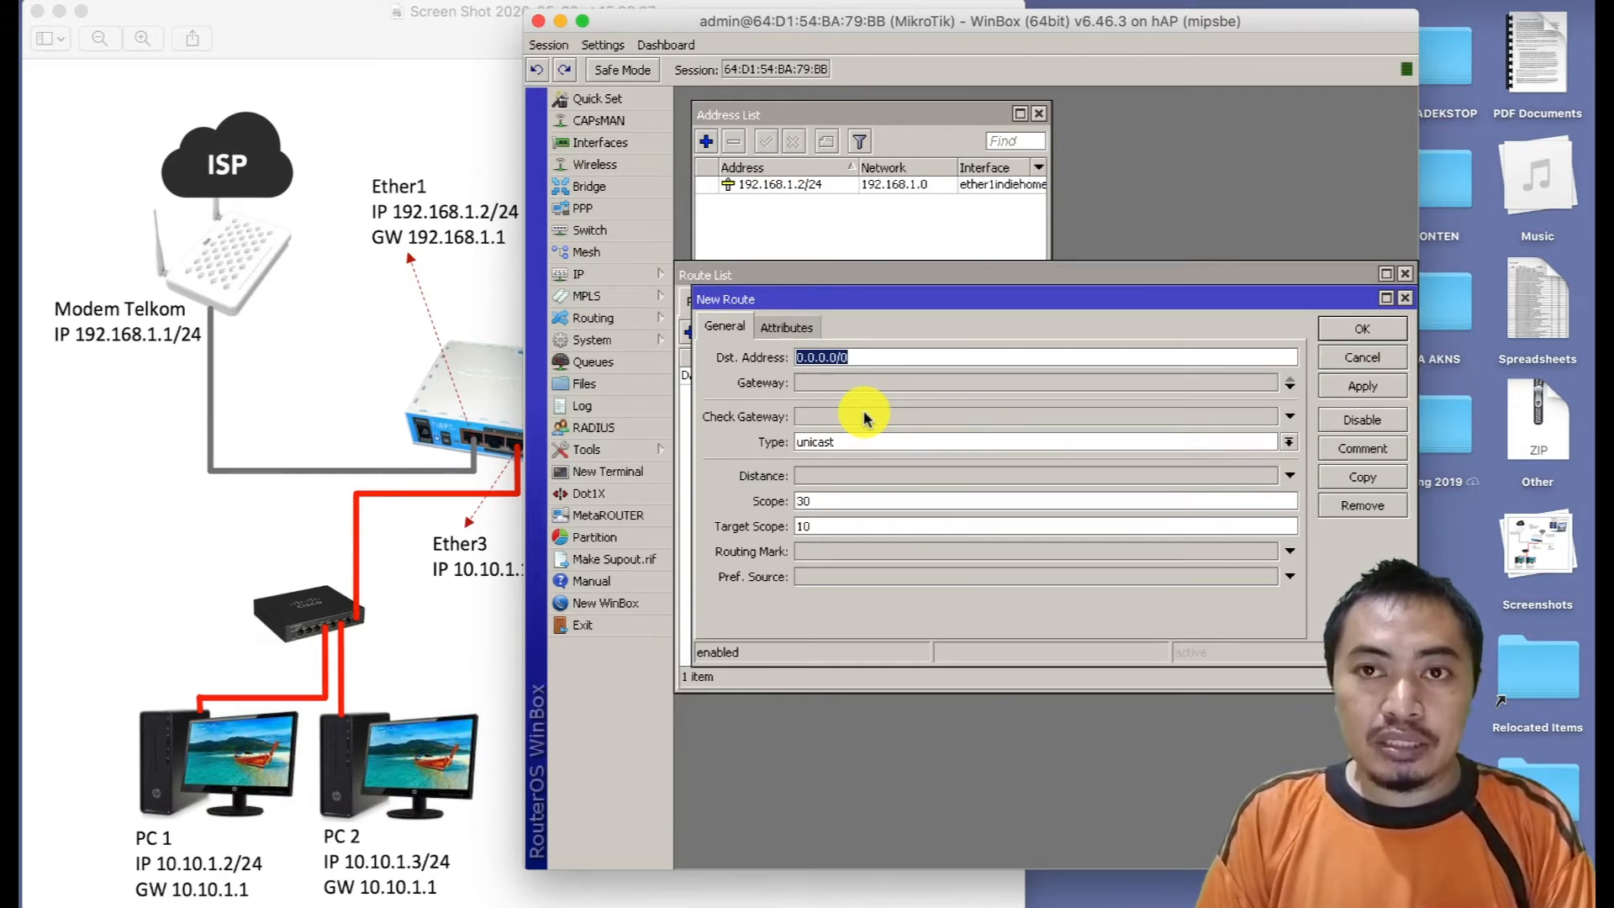
pyautogui.click(859, 384)
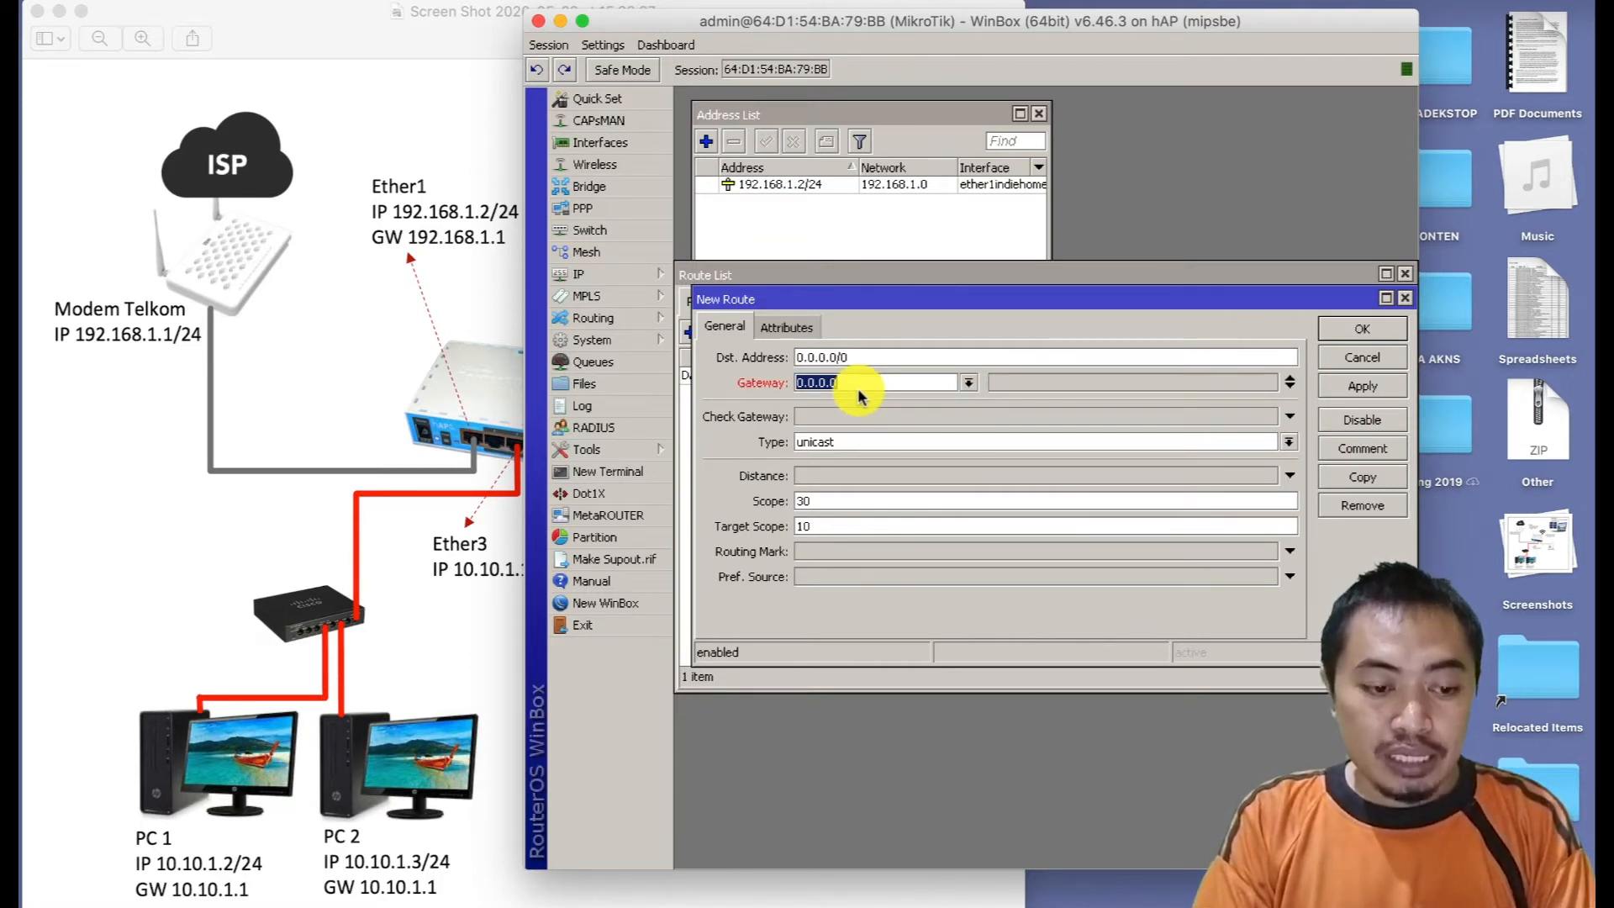
pyautogui.write('192.168.1.1')
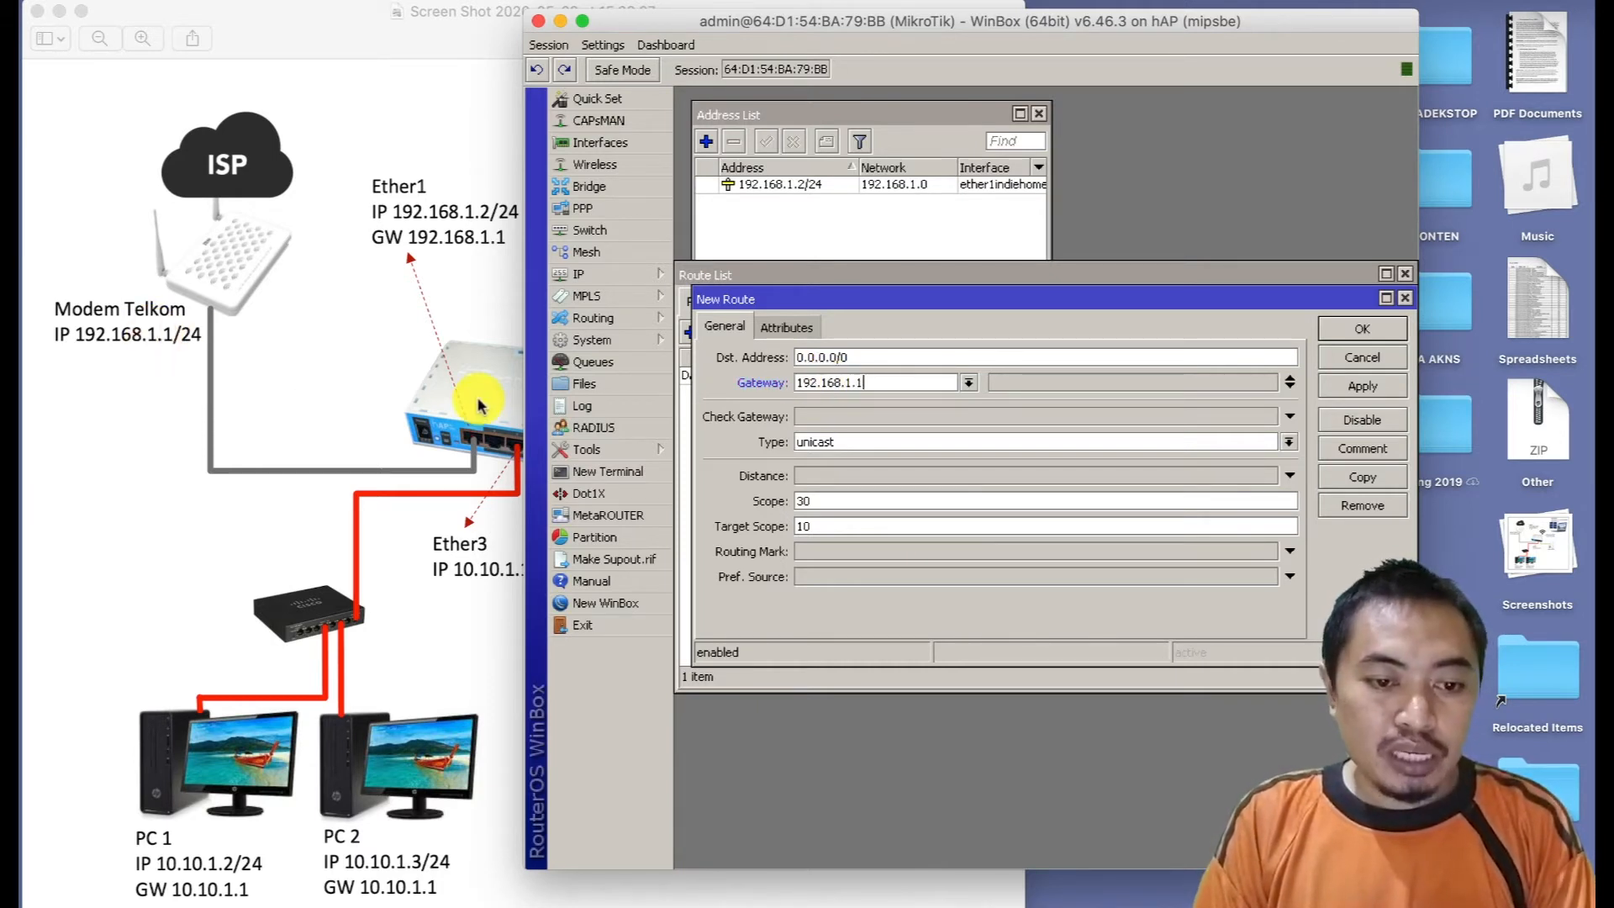
pyautogui.click(1361, 326)
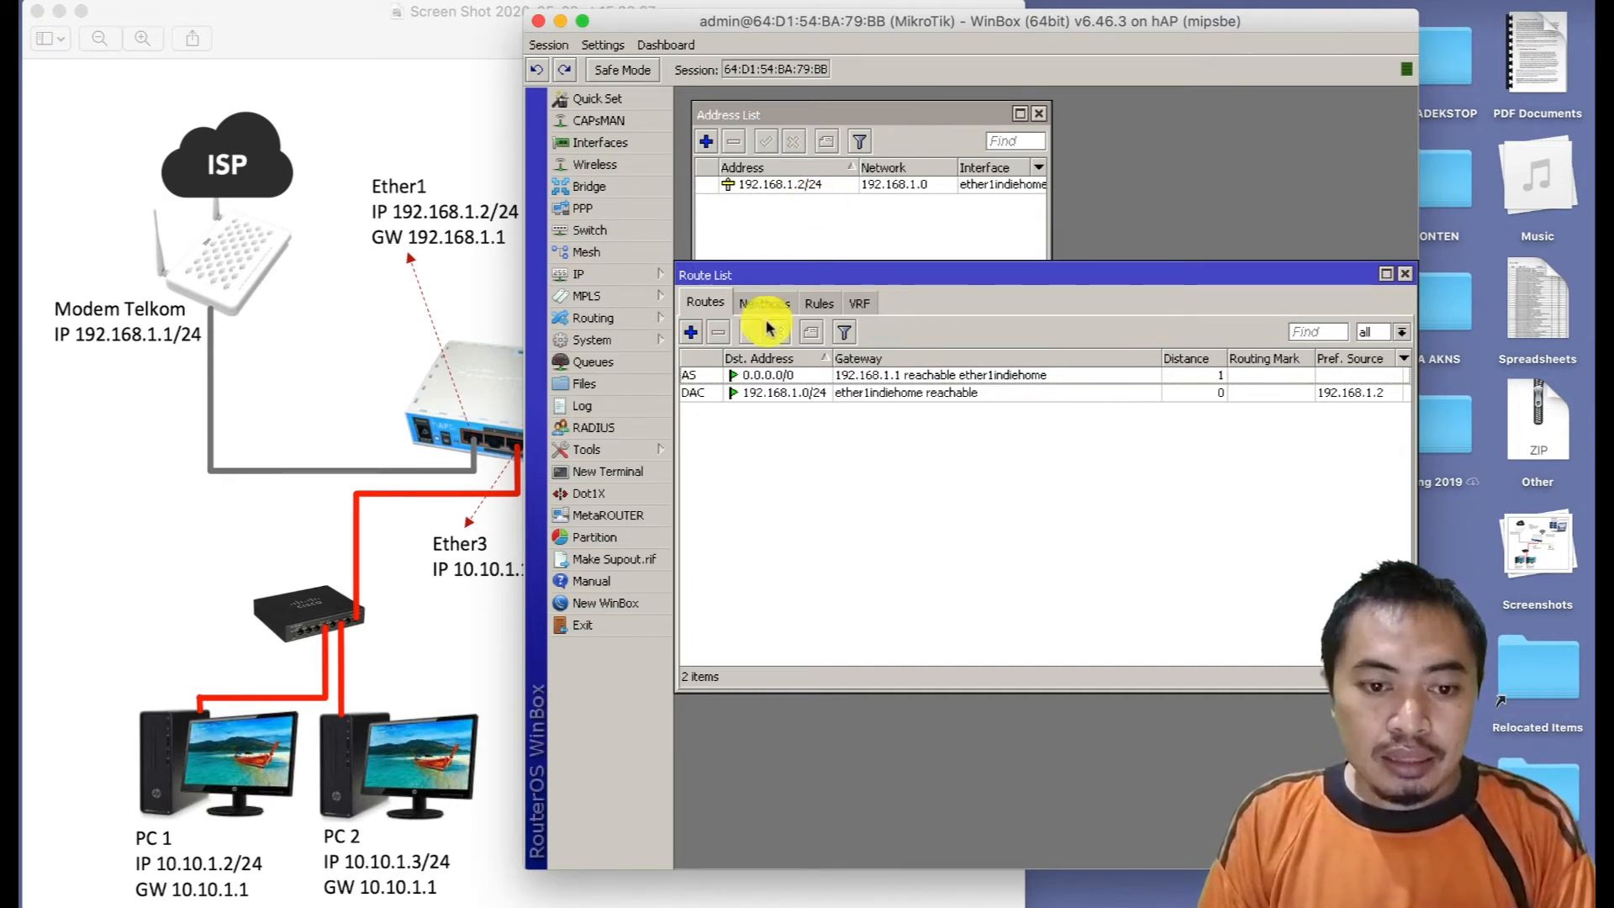
# Test the internet connection by pinging 8.8.8.8 from a new terminal, and stop the ping.
pyautogui.click(634, 475)
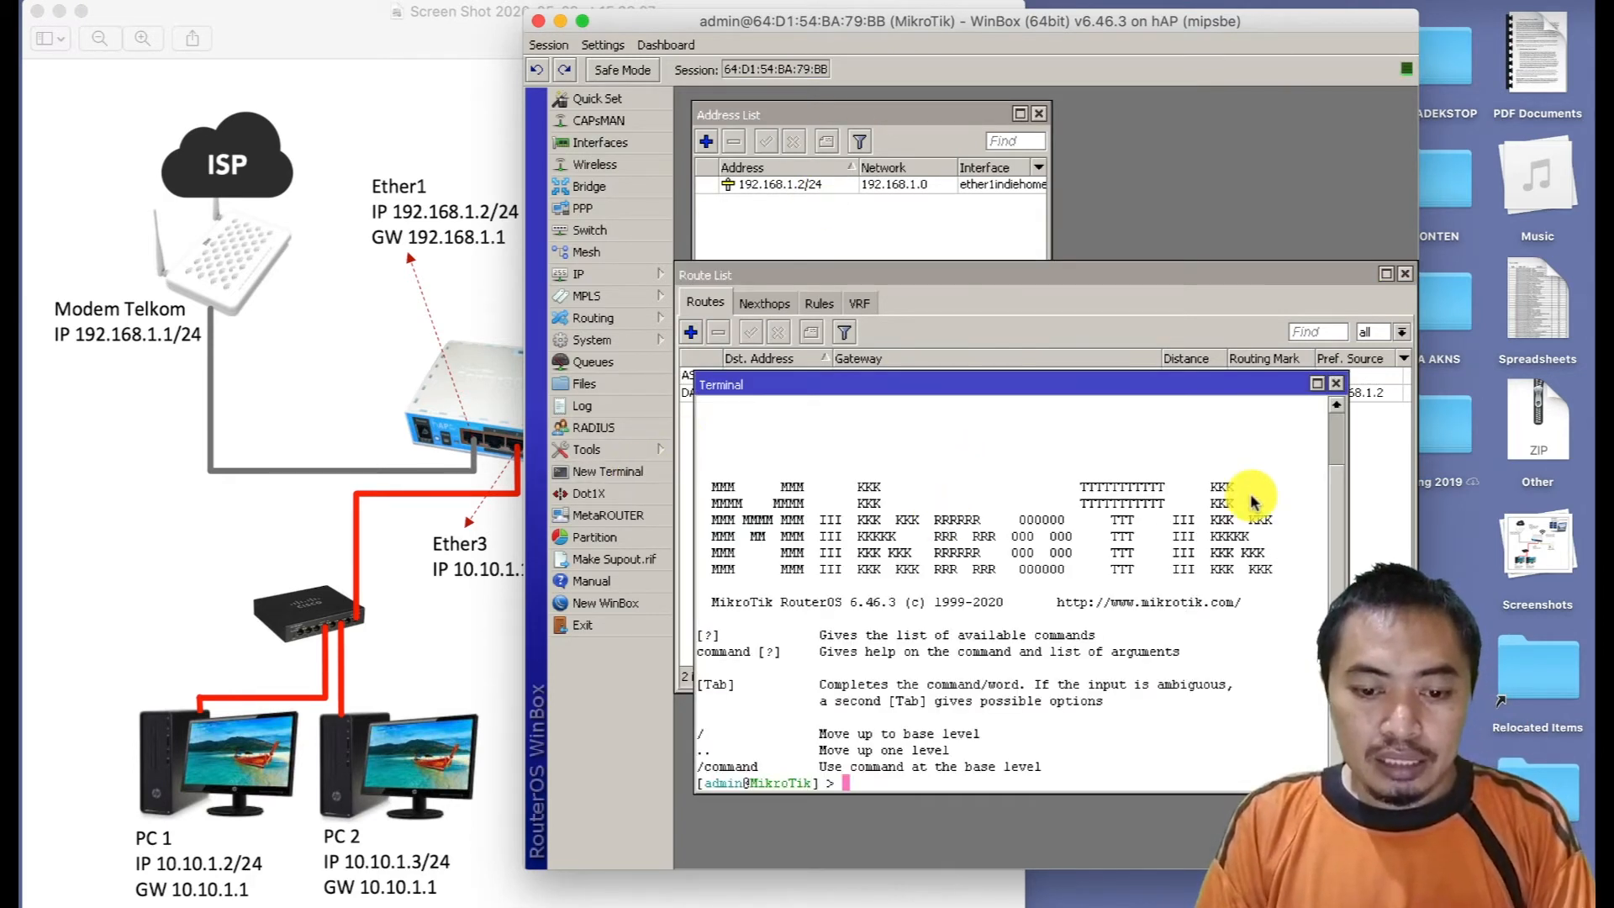
pyautogui.write('ping ')
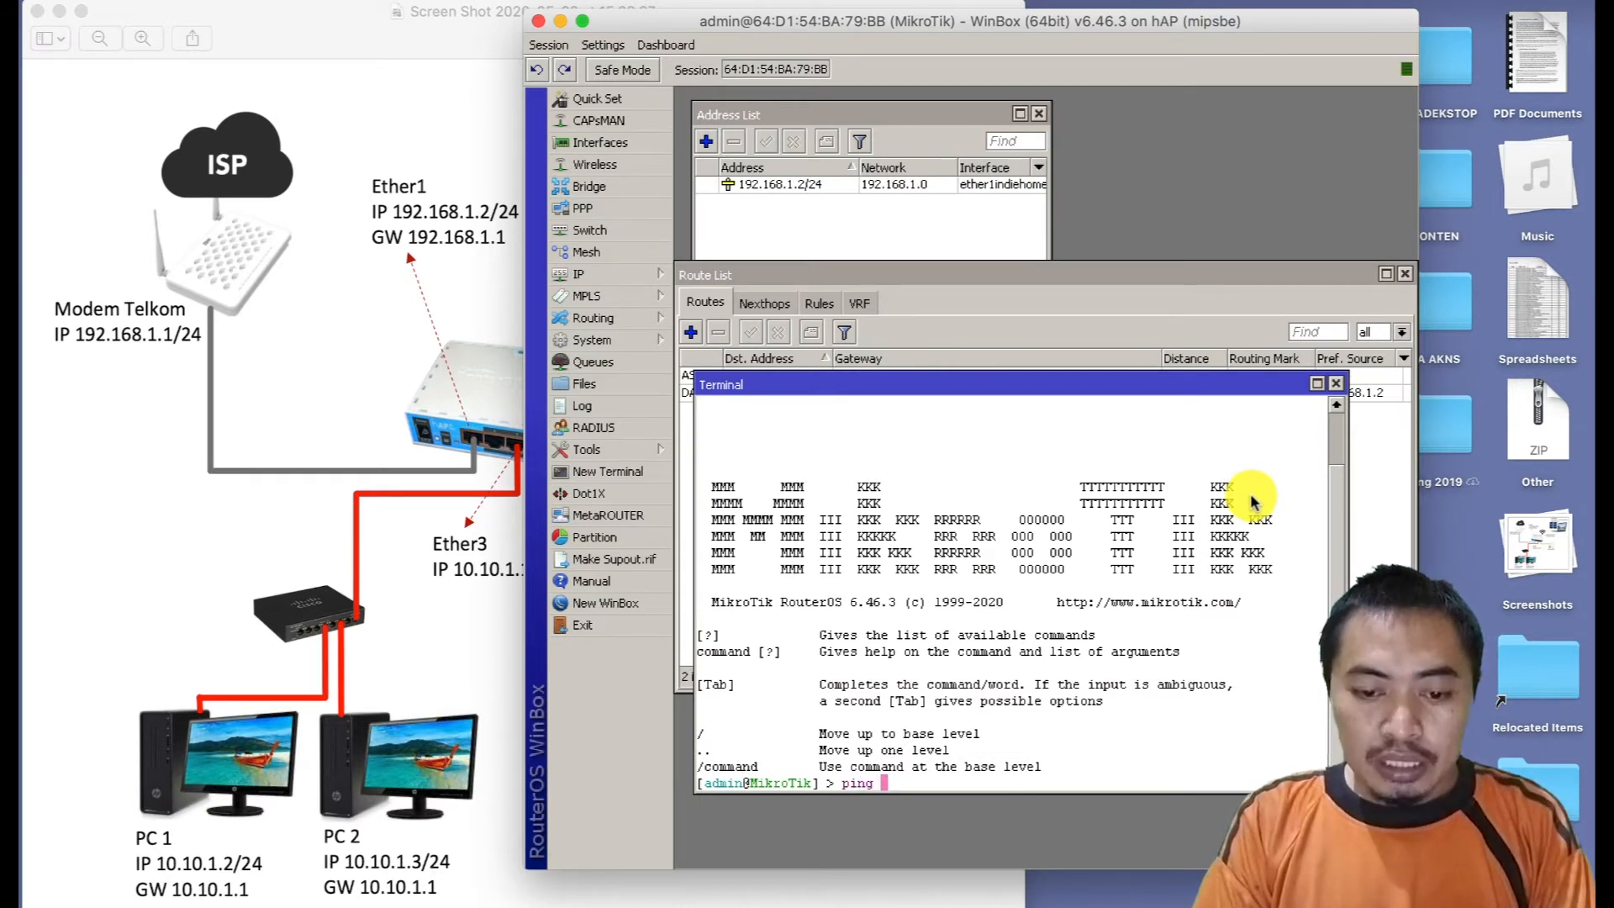
pyautogui.write('8.8.8.8')
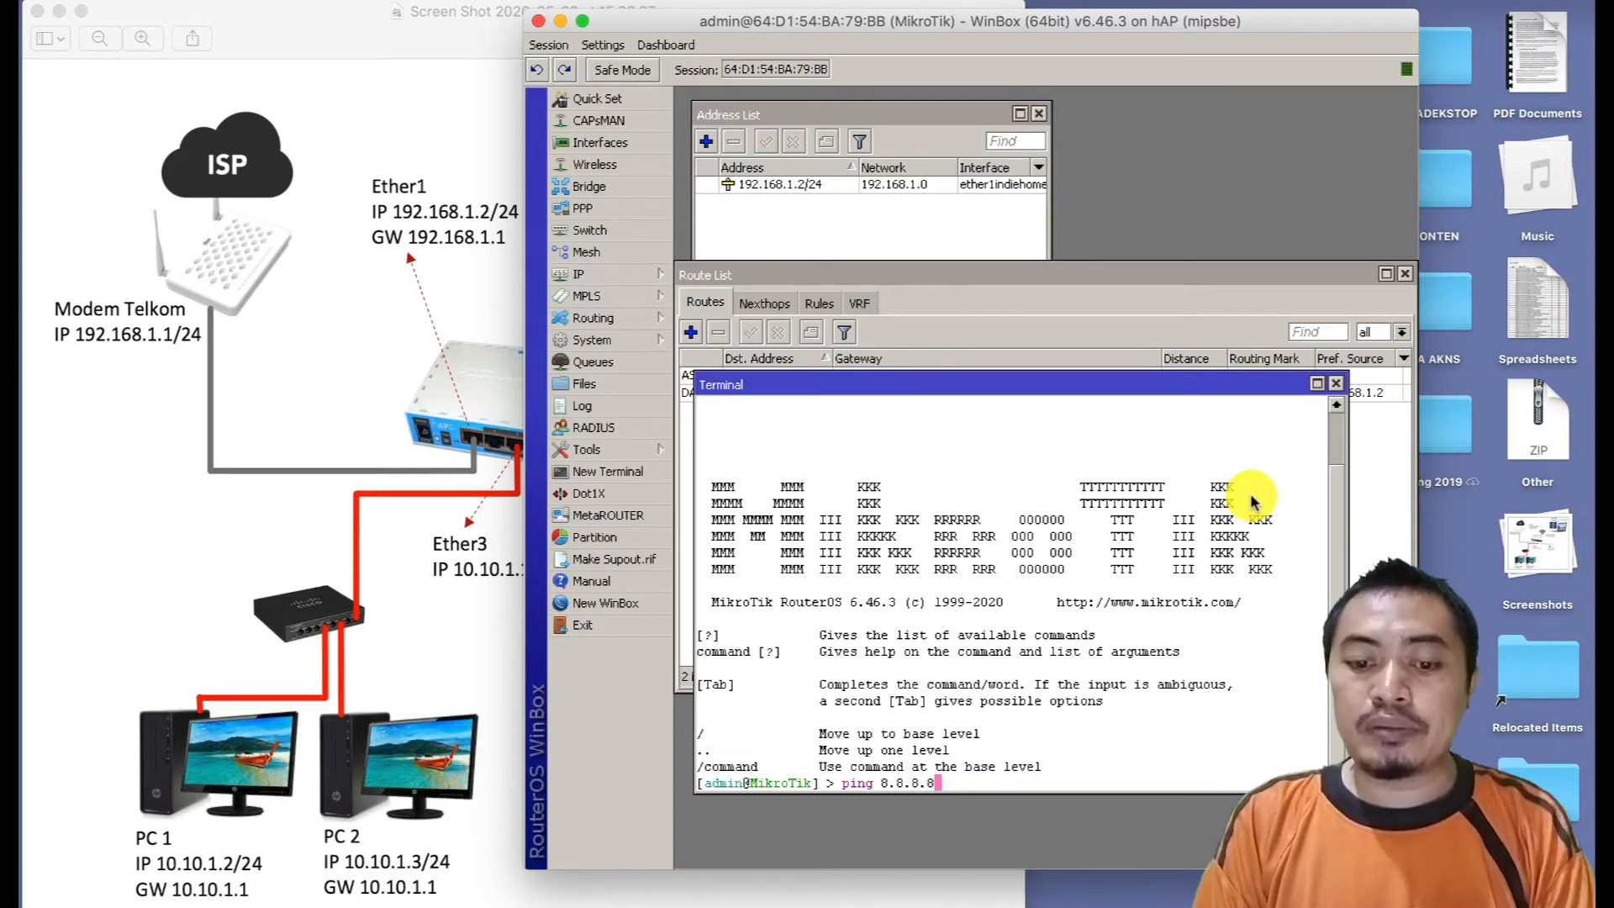
pyautogui.press('Return')
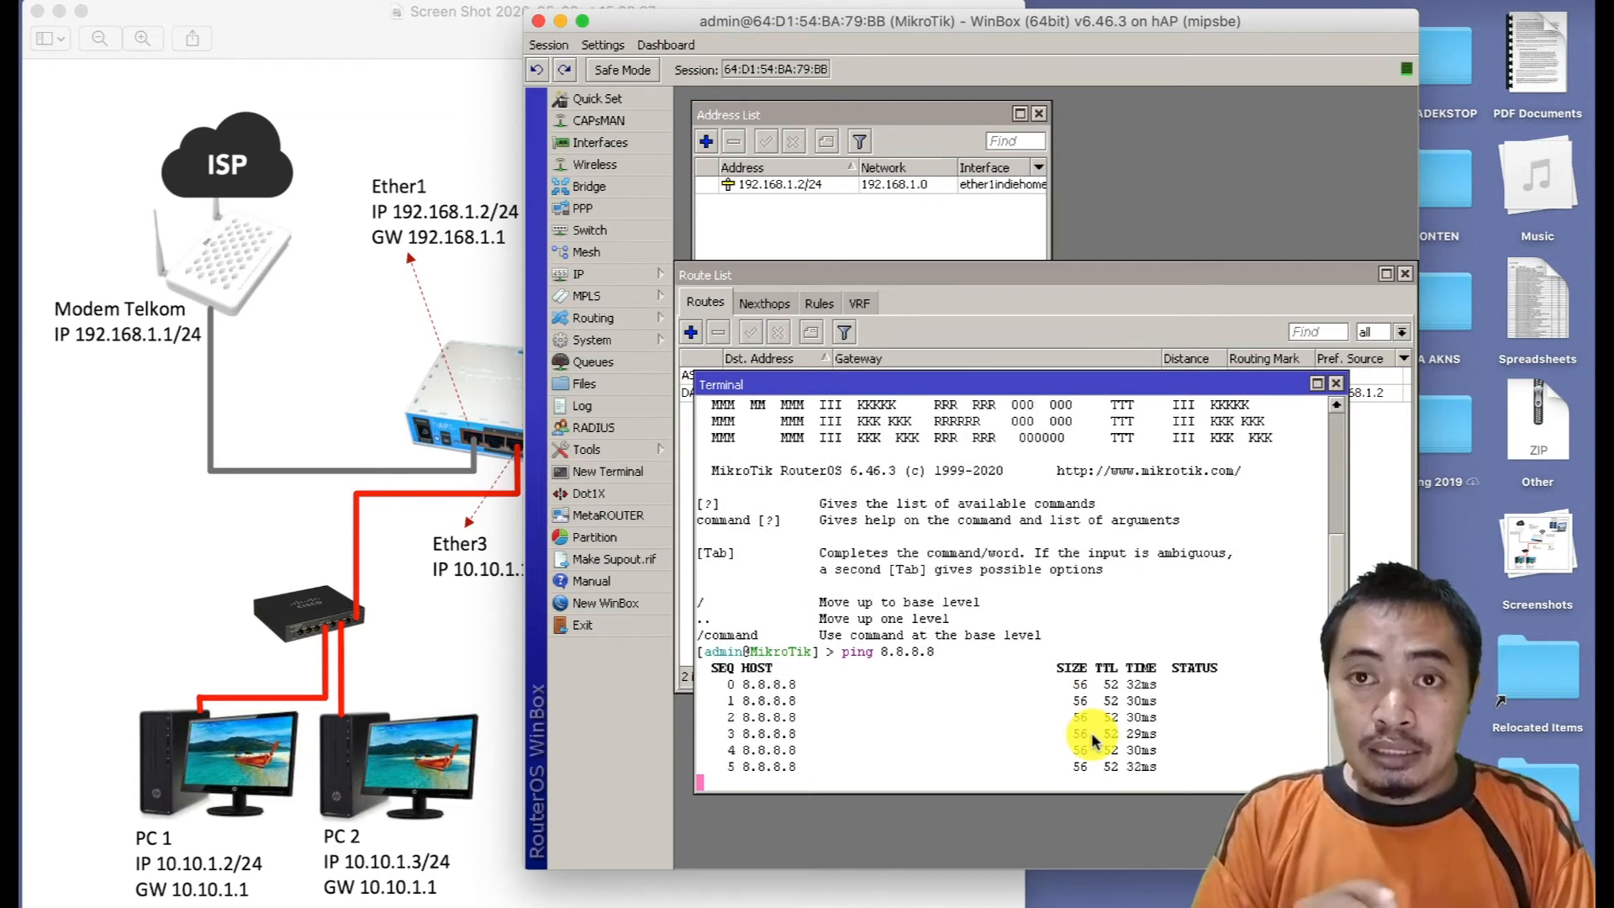
pyautogui.hotkey('ctrl', 'c')
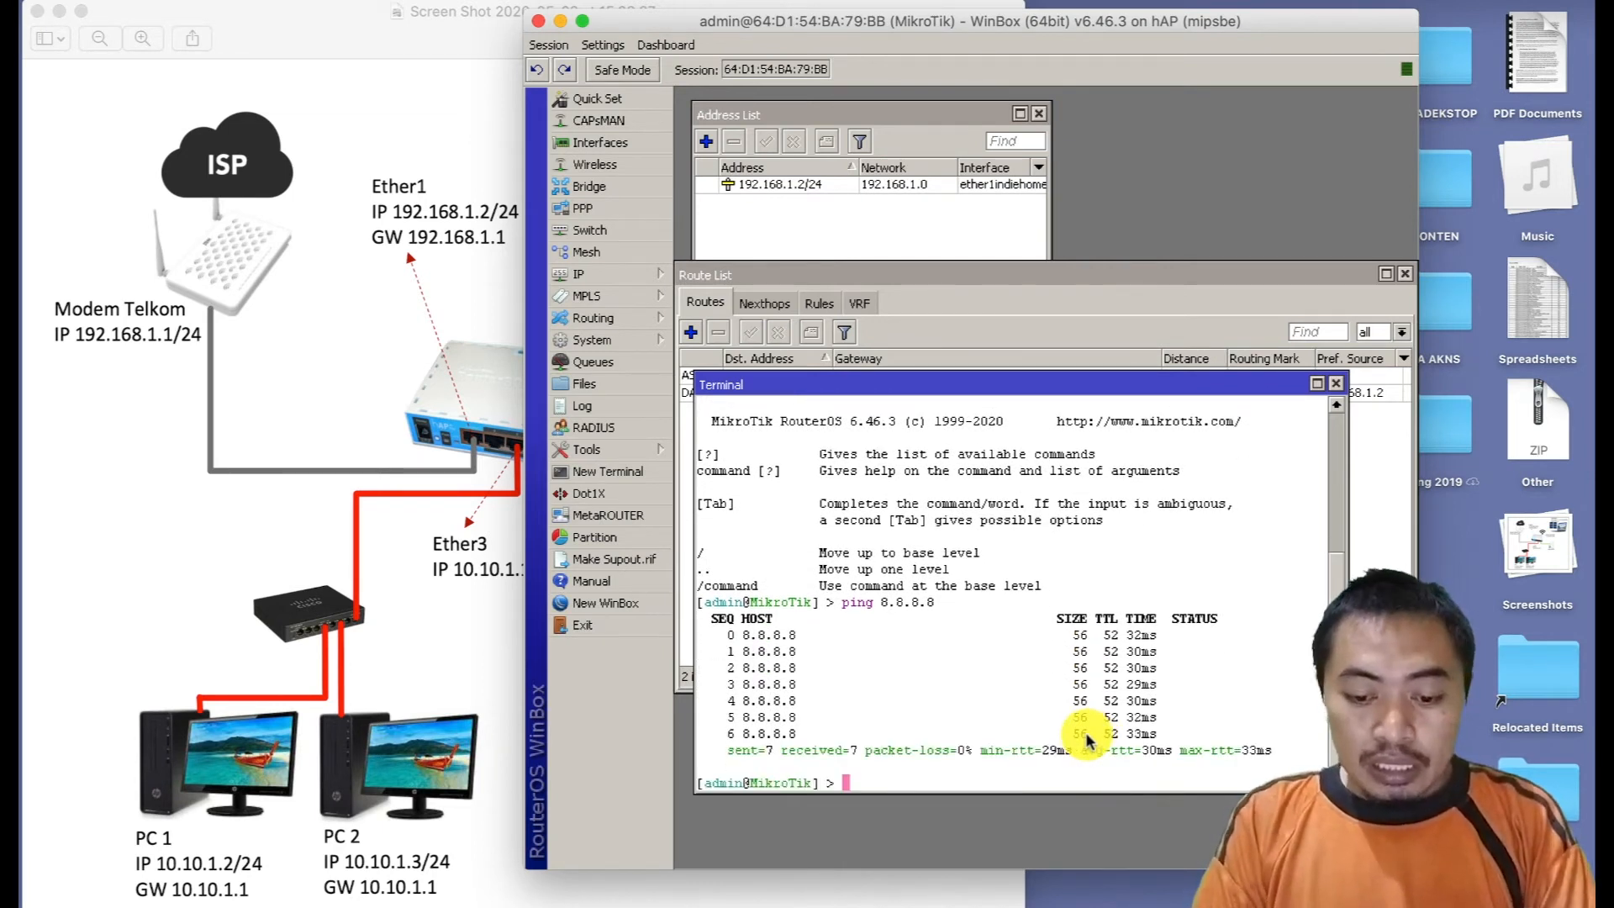
# Test domain name resolution by pinging google.com, and close the terminal.
pyautogui.write('ping')
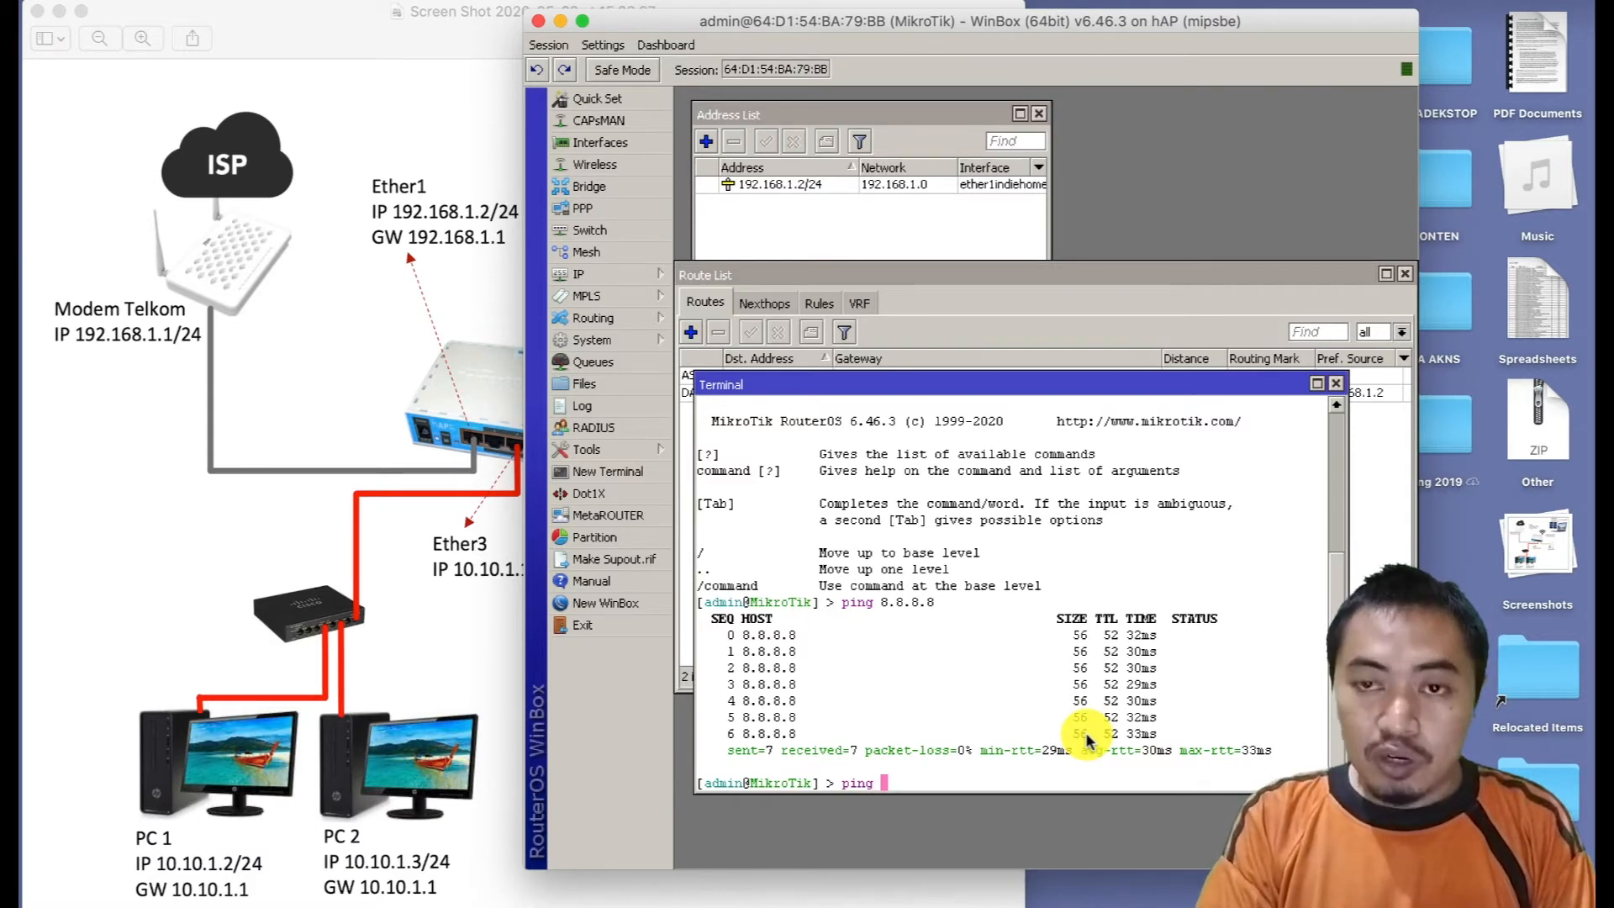
pyautogui.write(' googl')
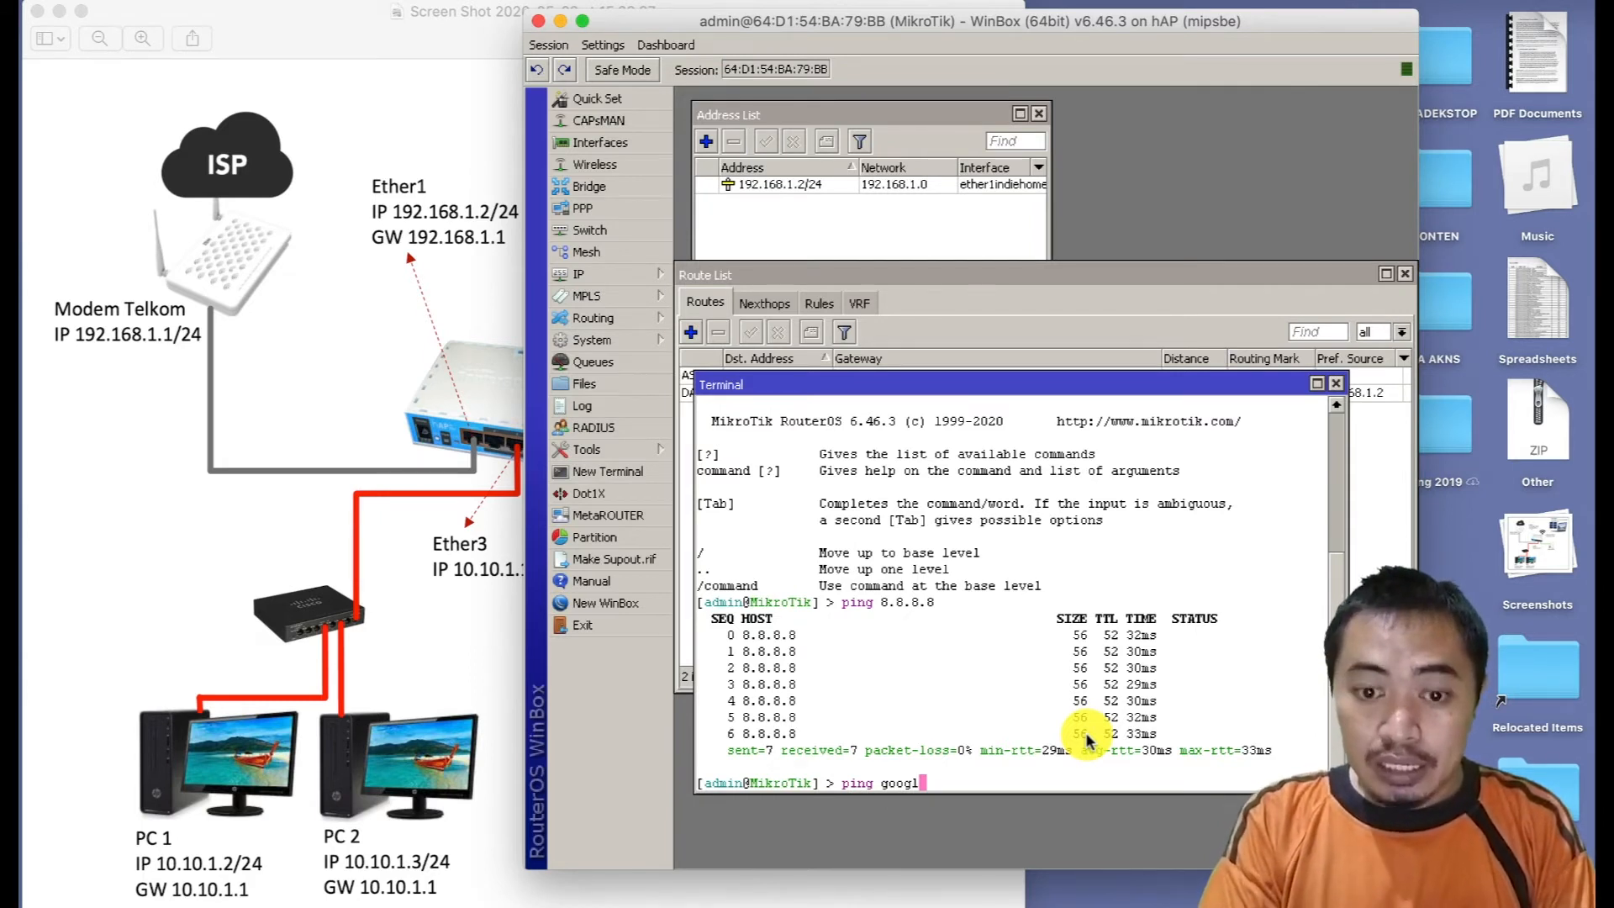
pyautogui.write('e')
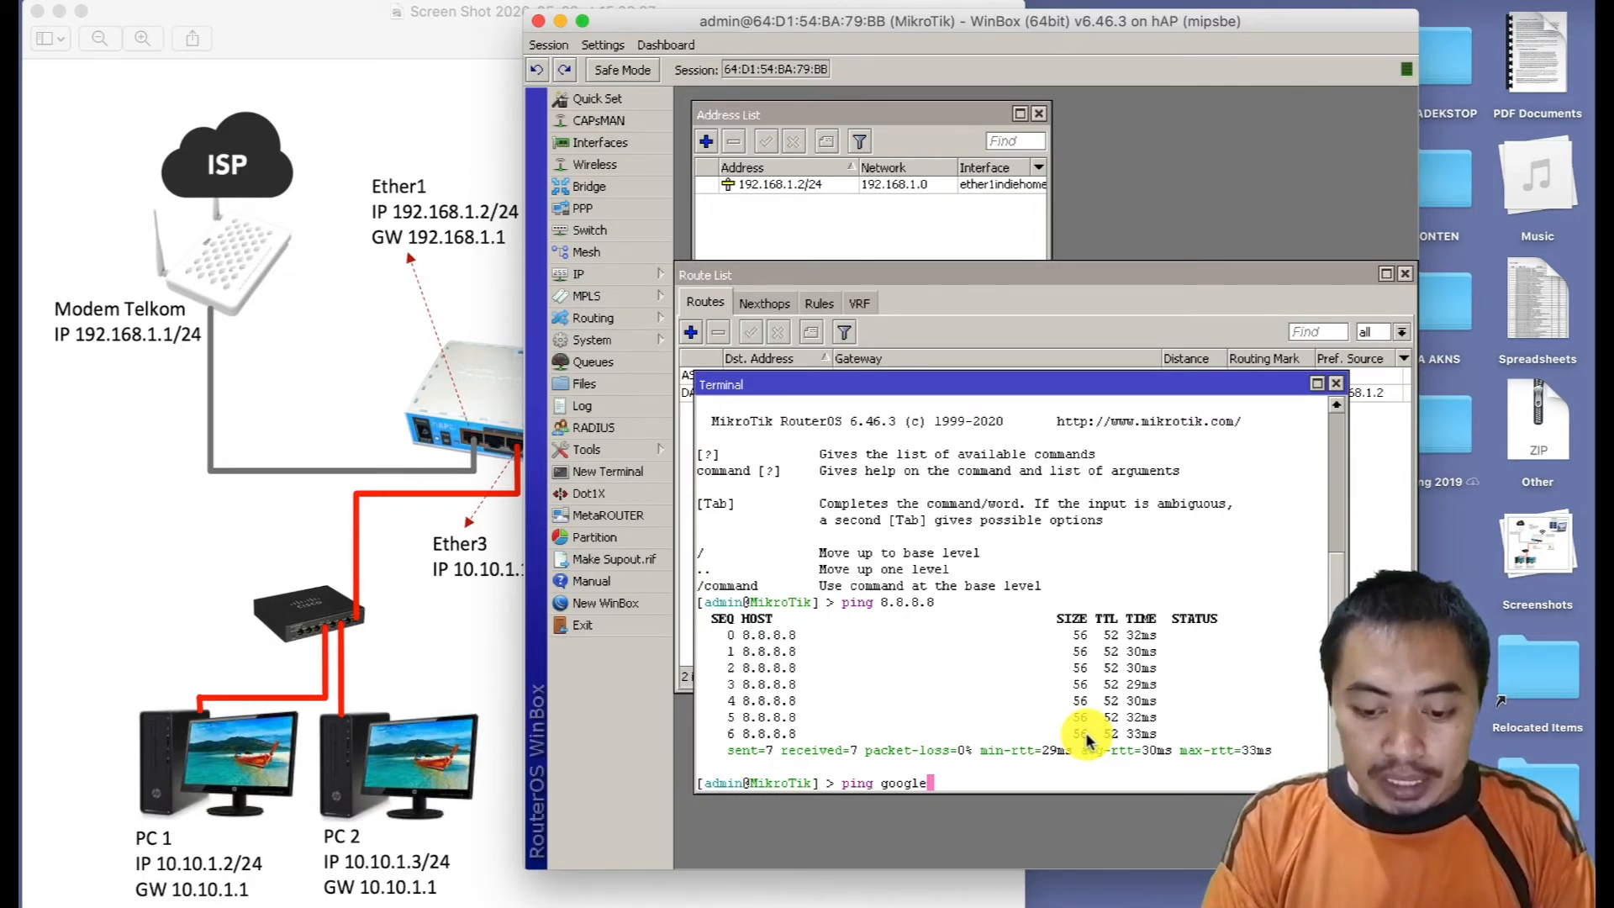
pyautogui.write('.com')
pyautogui.press('Return')
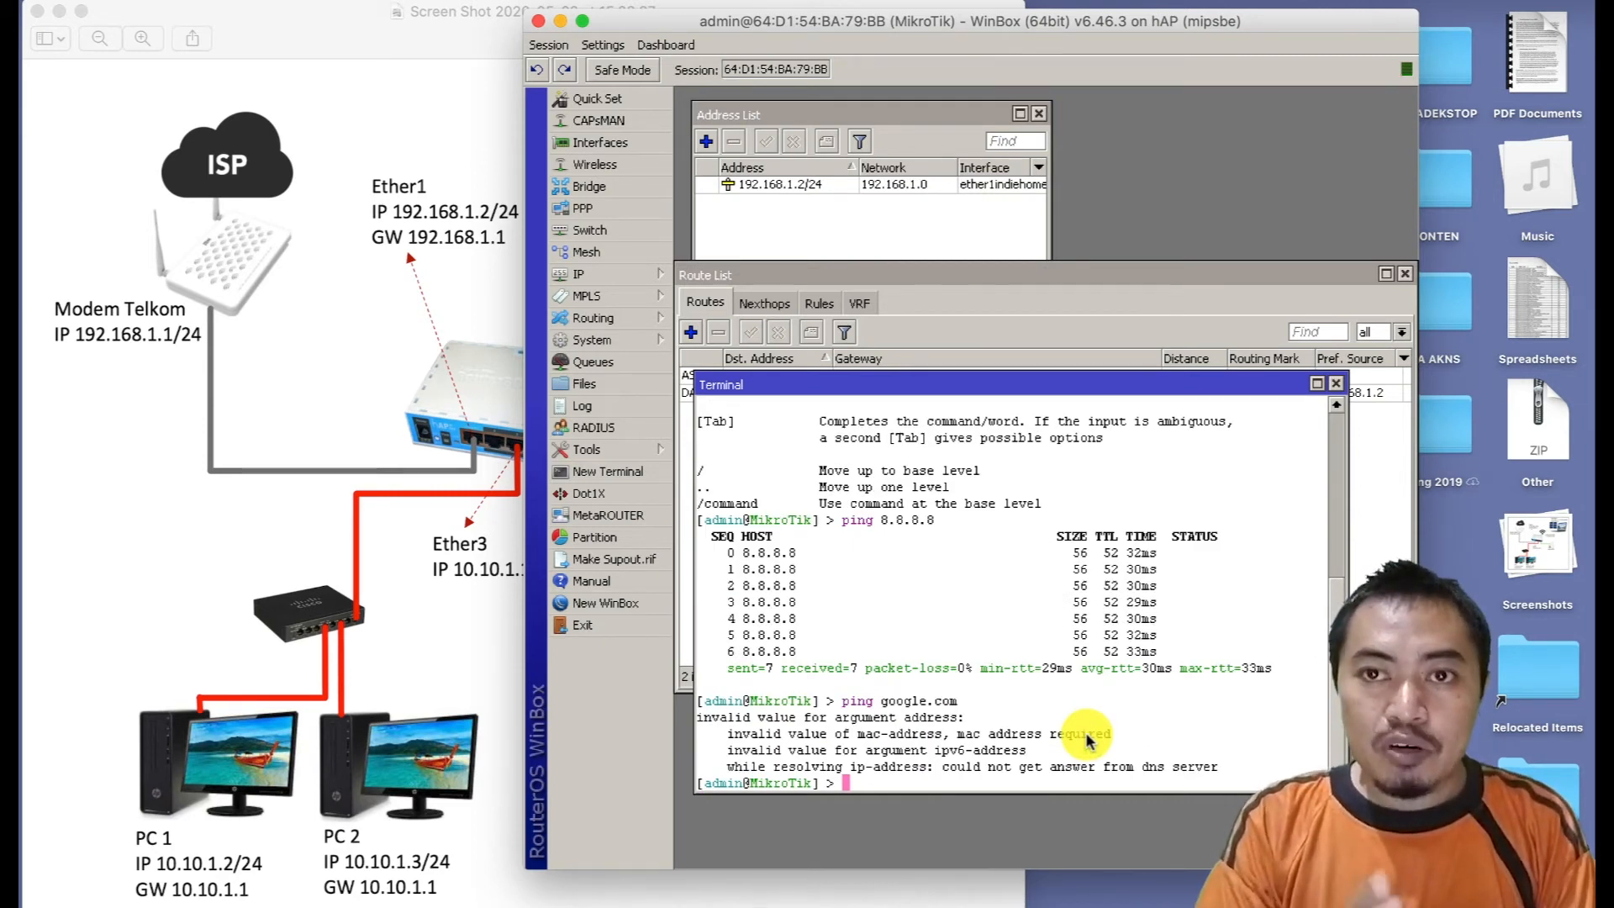
pyautogui.click(1336, 384)
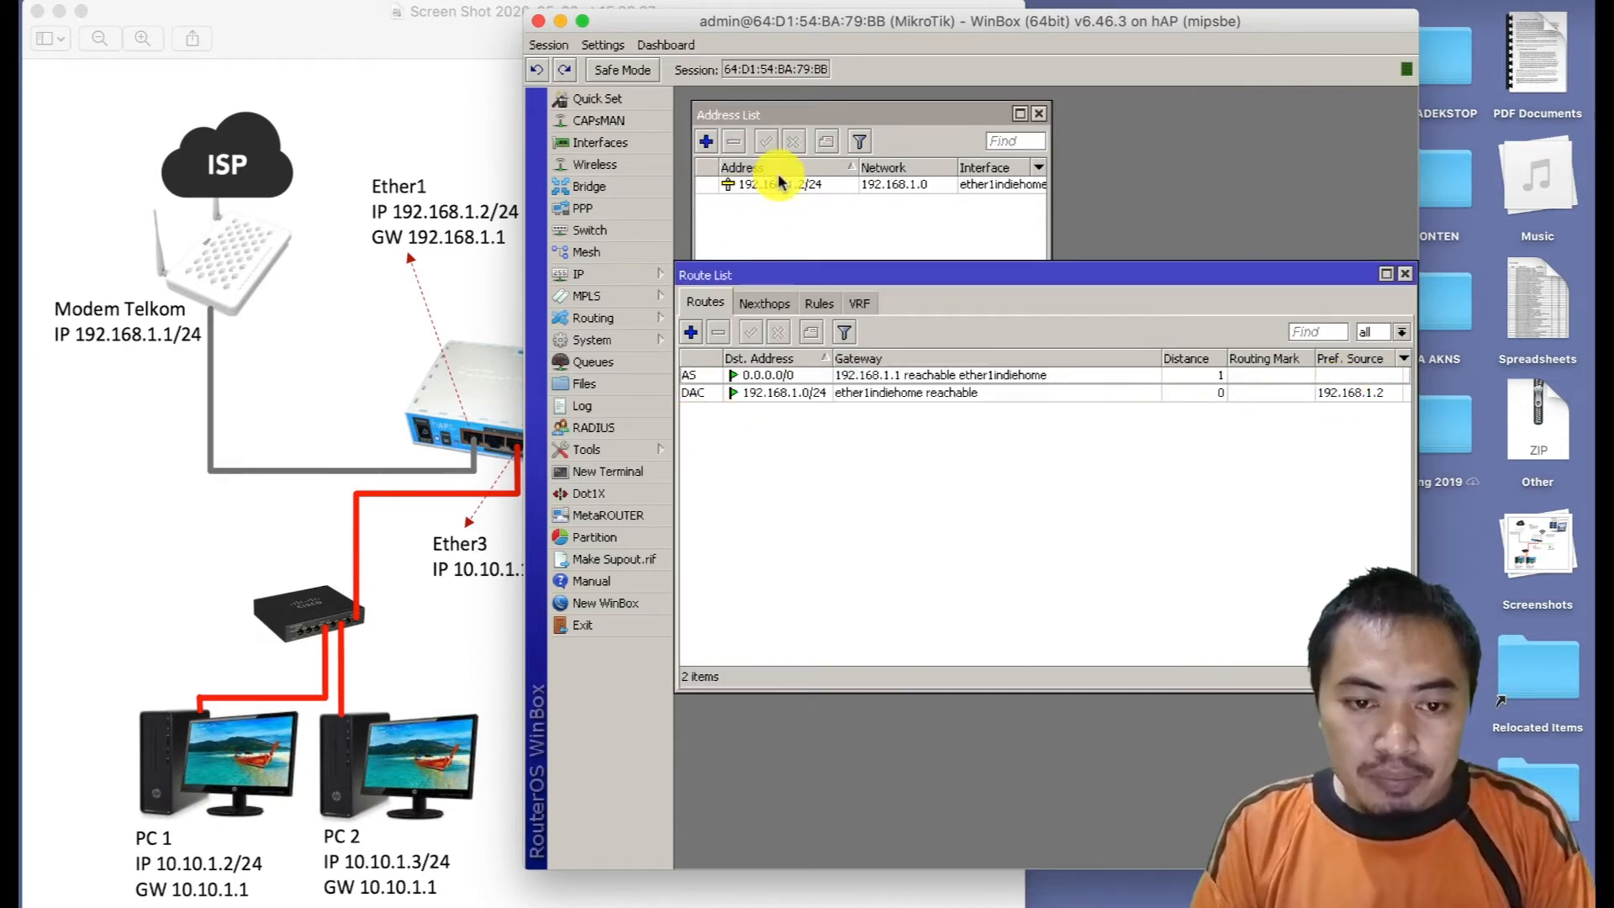
# Set the router's DNS servers to 192.168.1.1 and 8.8.8.8, allow remote requests and save the DNS settings.
pyautogui.click(628, 275)
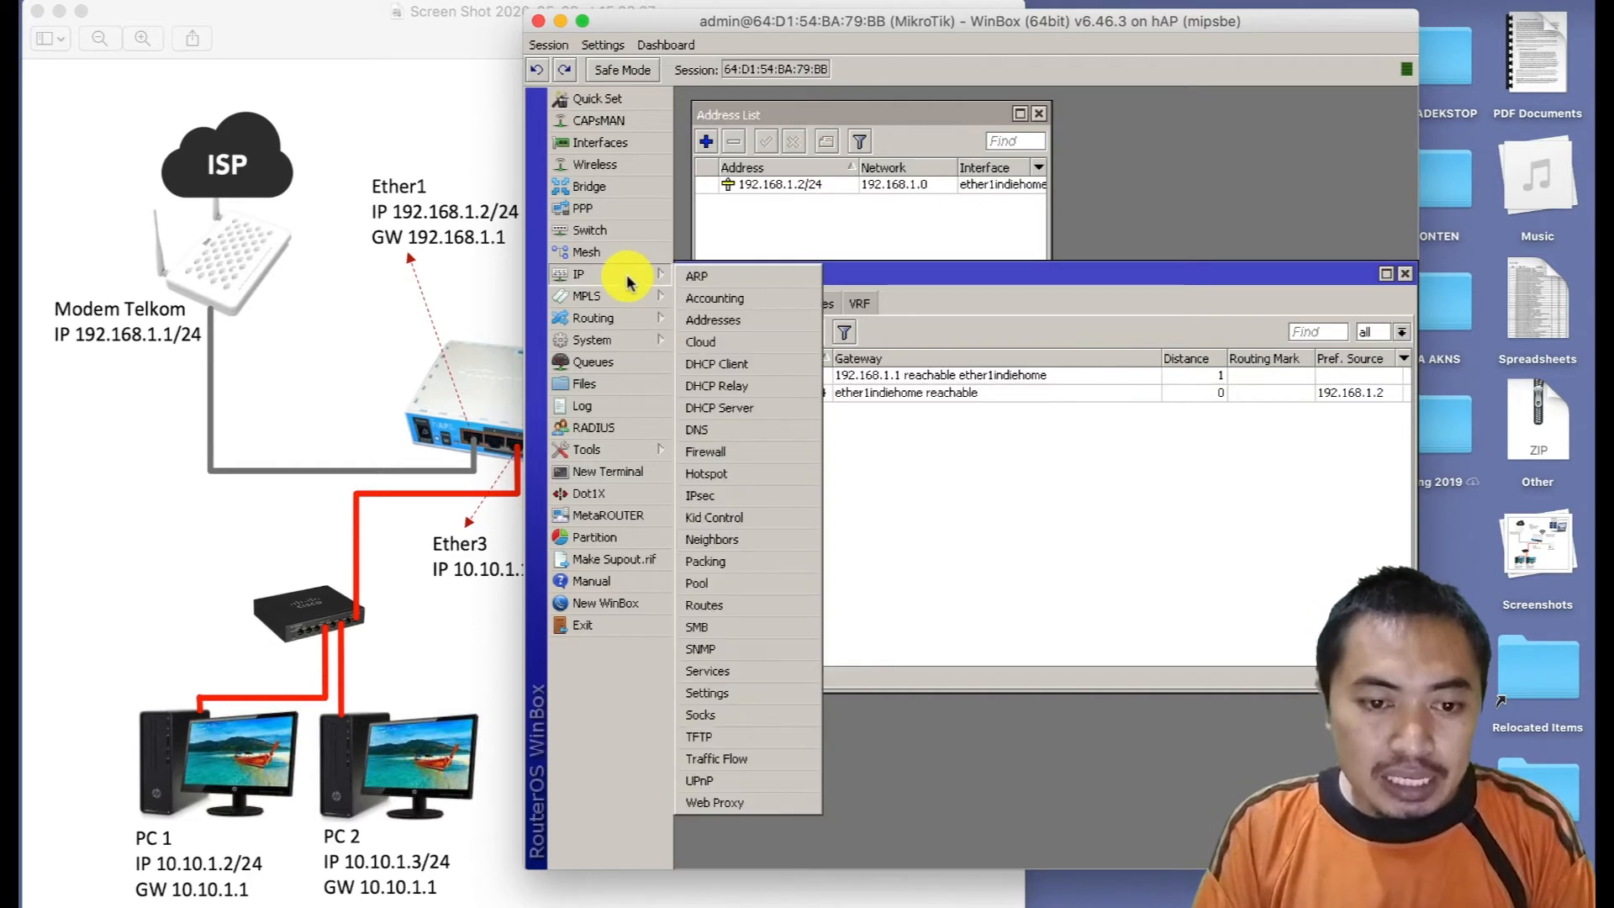
pyautogui.click(728, 431)
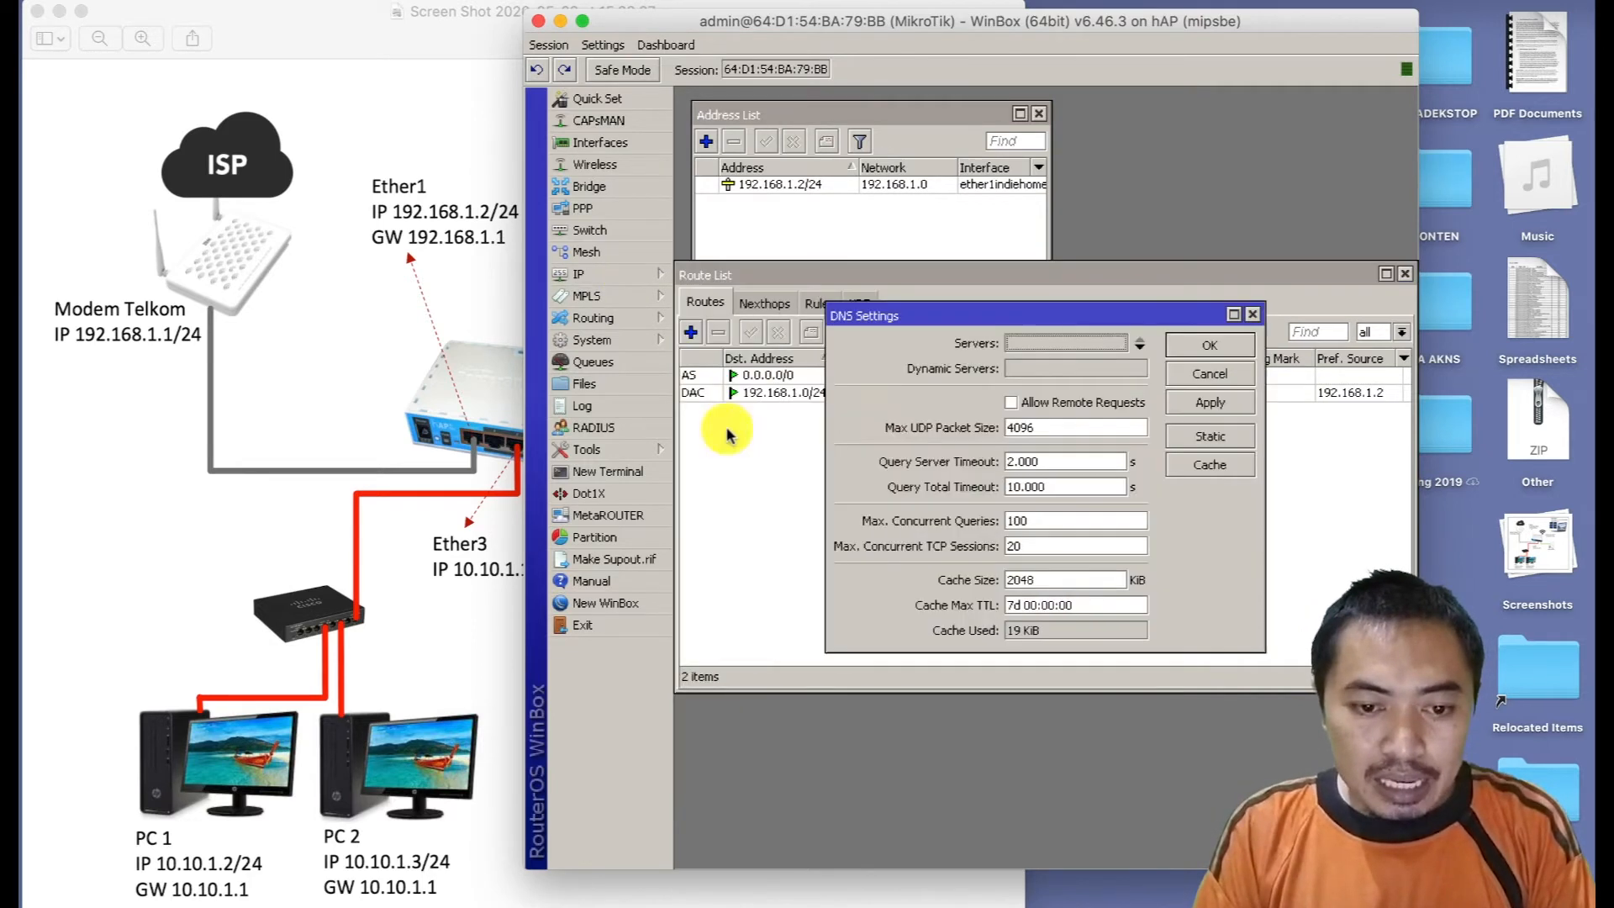
pyautogui.click(1090, 345)
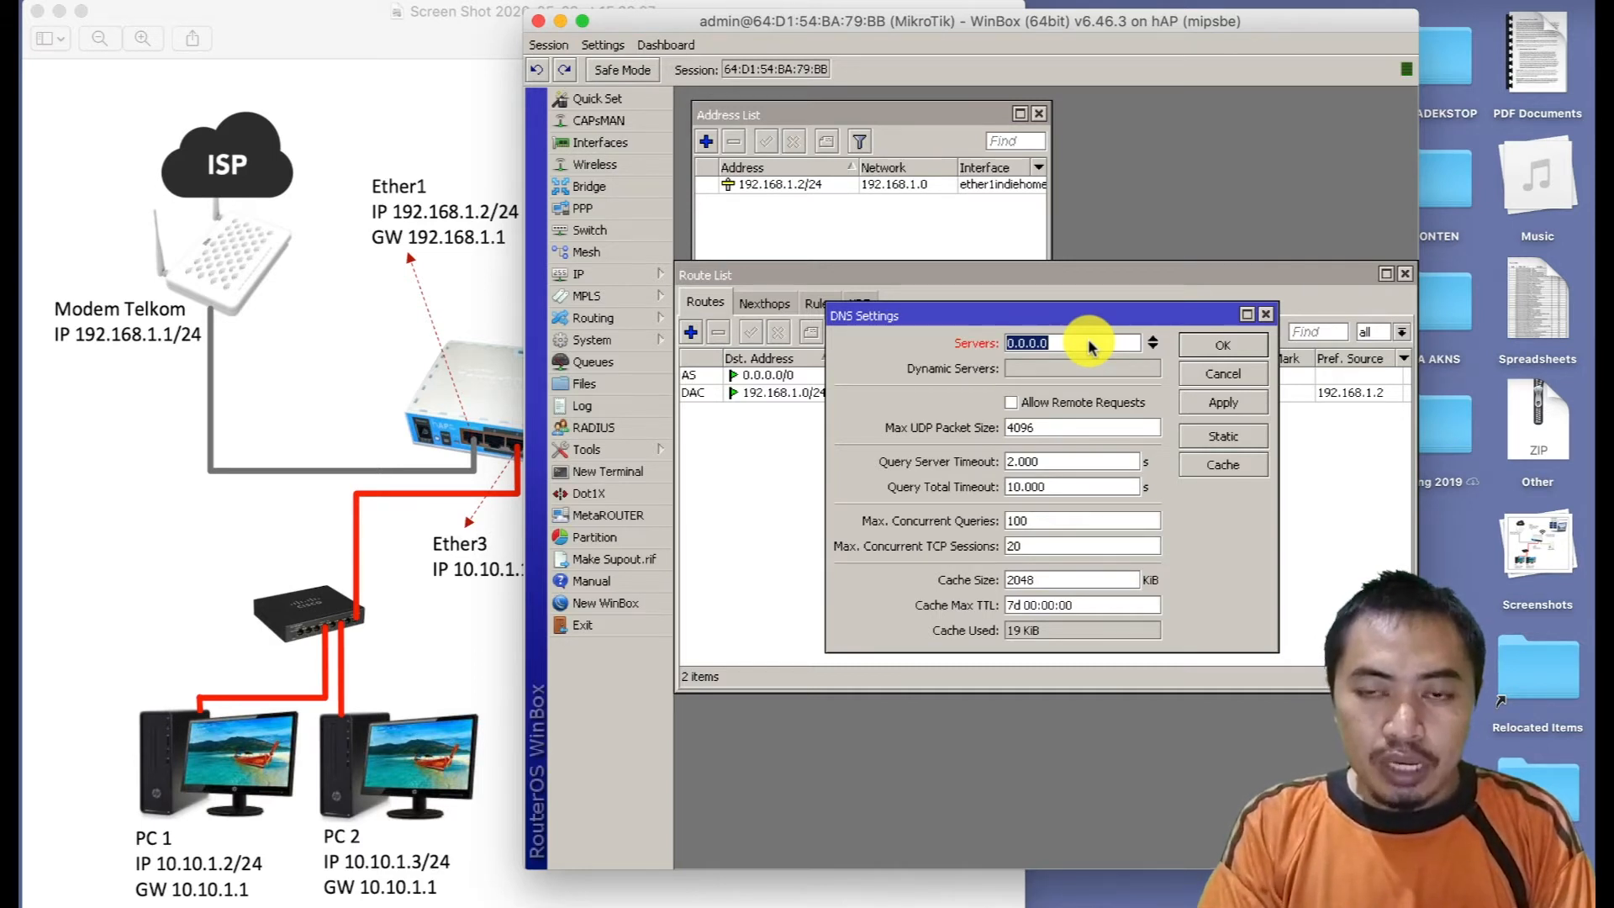
pyautogui.write('192.168.1.1')
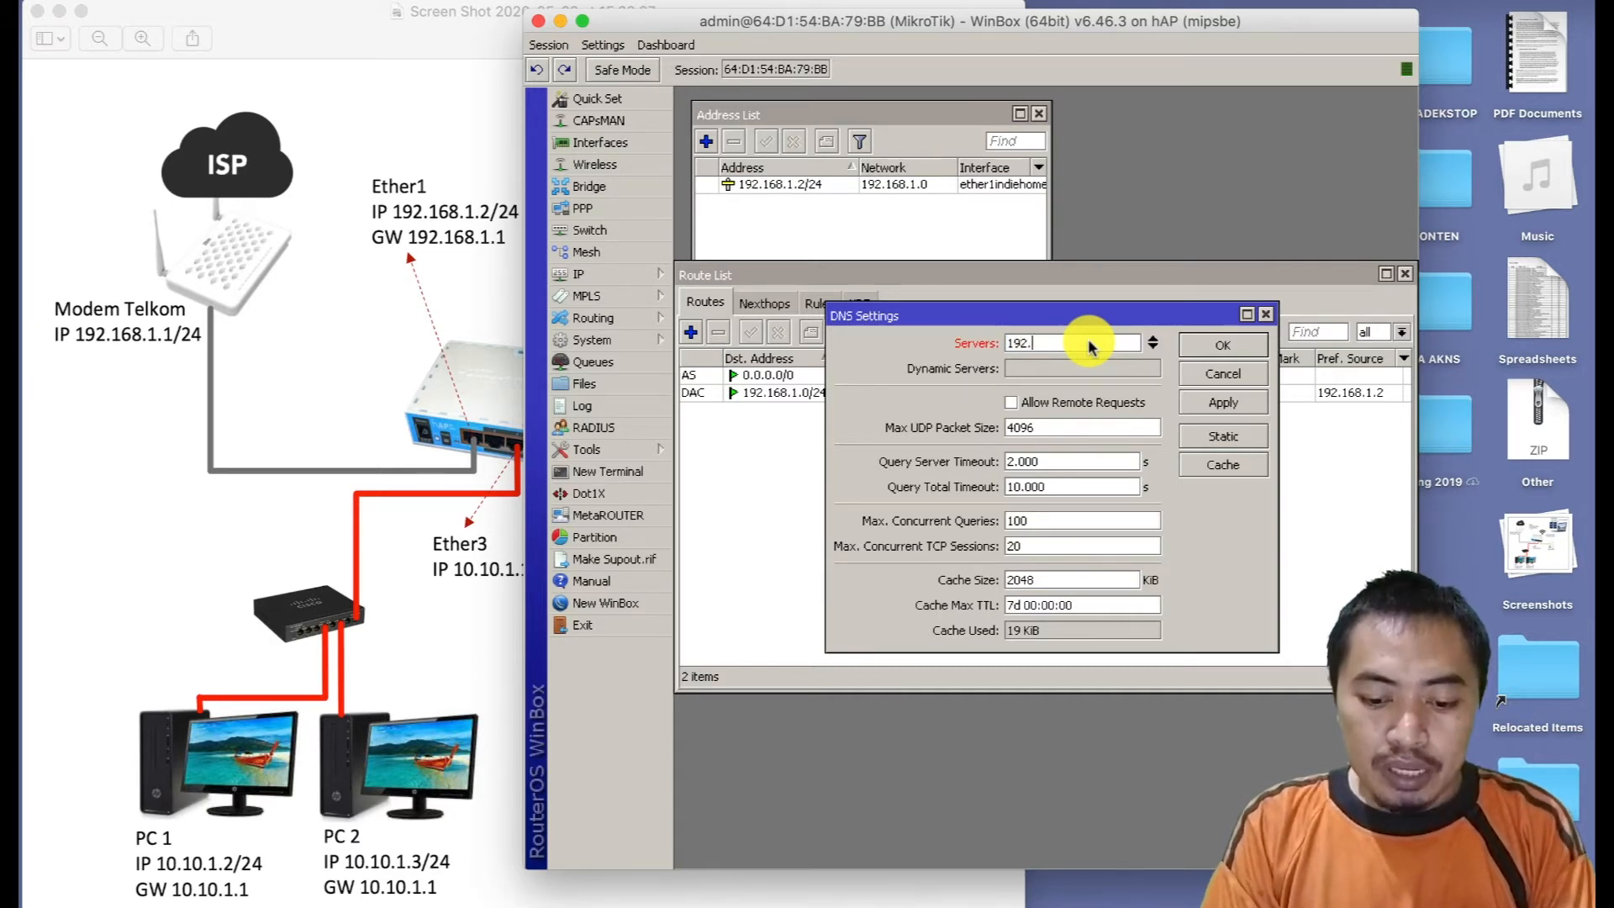
pyautogui.click(1152, 347)
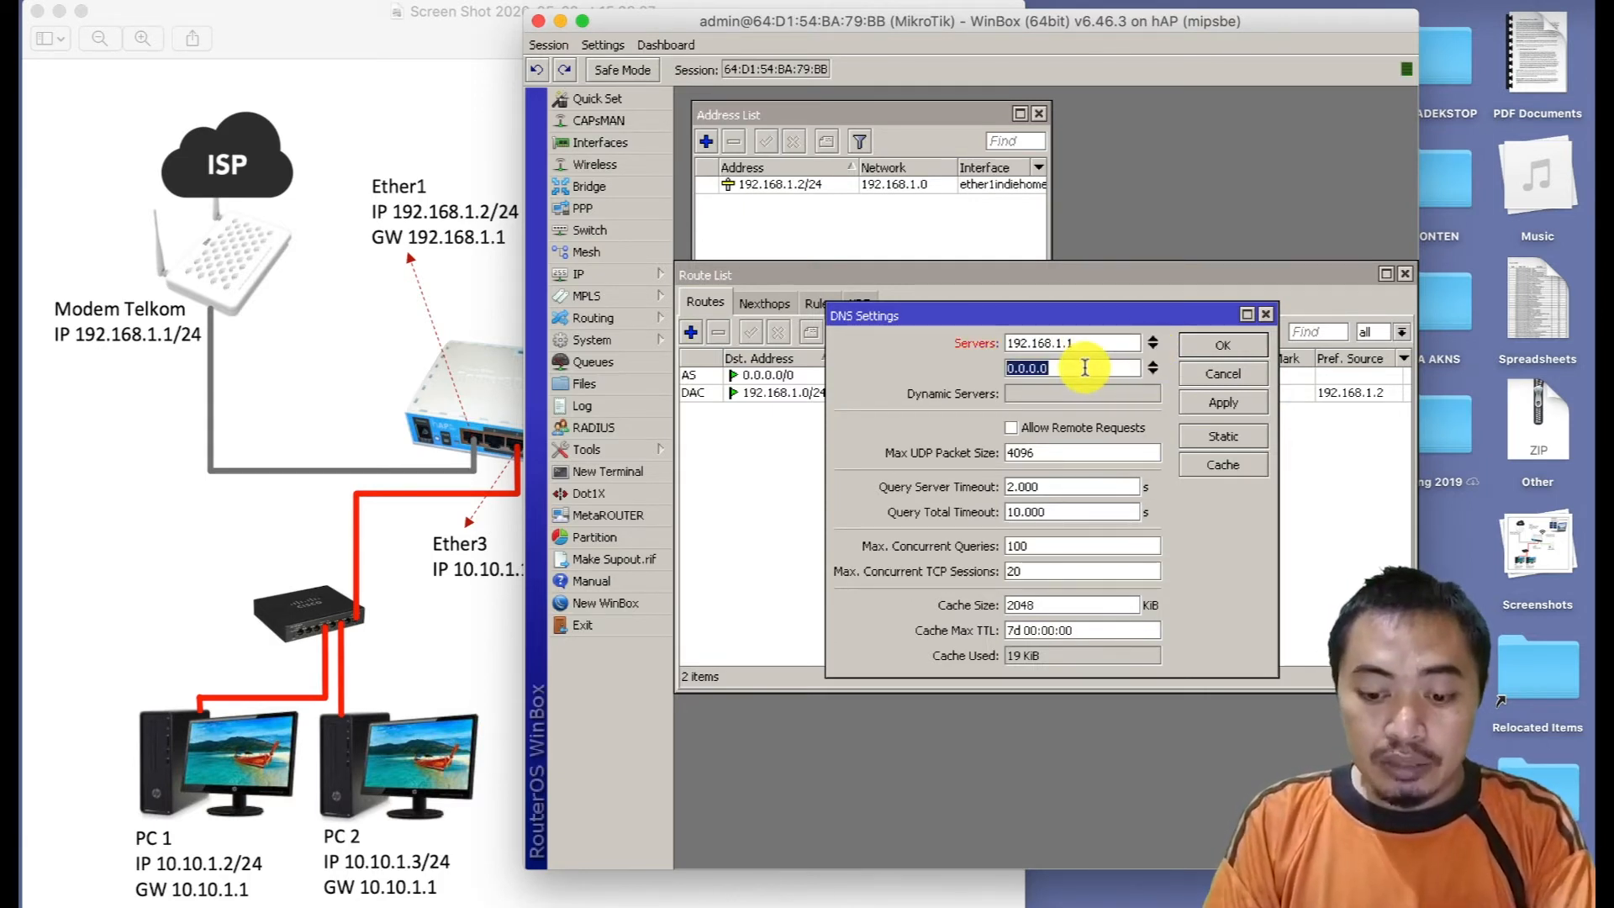
pyautogui.write('8.8.8.8')
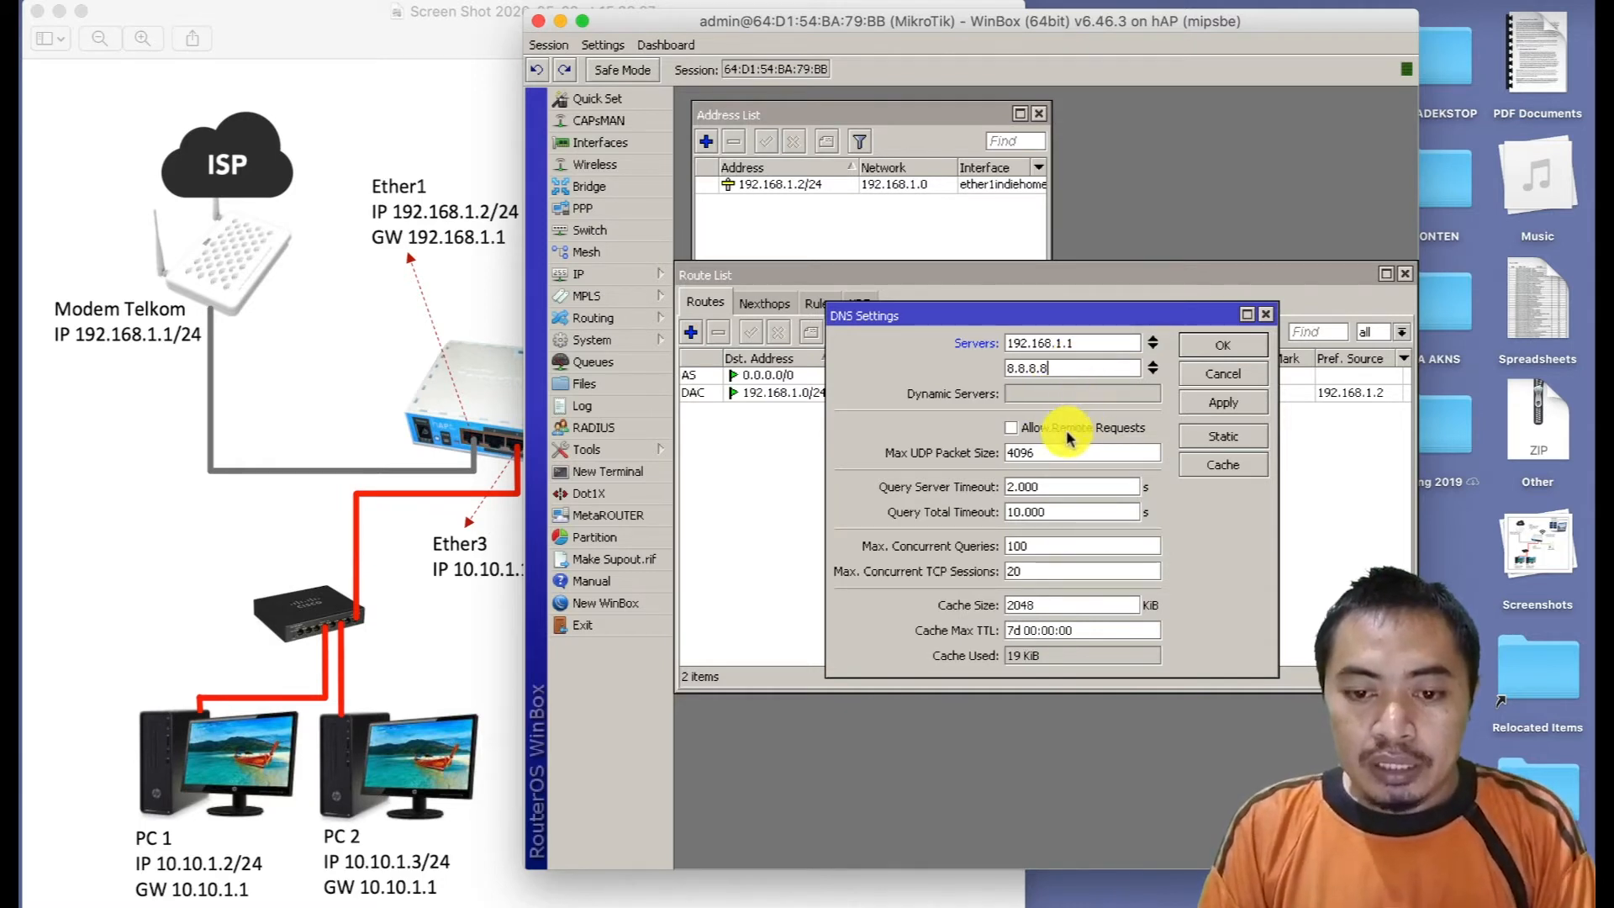
pyautogui.click(1011, 428)
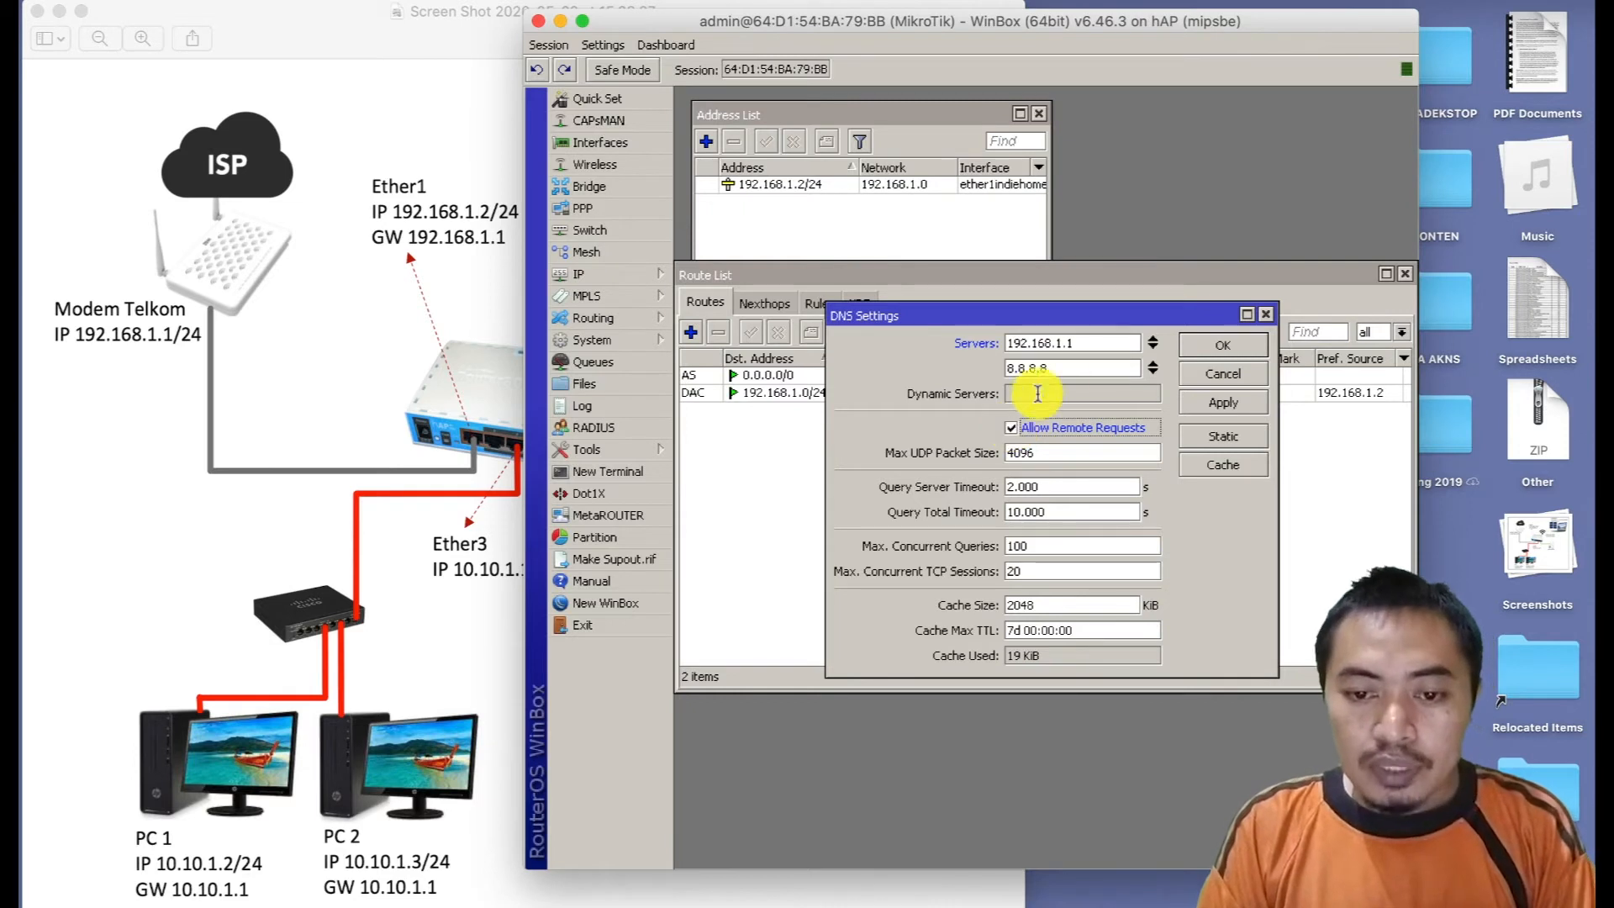
pyautogui.click(1227, 352)
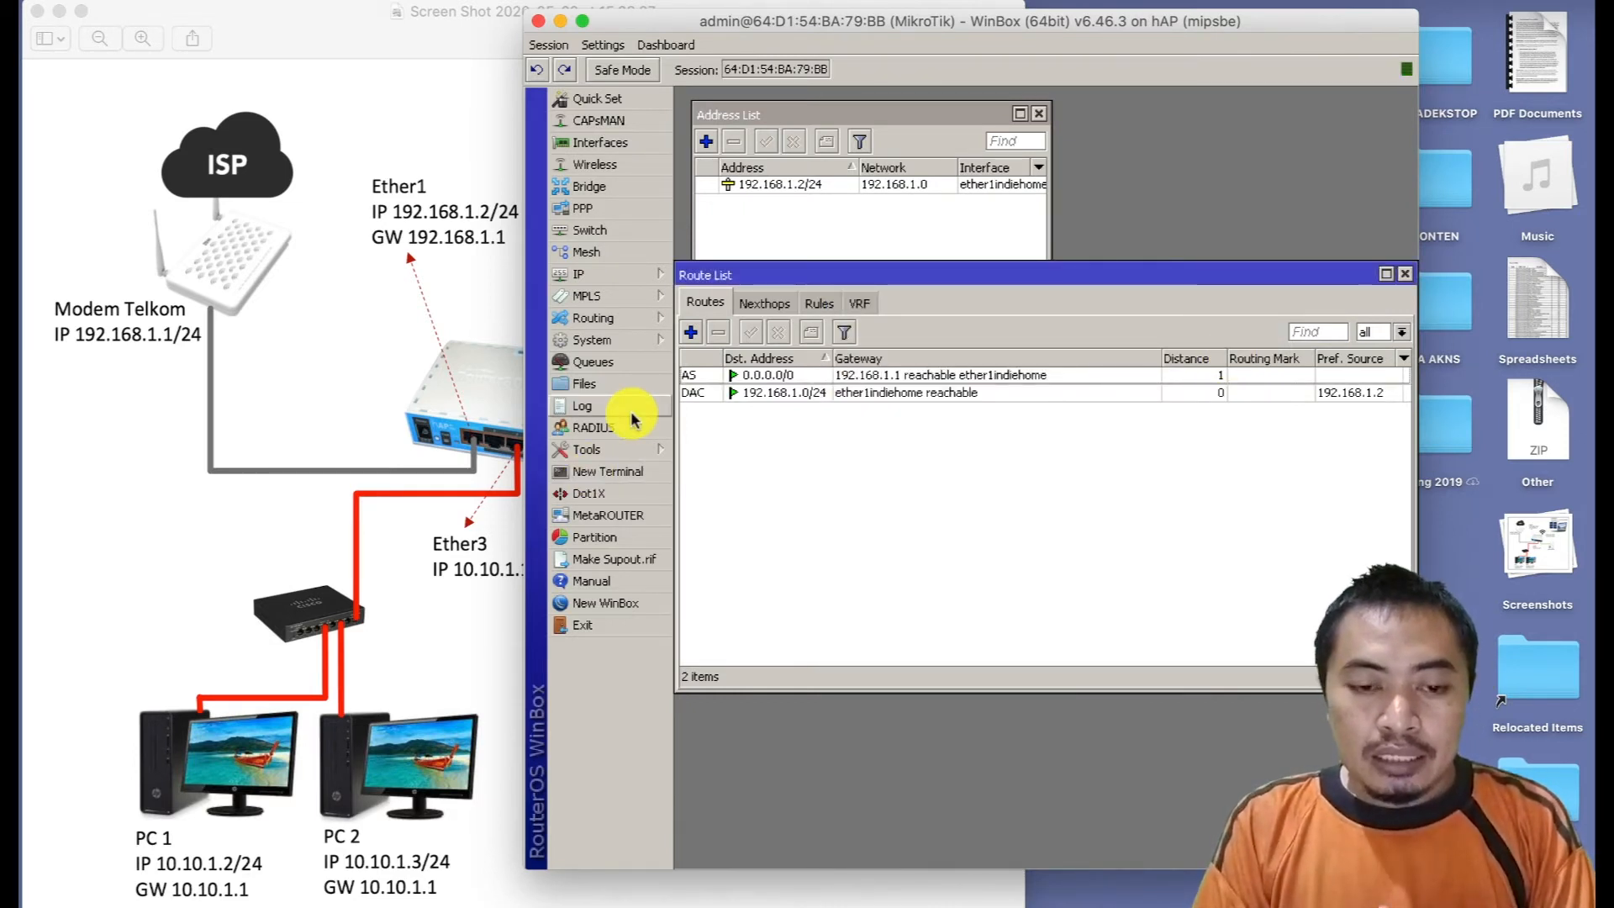
# Test domain name resolution again by pinging google.com from a new router terminal, and close the terminal.
pyautogui.click(623, 471)
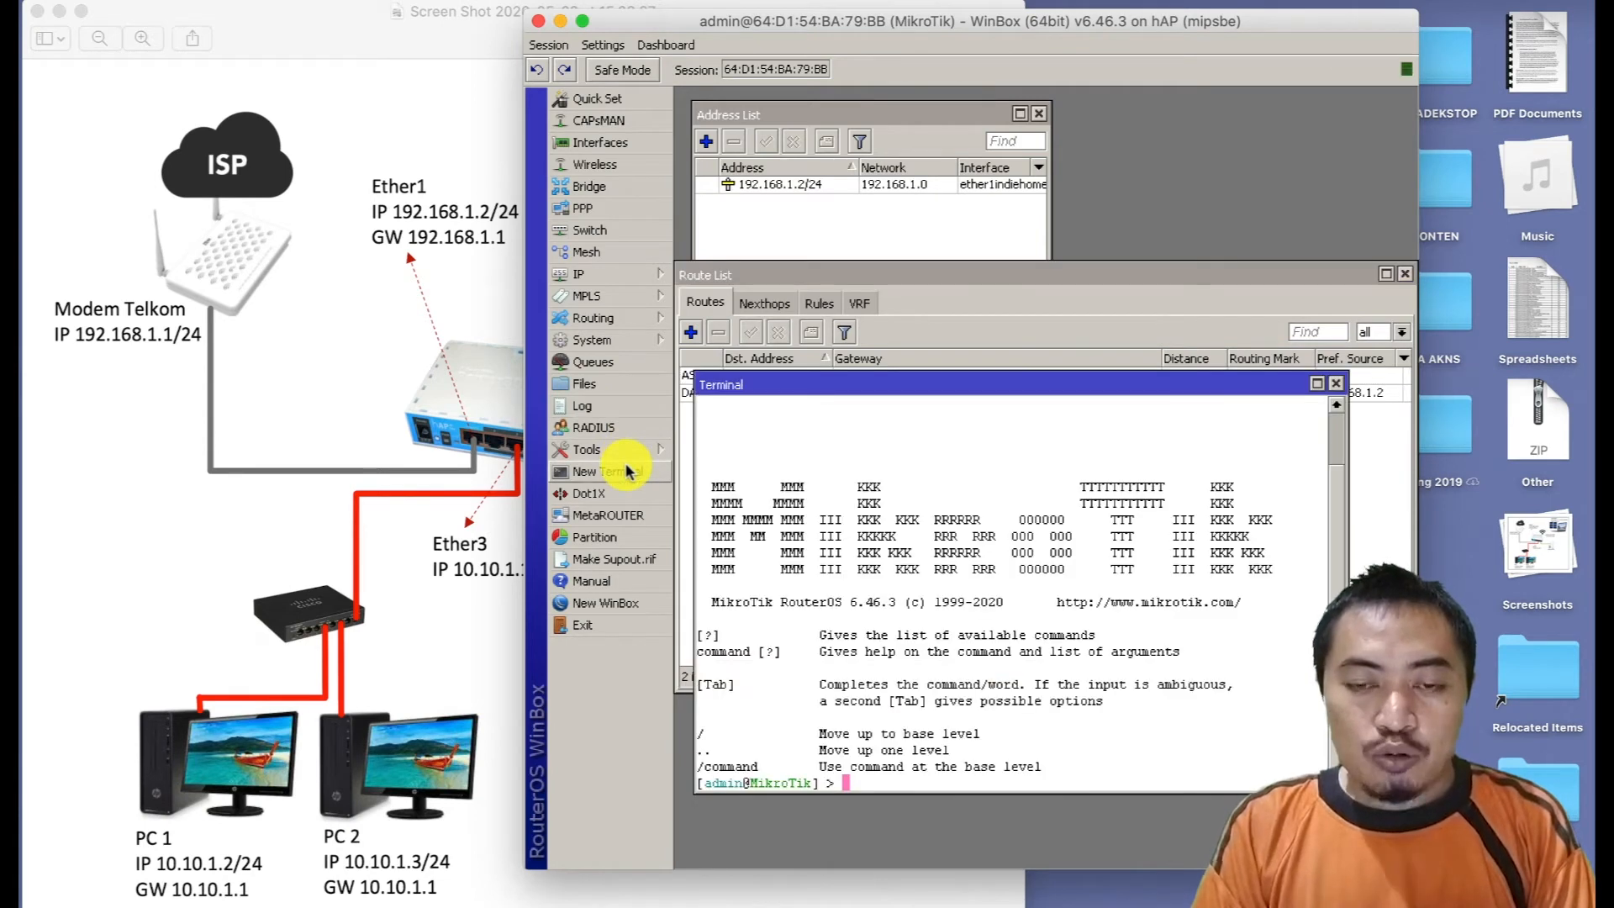
pyautogui.write('p')
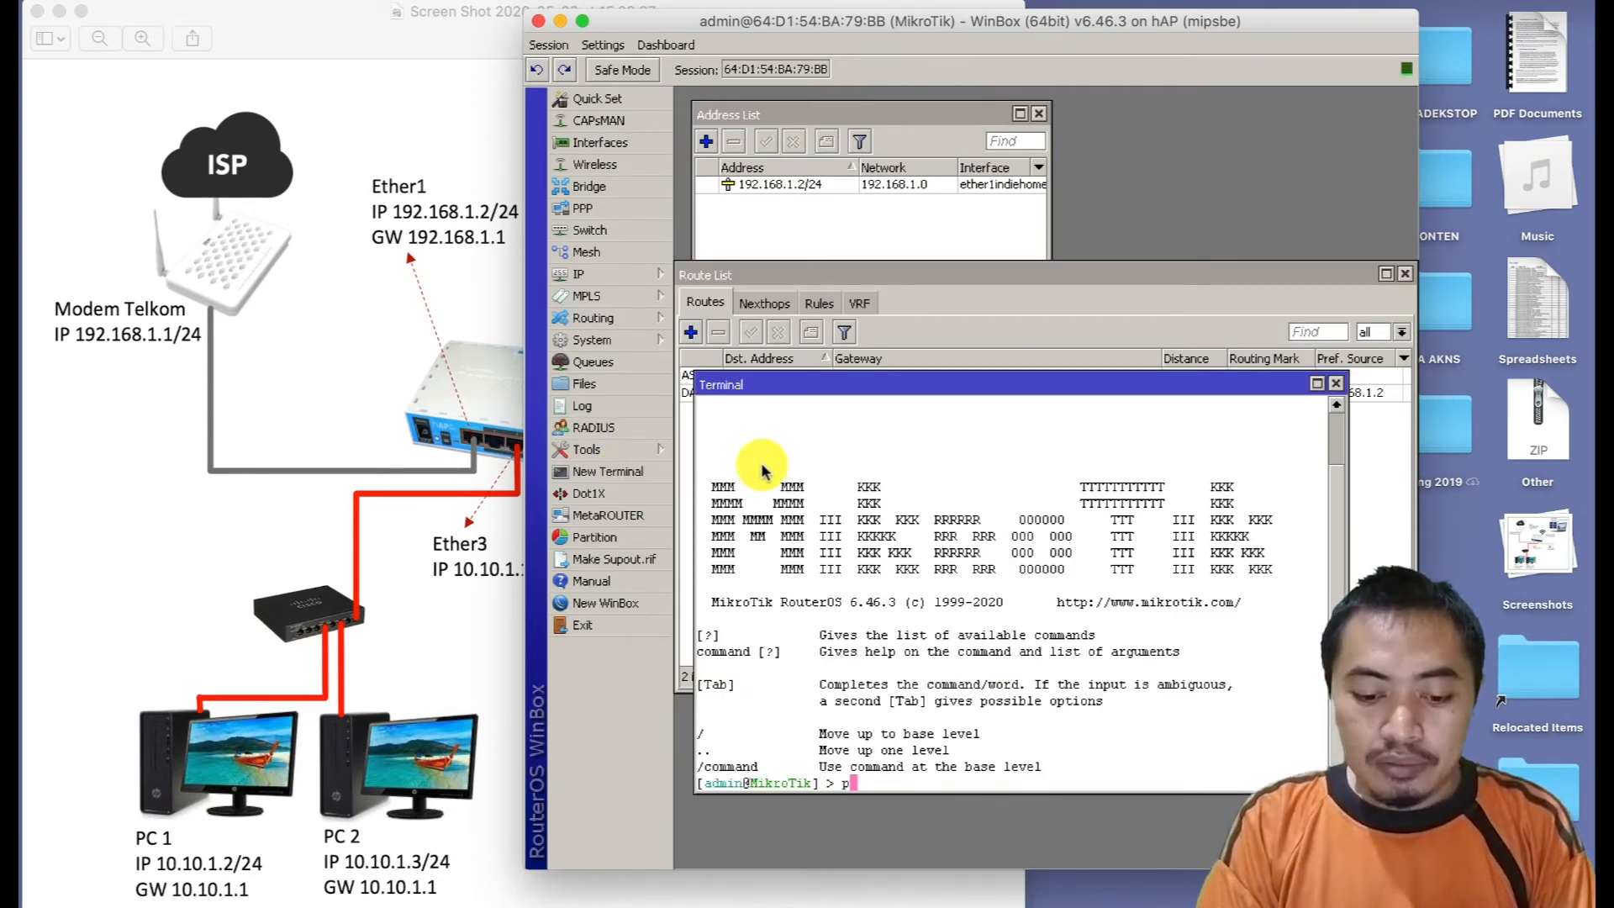
pyautogui.write('ing google.com')
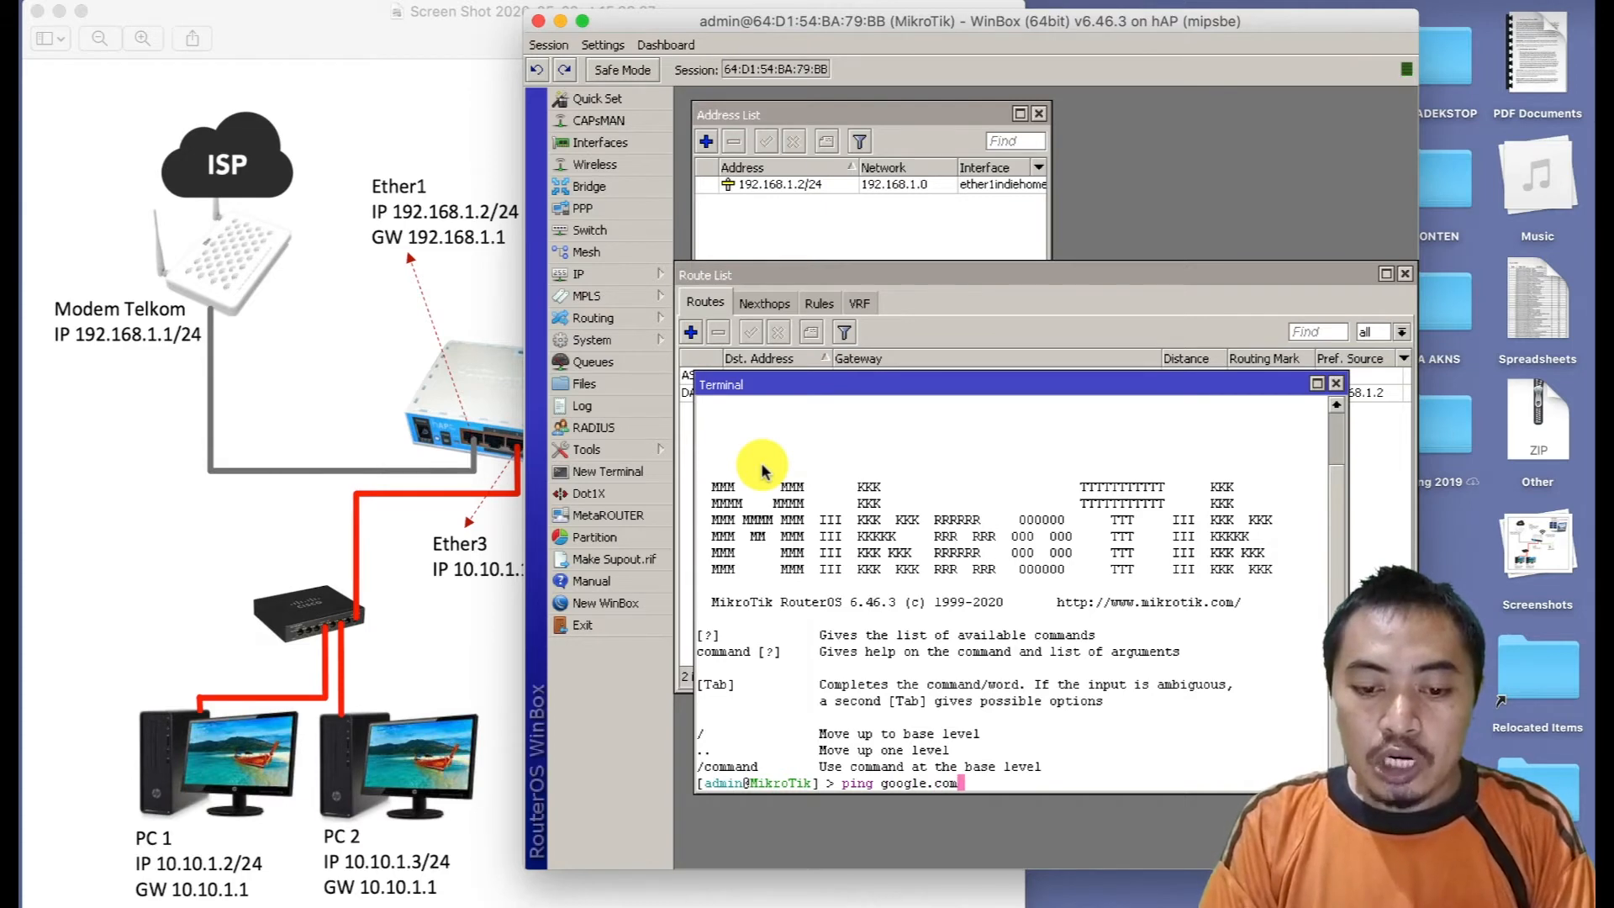
pyautogui.press('Return')
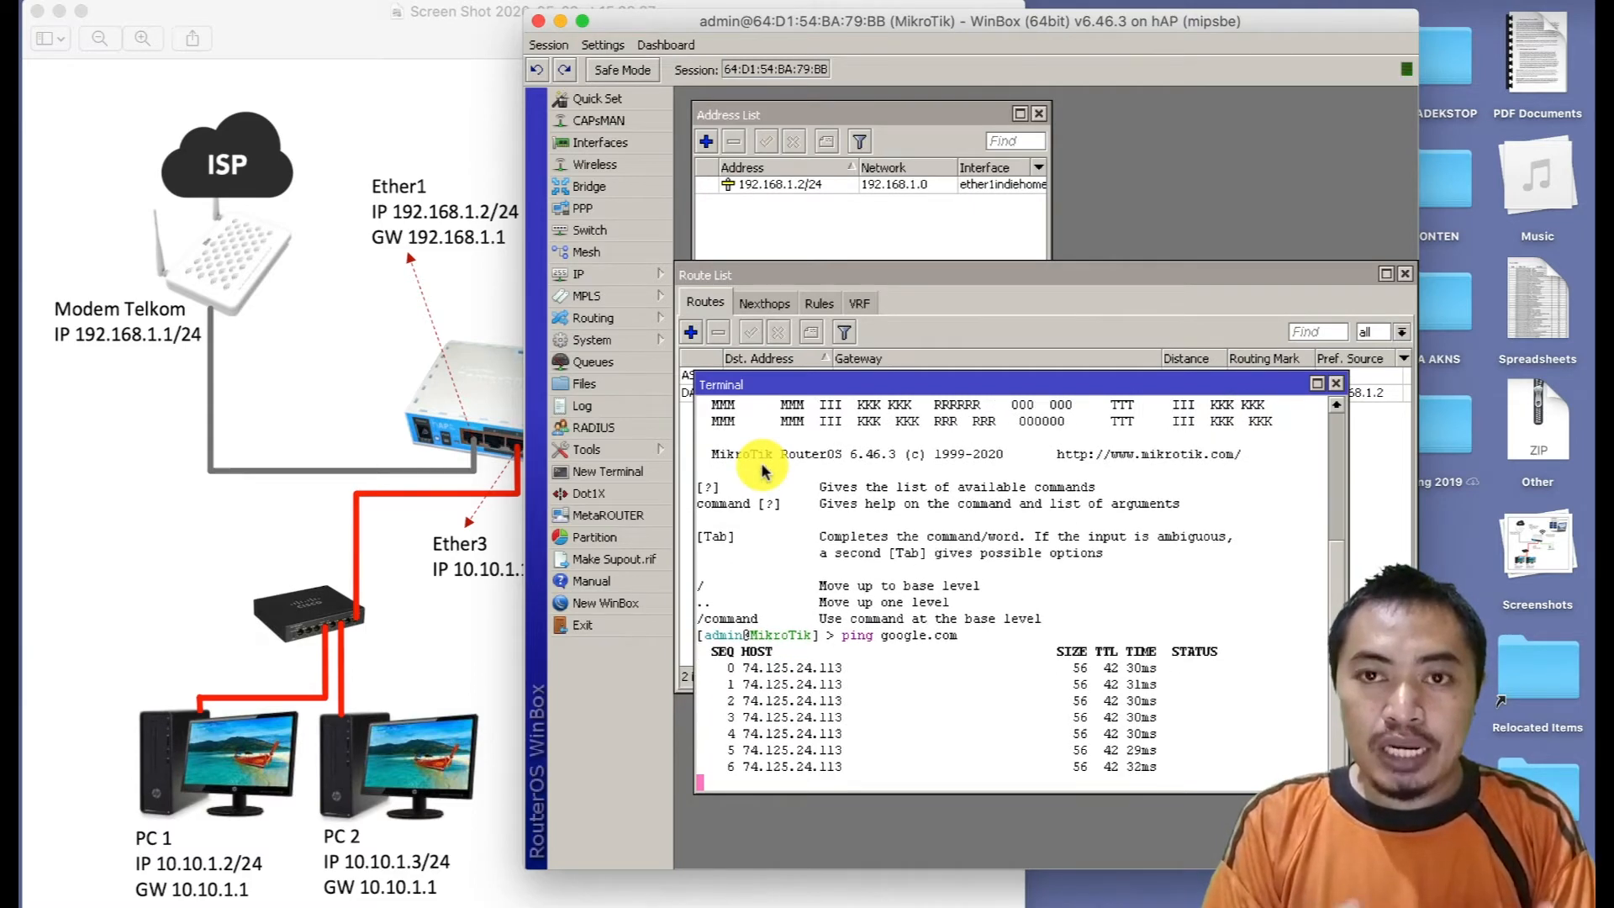
pyautogui.click(416, 409)
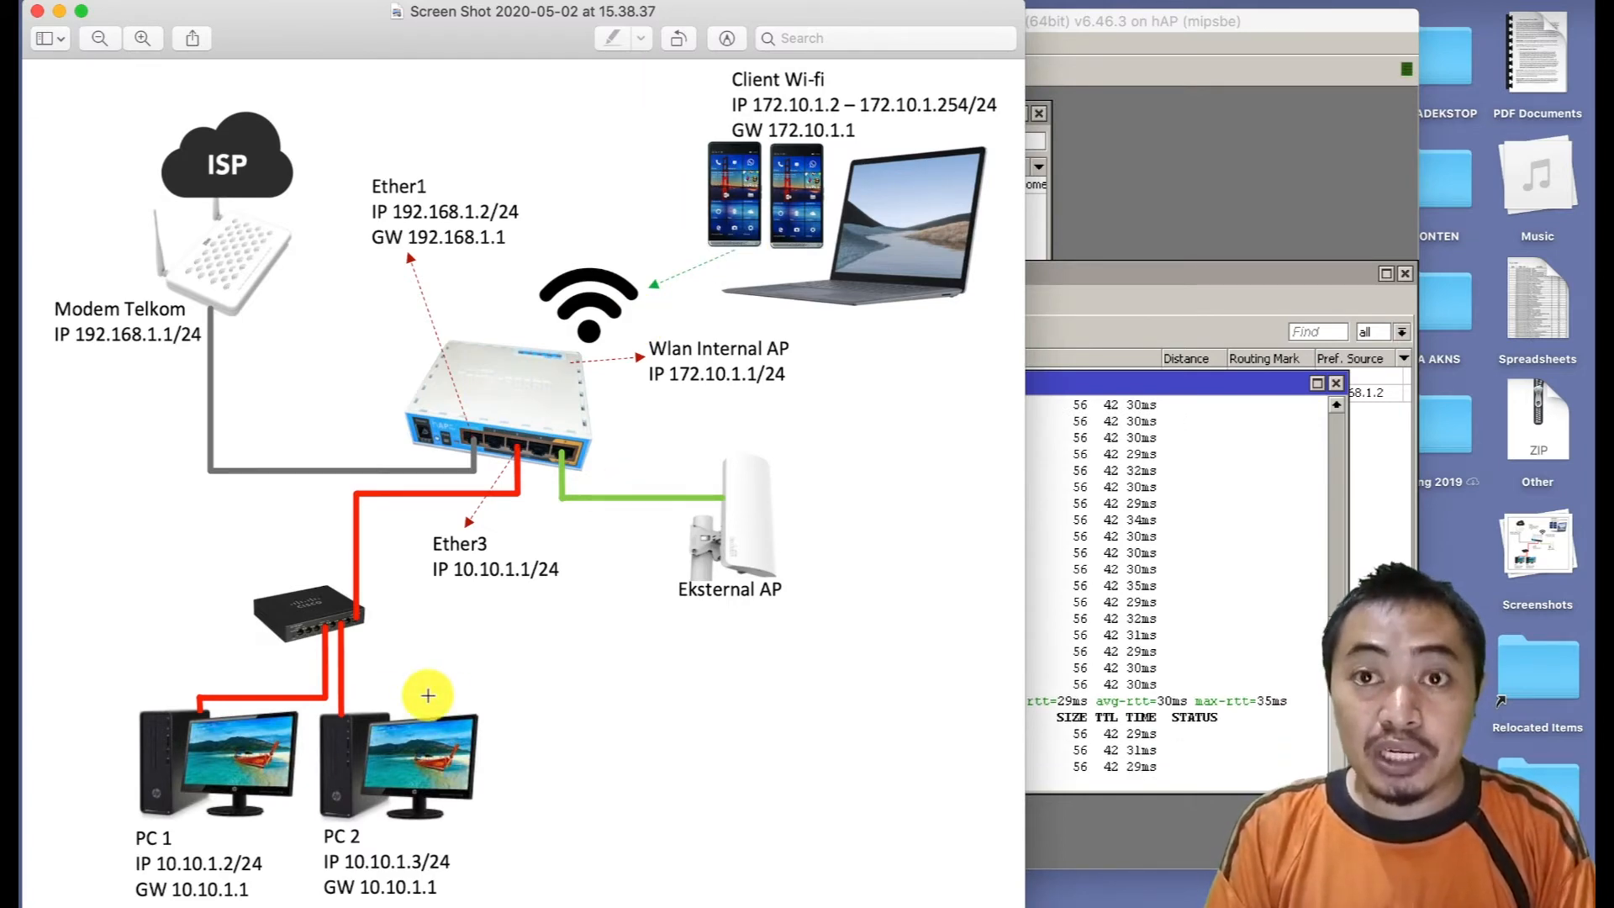
pyautogui.click(1118, 387)
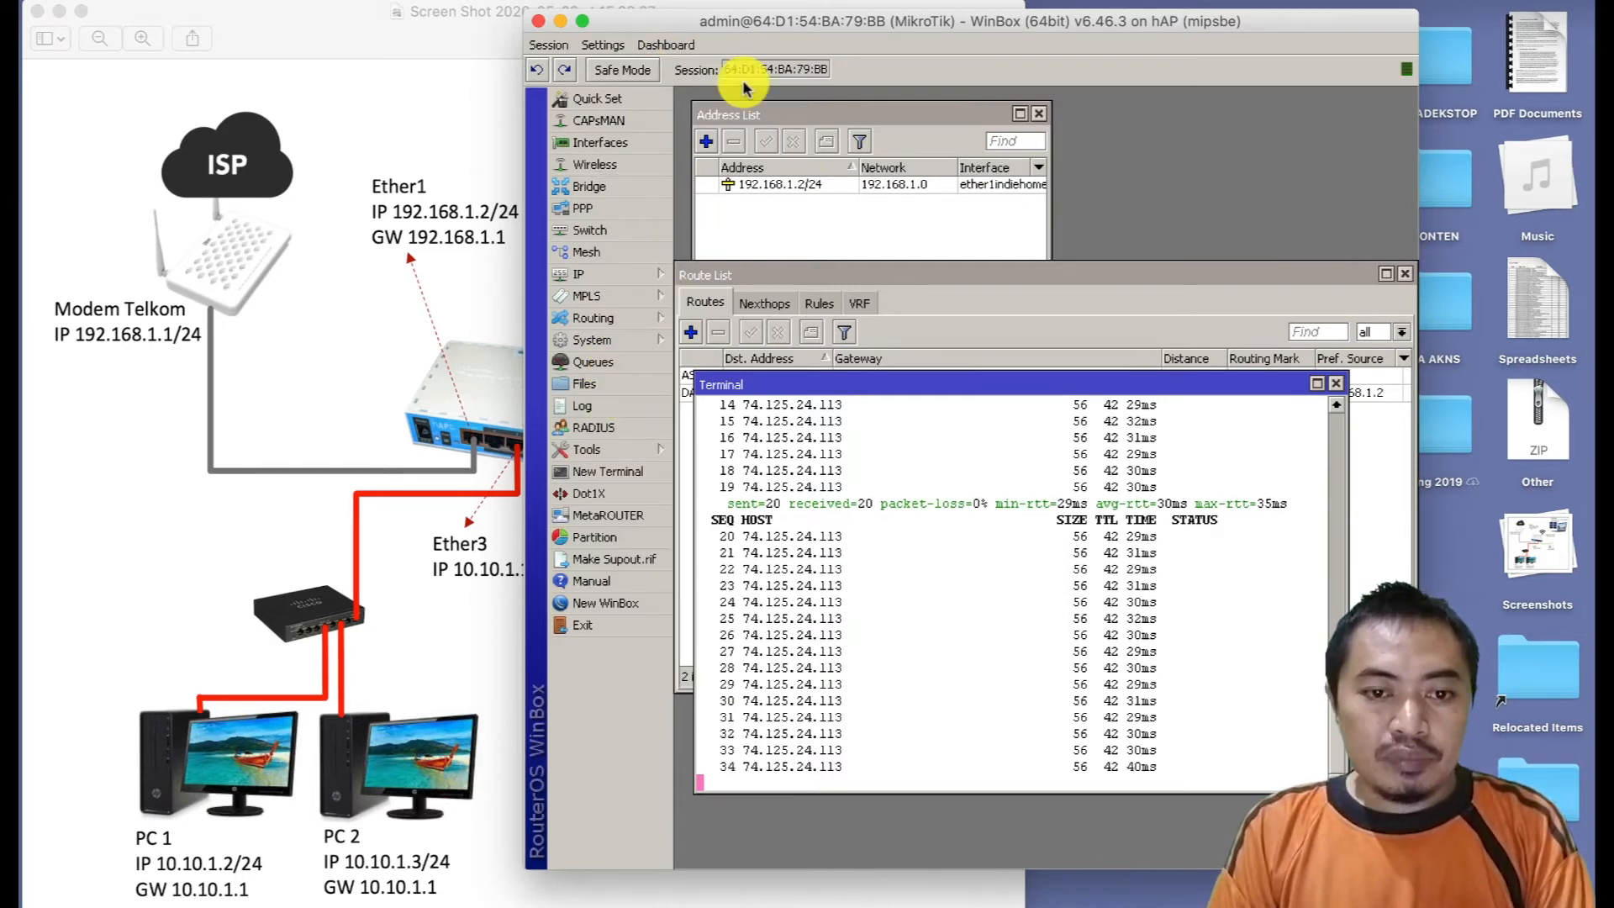
pyautogui.click(1336, 384)
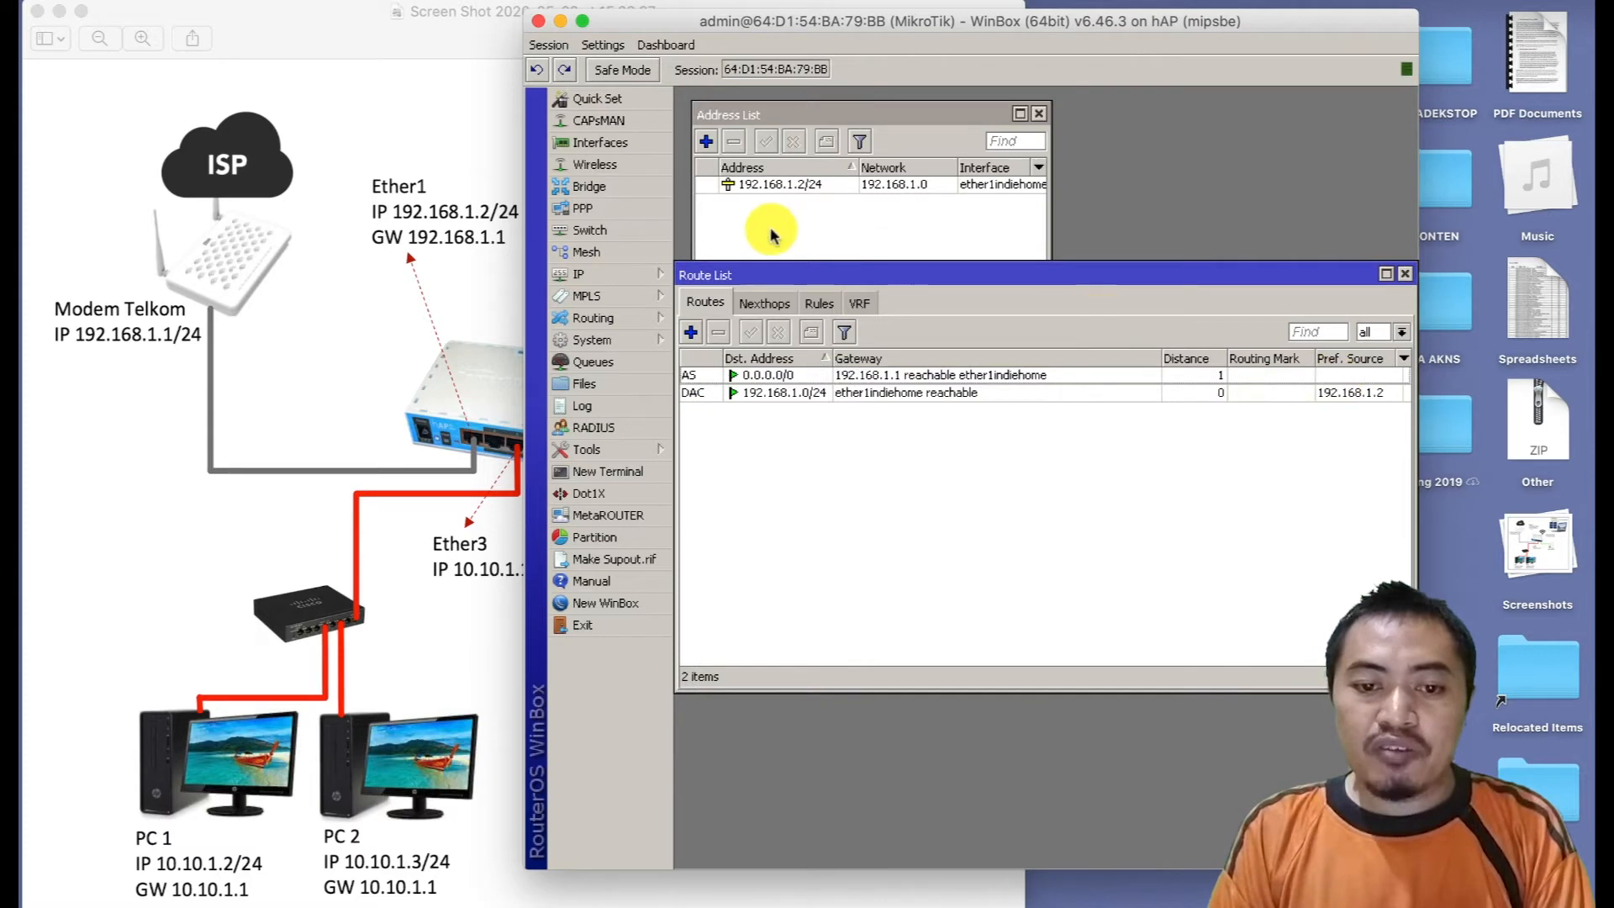
# Check the Ether3 address in the network diagram, move the WinBox window clear of it, and bring up the router's IP address list.
pyautogui.click(391, 427)
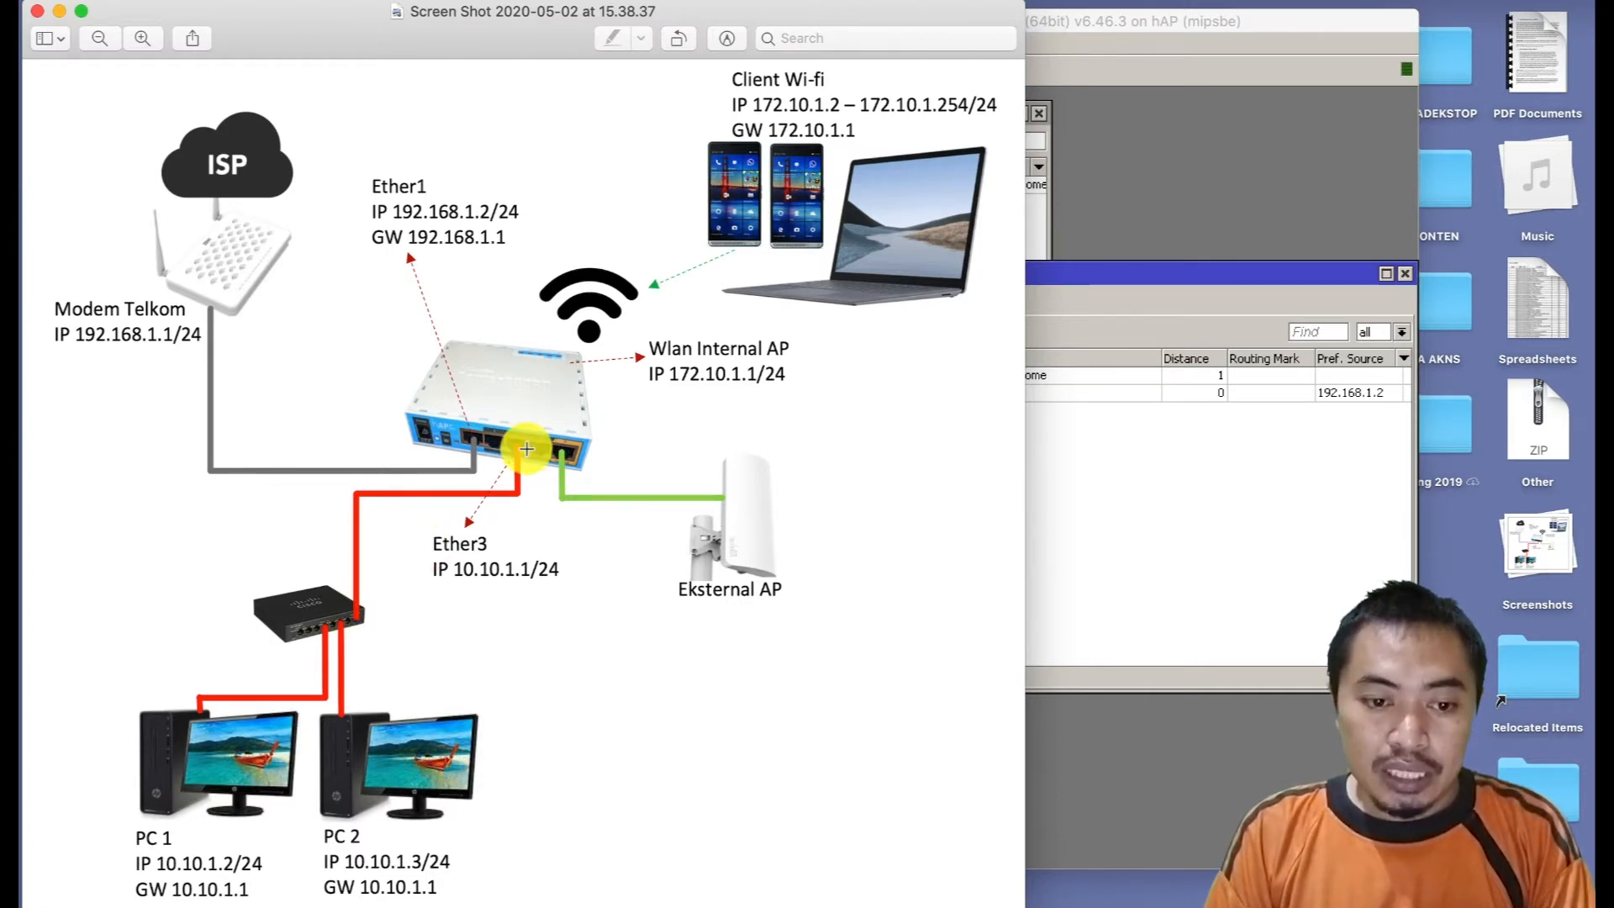
pyautogui.click(1225, 432)
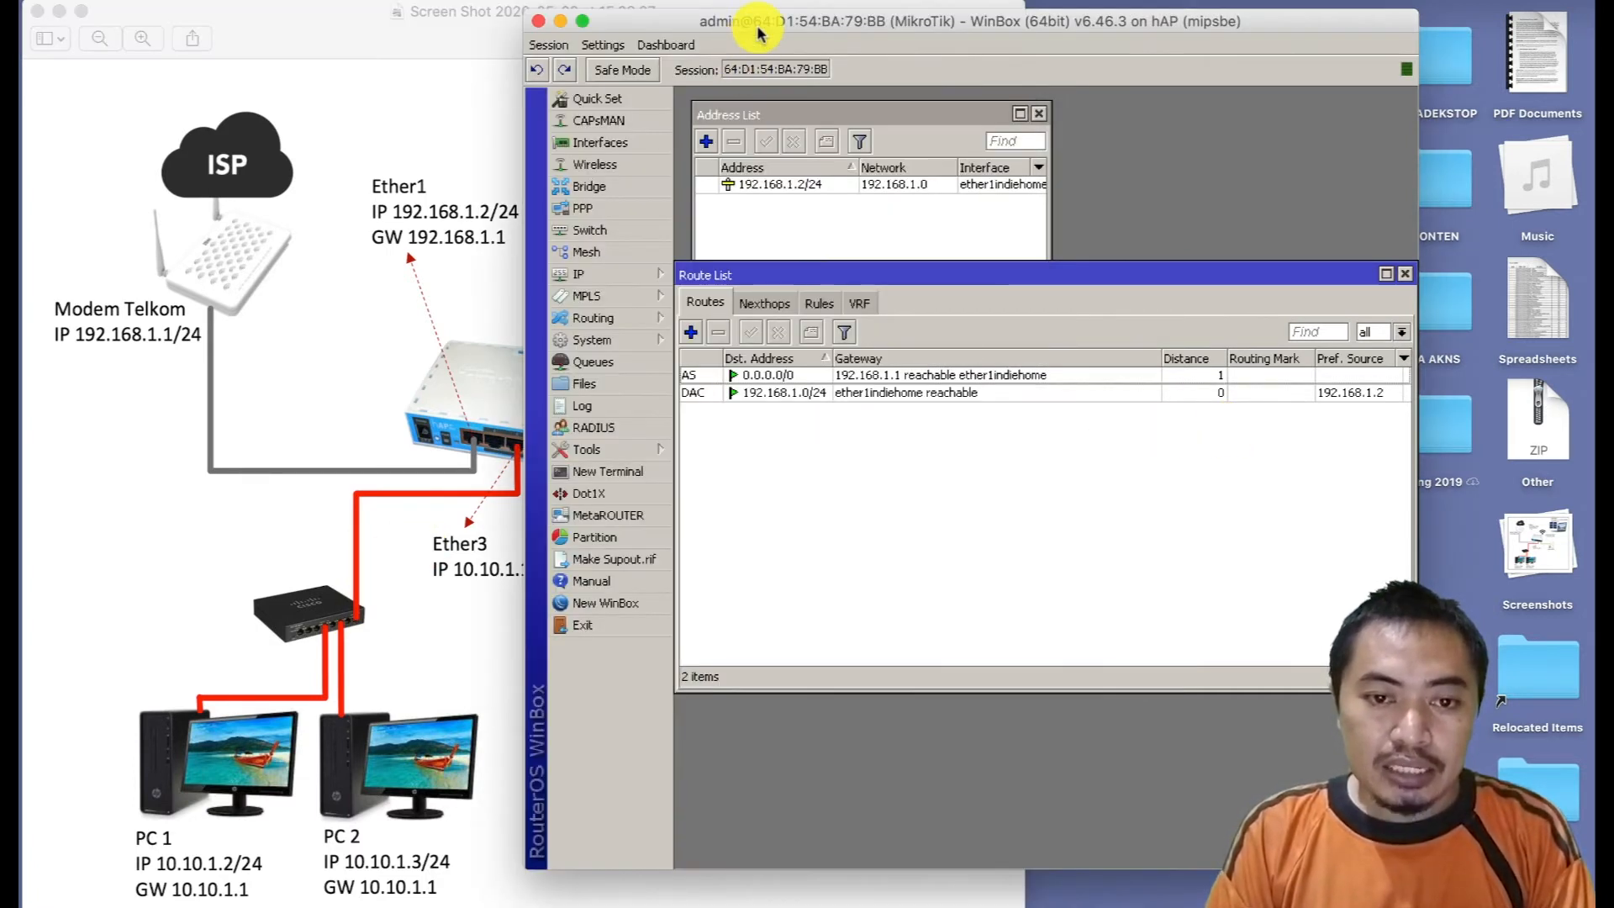
pyautogui.moveTo(756, 32); pyautogui.dragTo(844, 28)
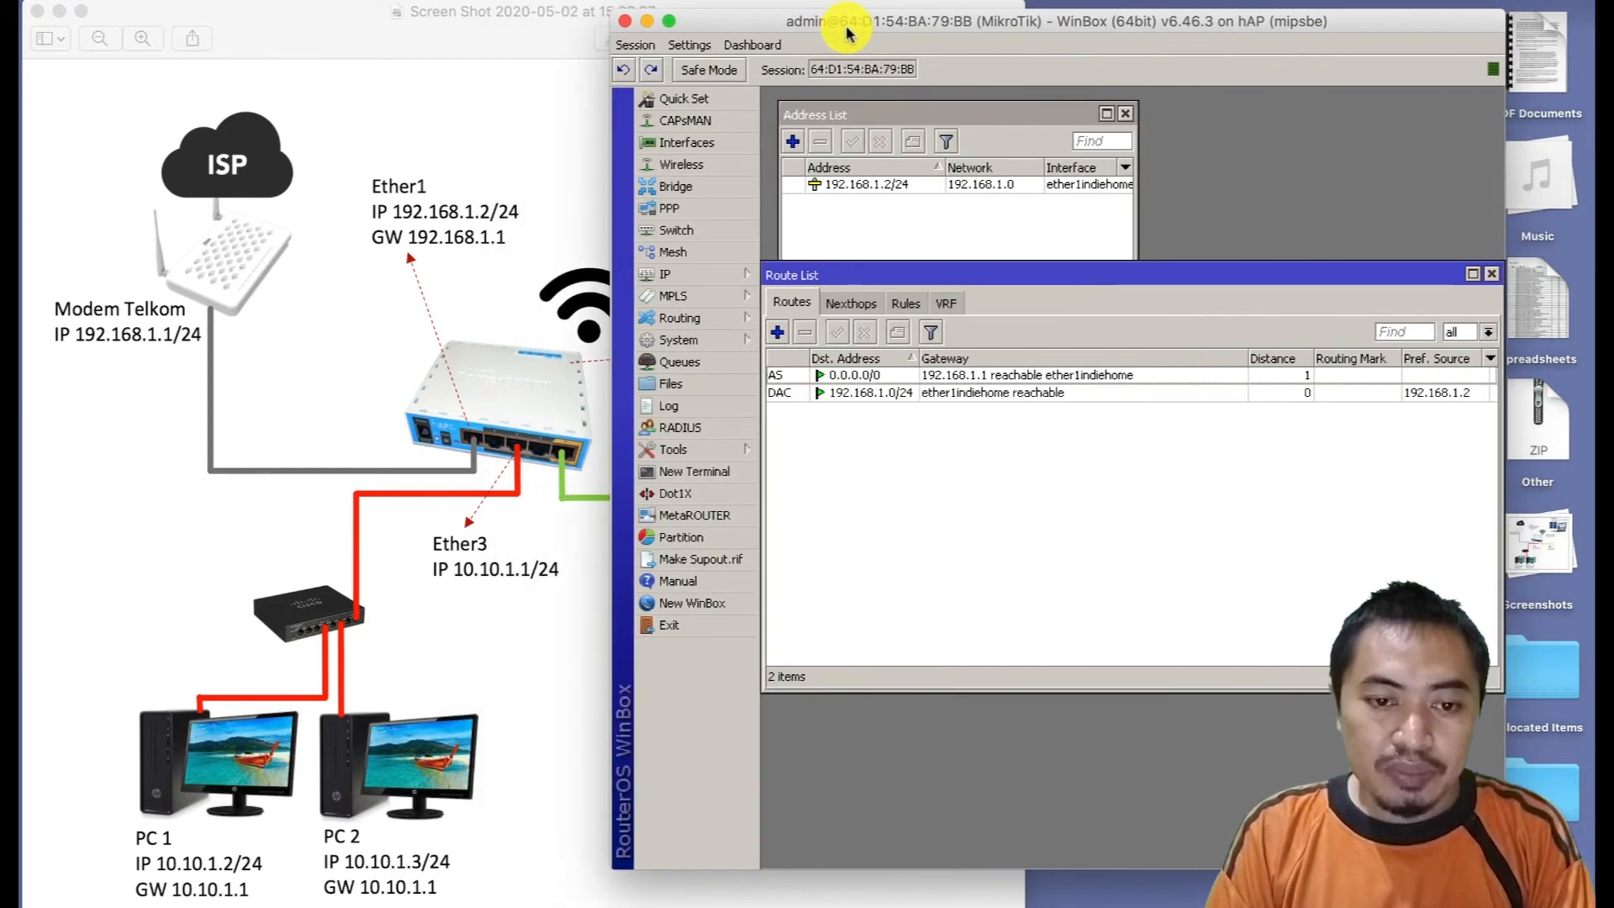
pyautogui.click(696, 276)
pyautogui.click(800, 319)
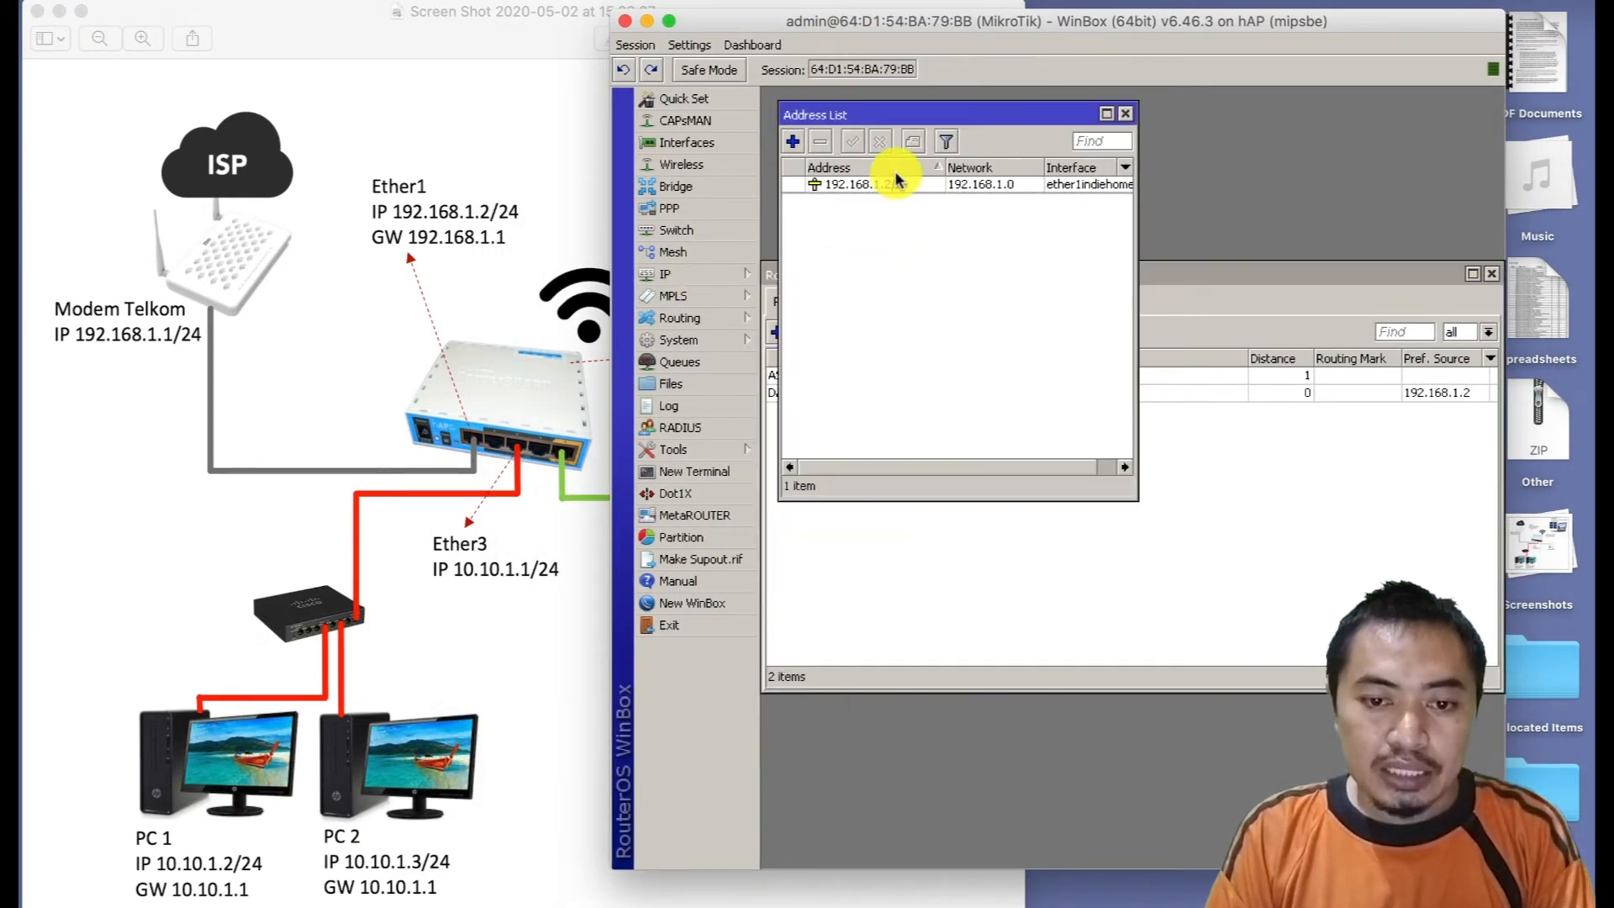
# Add the IP address 10.10.1.1/24 on interface ether3LAN to the router's address list.
pyautogui.click(794, 142)
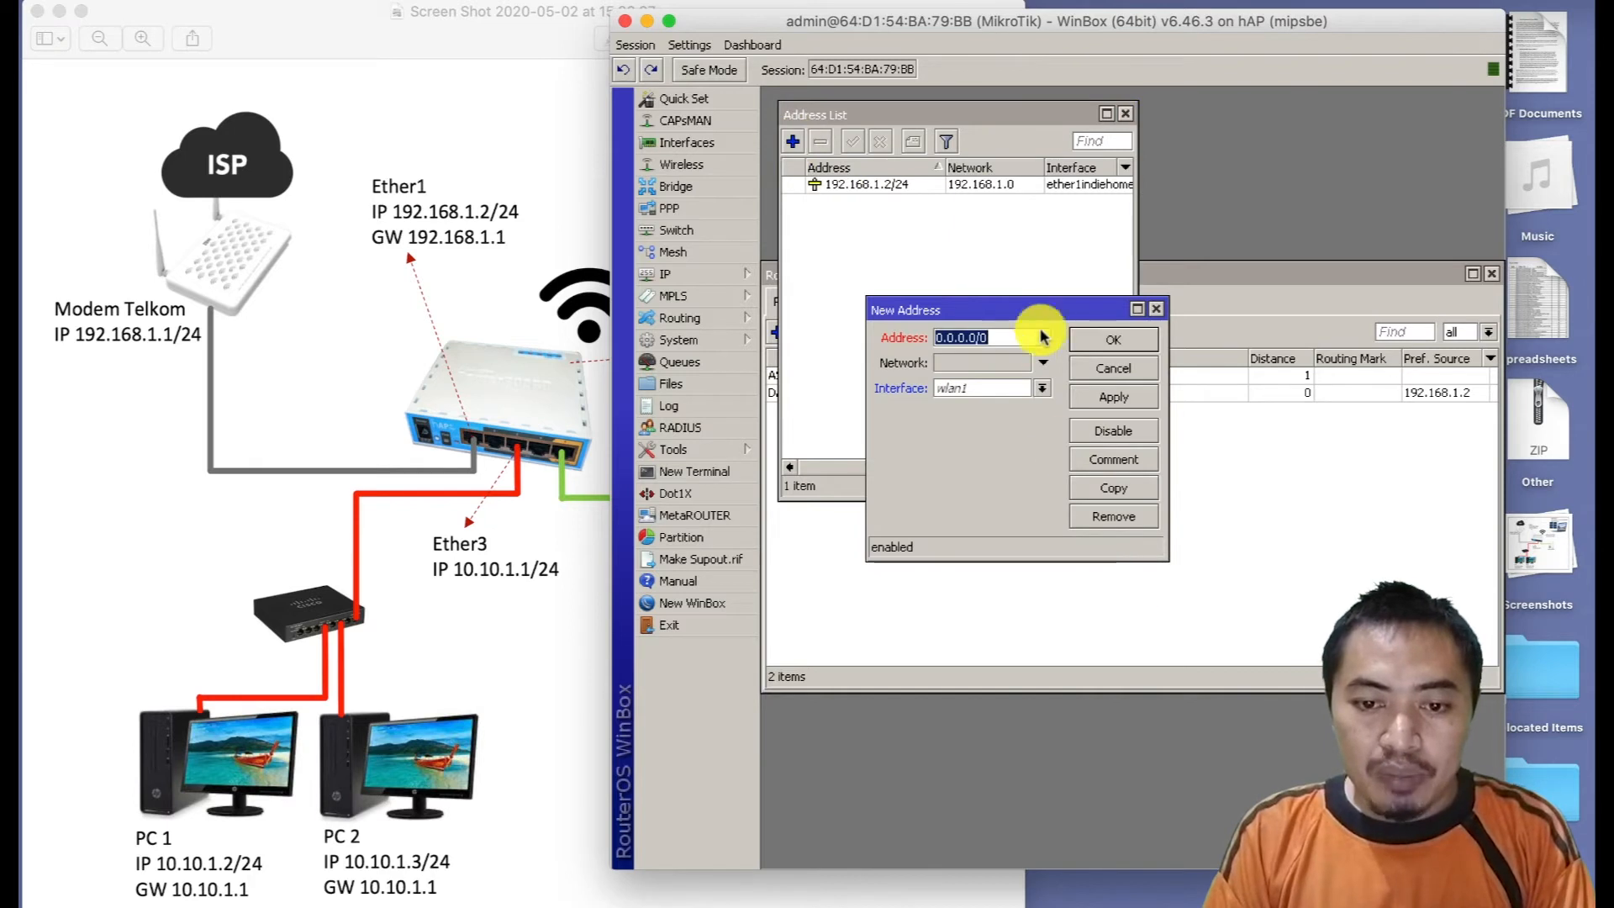
pyautogui.click(1041, 391)
pyautogui.click(995, 435)
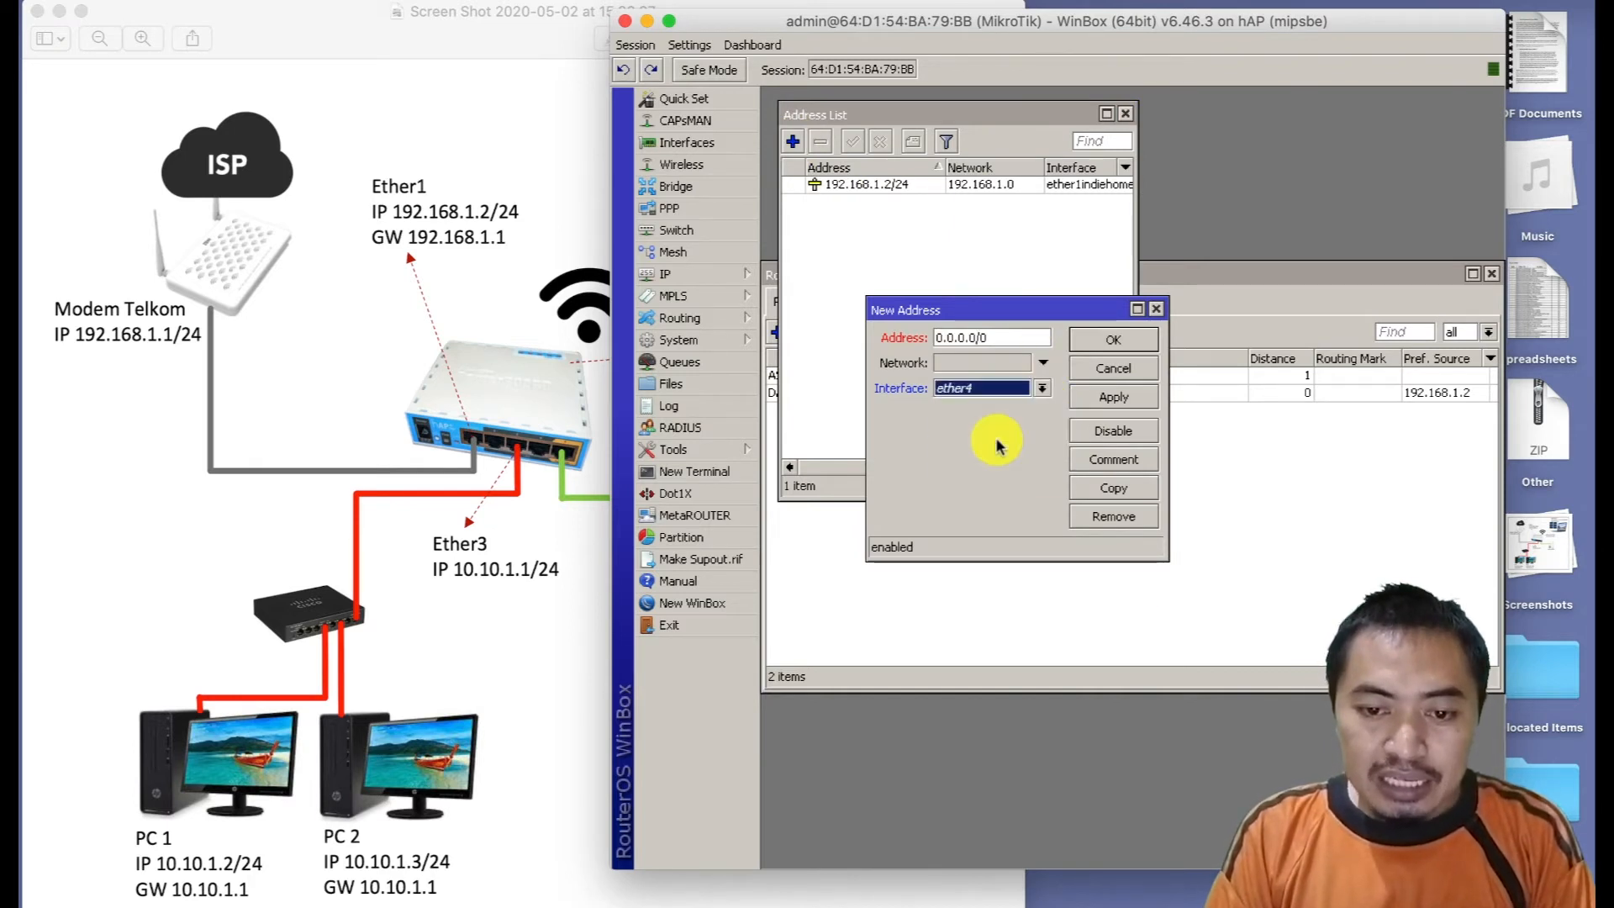
pyautogui.click(1041, 387)
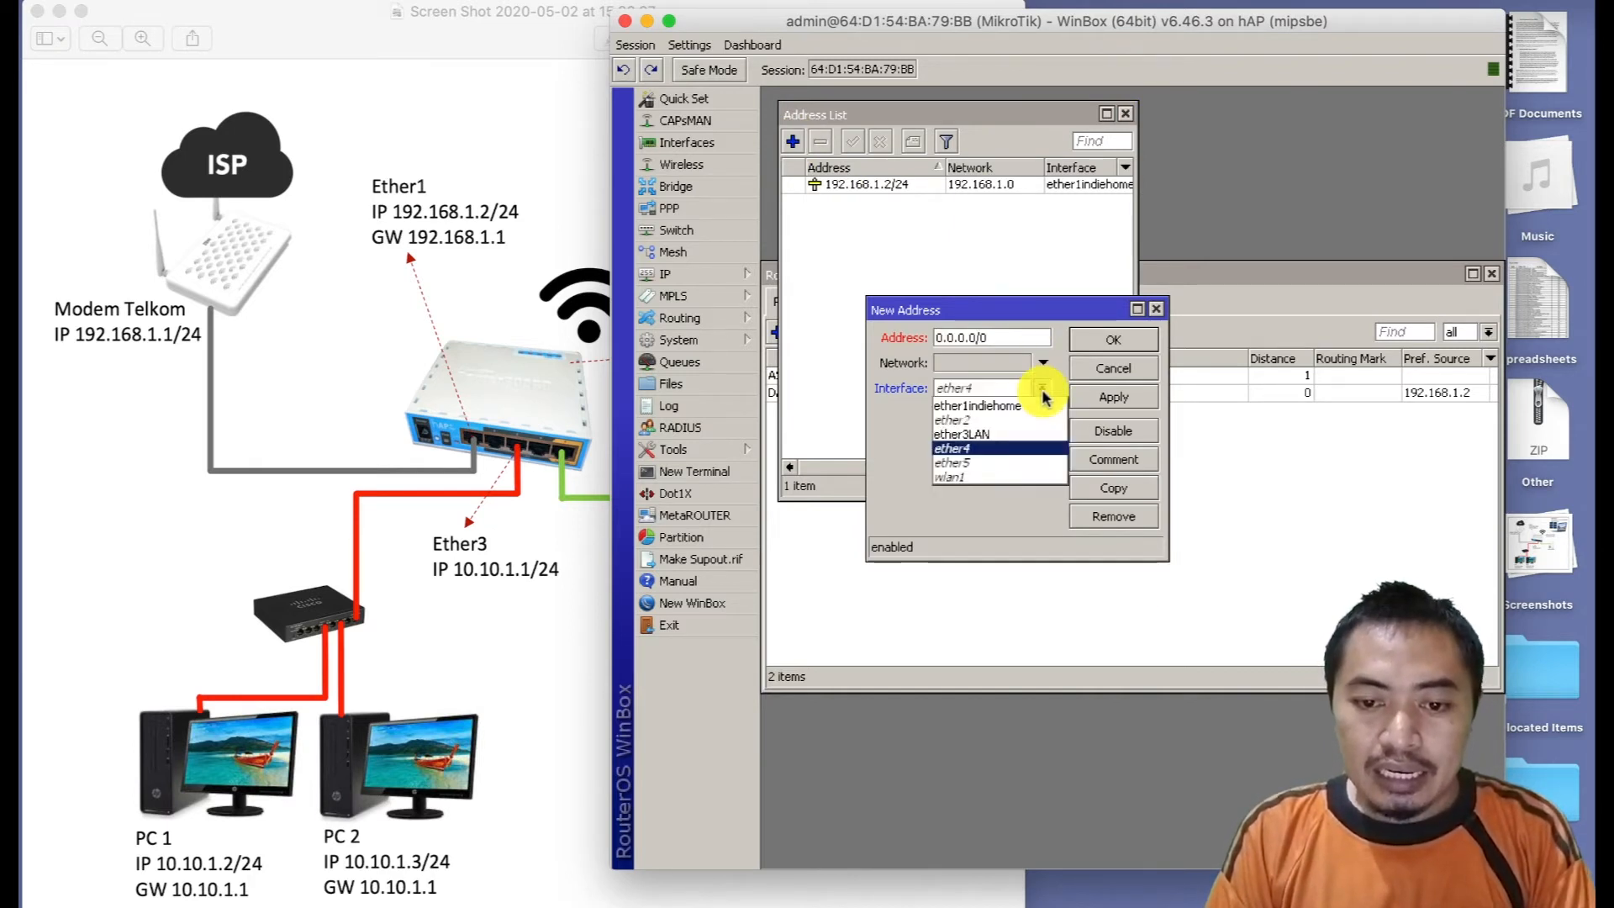
pyautogui.click(1011, 430)
pyautogui.click(990, 336)
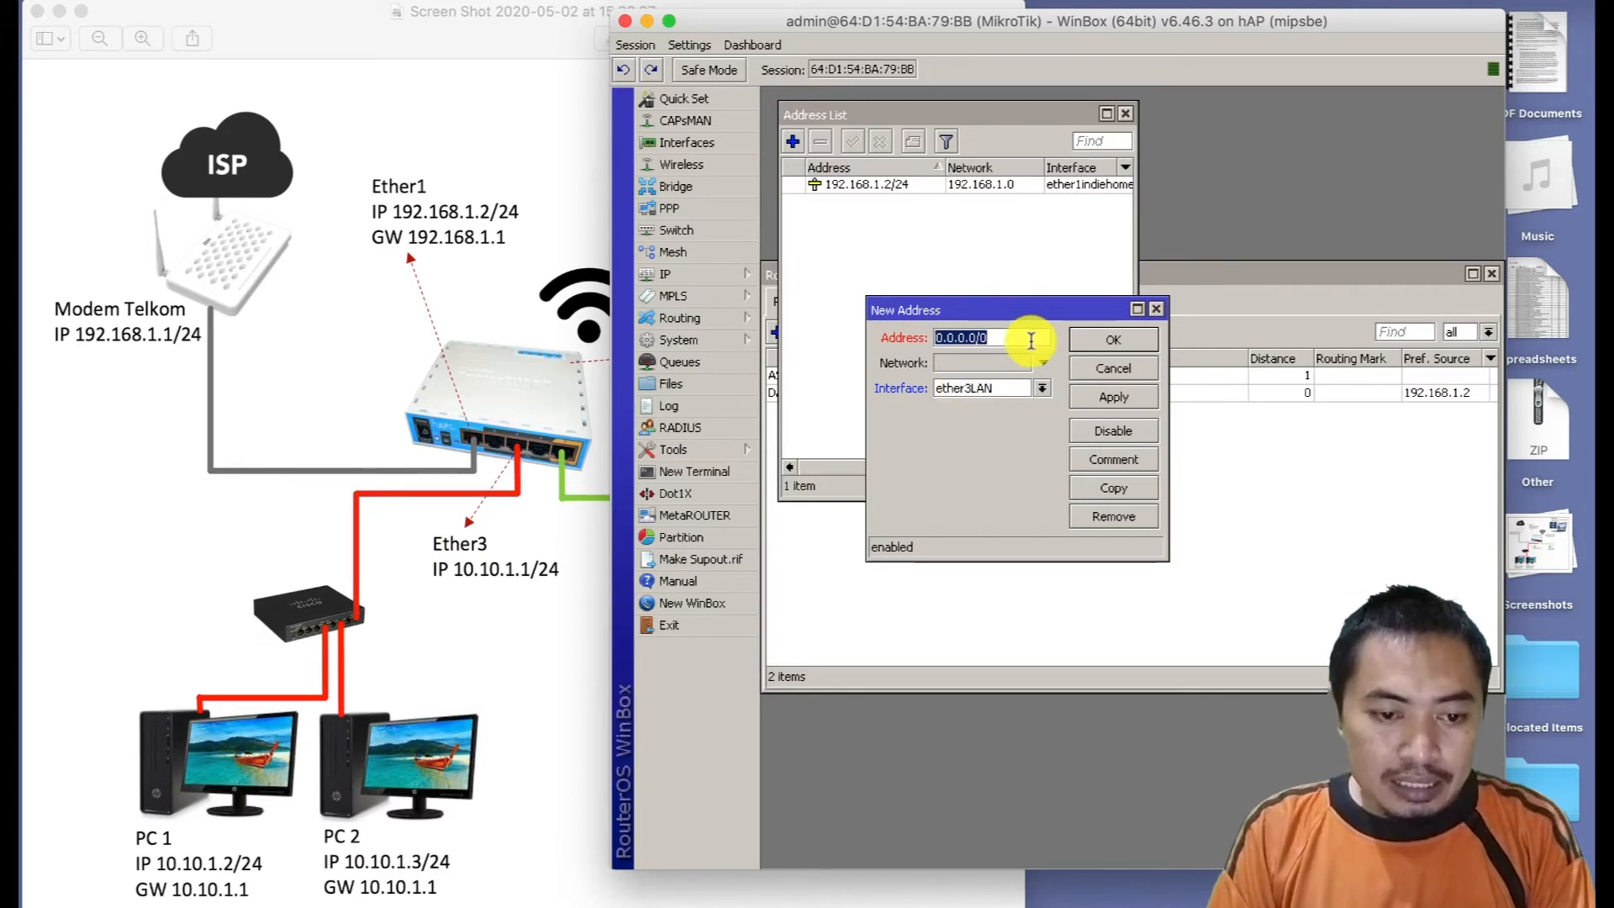
pyautogui.write('10.1')
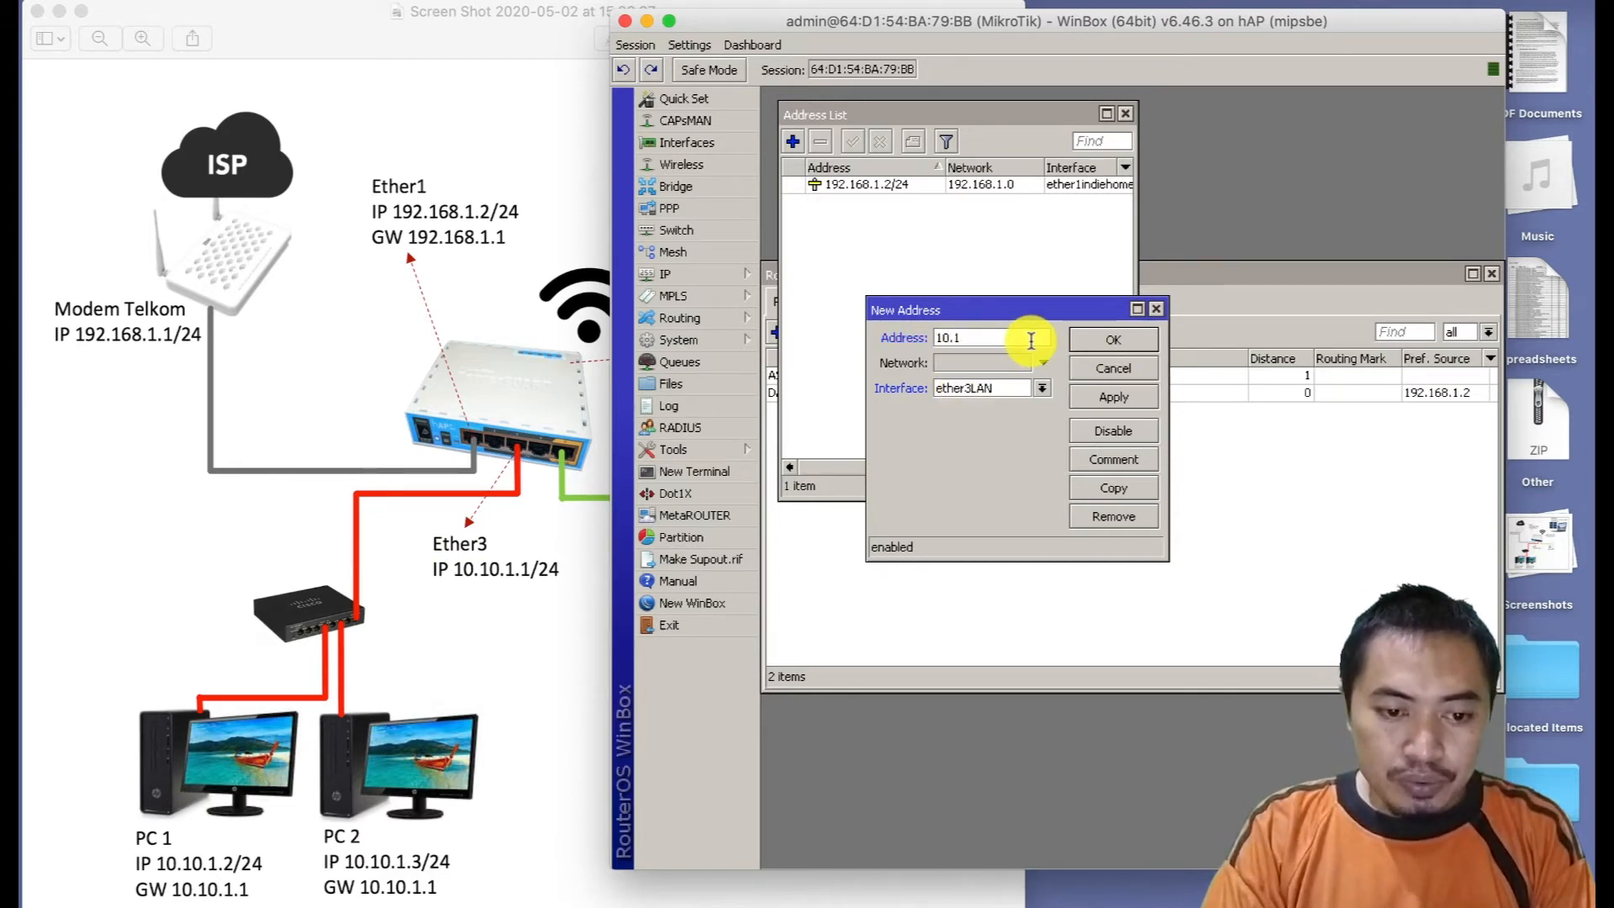
pyautogui.write('0.1.1/24')
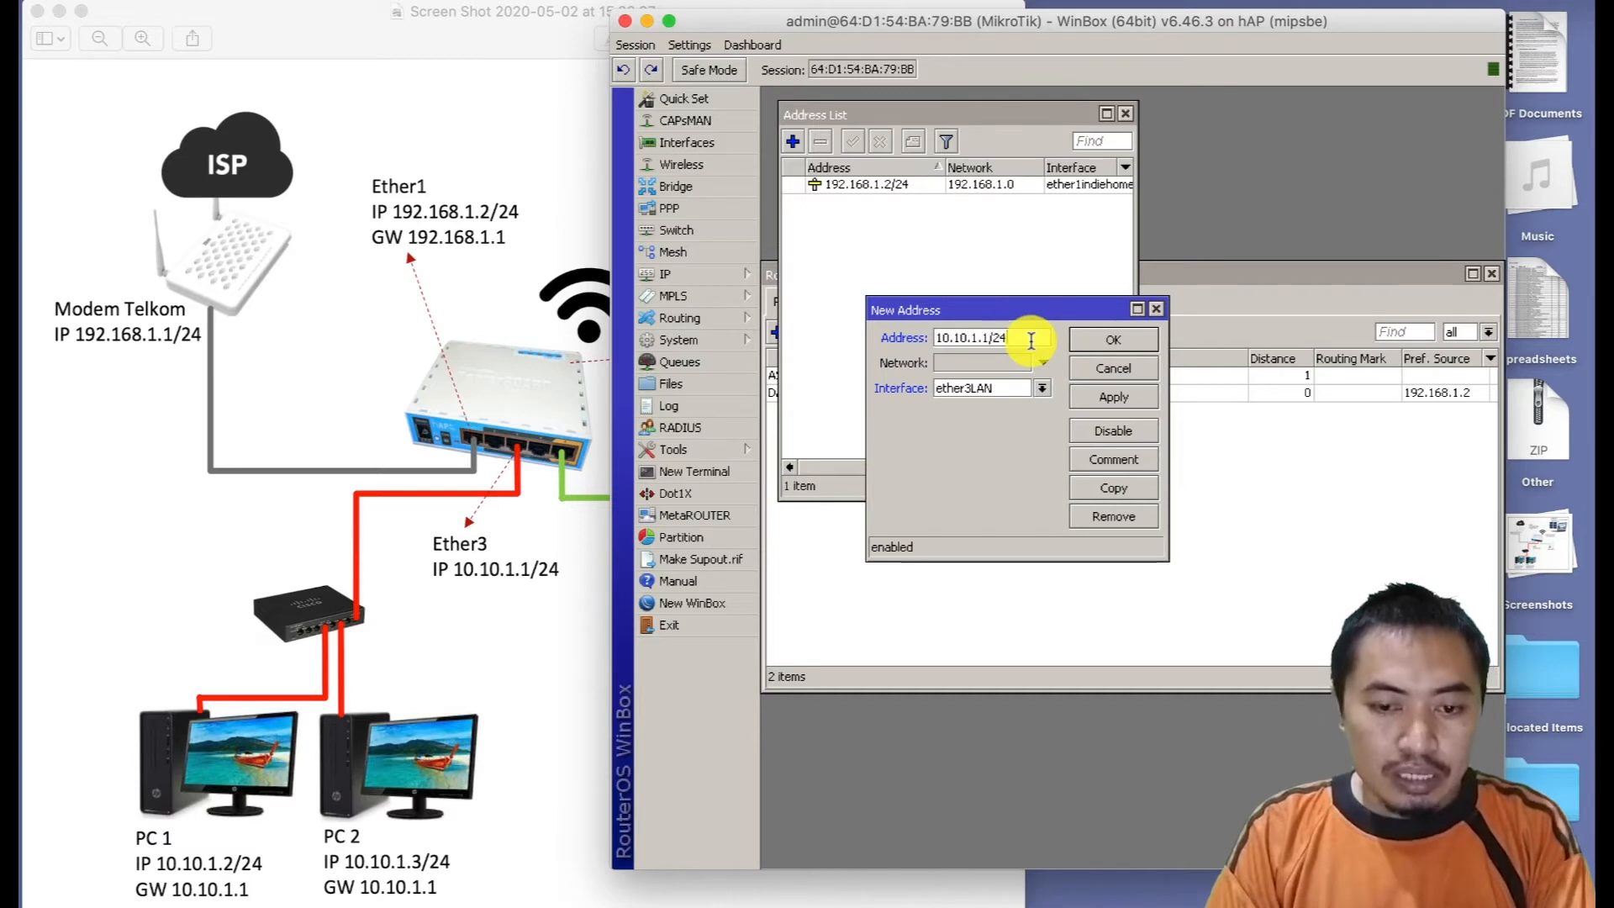
pyautogui.click(1113, 340)
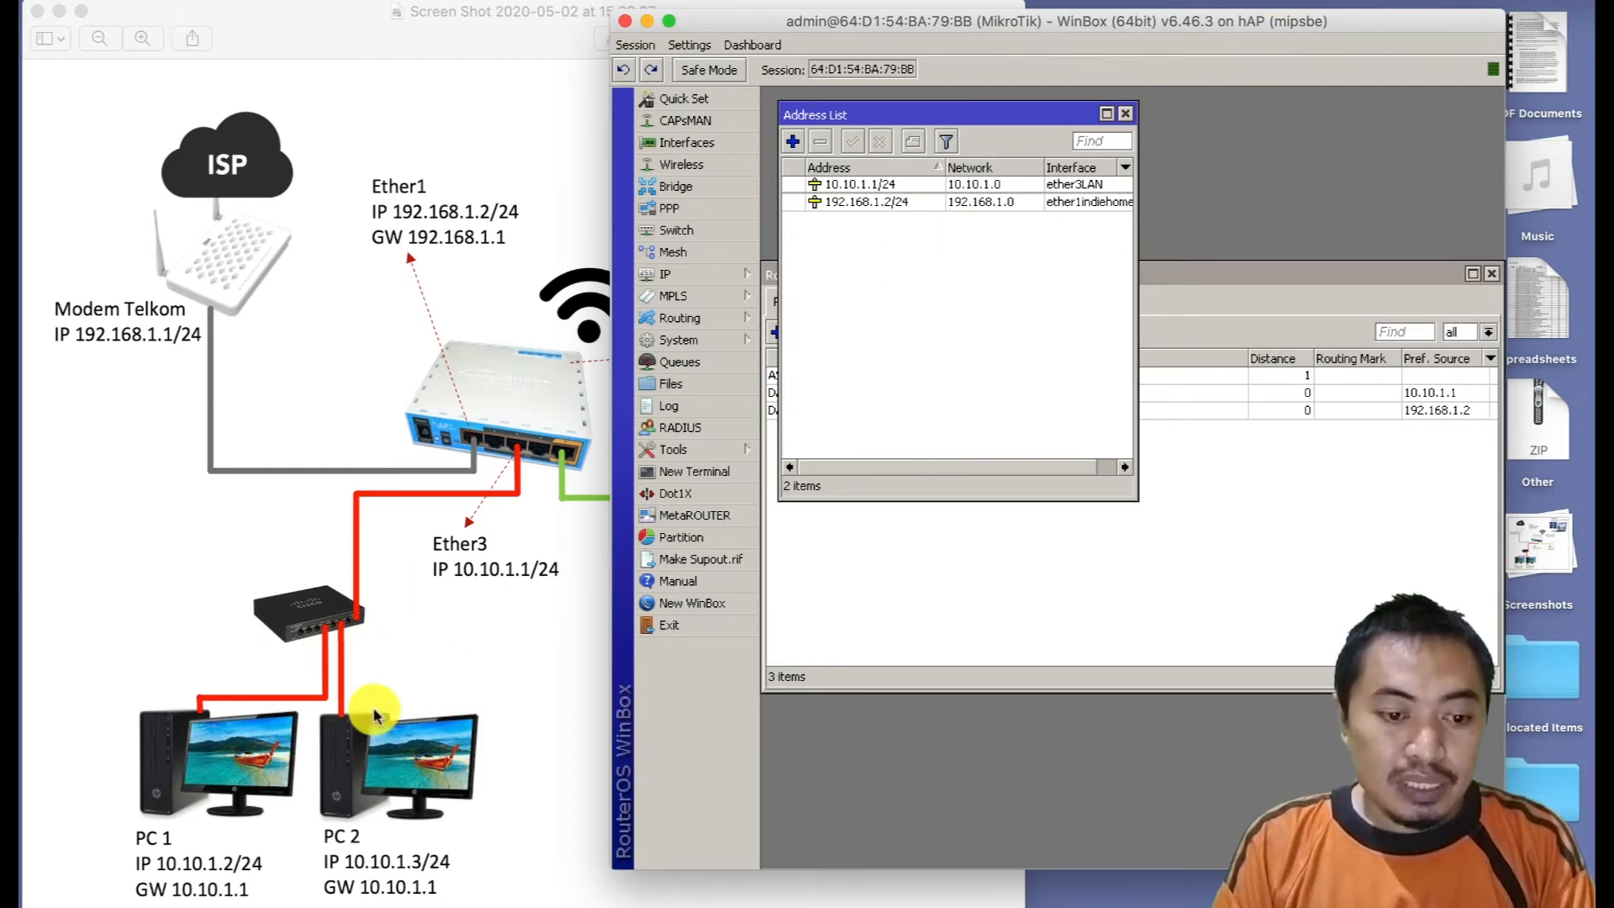
# Open the Mac's Network preferences and set IPv4 configuration of the AX88179 USB 3.0 to Gigabit Ethernet adapter to Manually.
pyautogui.click(1267, 2)
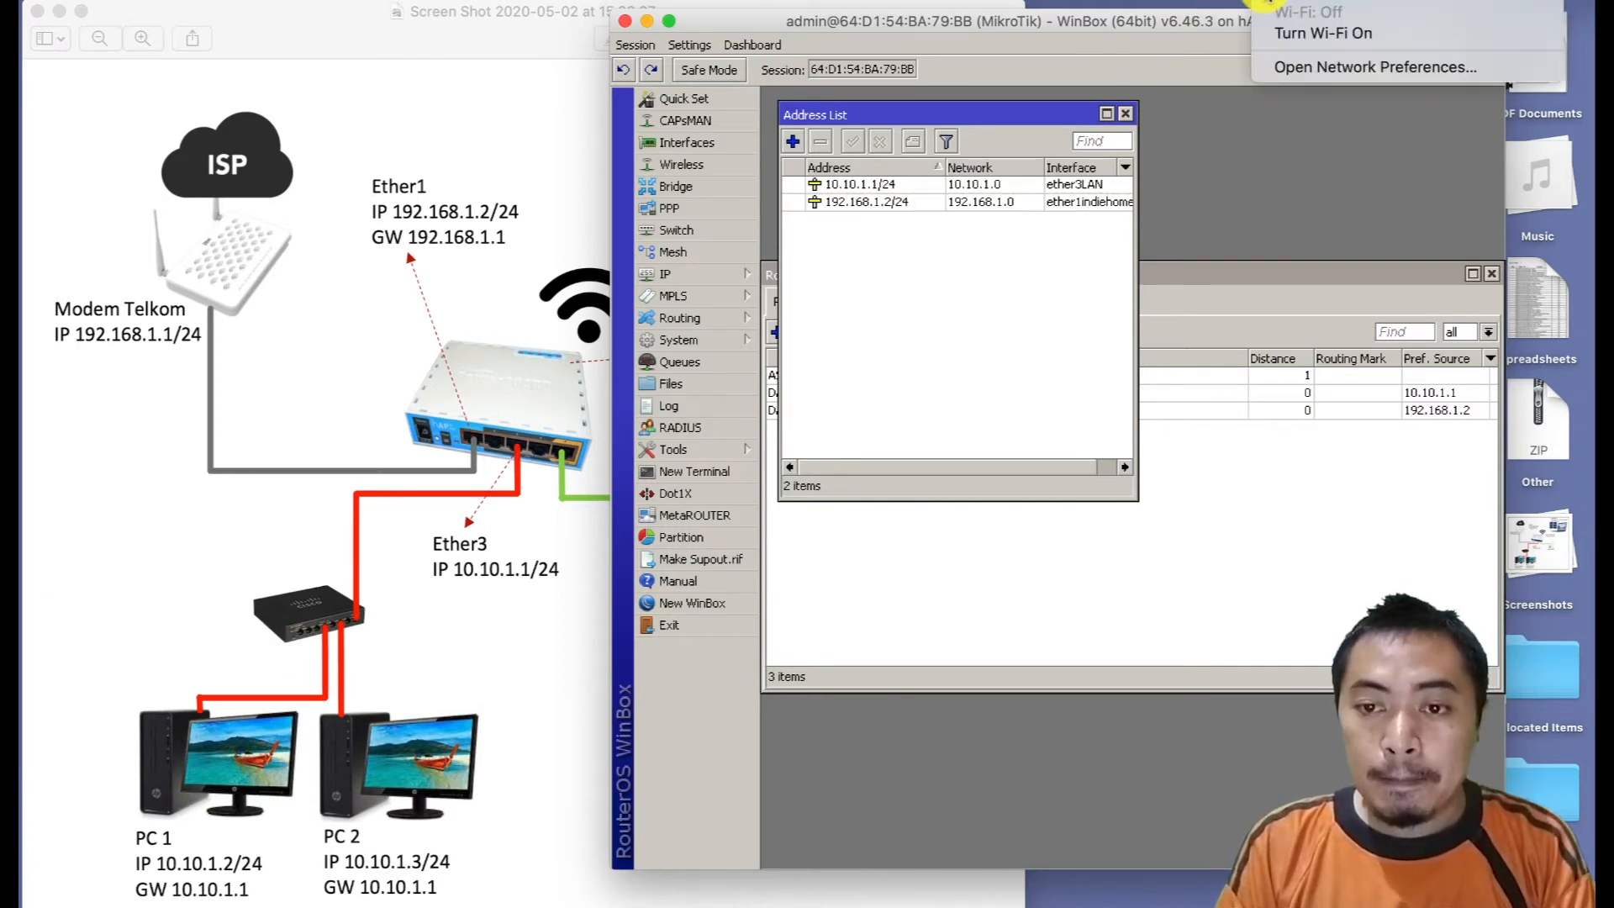
pyautogui.click(1283, 68)
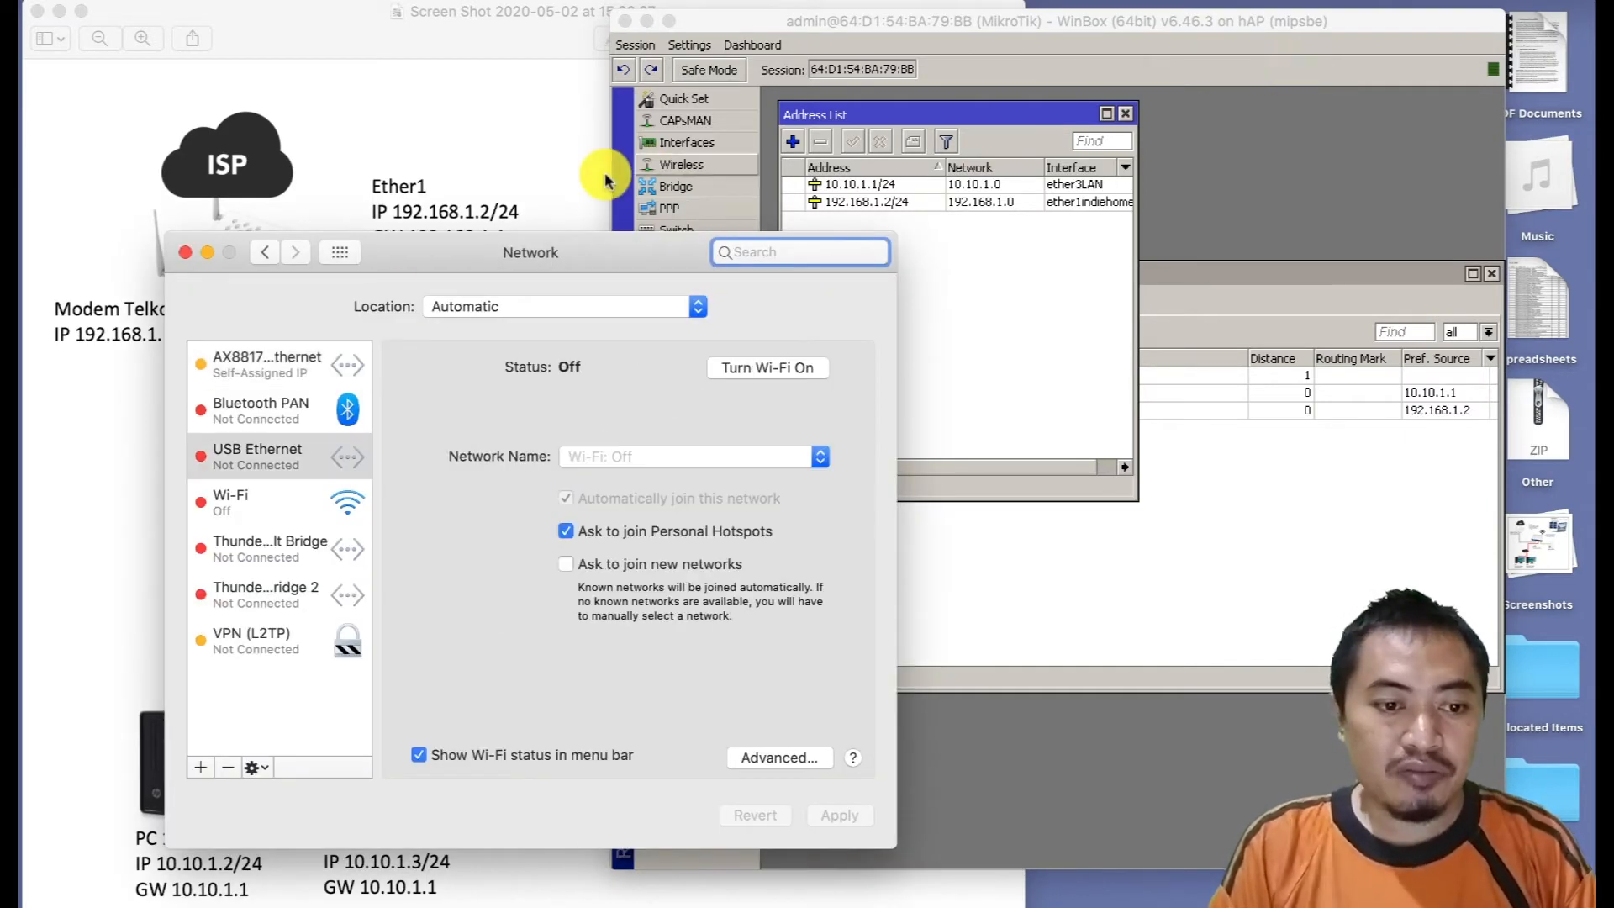
pyautogui.click(264, 364)
pyautogui.moveTo(502, 250); pyautogui.dragTo(809, 237)
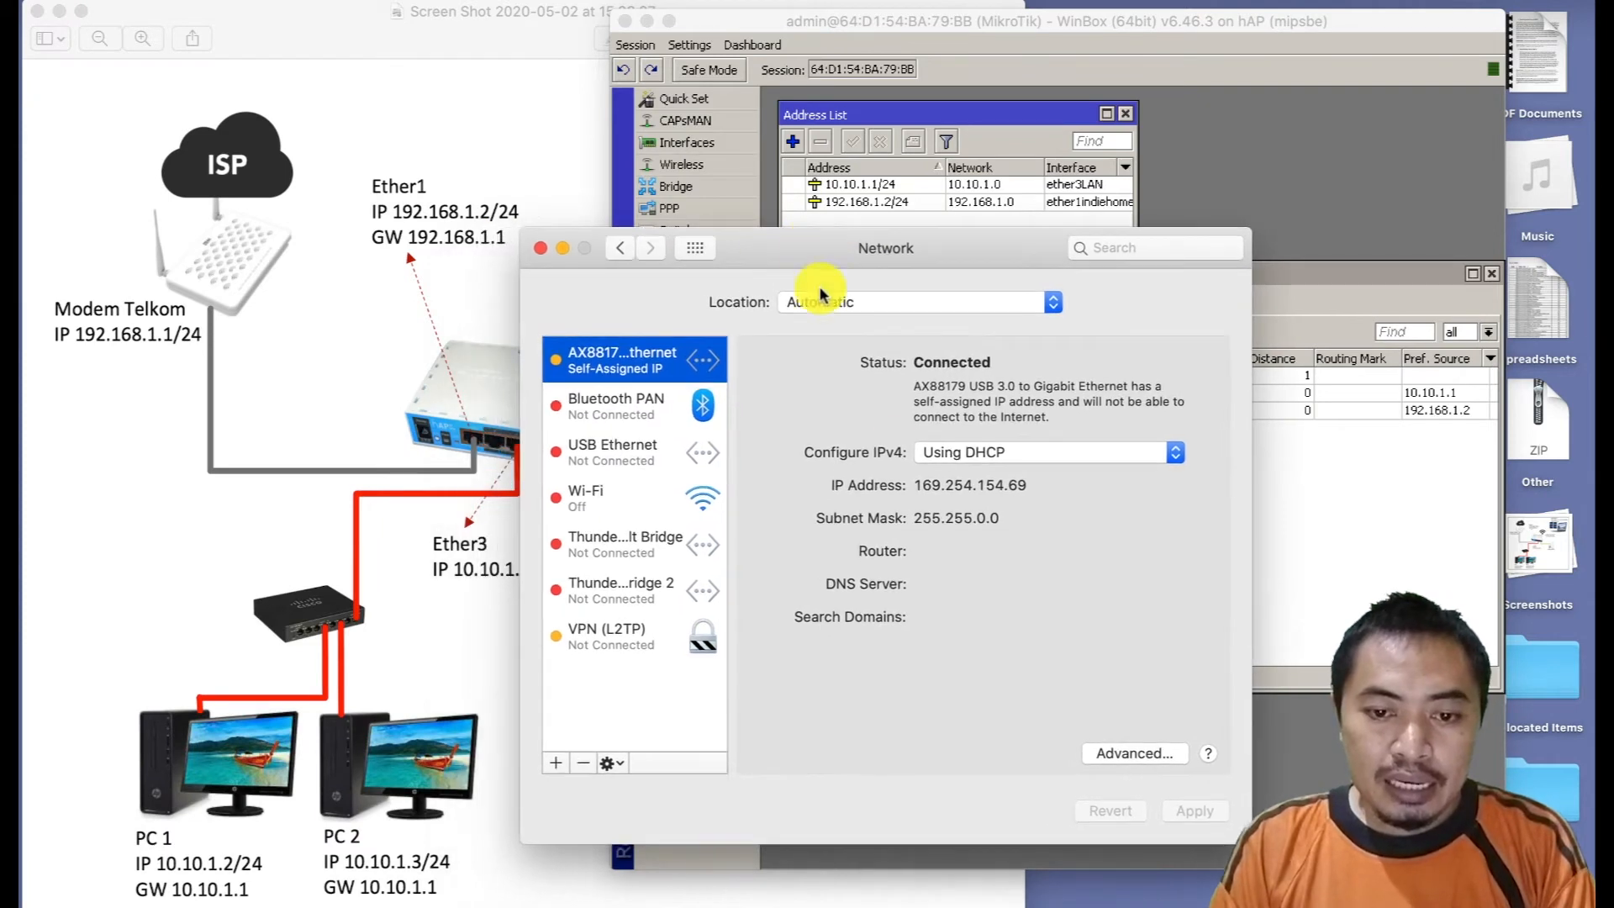
pyautogui.click(1043, 452)
pyautogui.click(967, 511)
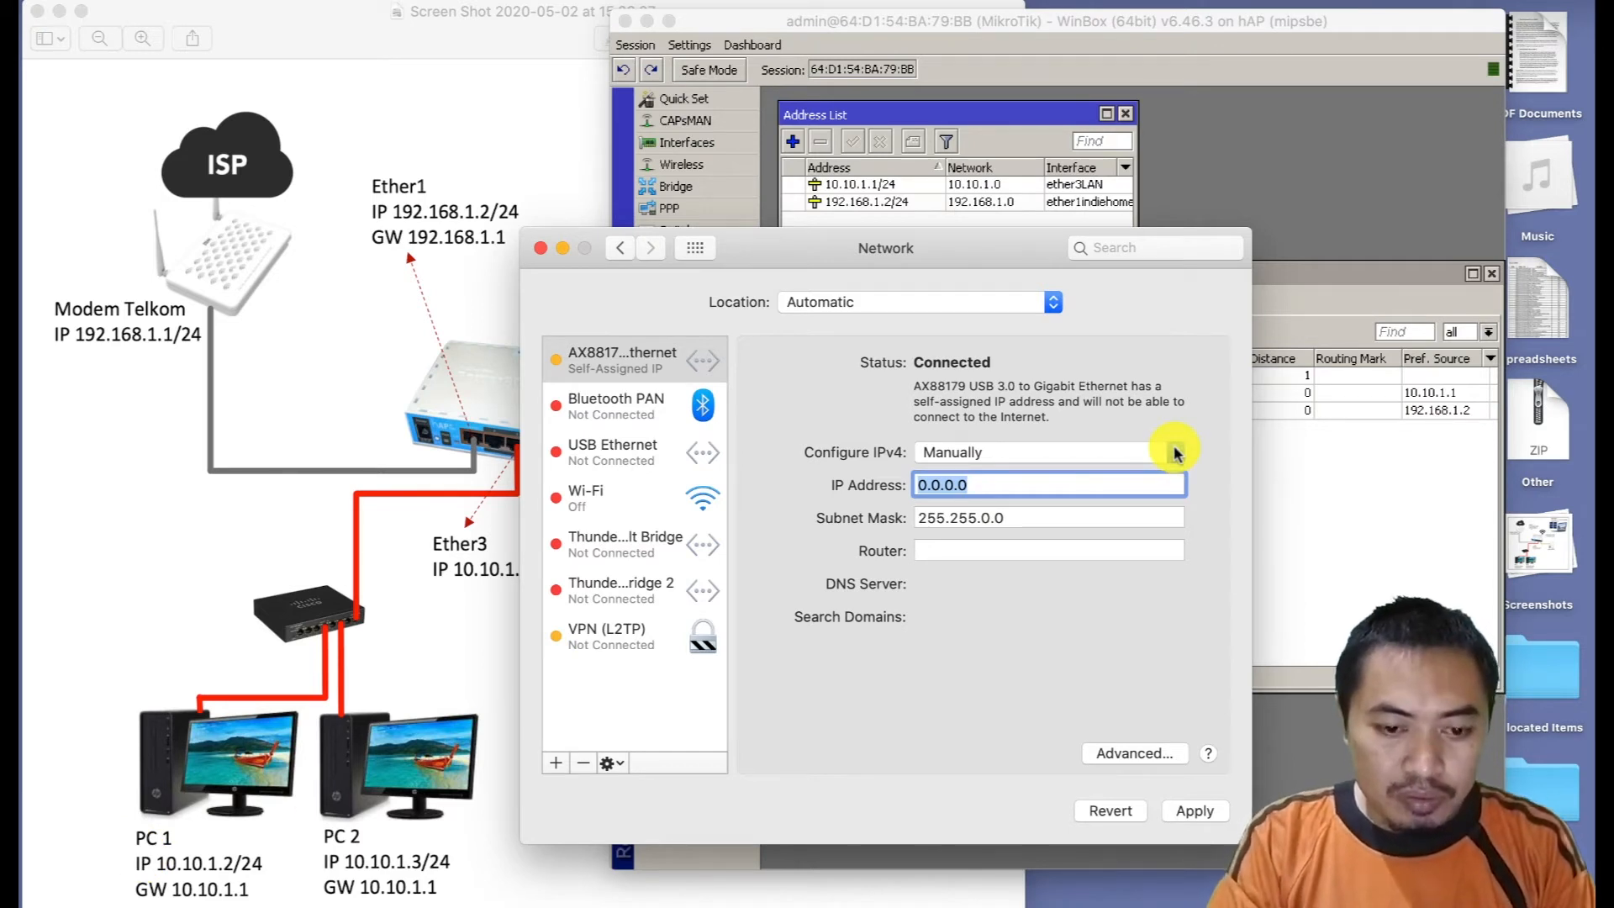
# Set the adapter's IP address to 10.10.1.2, subnet mask to 255.255.255.0 and router to 10.10.1.1.
pyautogui.press('BackSpace')
pyautogui.write('C')
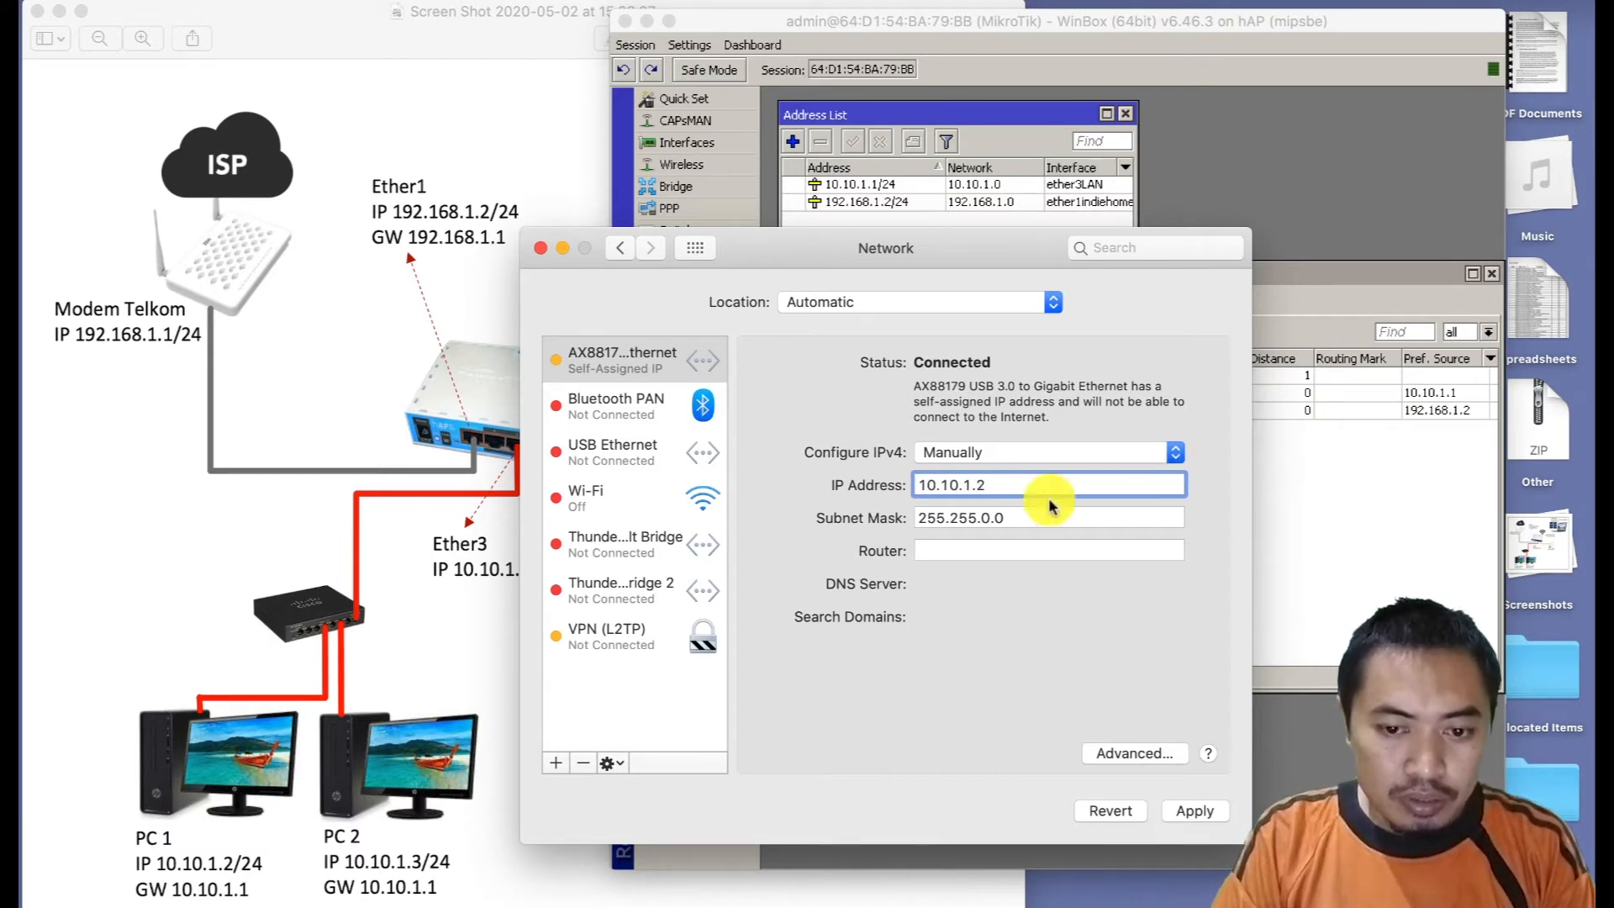
pyautogui.doubleClick(983, 517)
pyautogui.write('2')
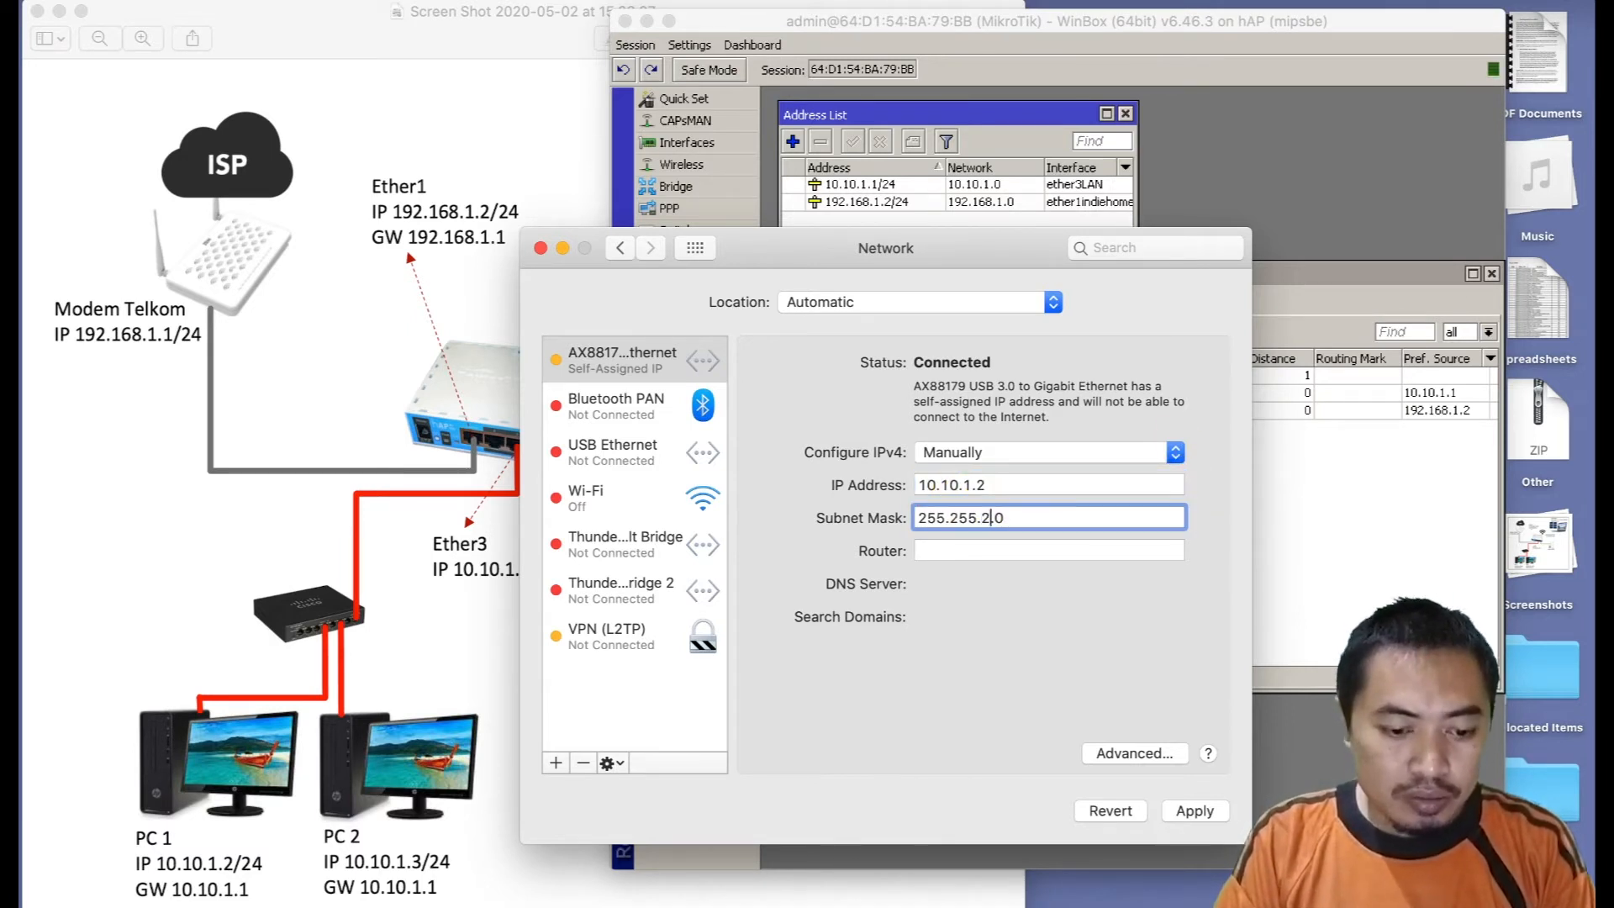
pyautogui.write('55.')
pyautogui.click(967, 551)
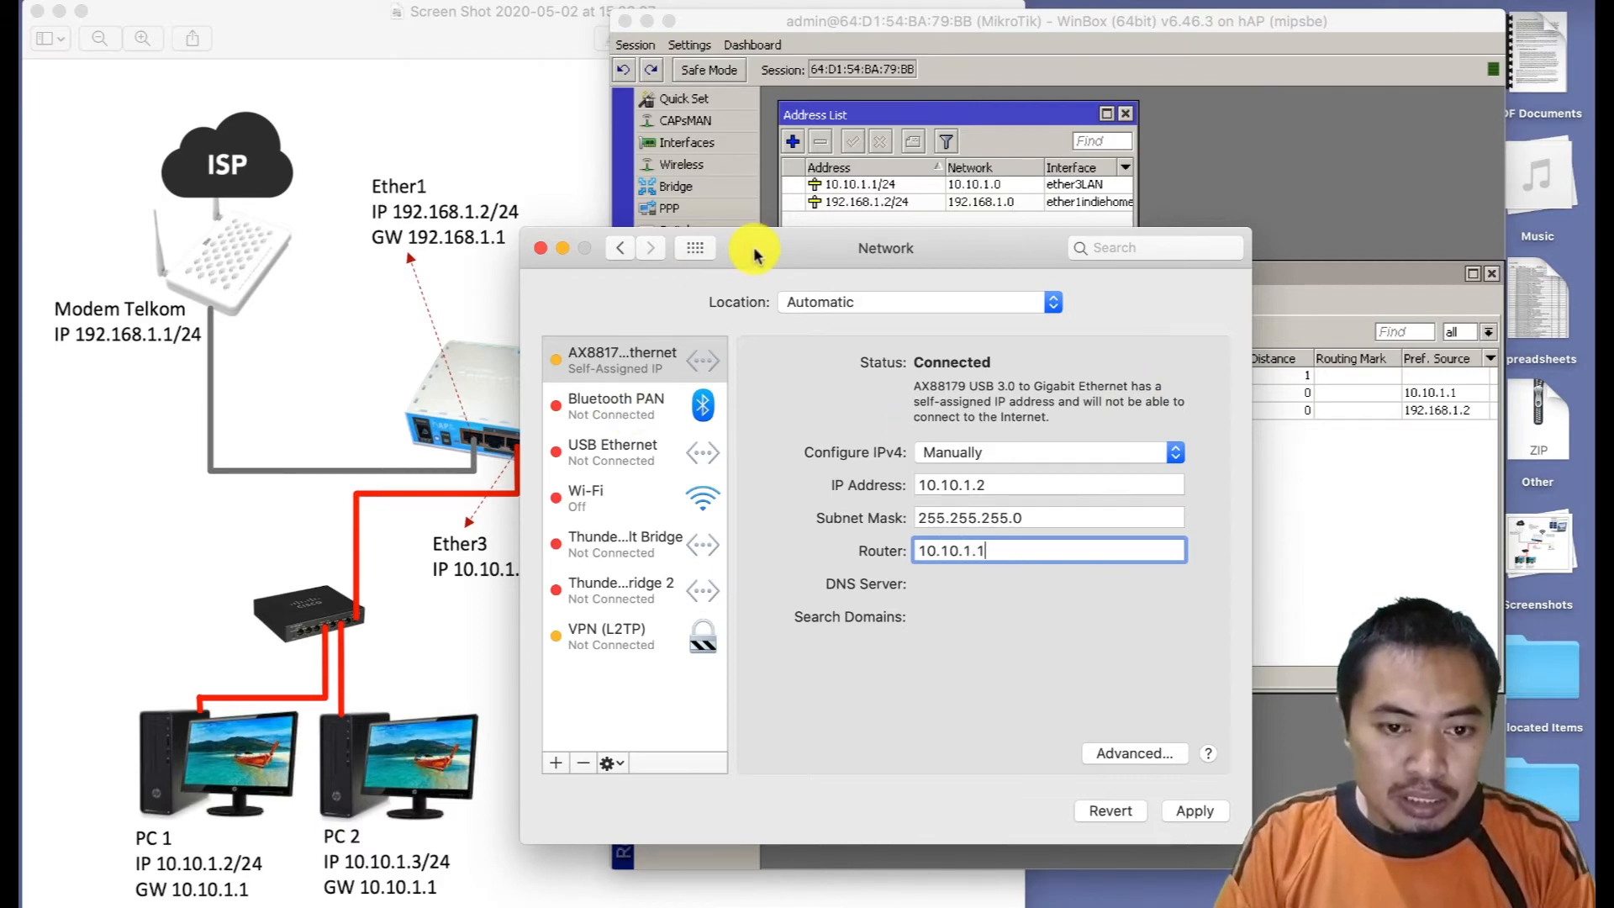
# Apply the Ethernet adapter's manual IPv4 settings and close the Network preferences.
pyautogui.moveTo(750, 246); pyautogui.dragTo(886, 152)
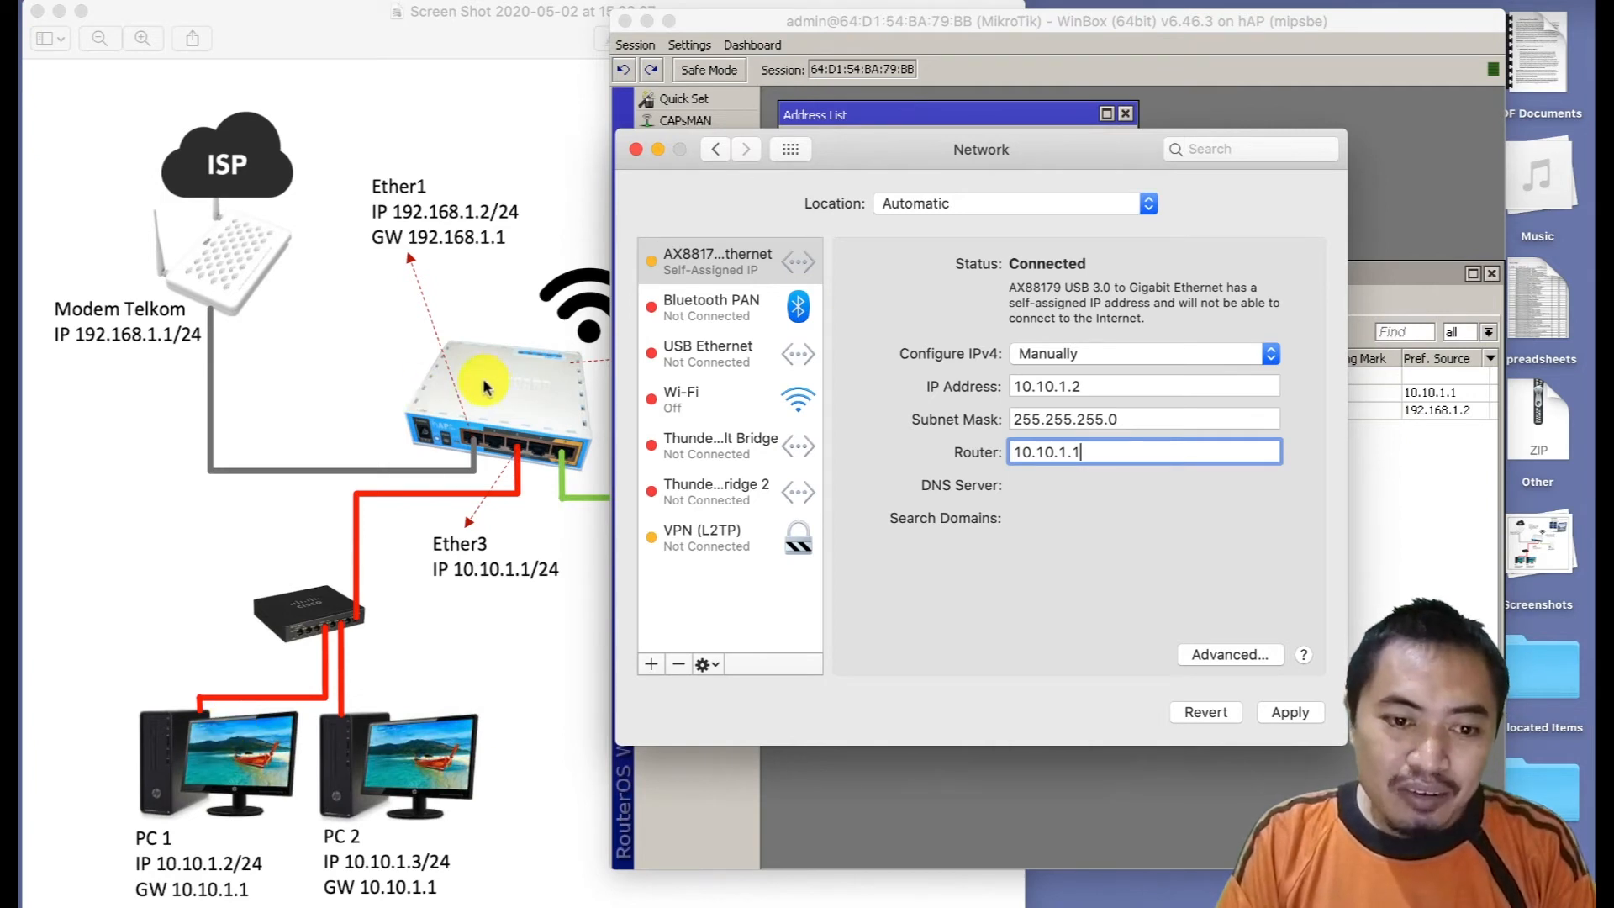
pyautogui.click(959, 12)
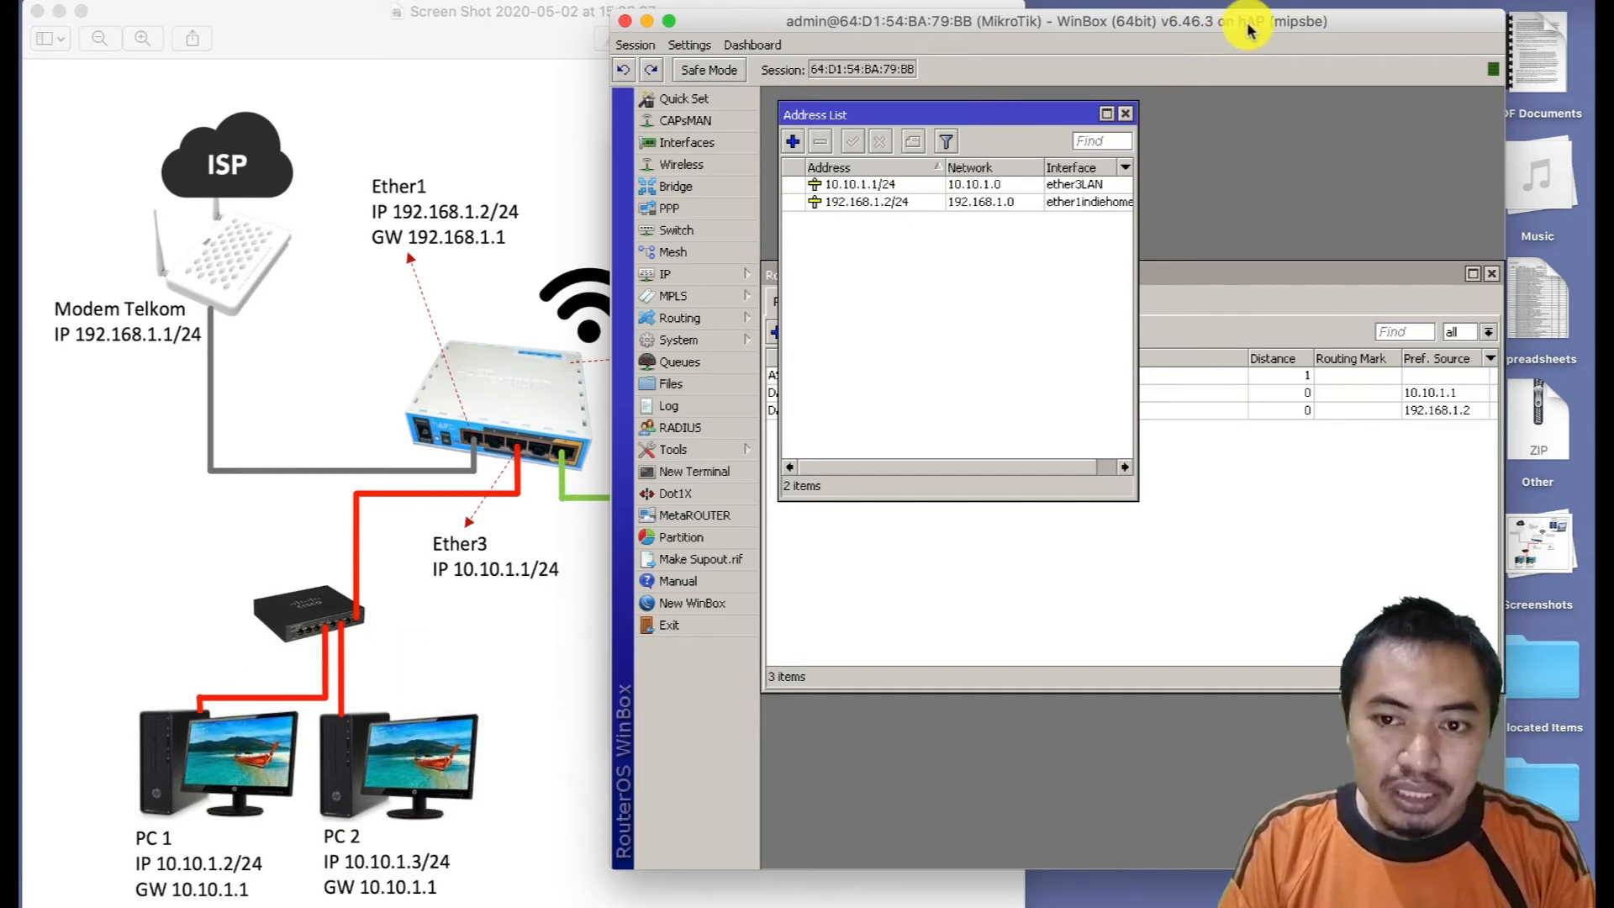
pyautogui.moveTo(1225, 21); pyautogui.dragTo(924, 21)
pyautogui.click(1293, 210)
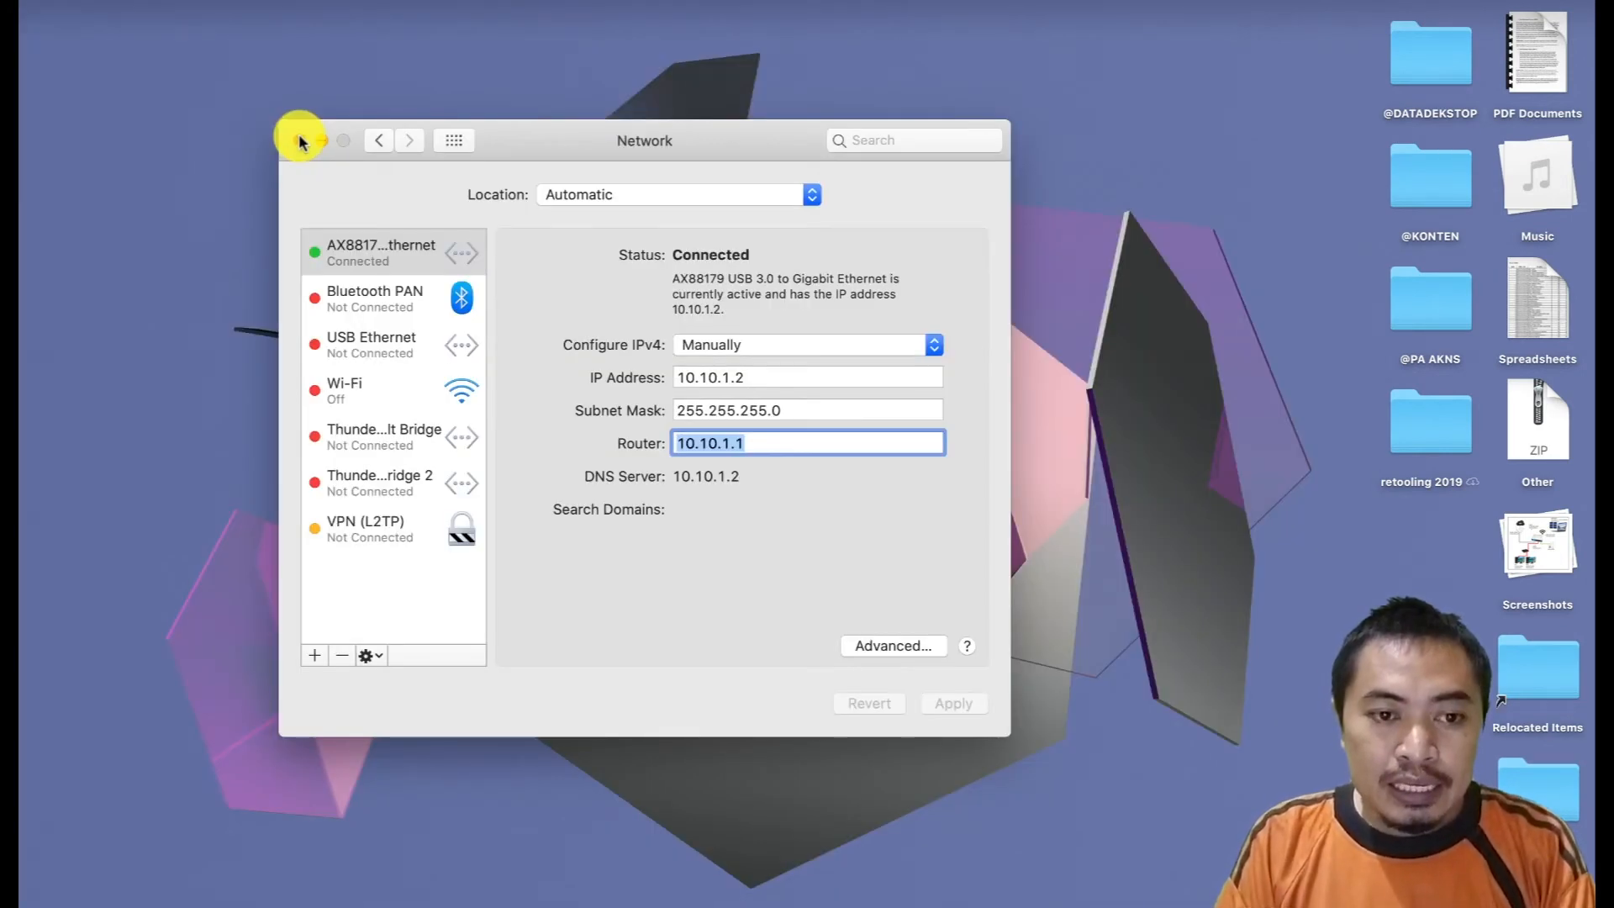
pyautogui.click(301, 141)
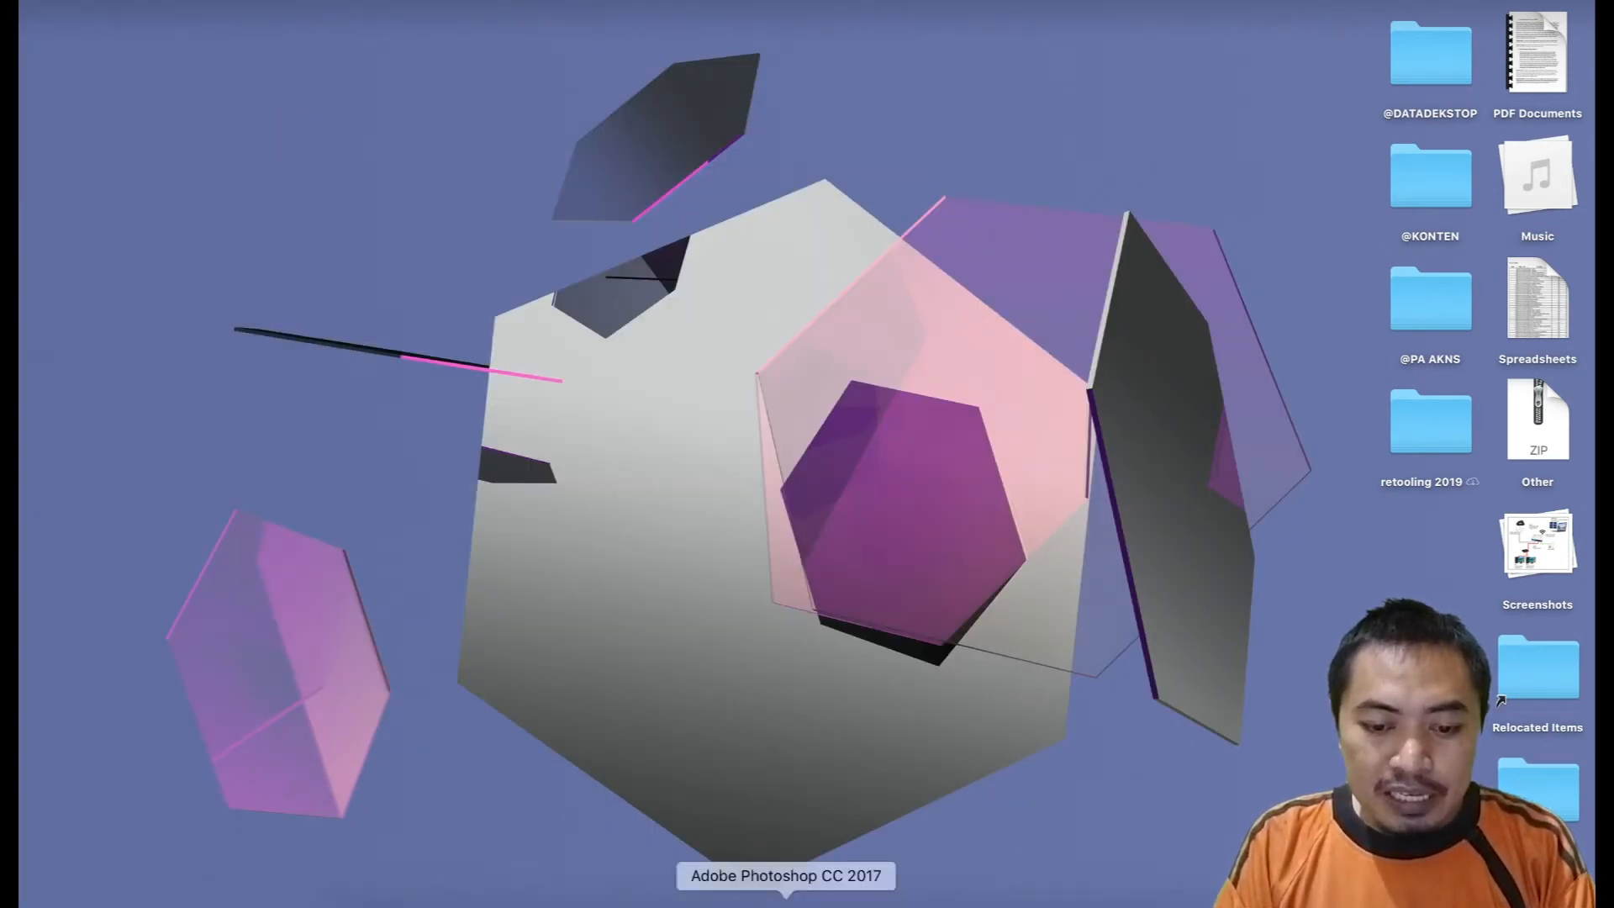
# Switch to the Mac's Terminal, try pinging google.com from the client computer, and stop the ping.
pyautogui.click(990, 895)
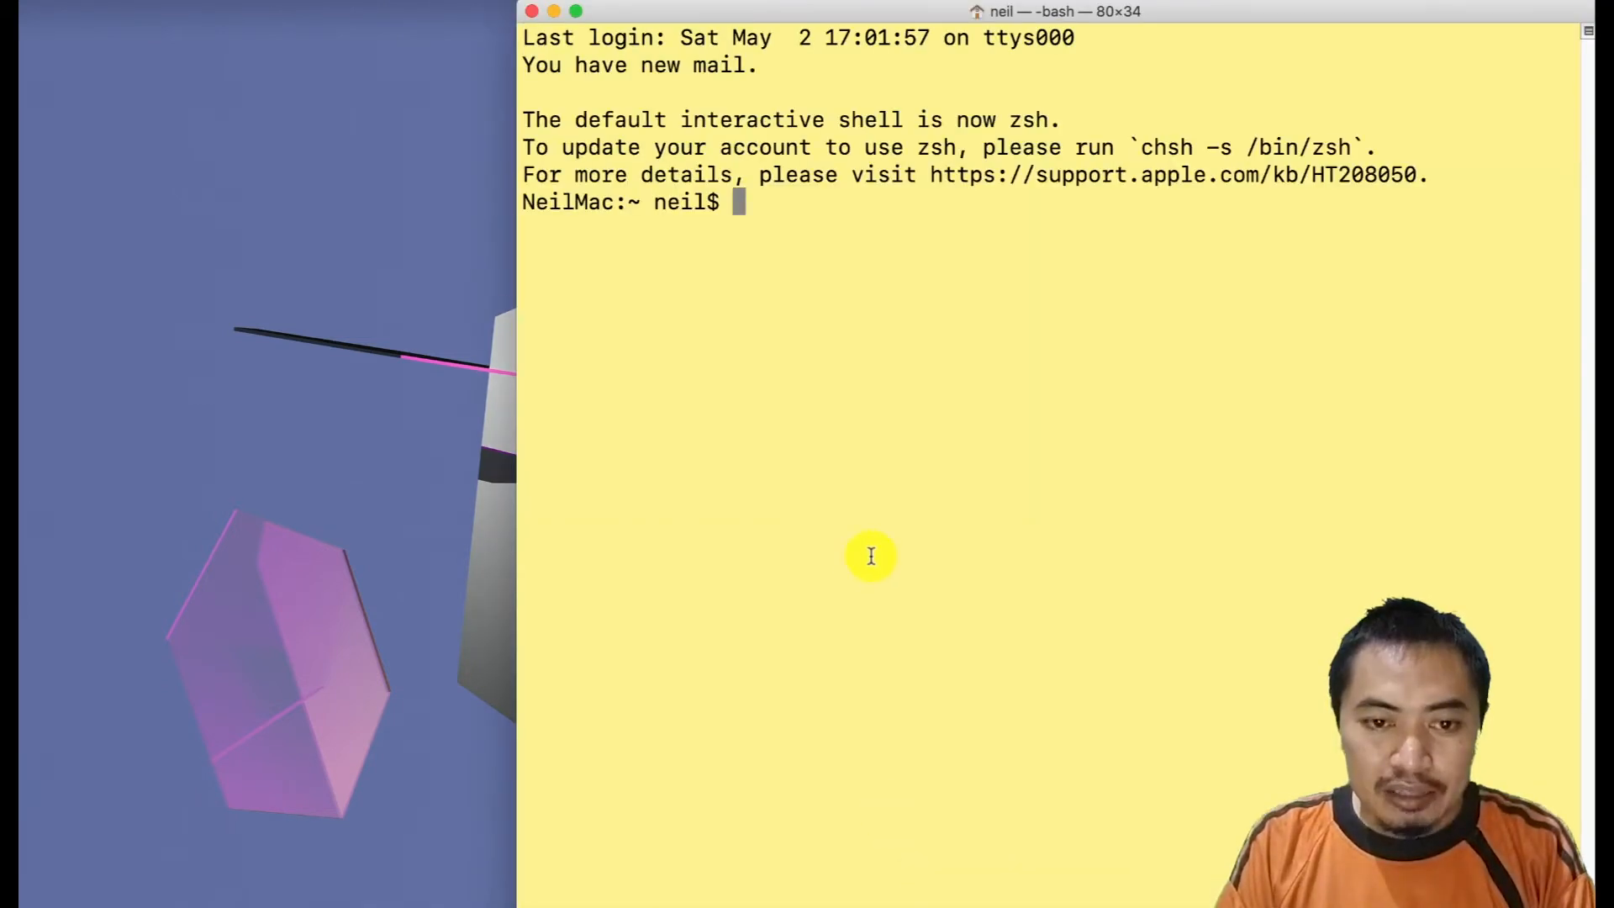
pyautogui.write('ping')
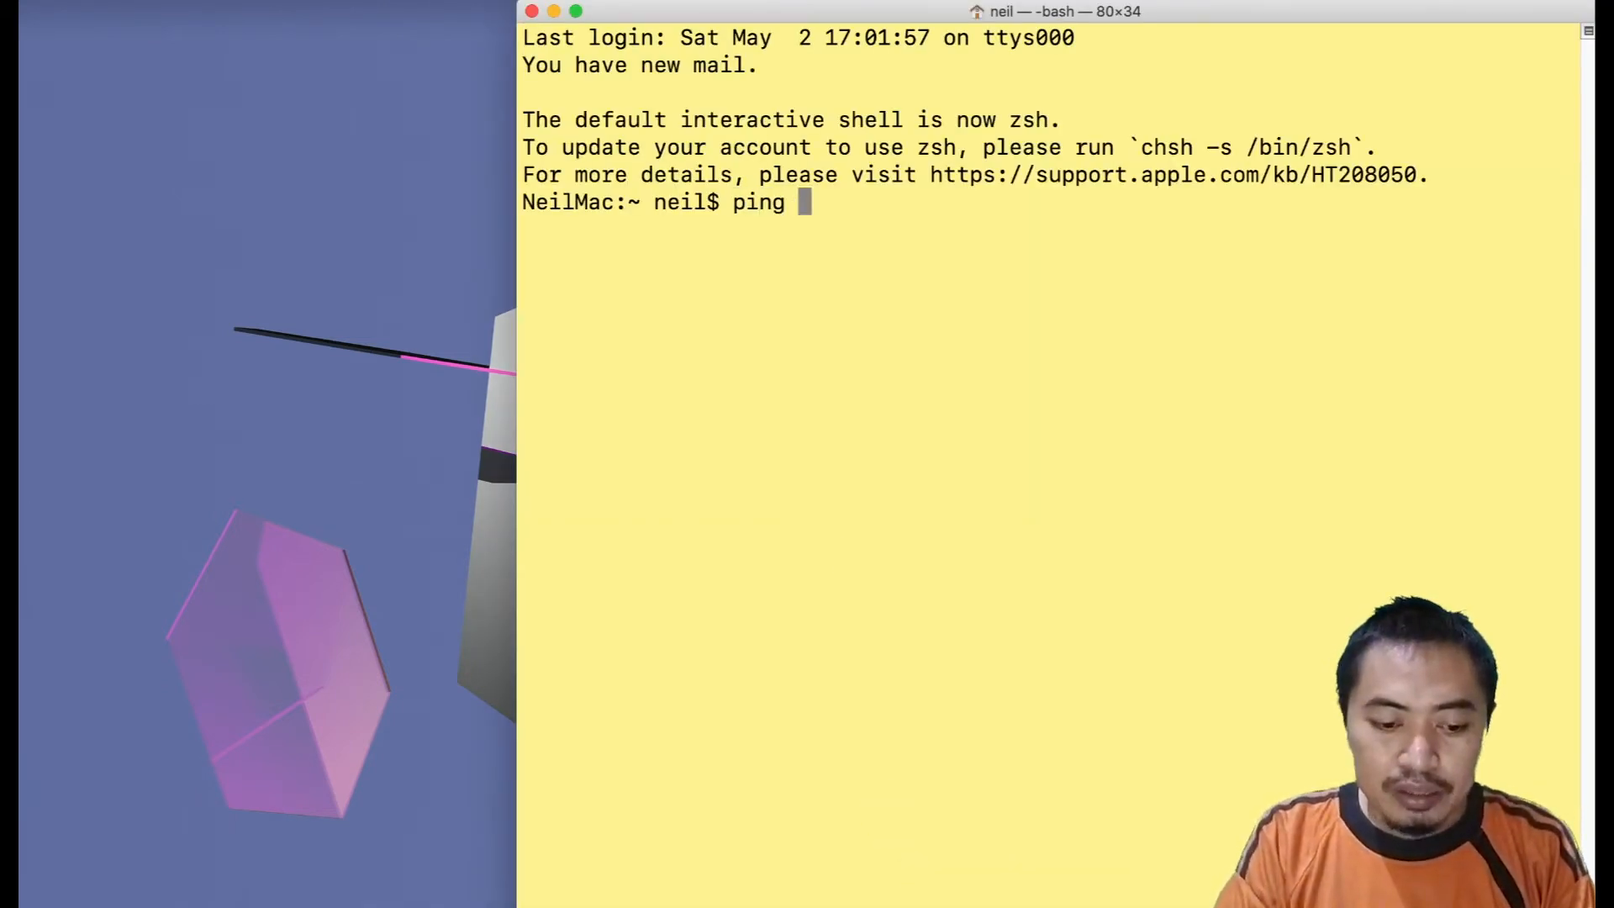
pyautogui.write(' google.com')
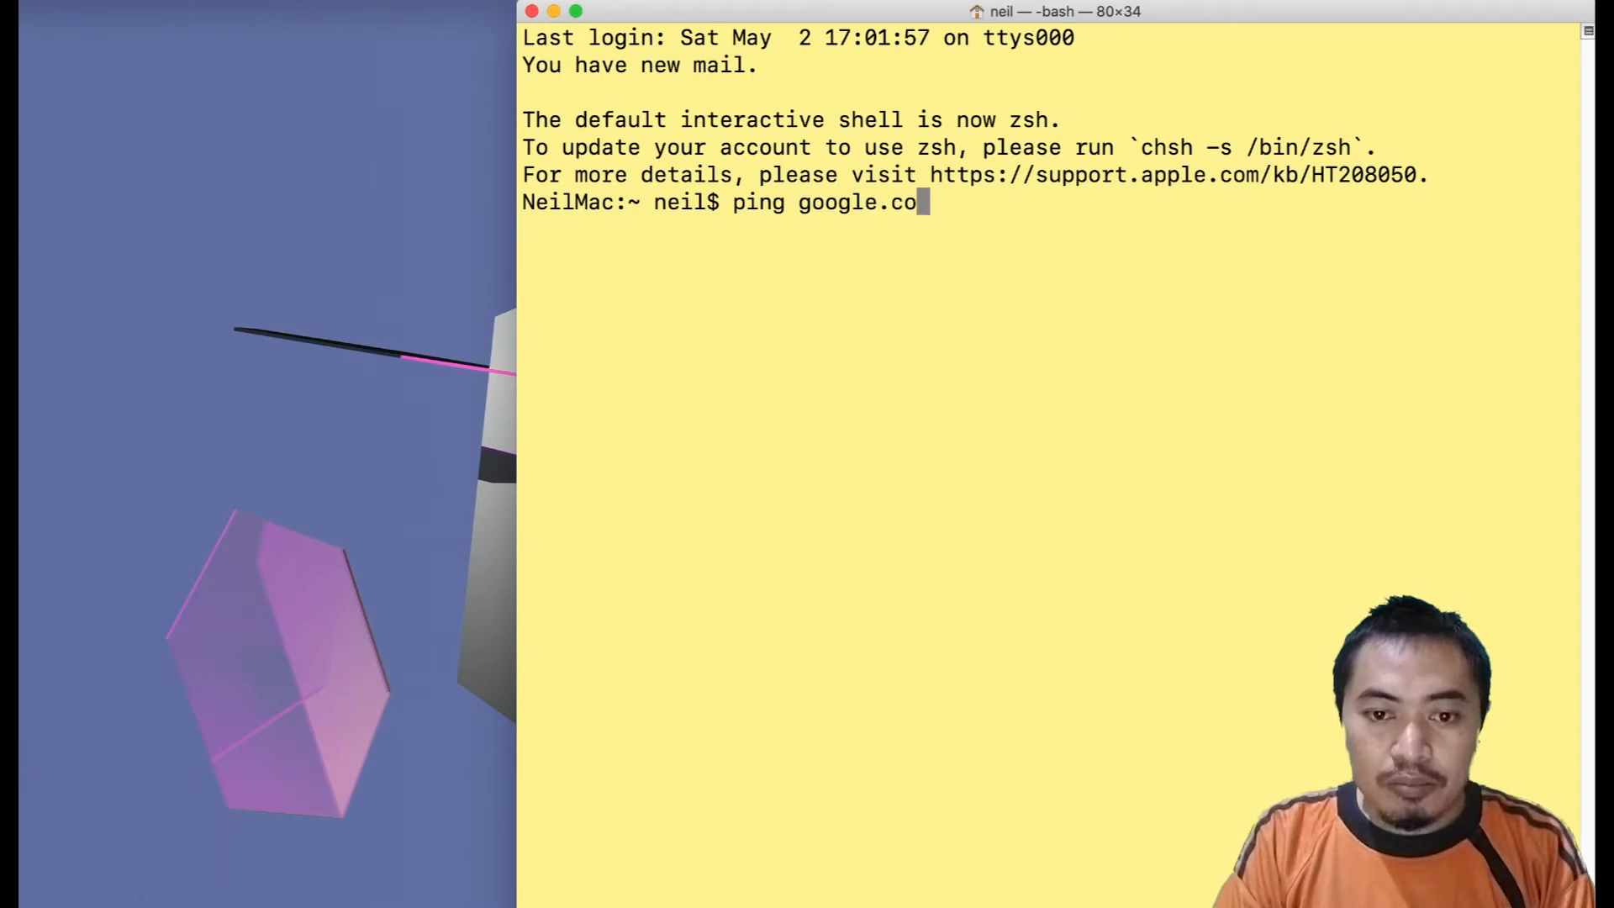
pyautogui.press('Return')
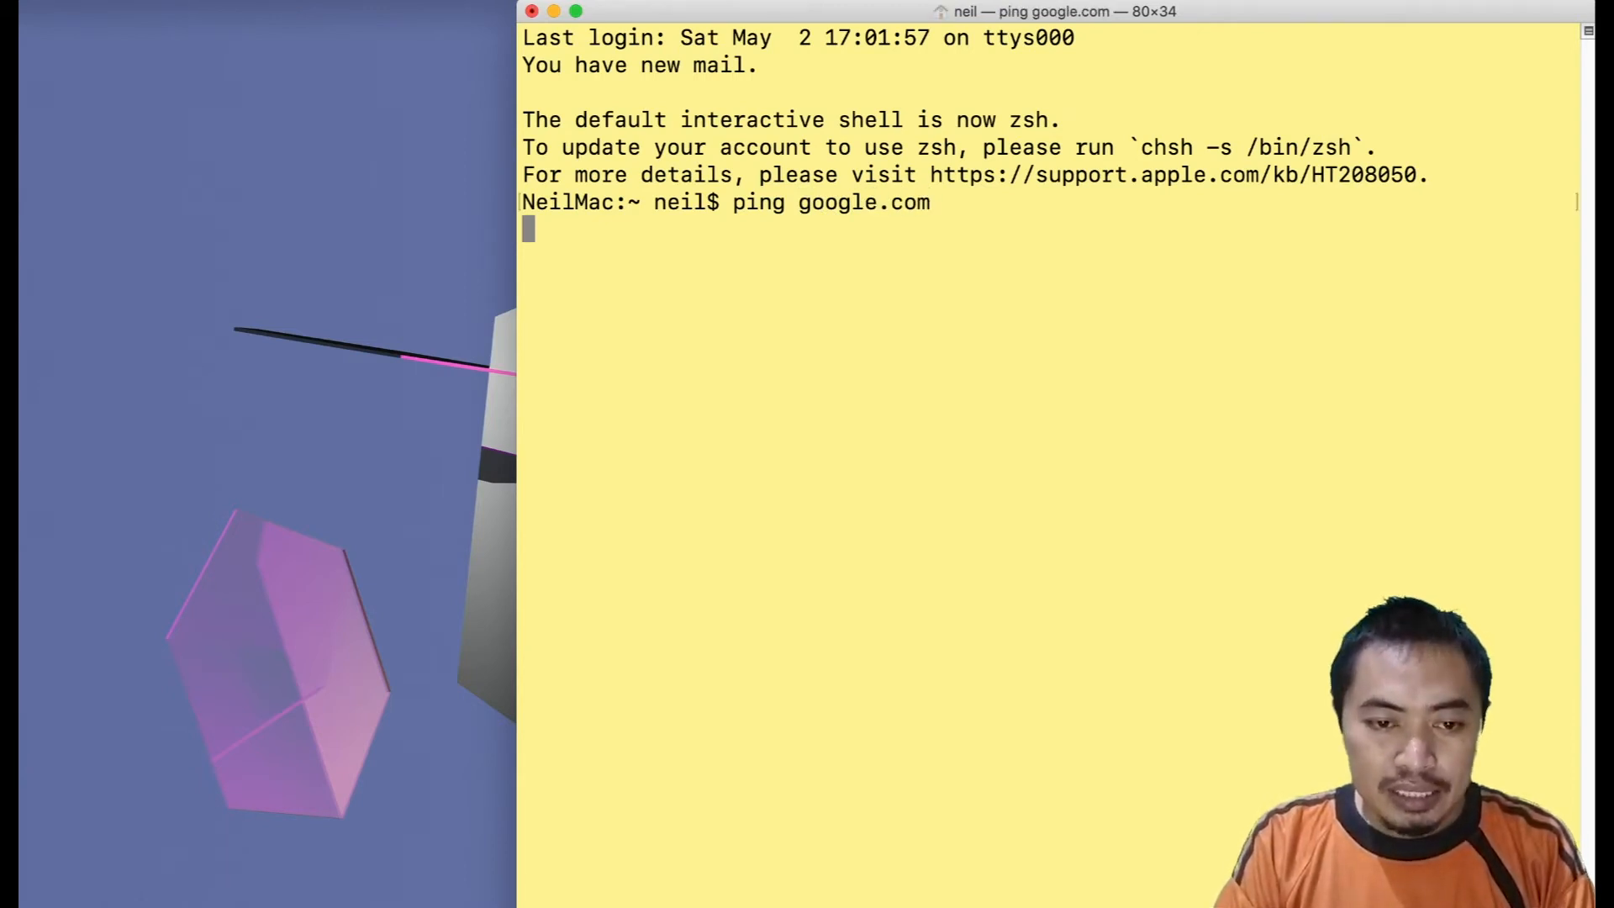
pyautogui.hotkey('ctrl', 'c')
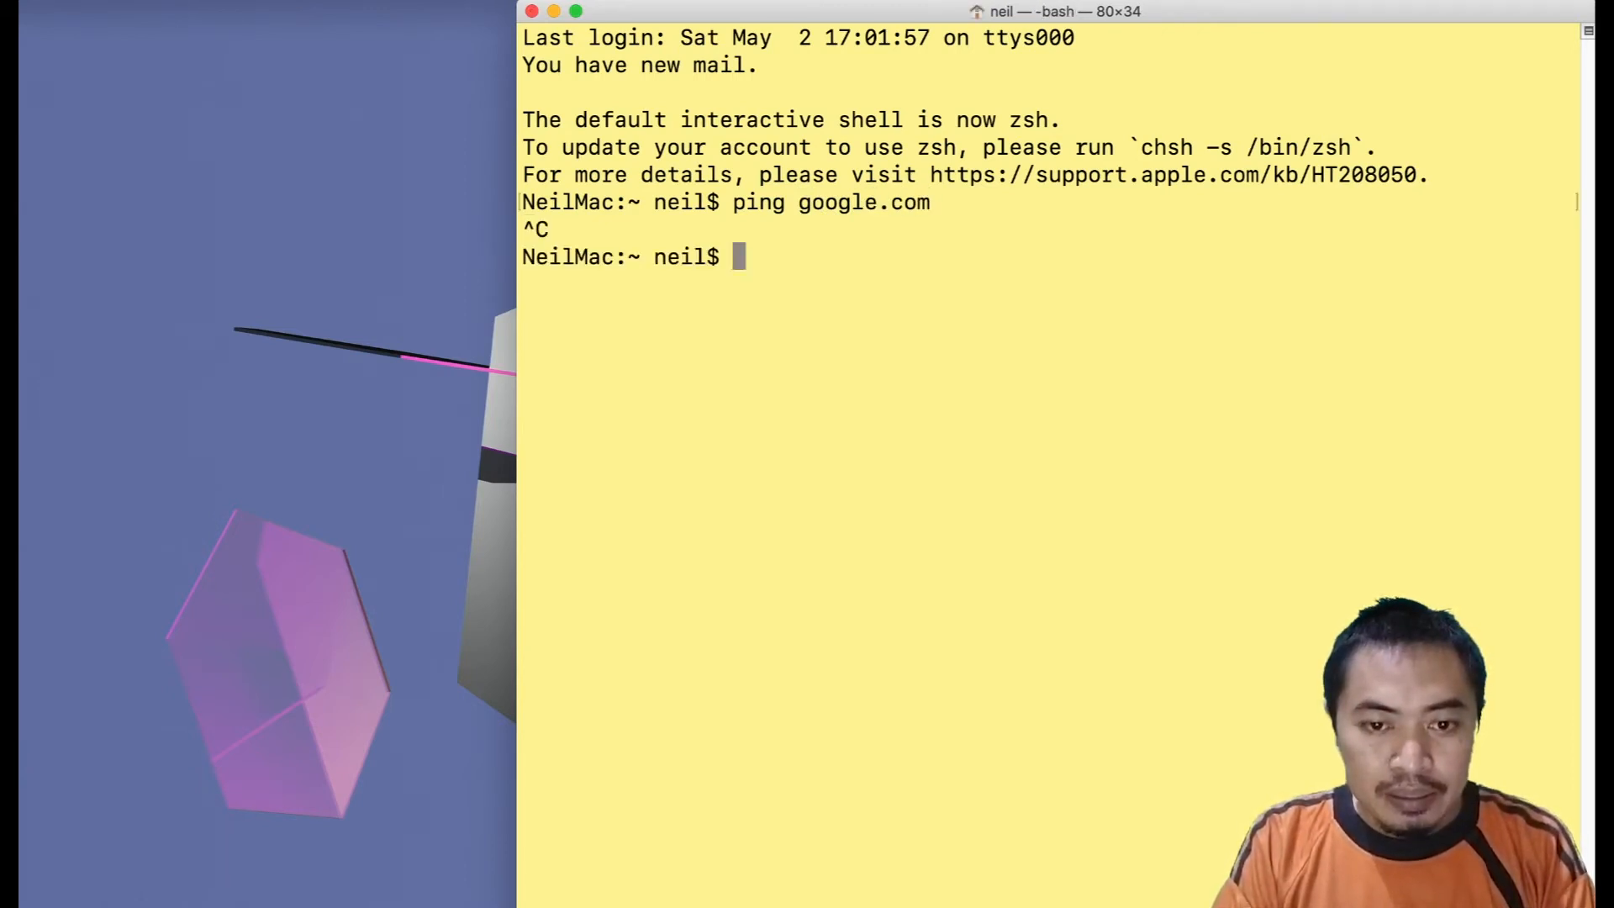
# Ping 8.8.8.8 from the client computer and stop the ping.
pyautogui.write('ping 8.8.8.8')
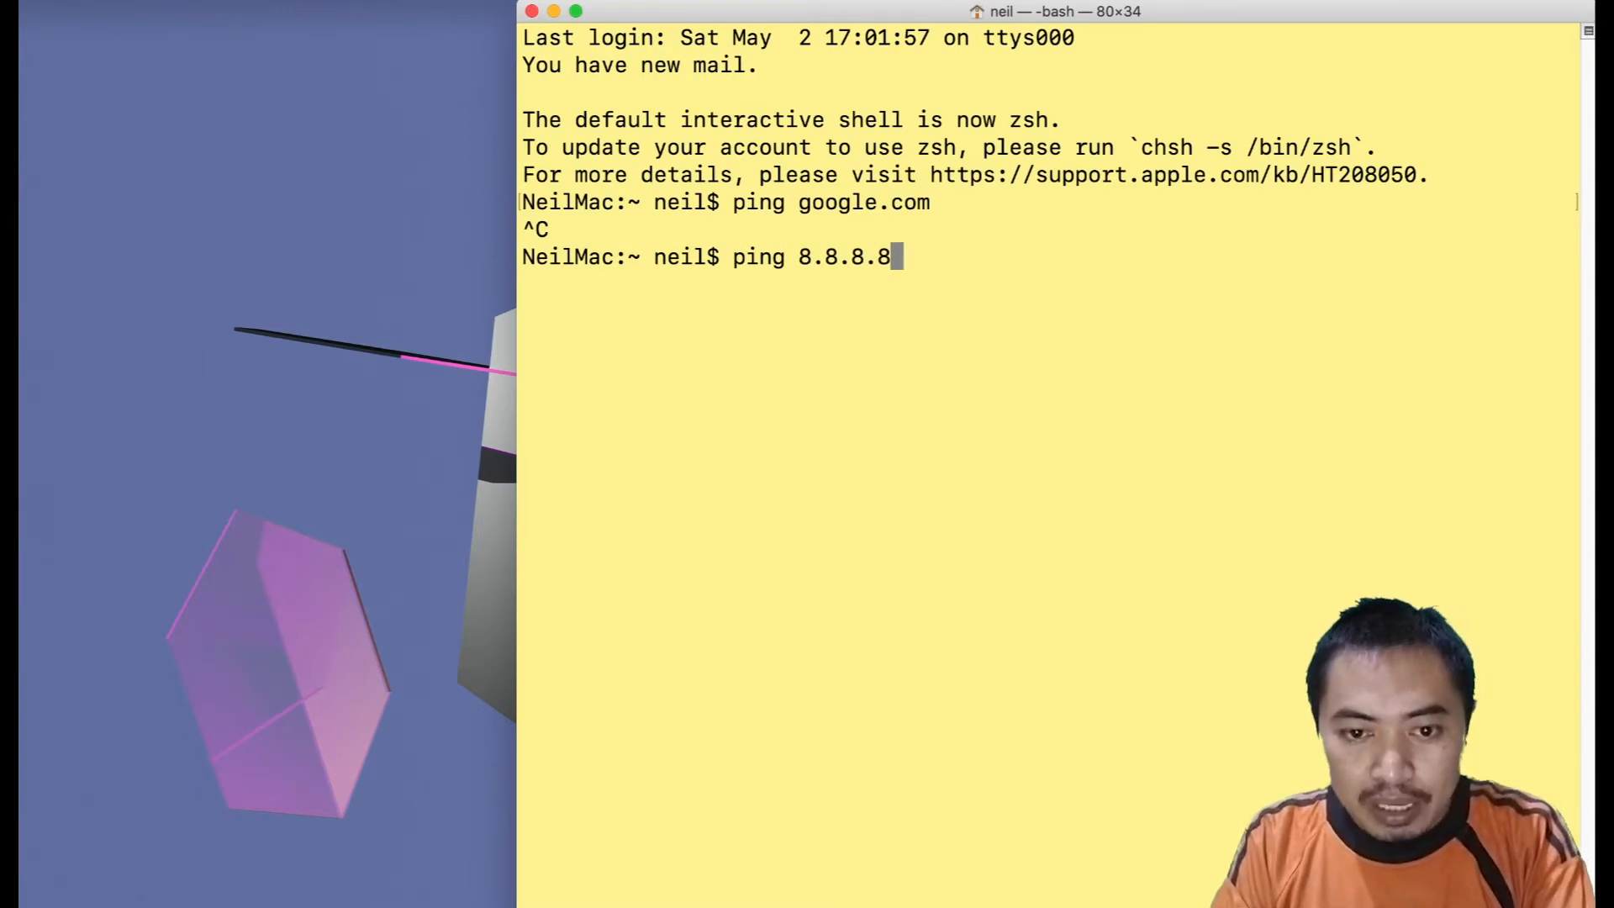
pyautogui.press('Return')
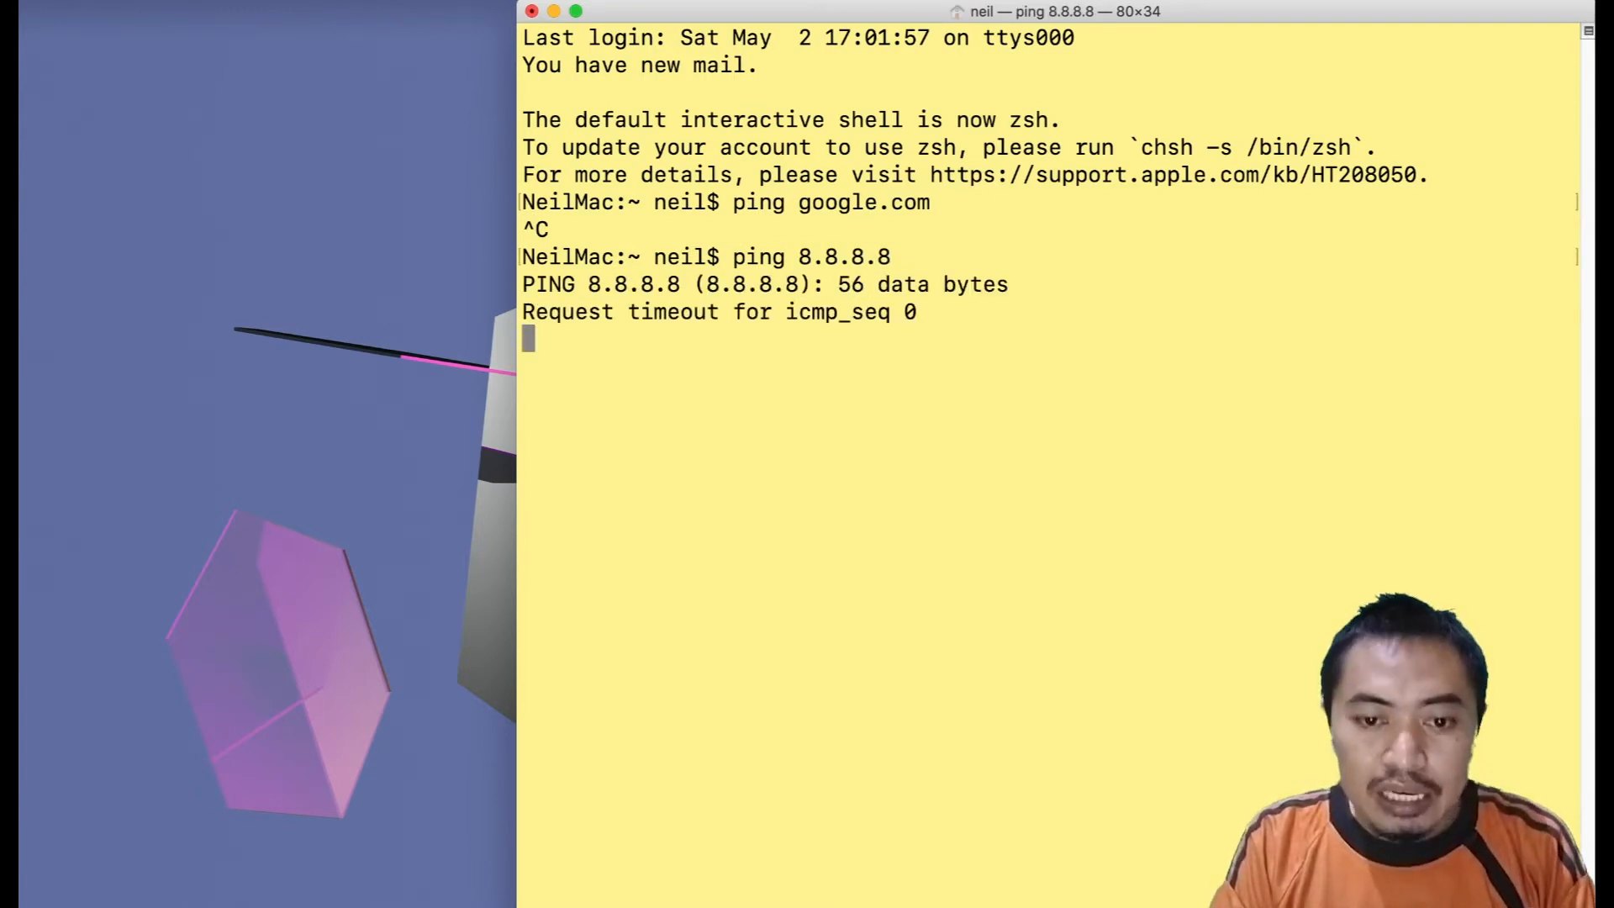
pyautogui.hotkey('ctrl', 'c')
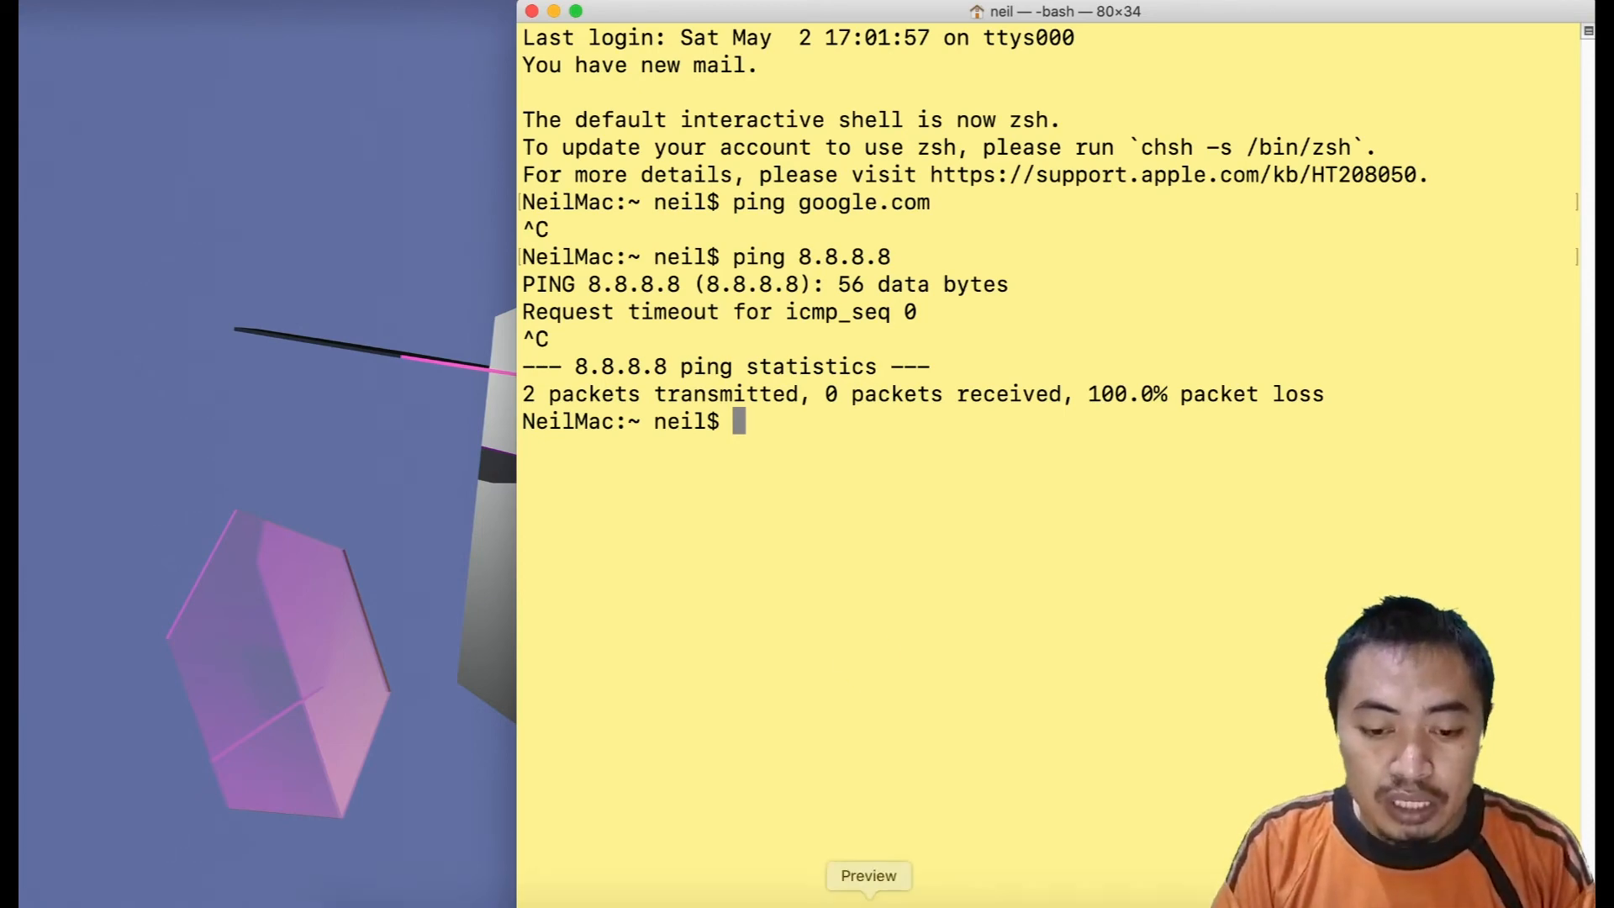
# Consult the network diagram, switch to WinBox, and open the firewall's NAT rules.
pyautogui.click(1069, 895)
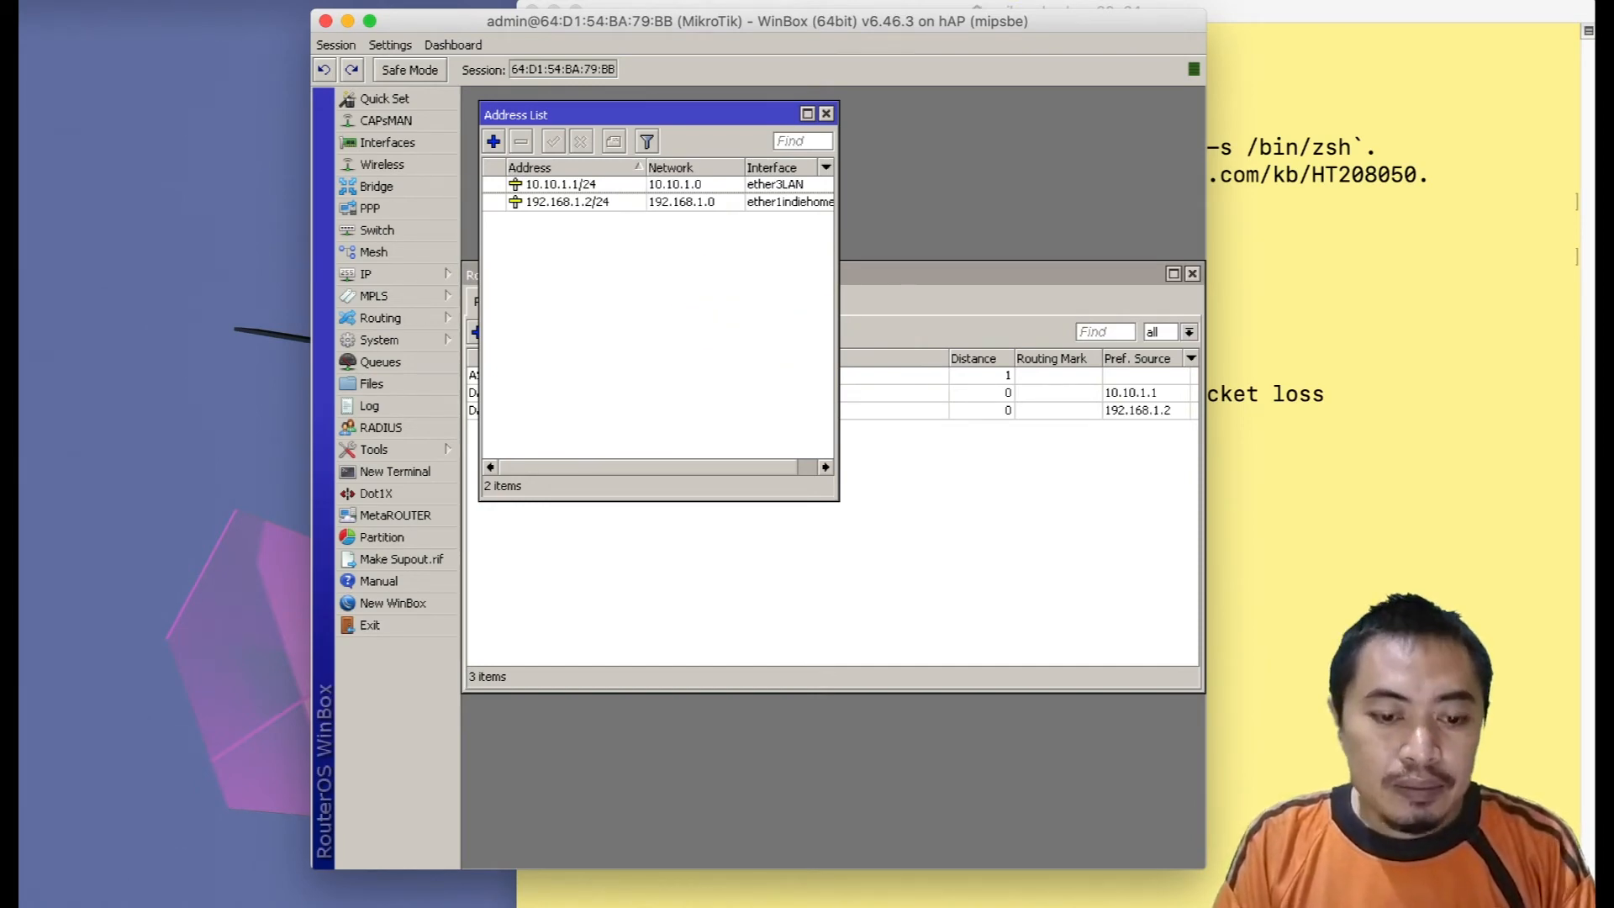
pyautogui.click(1093, 901)
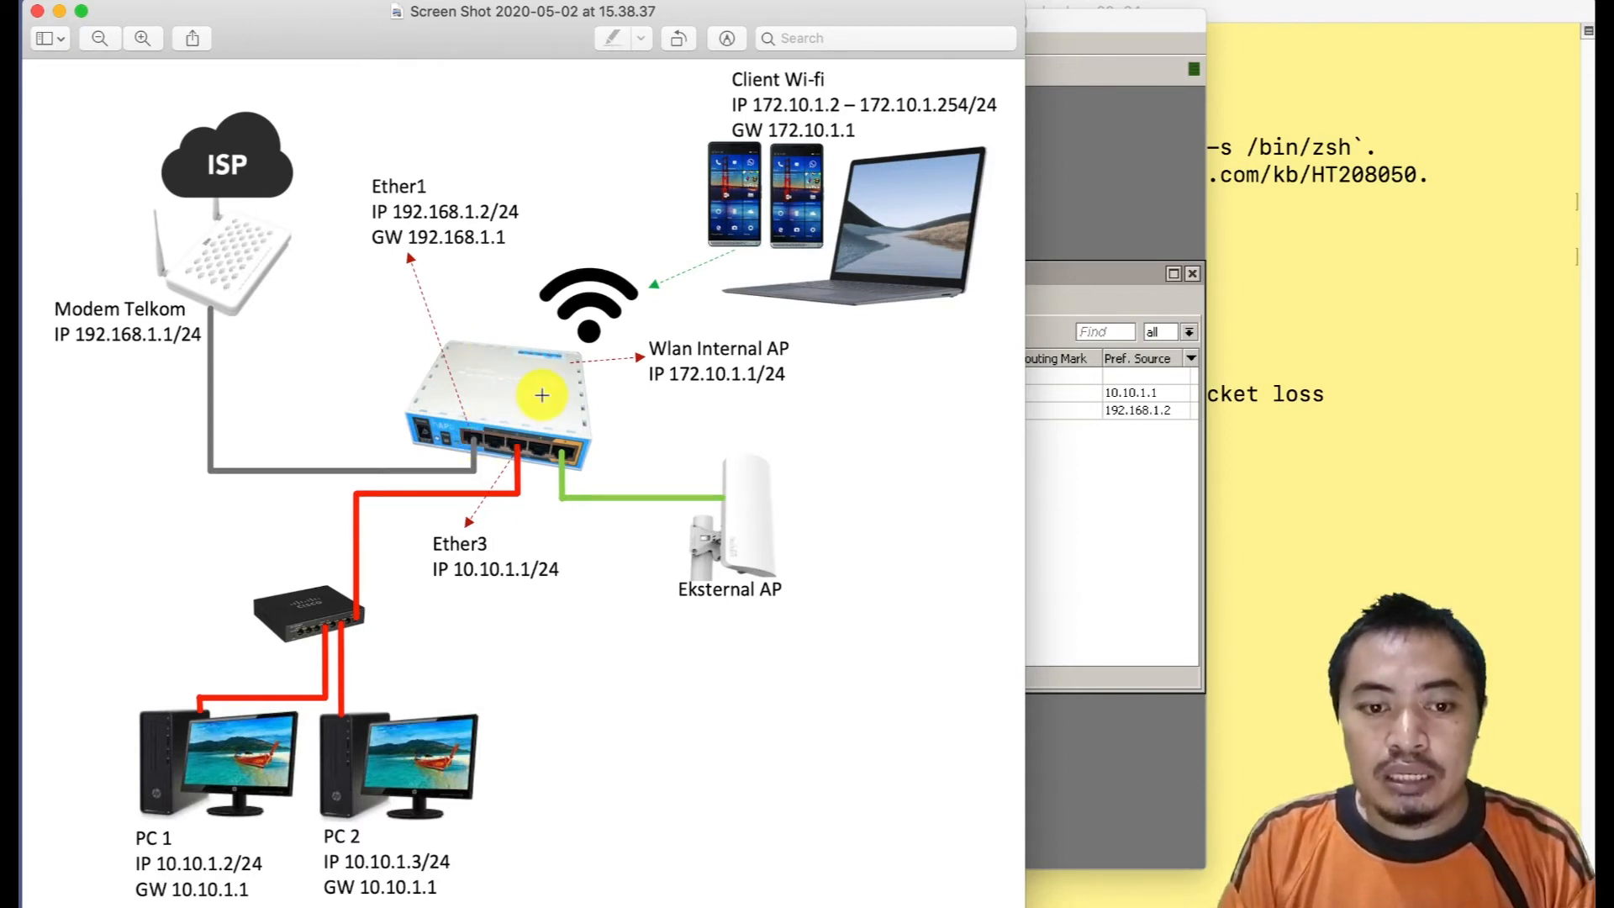
pyautogui.click(1141, 464)
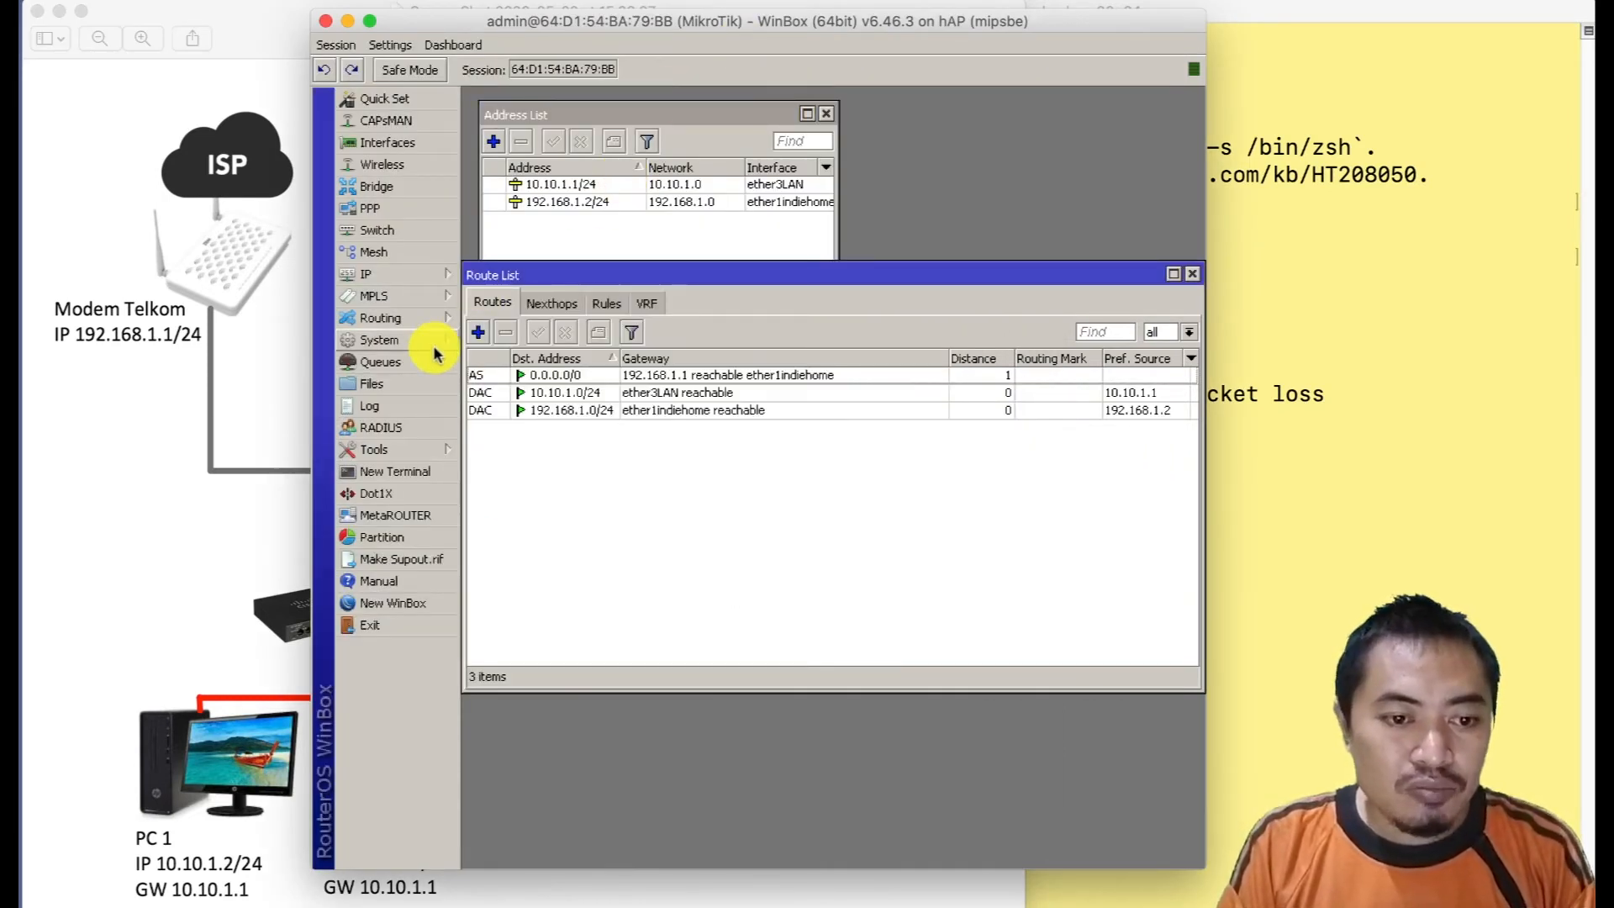
pyautogui.click(416, 280)
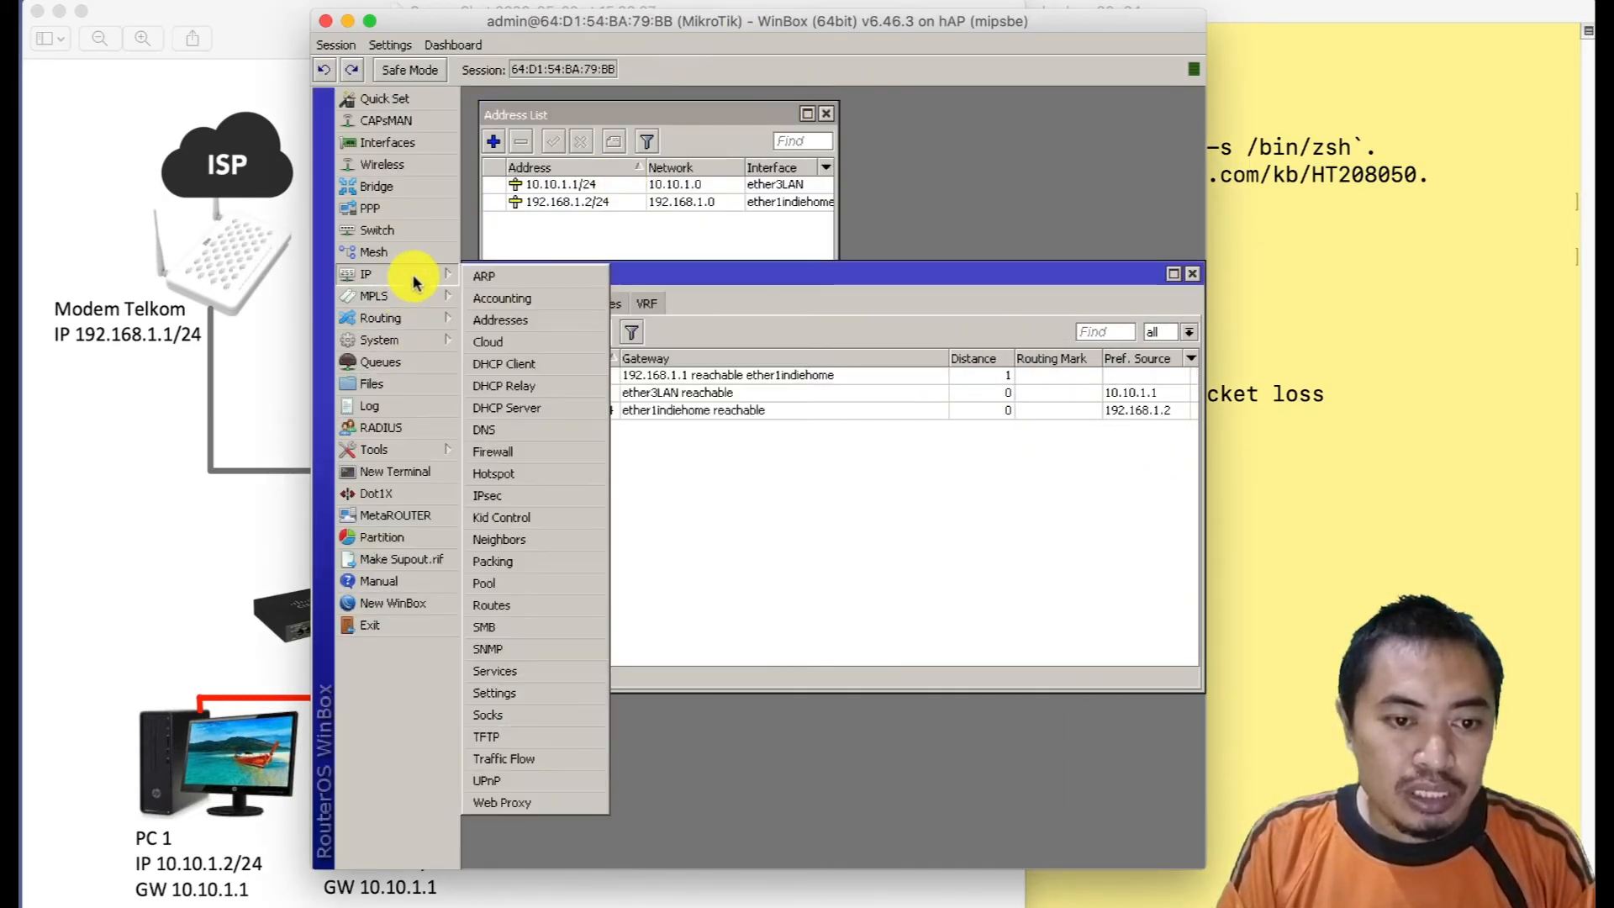
pyautogui.click(521, 453)
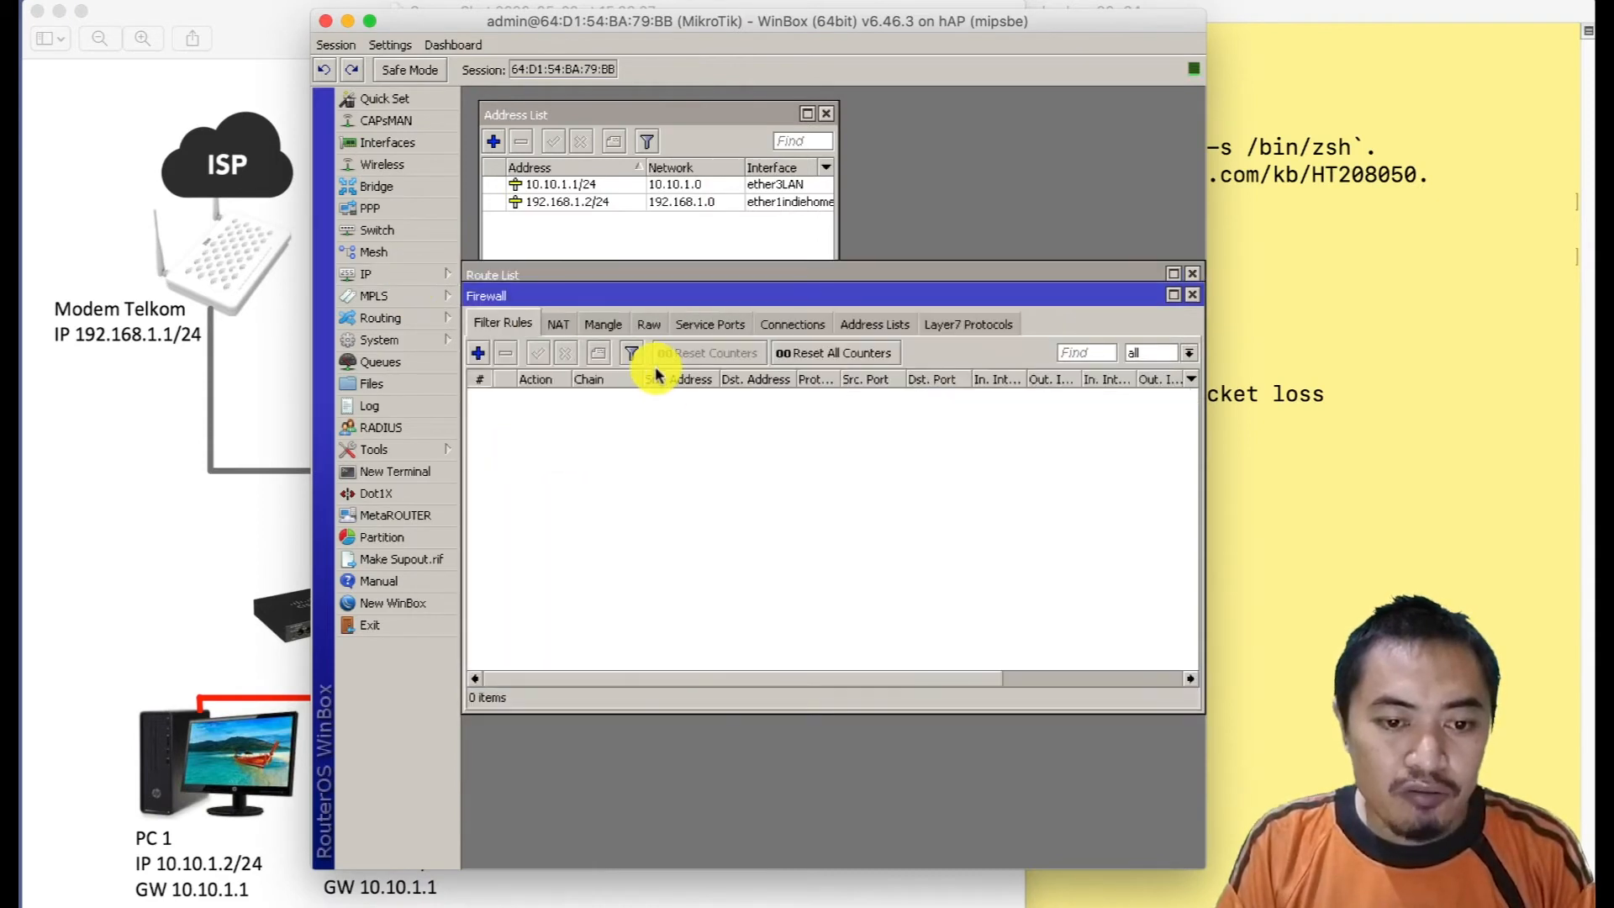
pyautogui.click(565, 328)
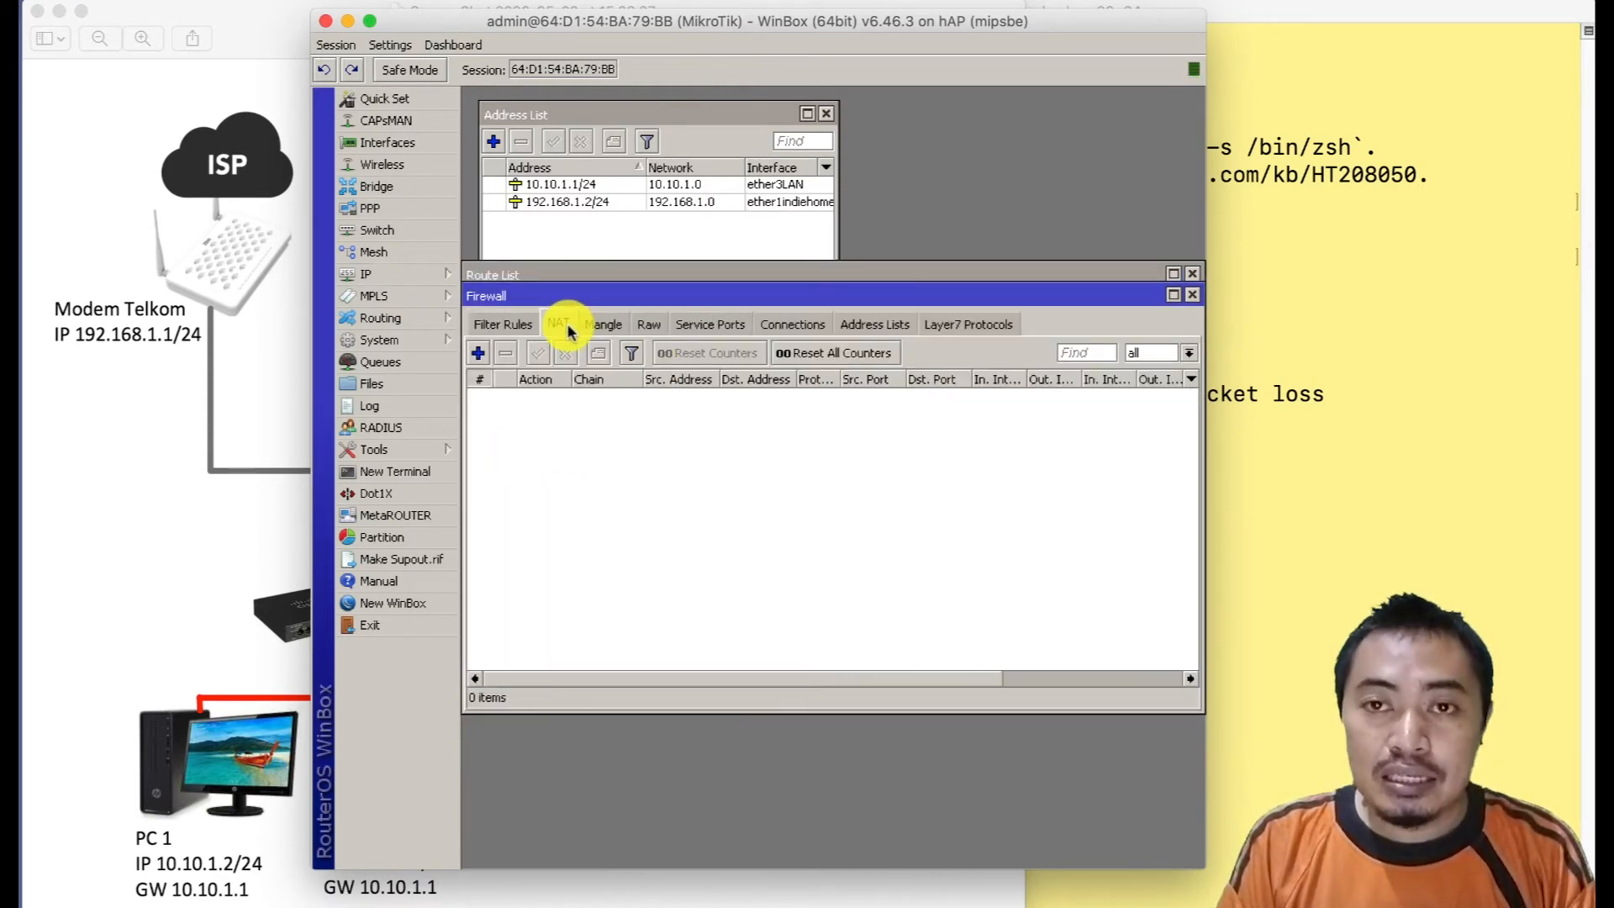
# Add a NAT rule on the srcnat chain with the action masquerade.
pyautogui.click(478, 354)
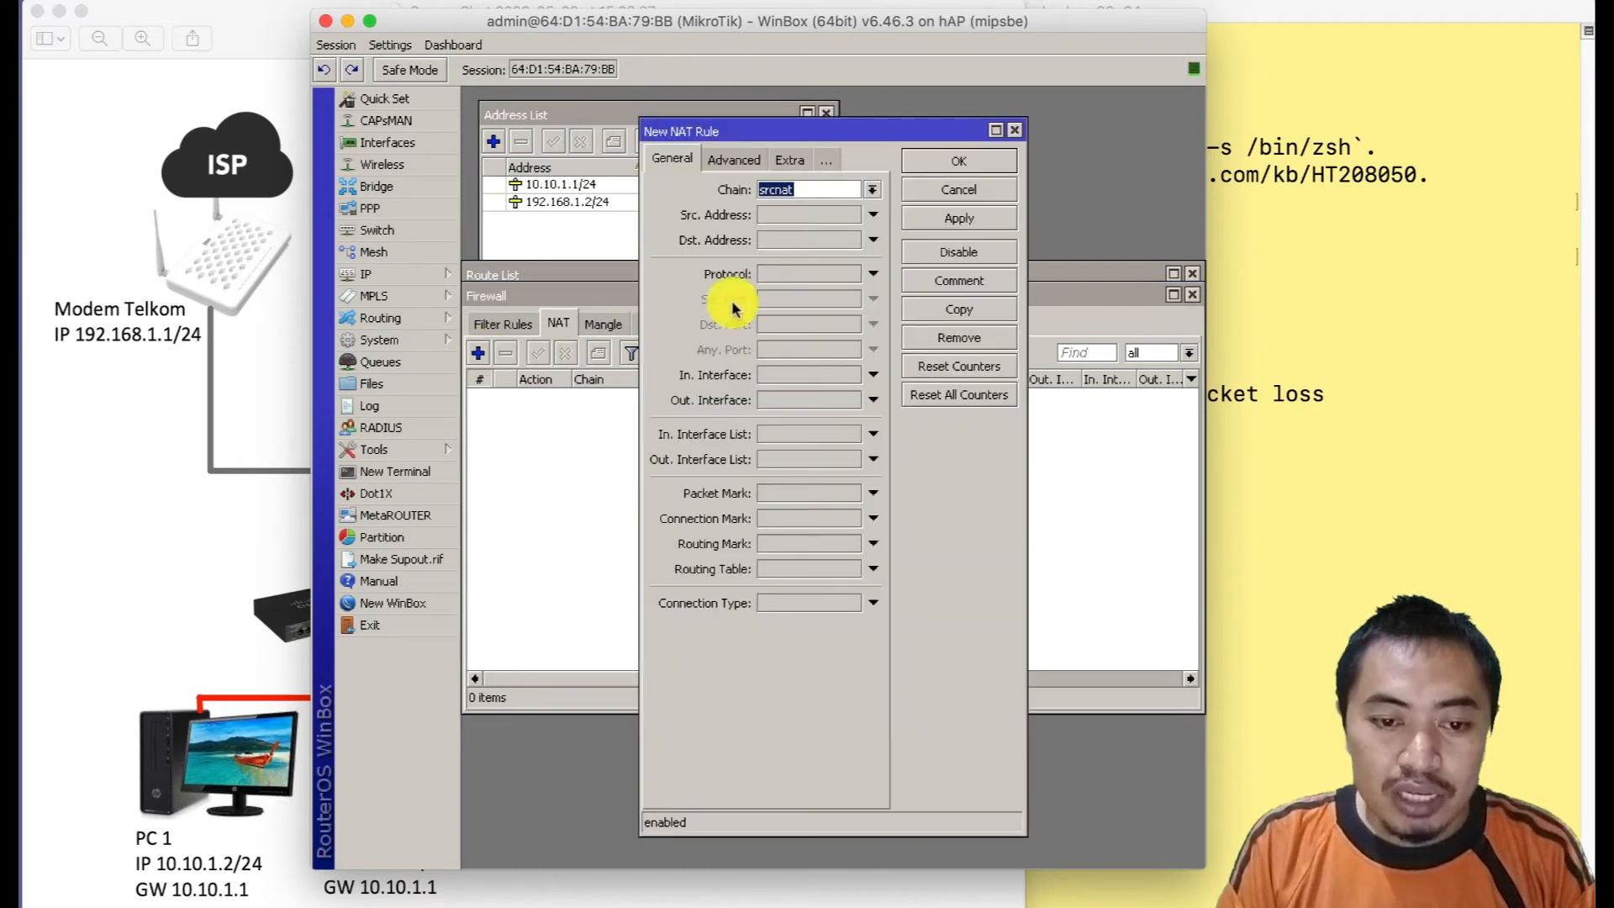
pyautogui.click(792, 160)
pyautogui.click(783, 160)
pyautogui.click(787, 193)
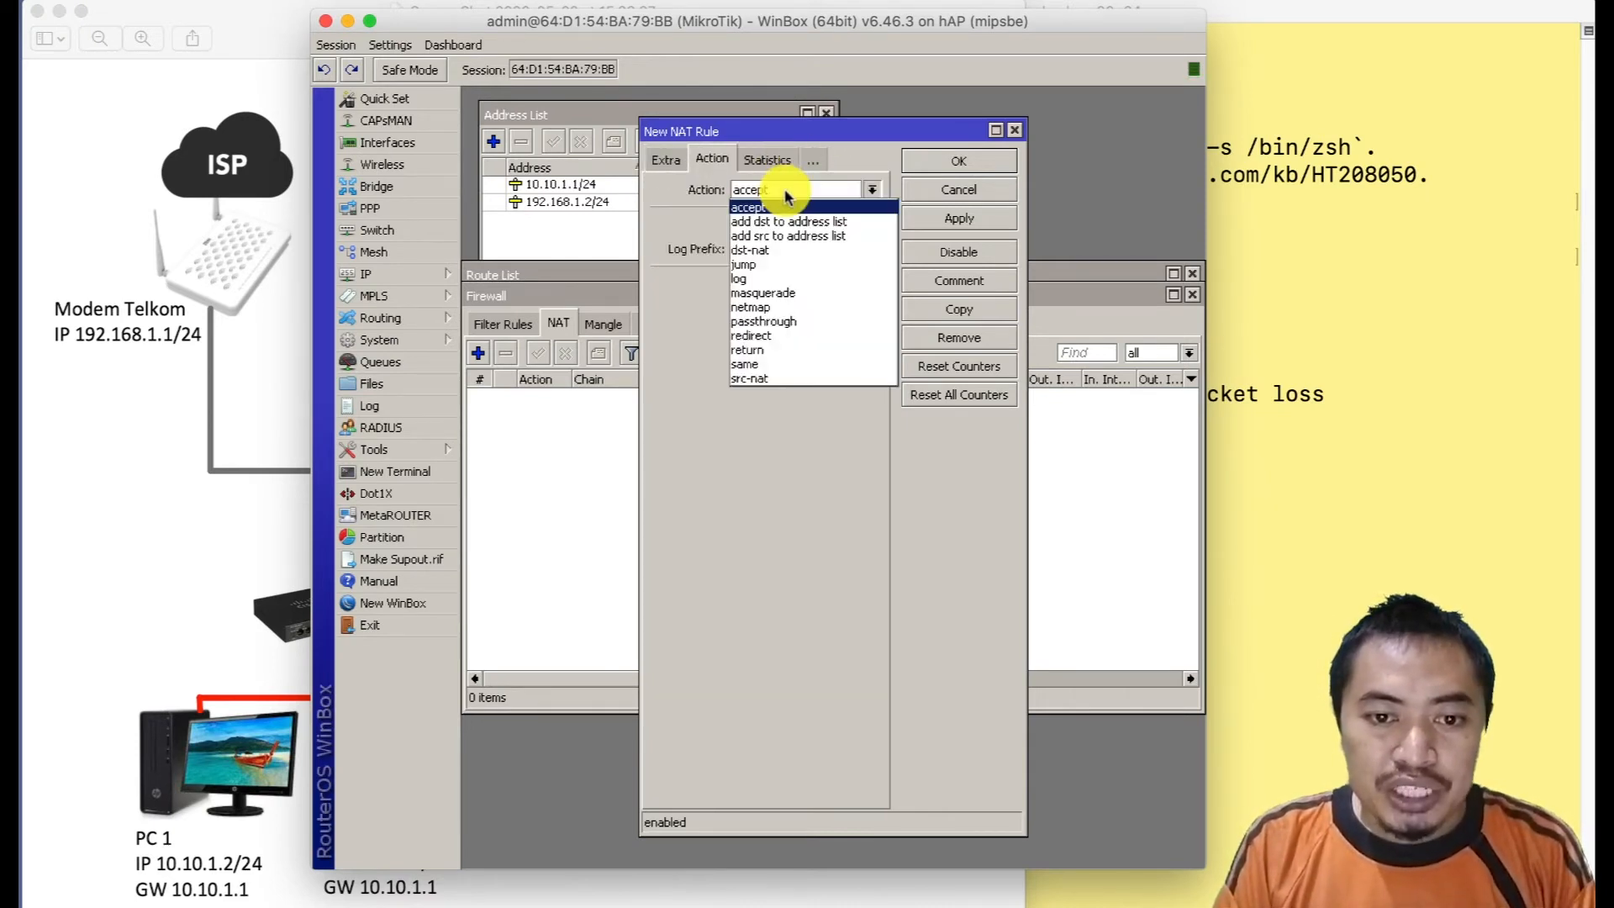
pyautogui.click(774, 291)
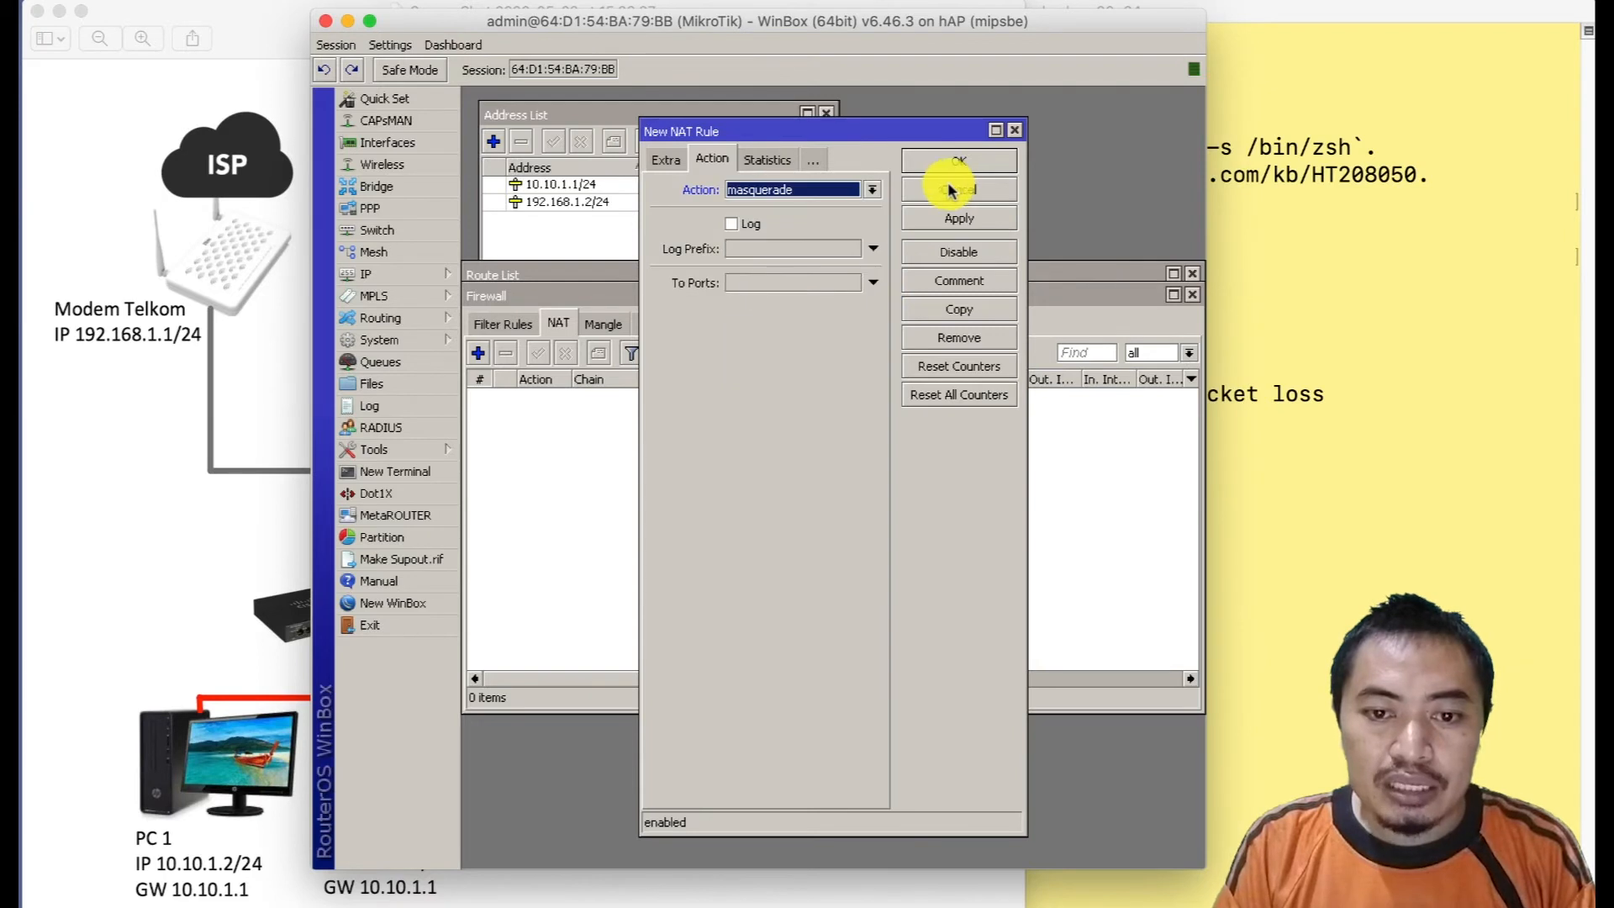
pyautogui.click(950, 160)
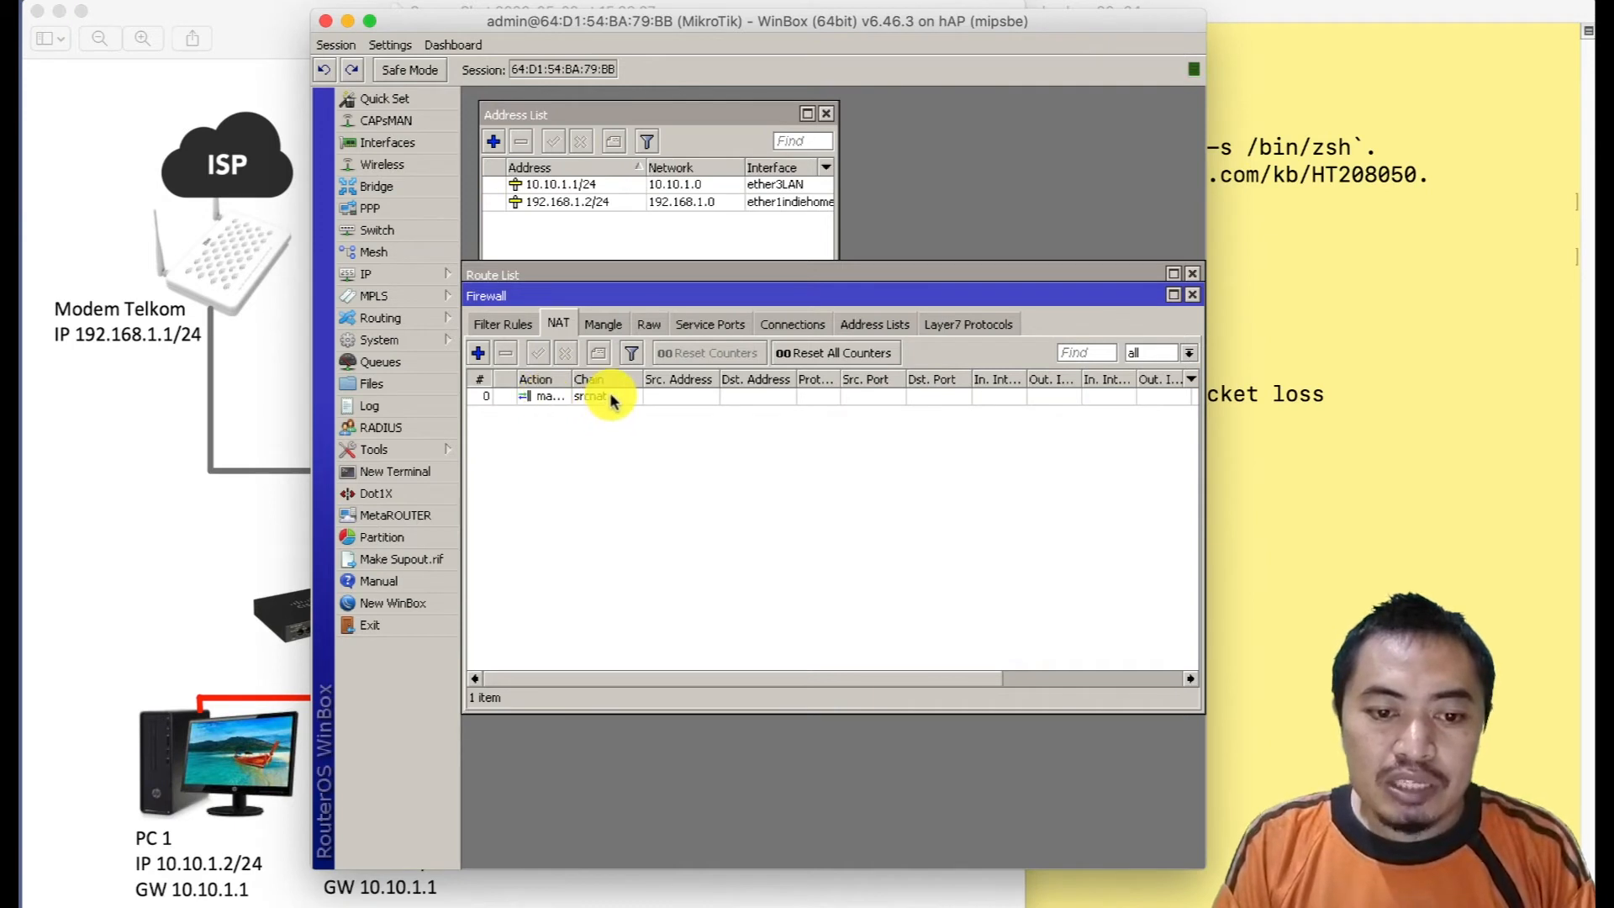
# Review the network diagram, return to the Mac's Terminal, ping 8.8.8.8 again and stop the ping.
pyautogui.click(241, 536)
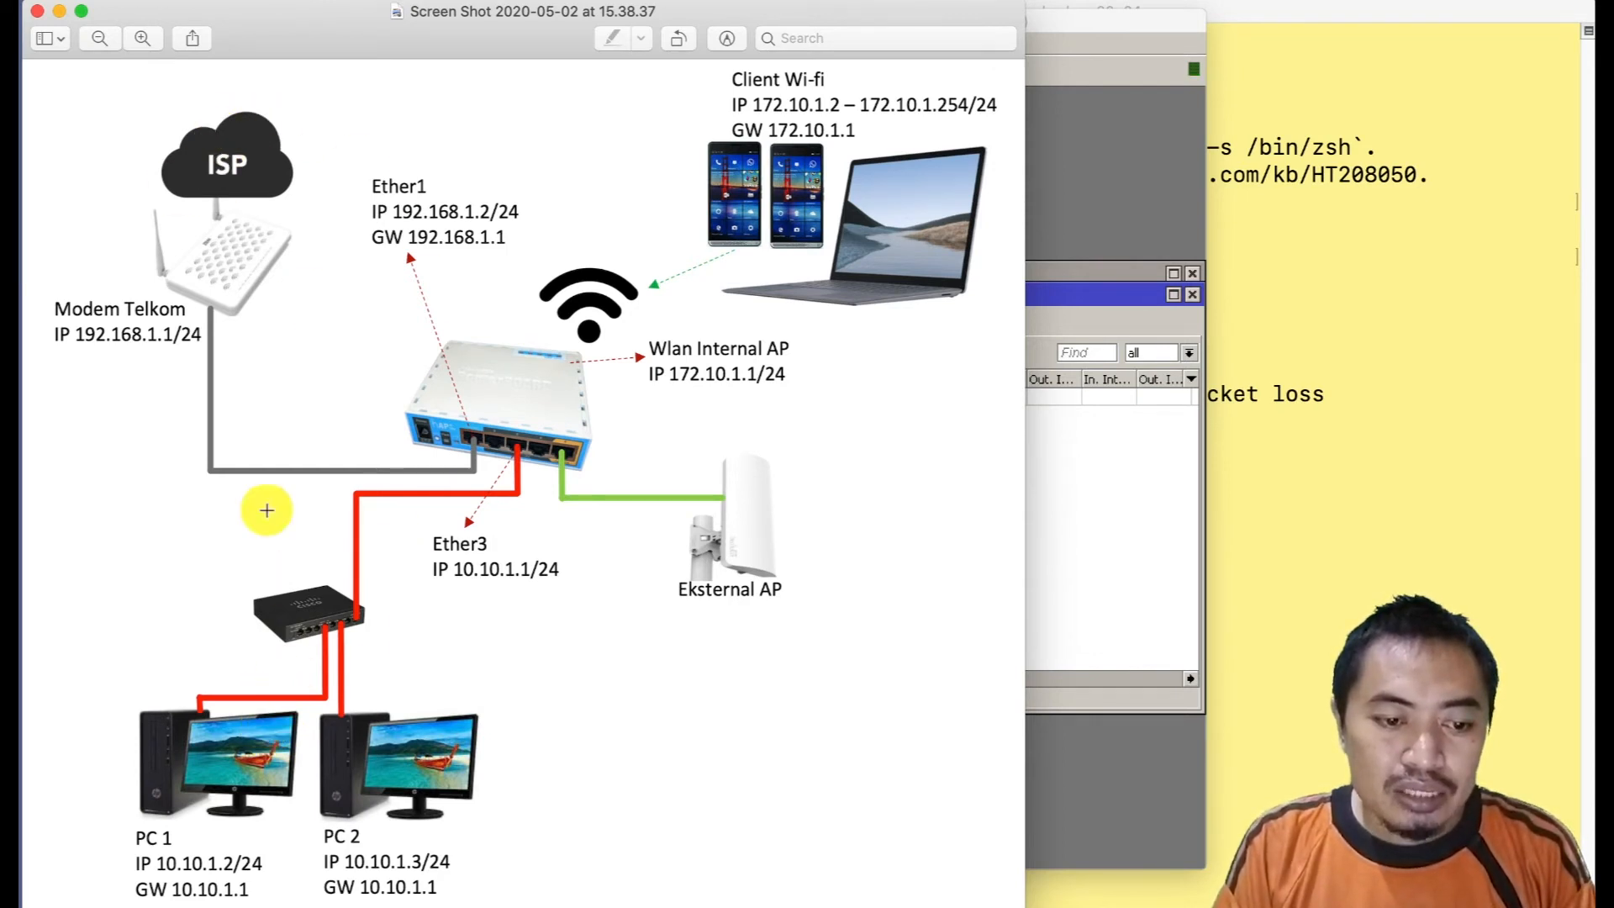
pyautogui.click(1120, 563)
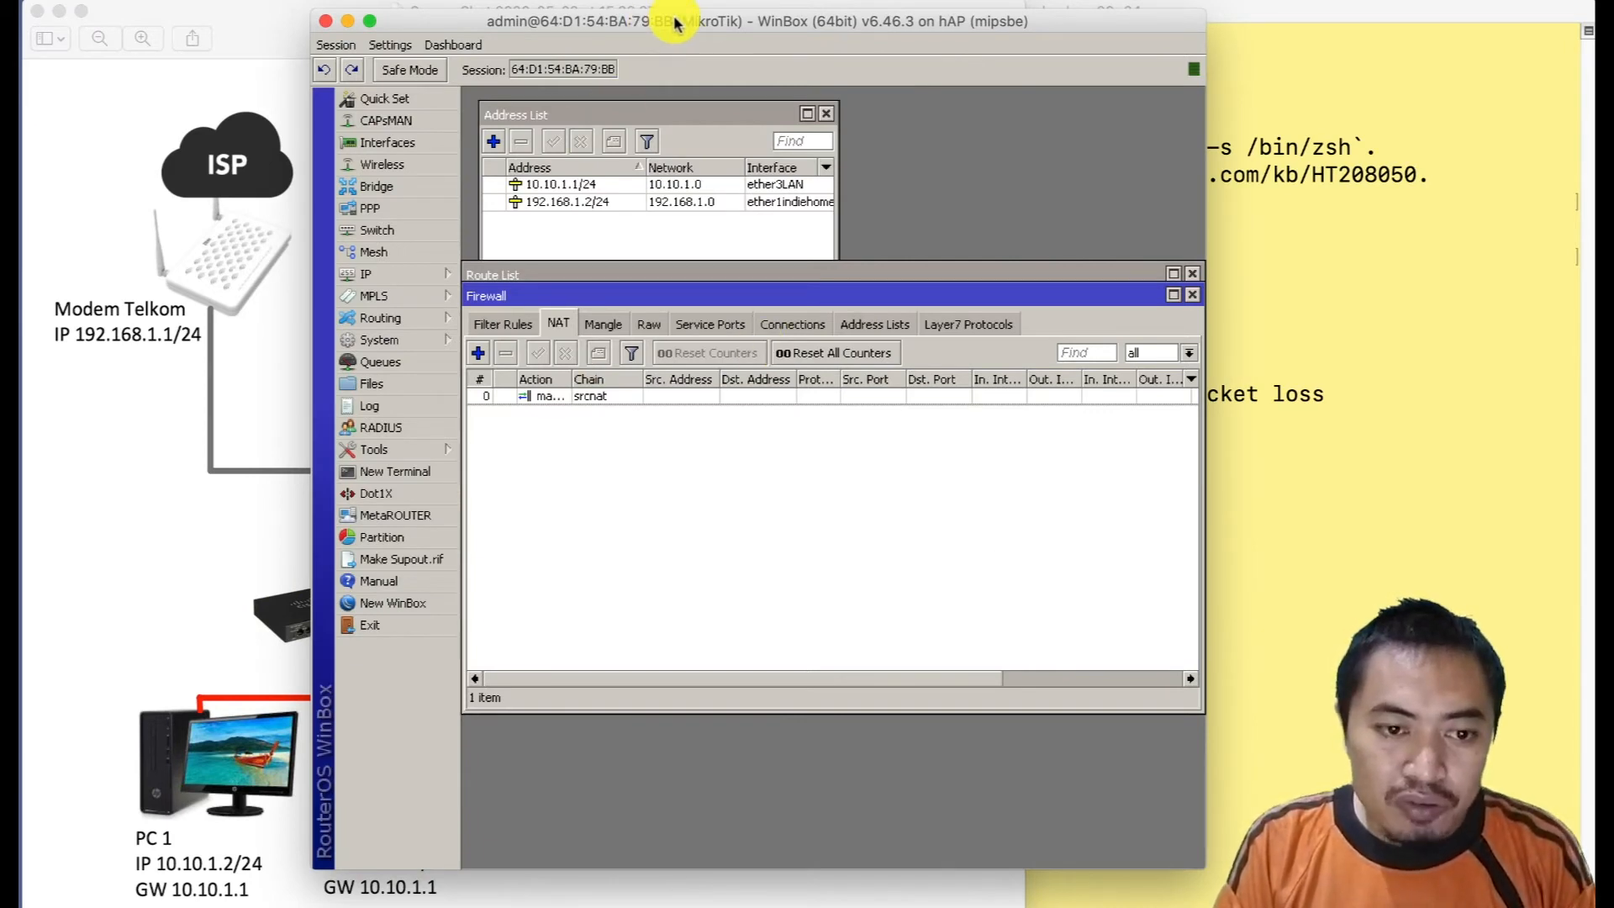
pyautogui.click(205, 760)
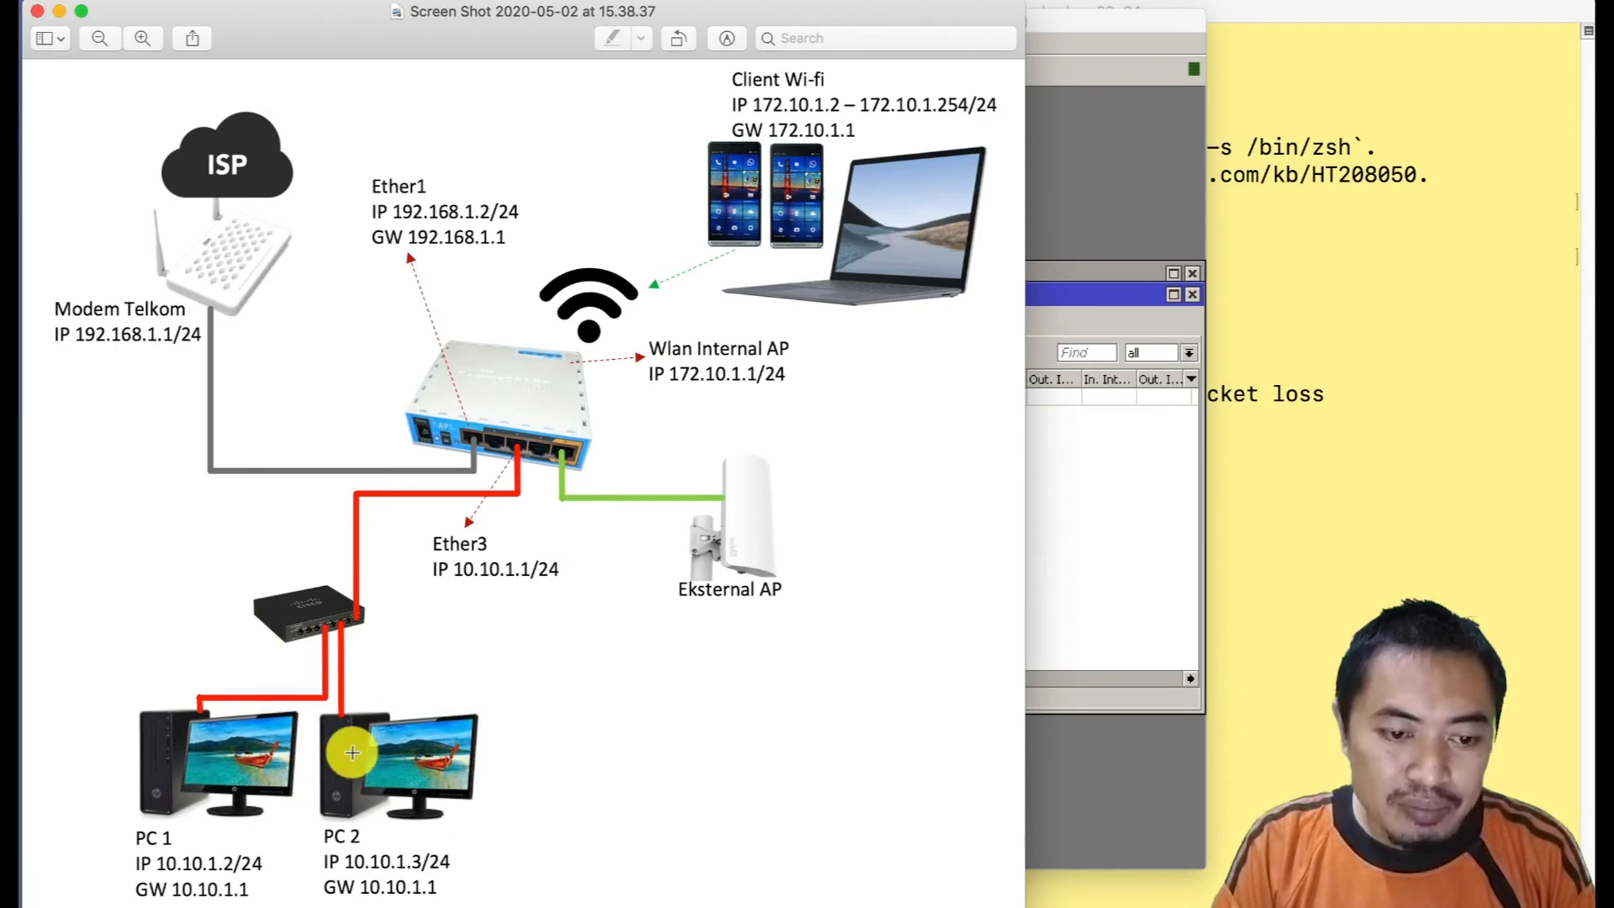
pyautogui.click(1374, 476)
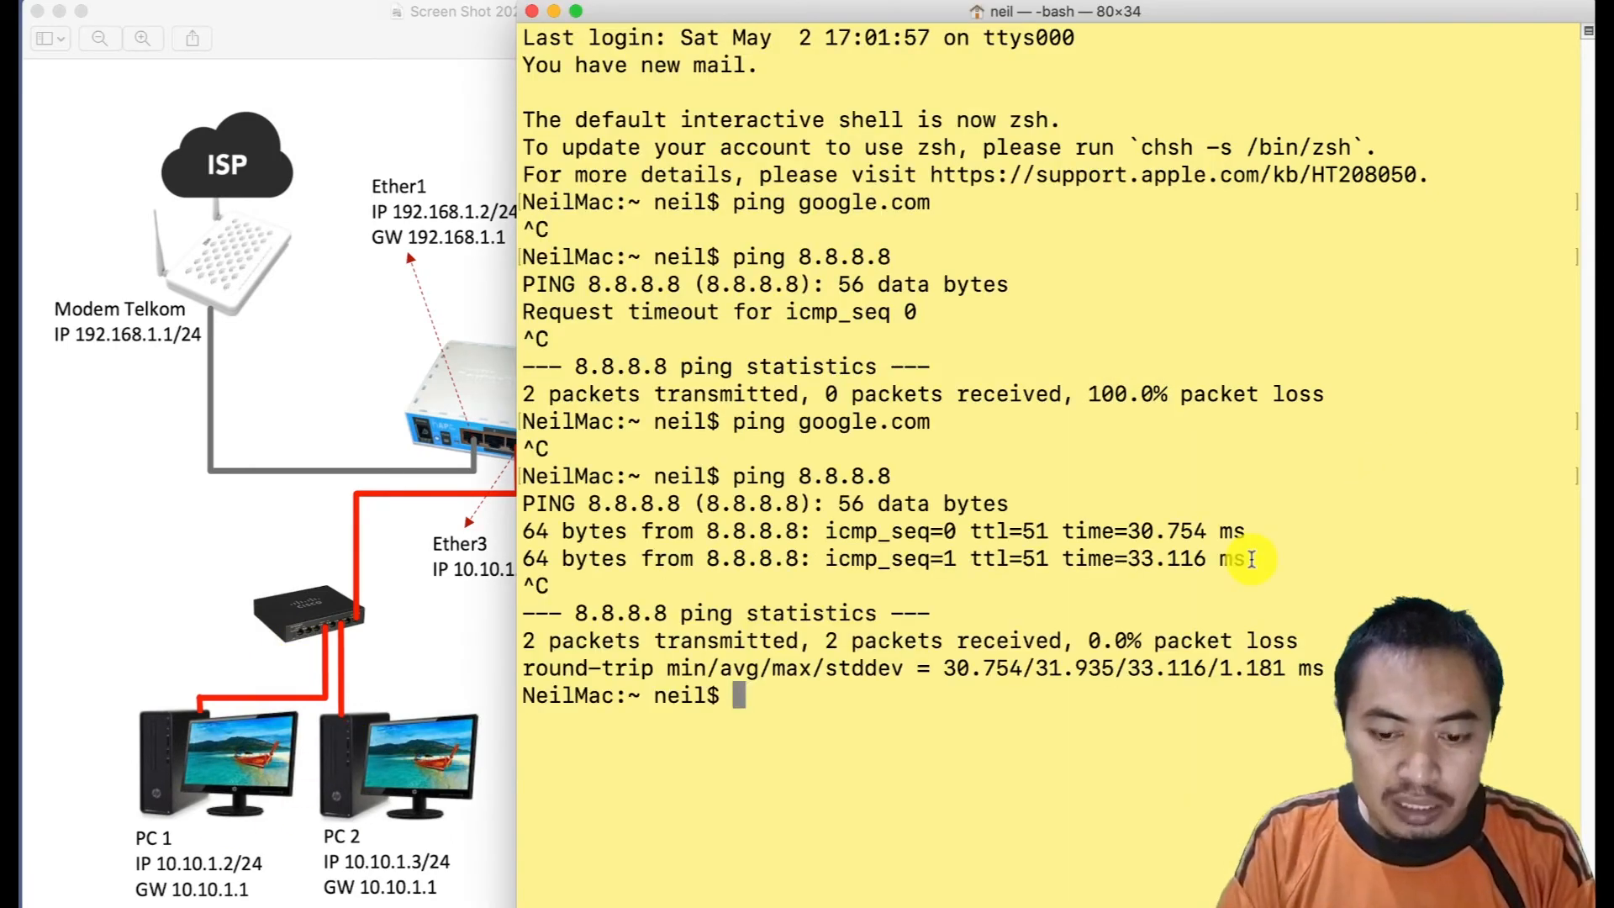
pyautogui.write('ping')
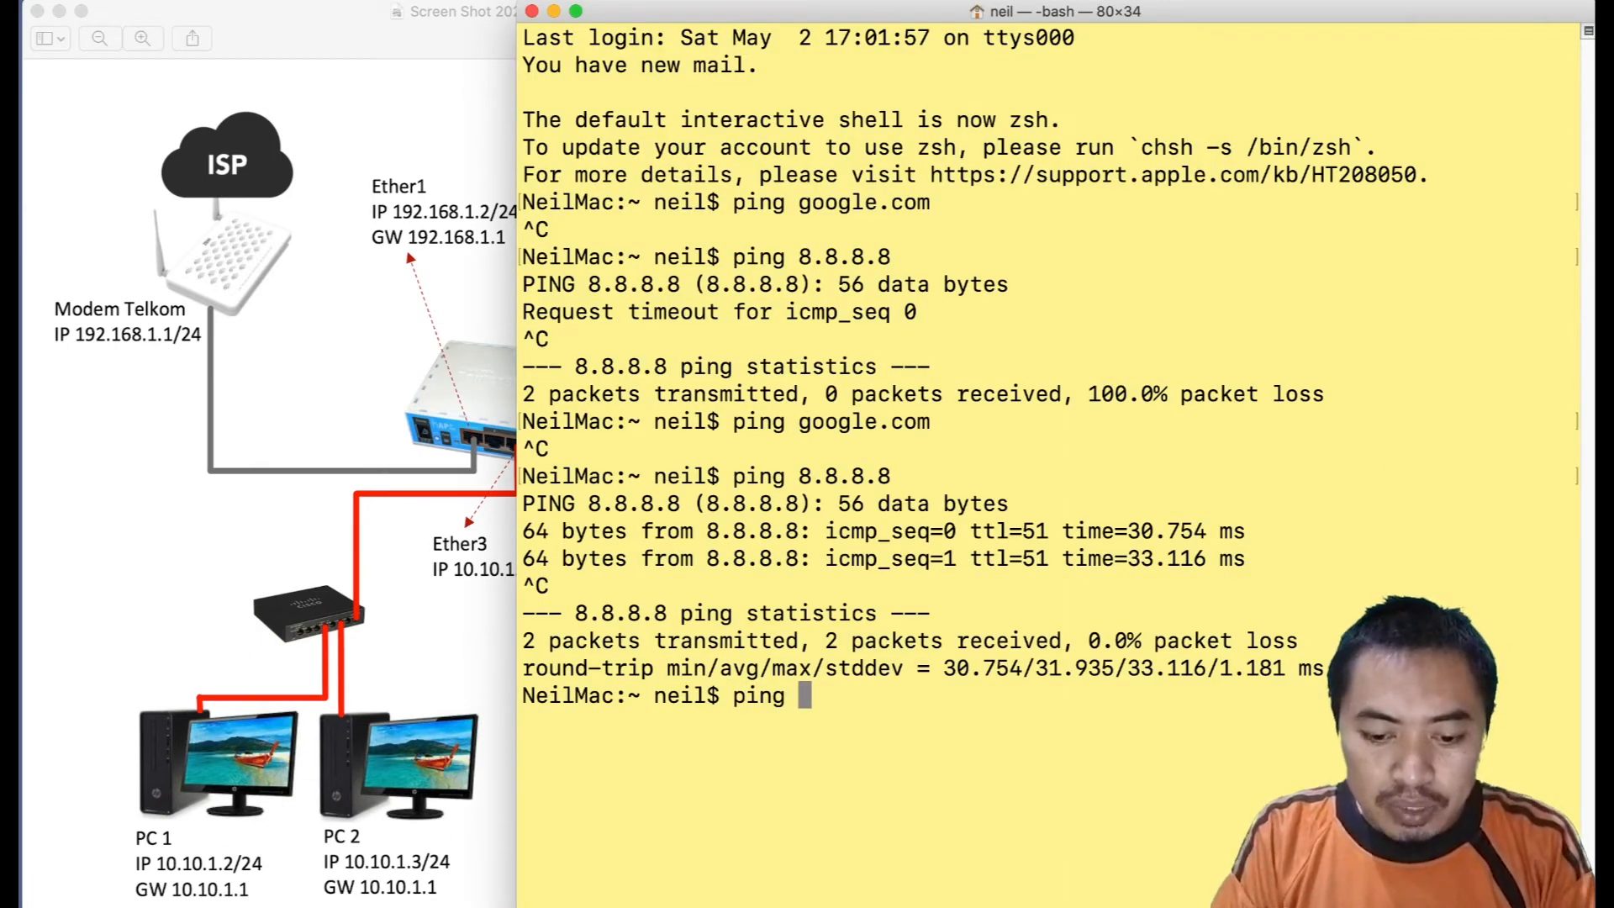
pyautogui.write(' 8.8.8.8')
pyautogui.press('Return')
pyautogui.hotkey('ctrl', 'c')
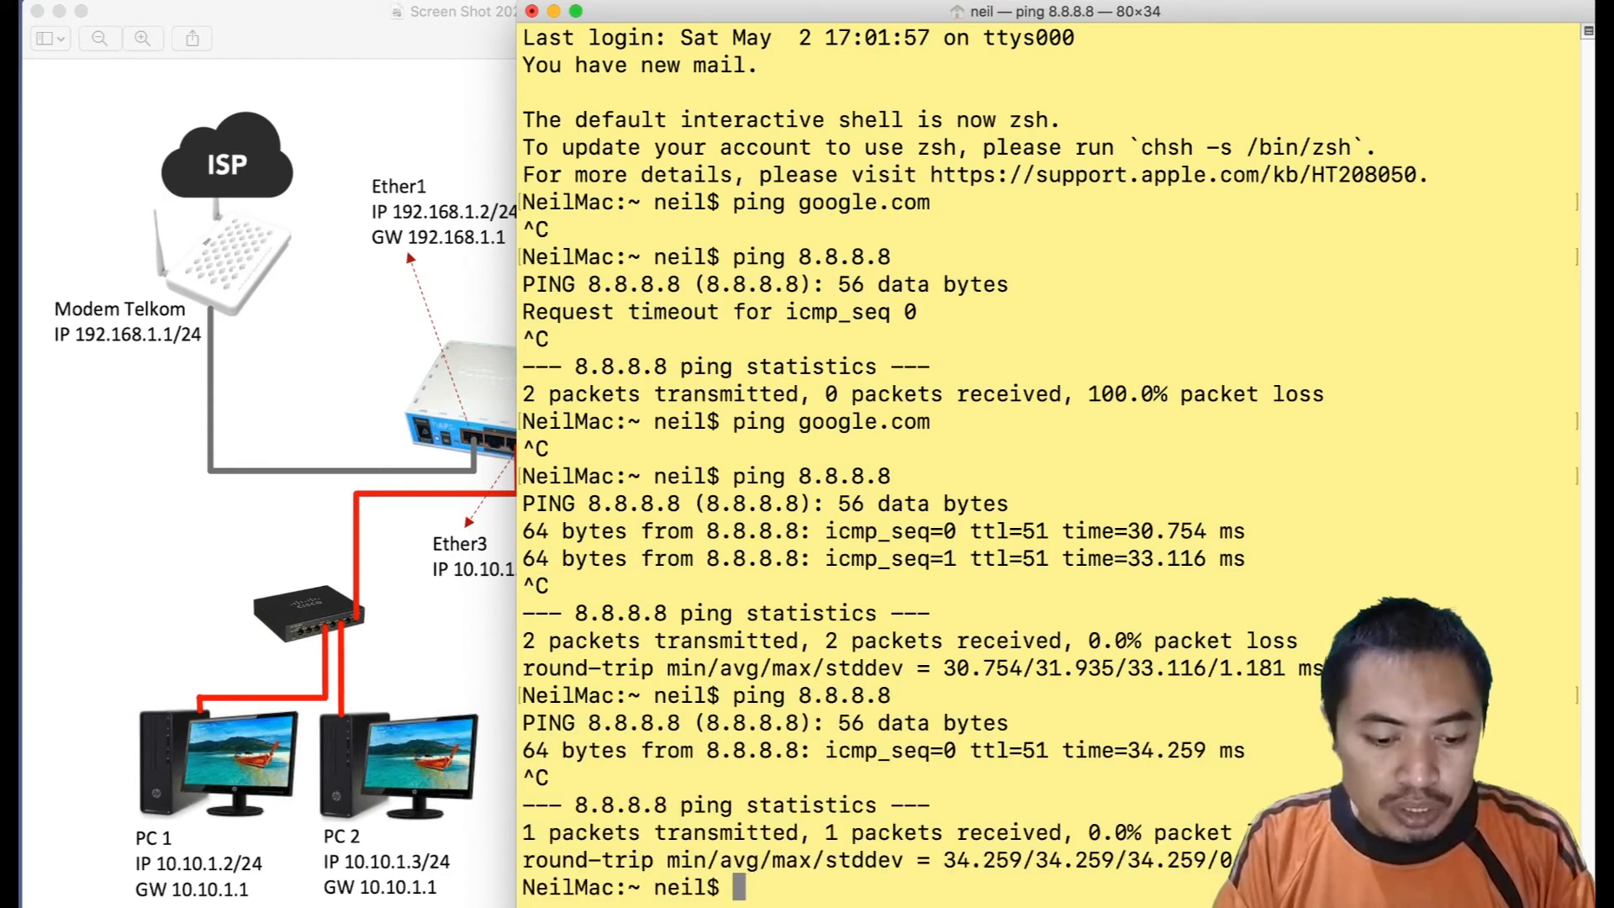
# Try pinging google.com from the client computer and stop the ping.
pyautogui.write('ping google.com')
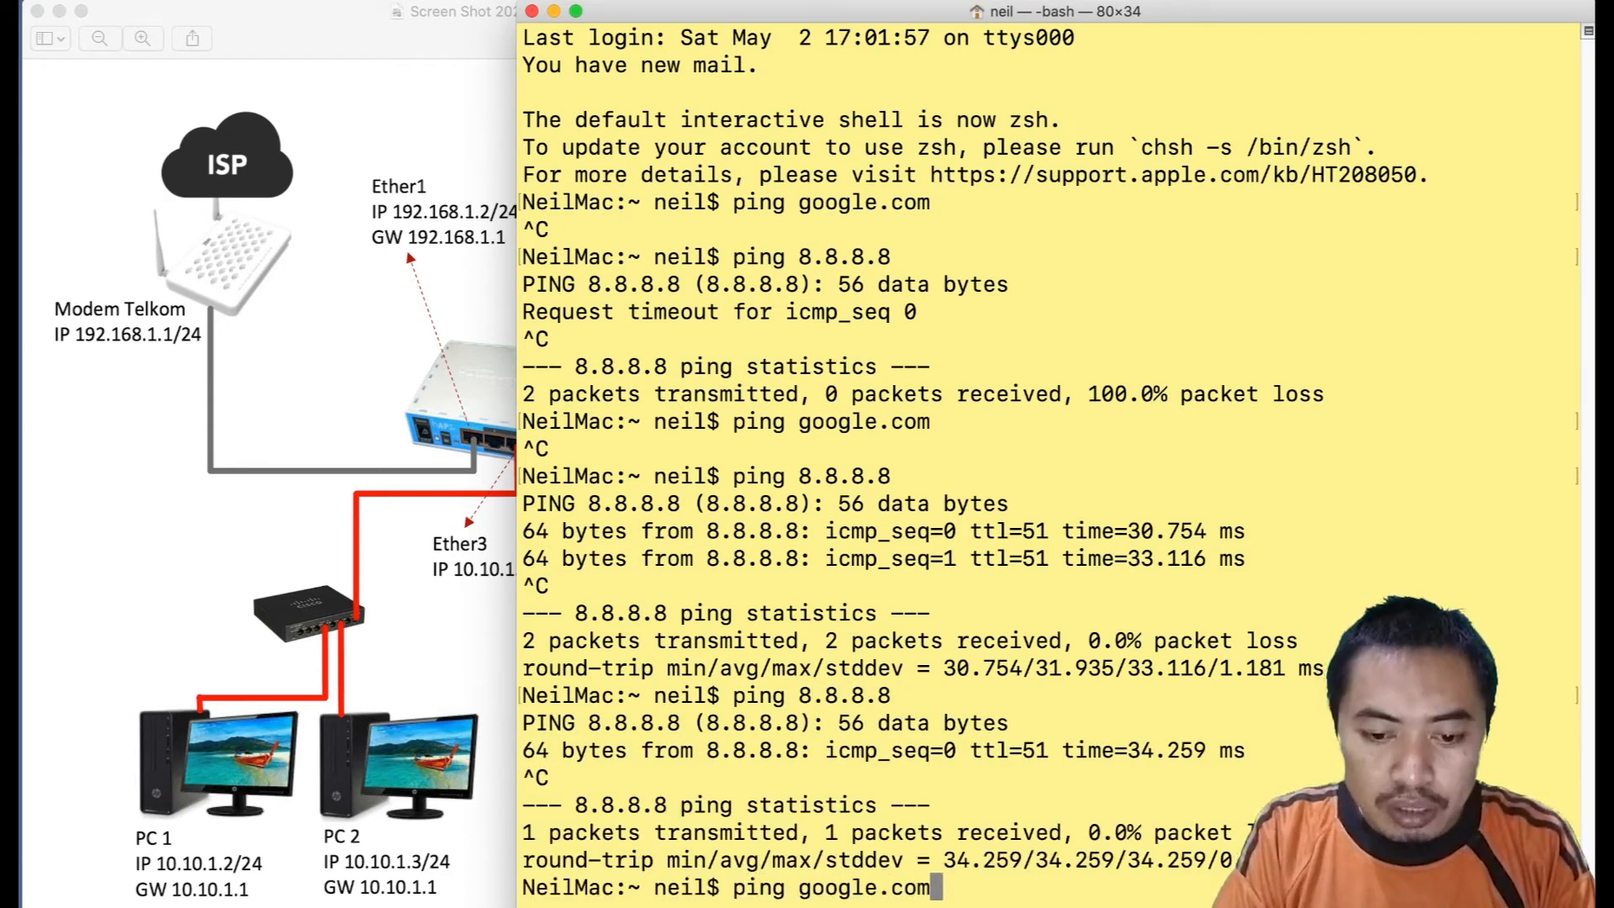
pyautogui.press('Return')
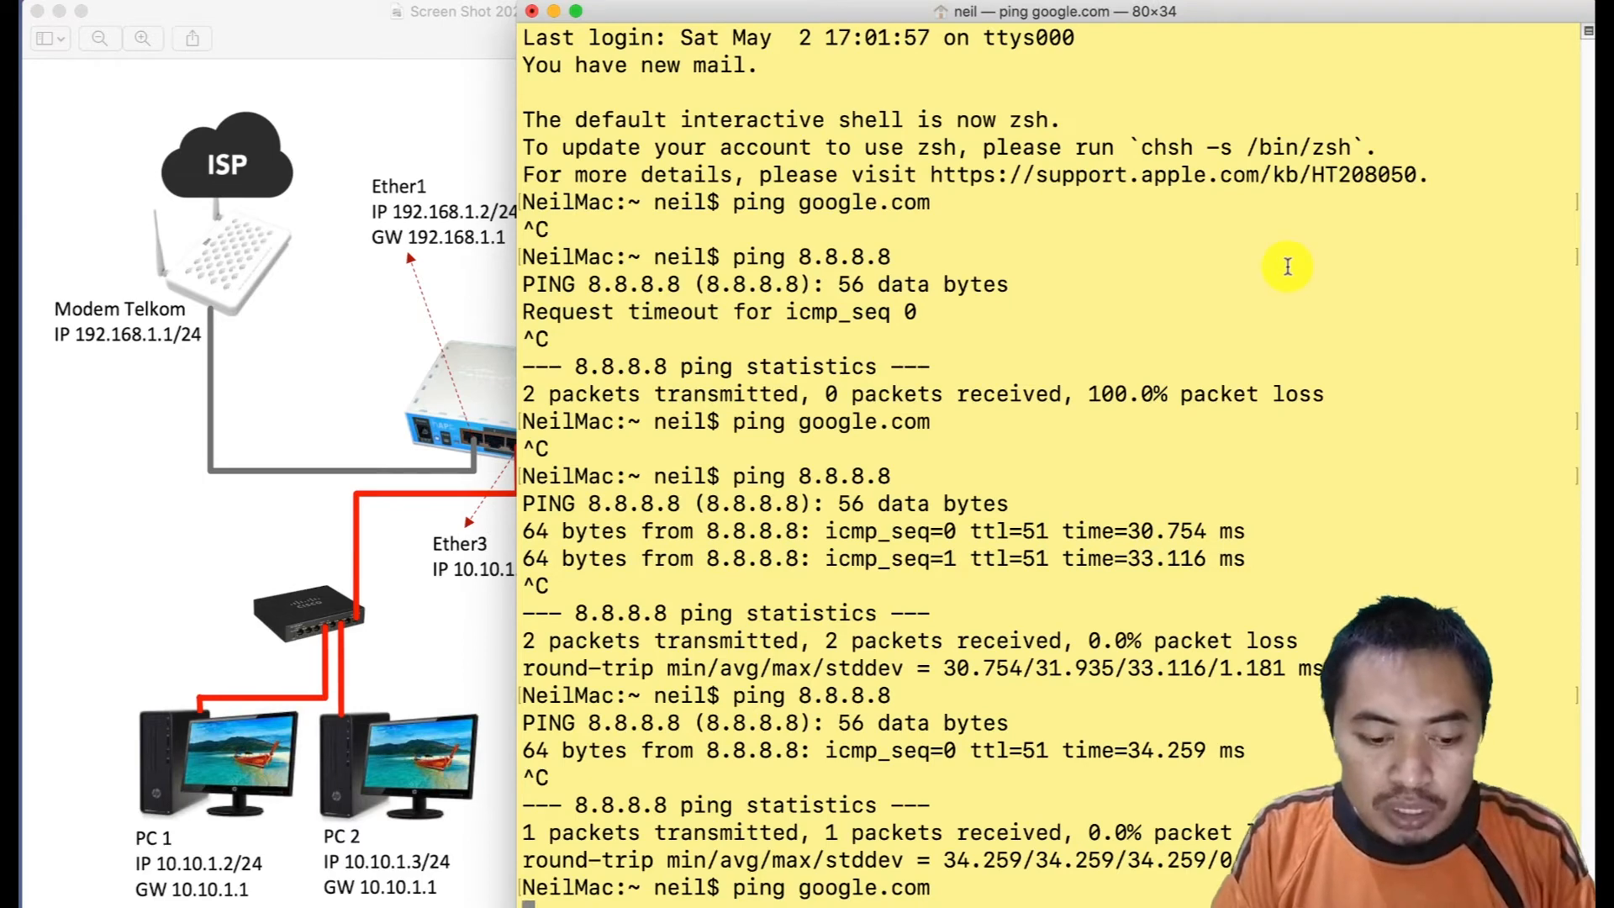
pyautogui.hotkey('ctrl', 'c')
# Open the DNS settings of the AX88179 USB 3.0 to Gigabit Ethernet adapter in the Mac's Network preferences.
pyautogui.click(1279, 1)
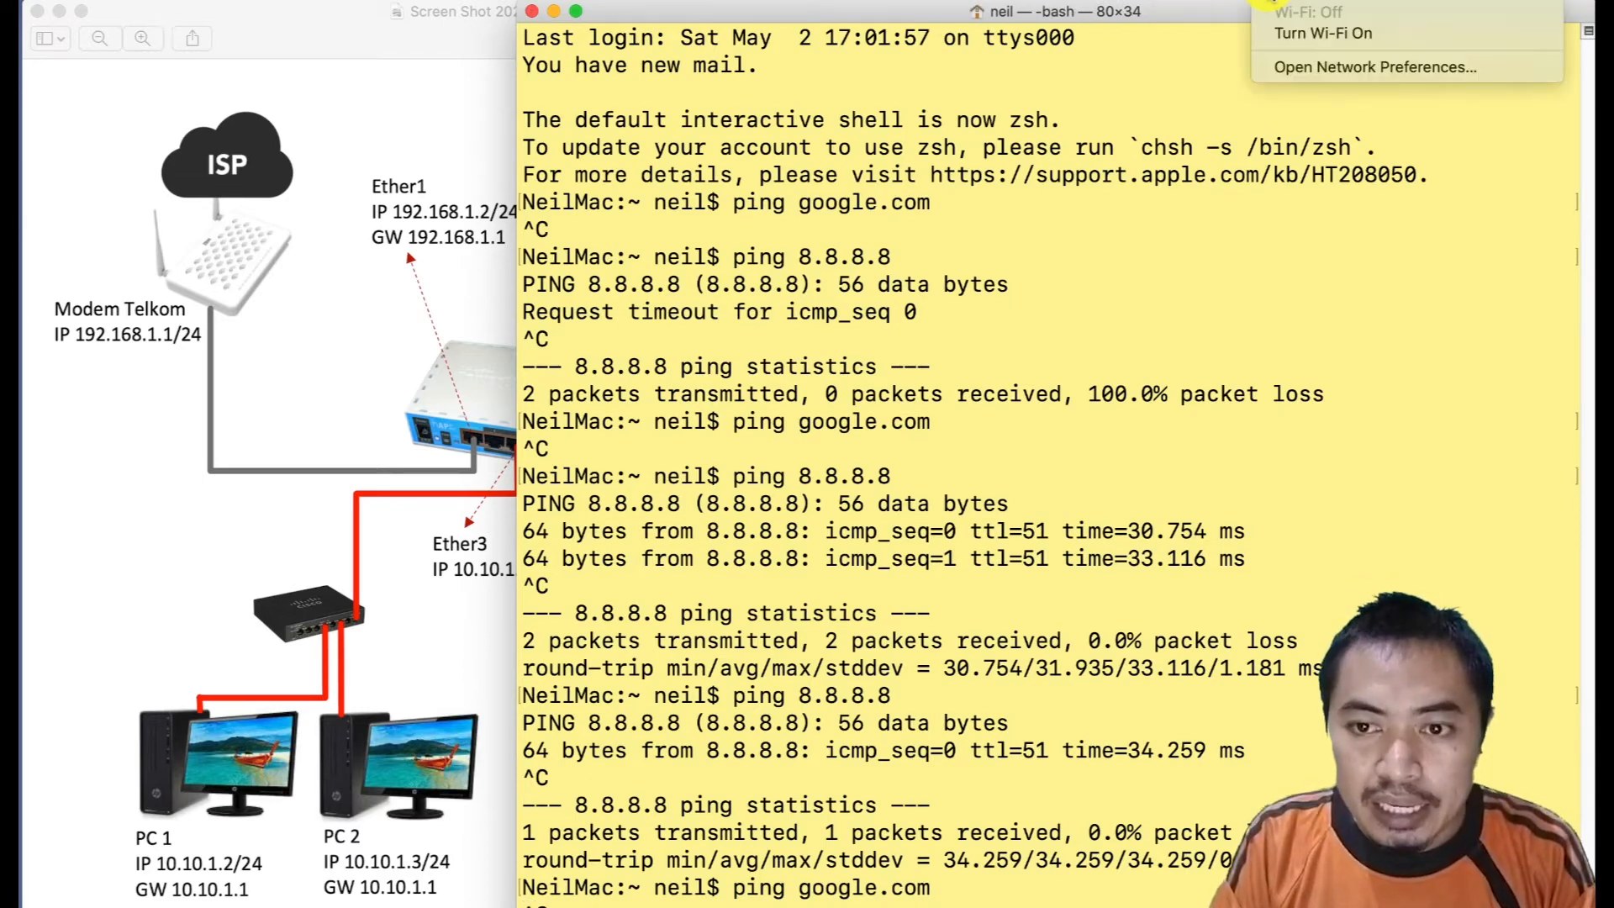
pyautogui.click(1311, 60)
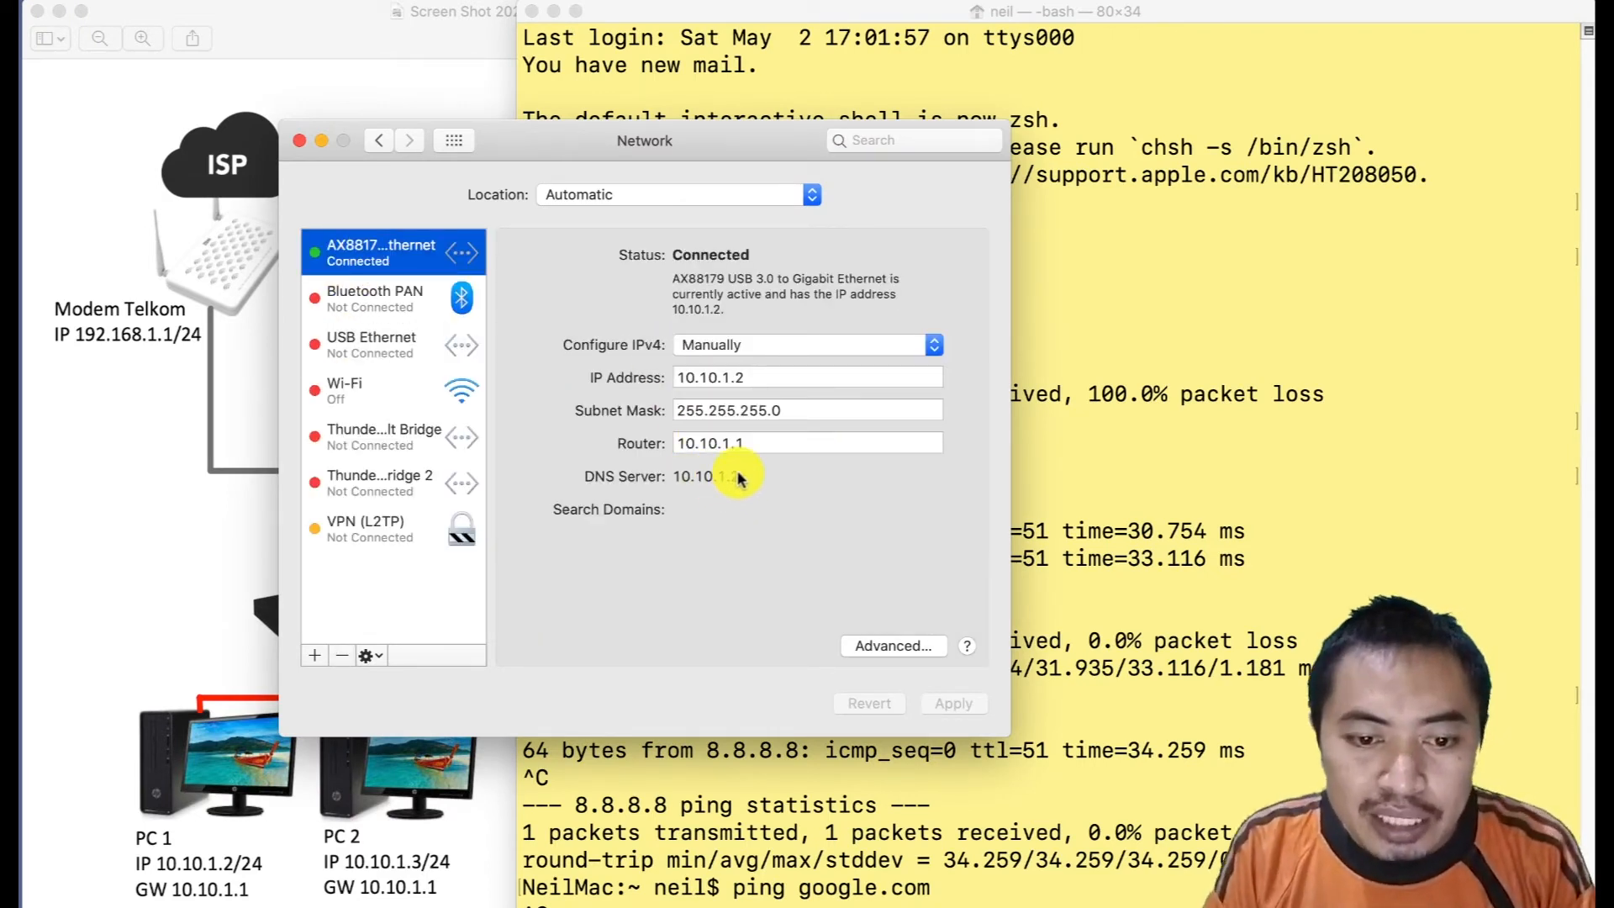
pyautogui.moveTo(582, 143); pyautogui.dragTo(1016, 139)
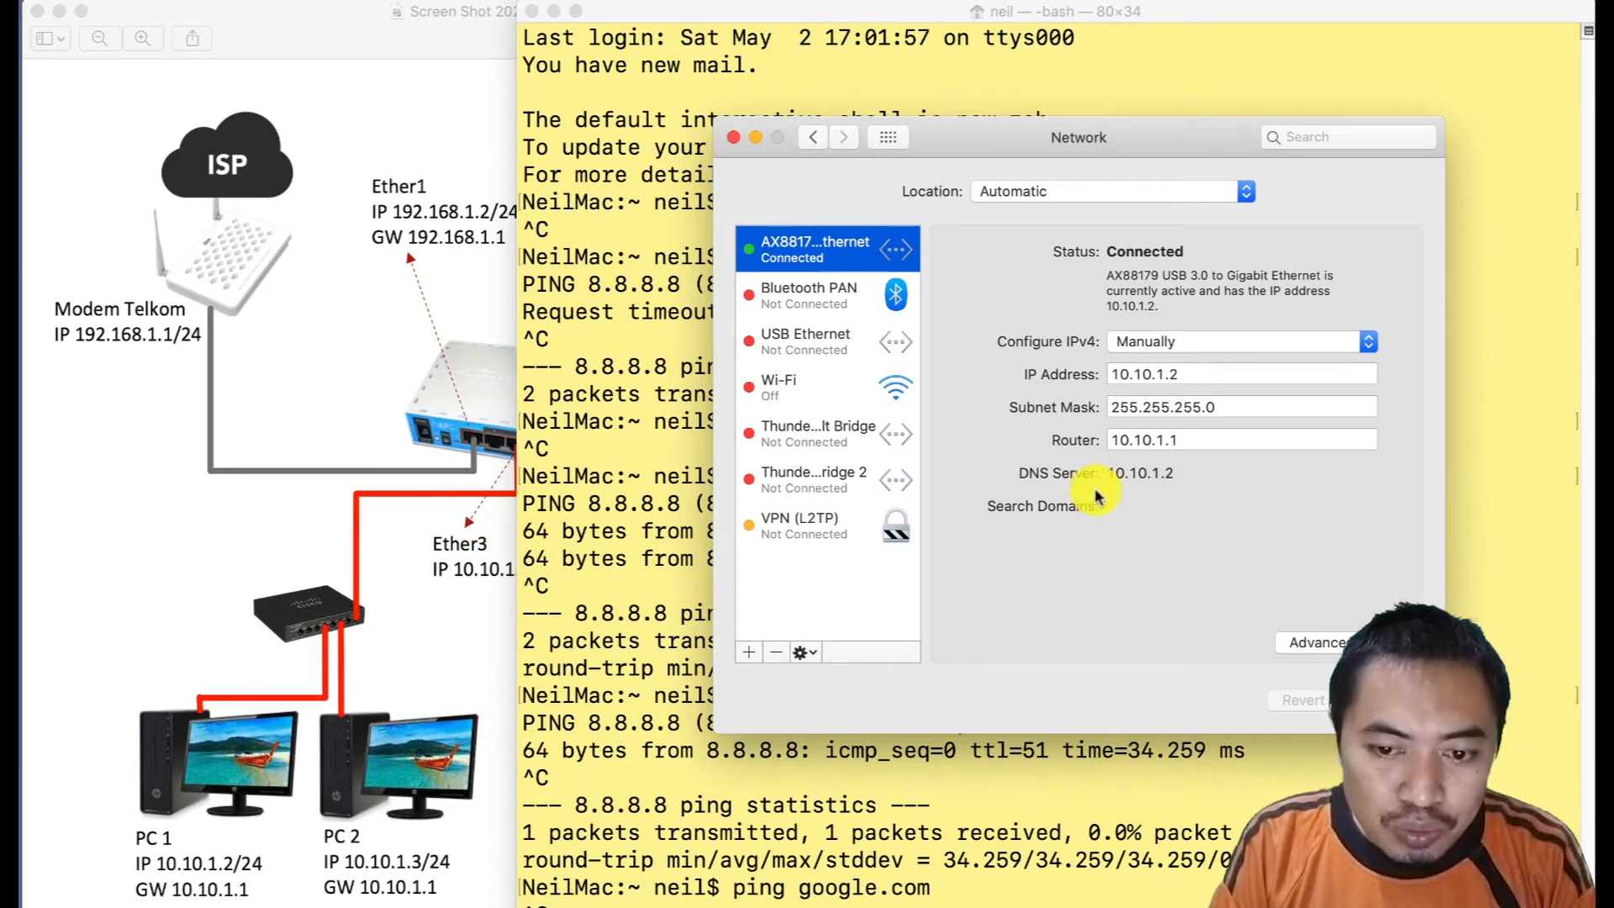
pyautogui.click(1300, 647)
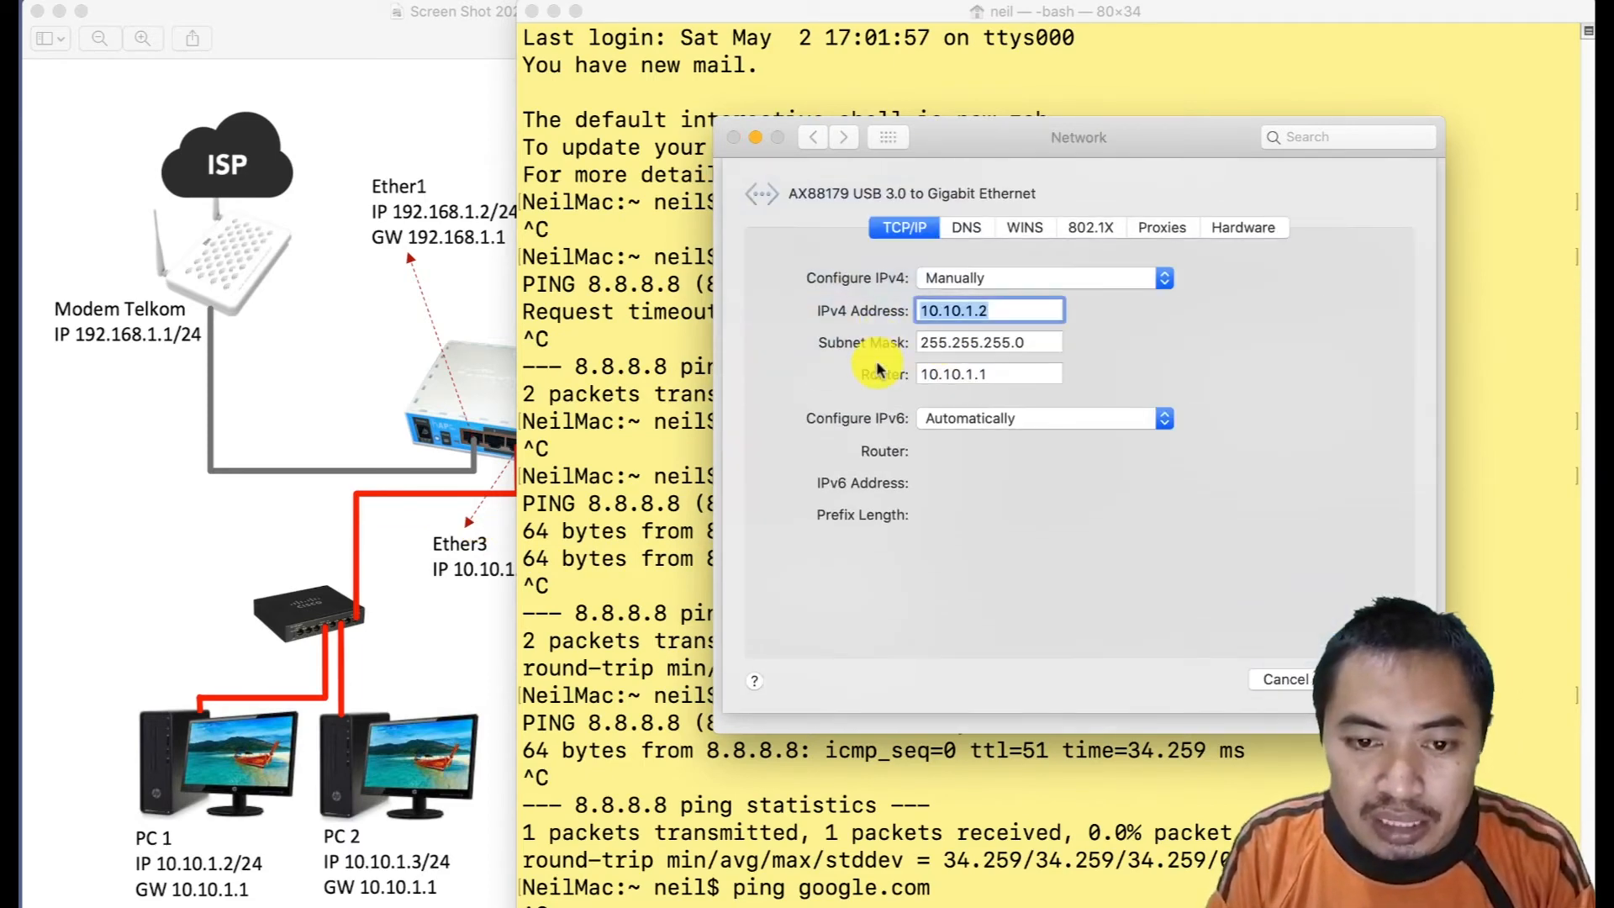
pyautogui.click(967, 227)
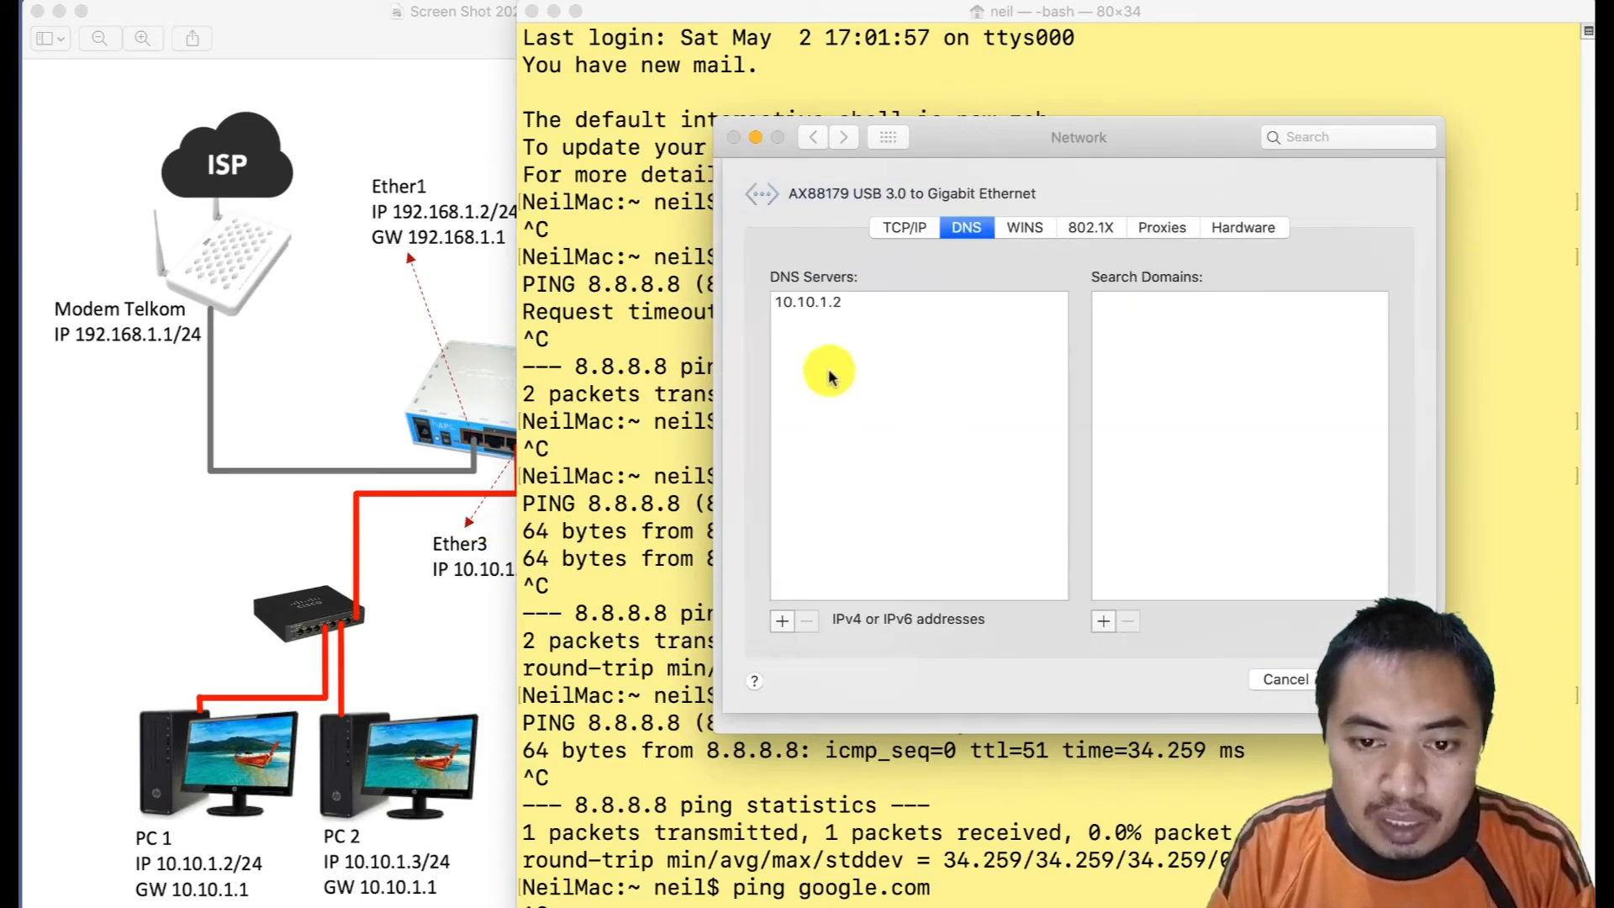
# Set the Ethernet adapter's DNS server to 10.10.1.1, accept the change and close the Network preferences.
pyautogui.click(832, 301)
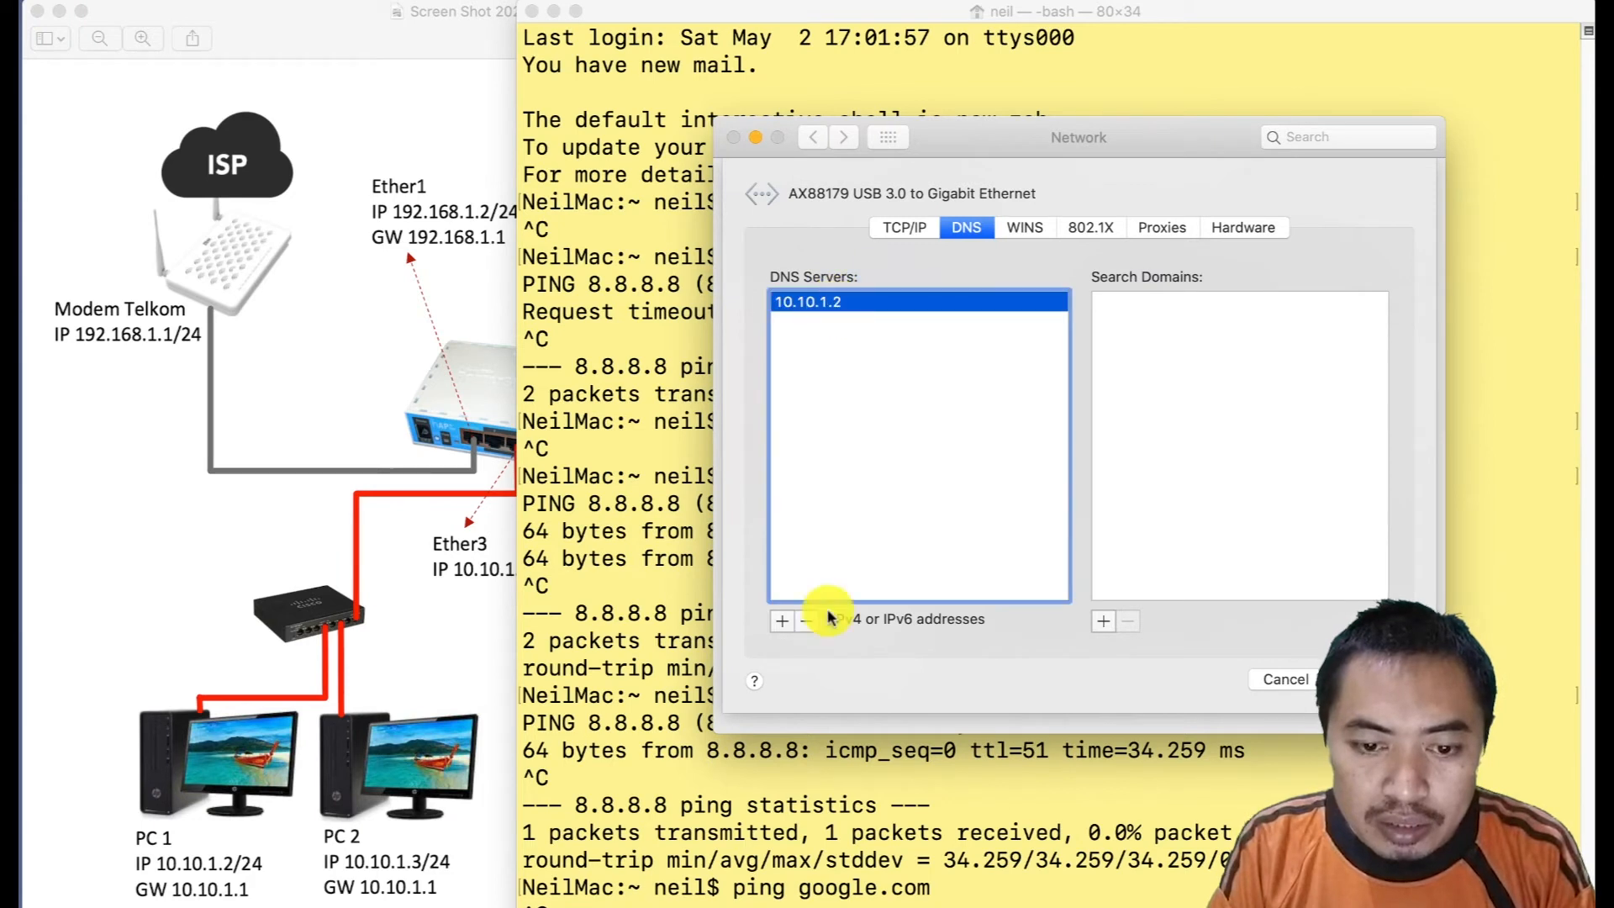
pyautogui.click(854, 302)
pyautogui.write('10.10.1.1')
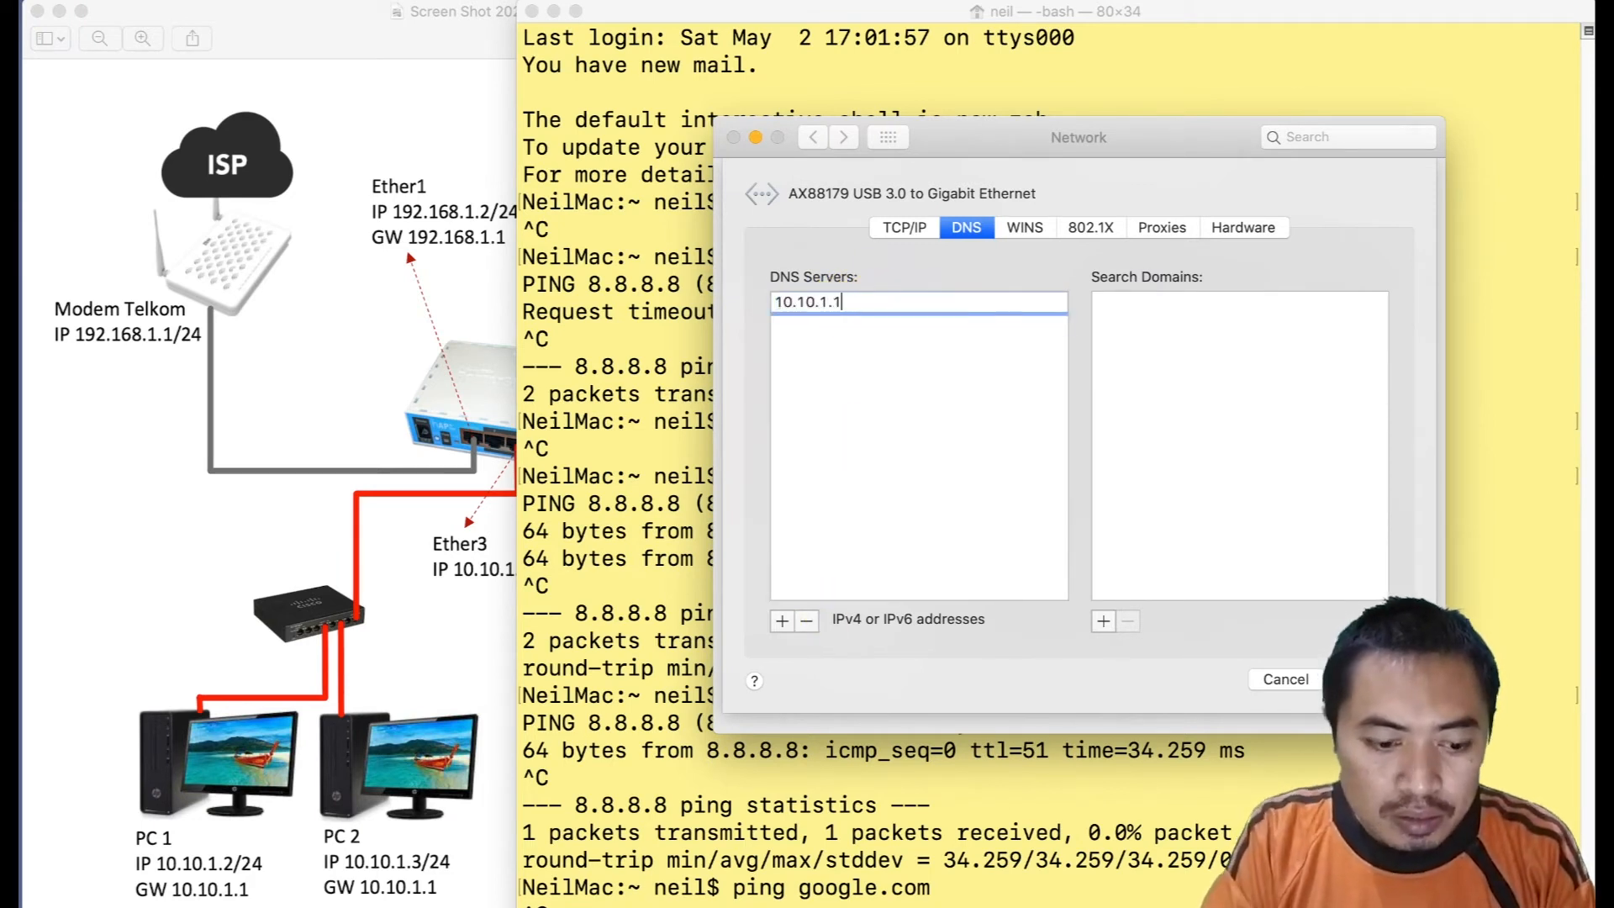
pyautogui.click(1373, 679)
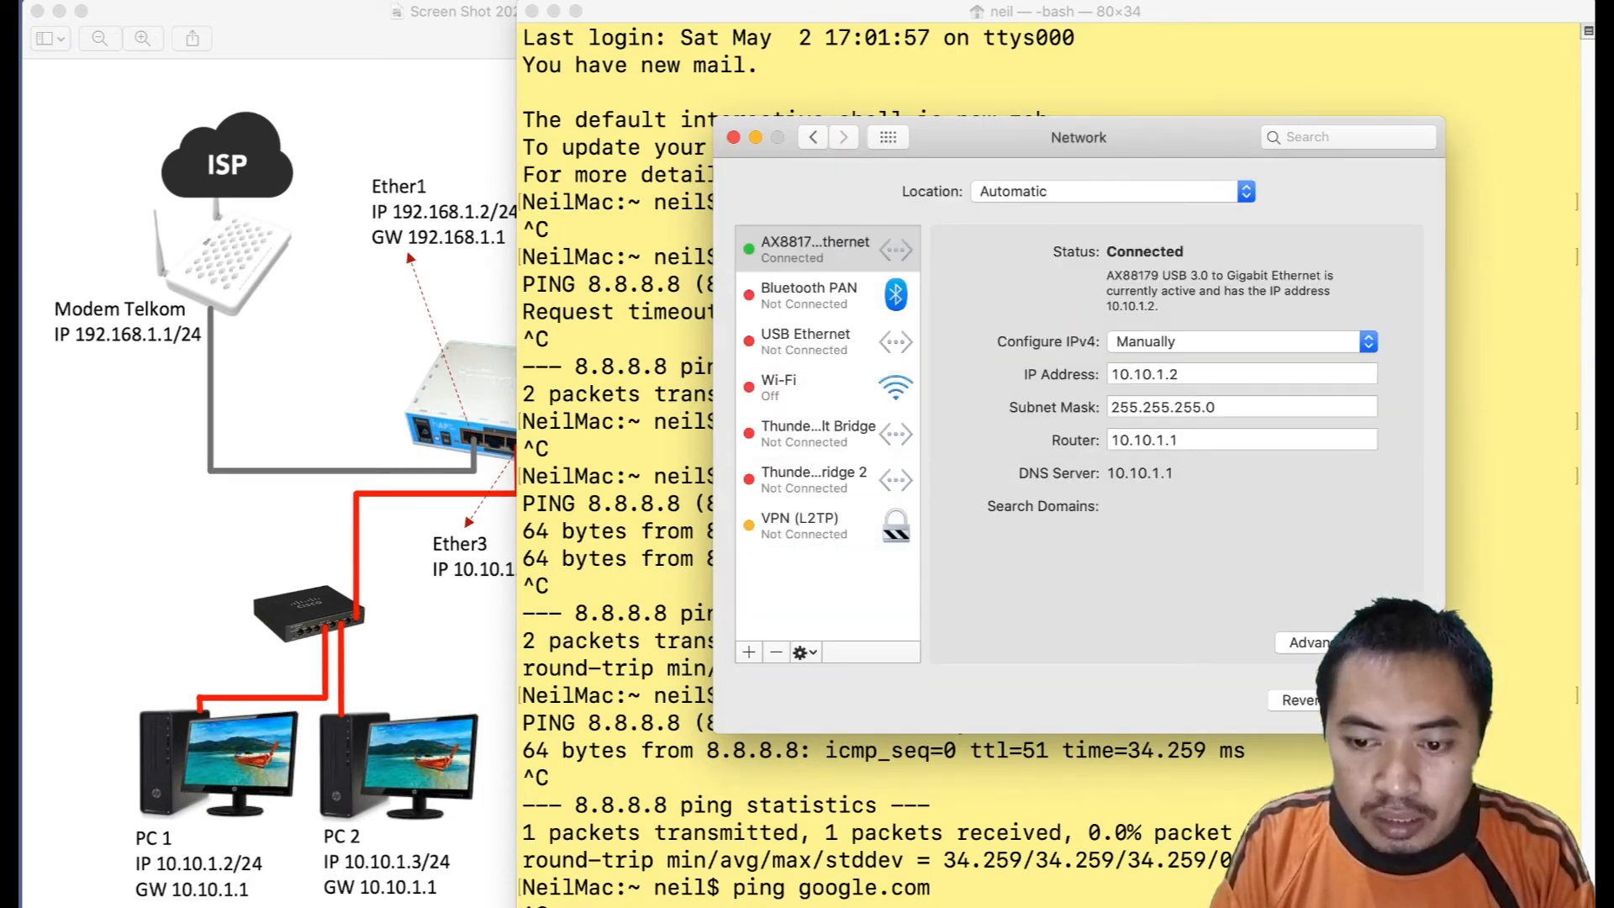
pyautogui.click(733, 137)
# Ping google.com from the Mac's Terminal to test name resolution through the new DNS server.
pyautogui.write('ping googl.e.com')
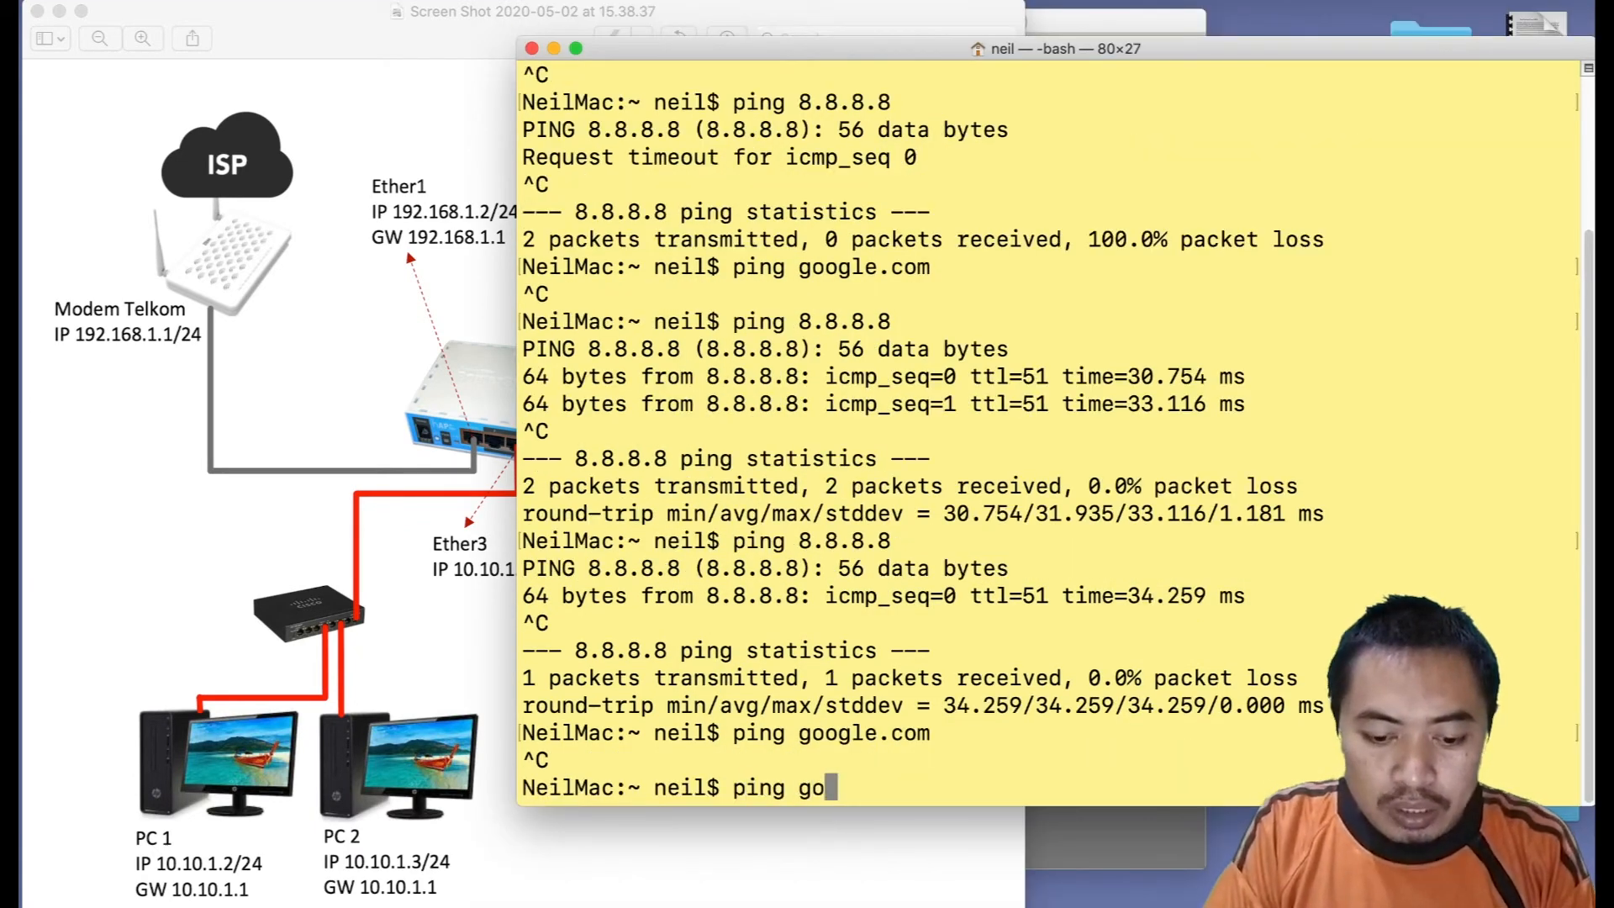
pyautogui.press('BackSpace')
pyautogui.press('BackSpace')
pyautogui.press('BackSpace')
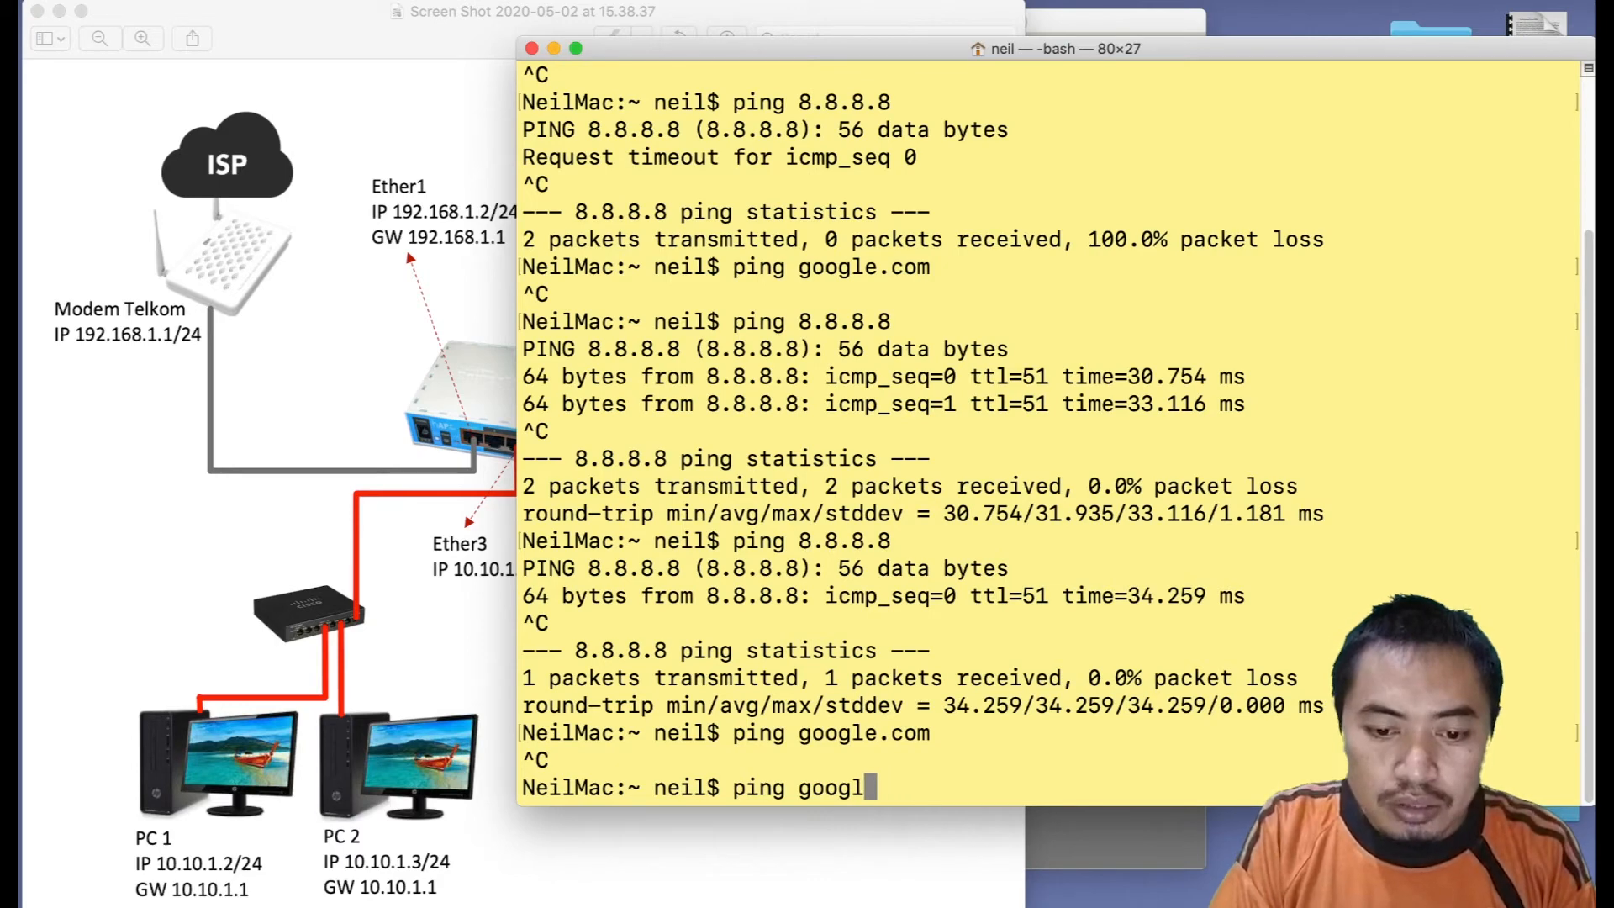
pyautogui.write('e.com')
pyautogui.press('Return')
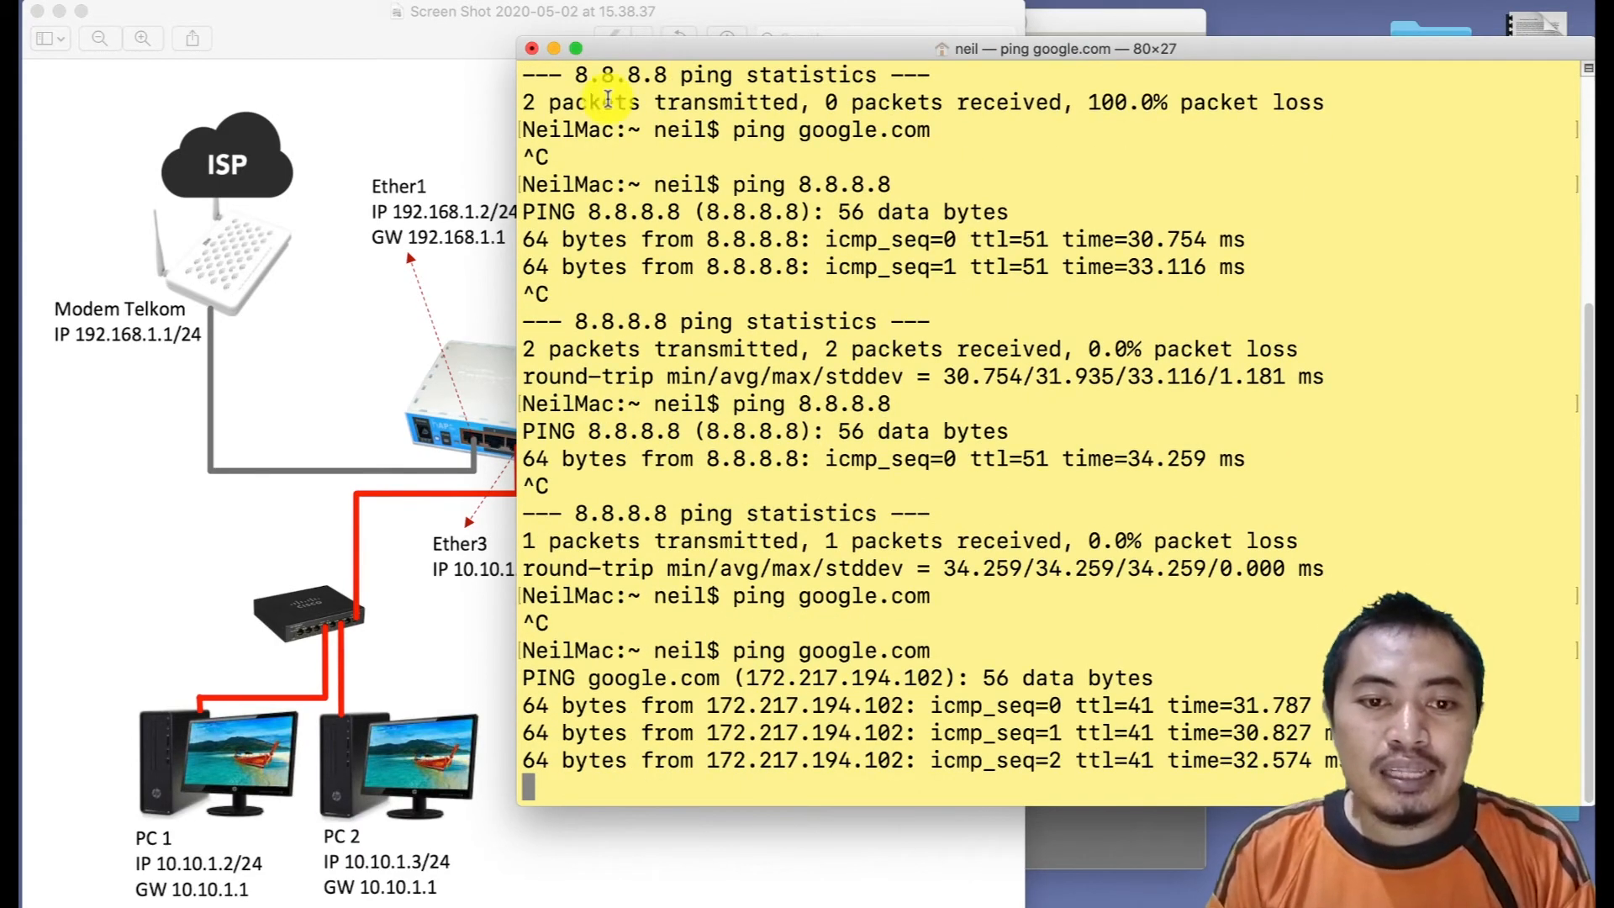
# Close the Terminal window and terminate the running ping.
pyautogui.moveTo(682, 54); pyautogui.dragTo(731, 63)
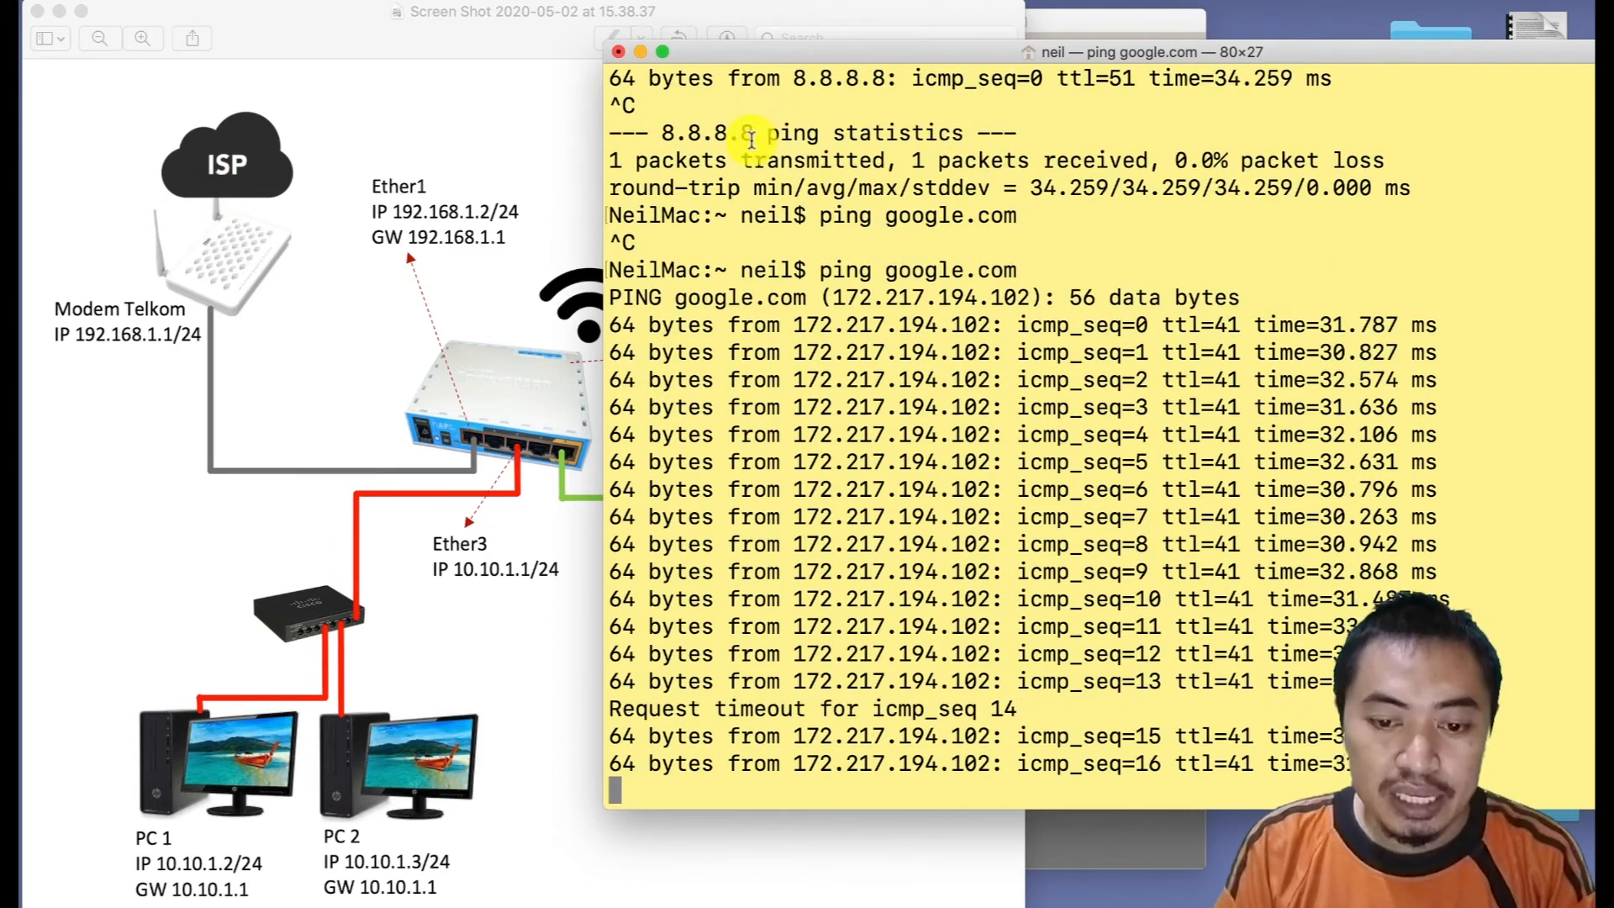
pyautogui.click(619, 52)
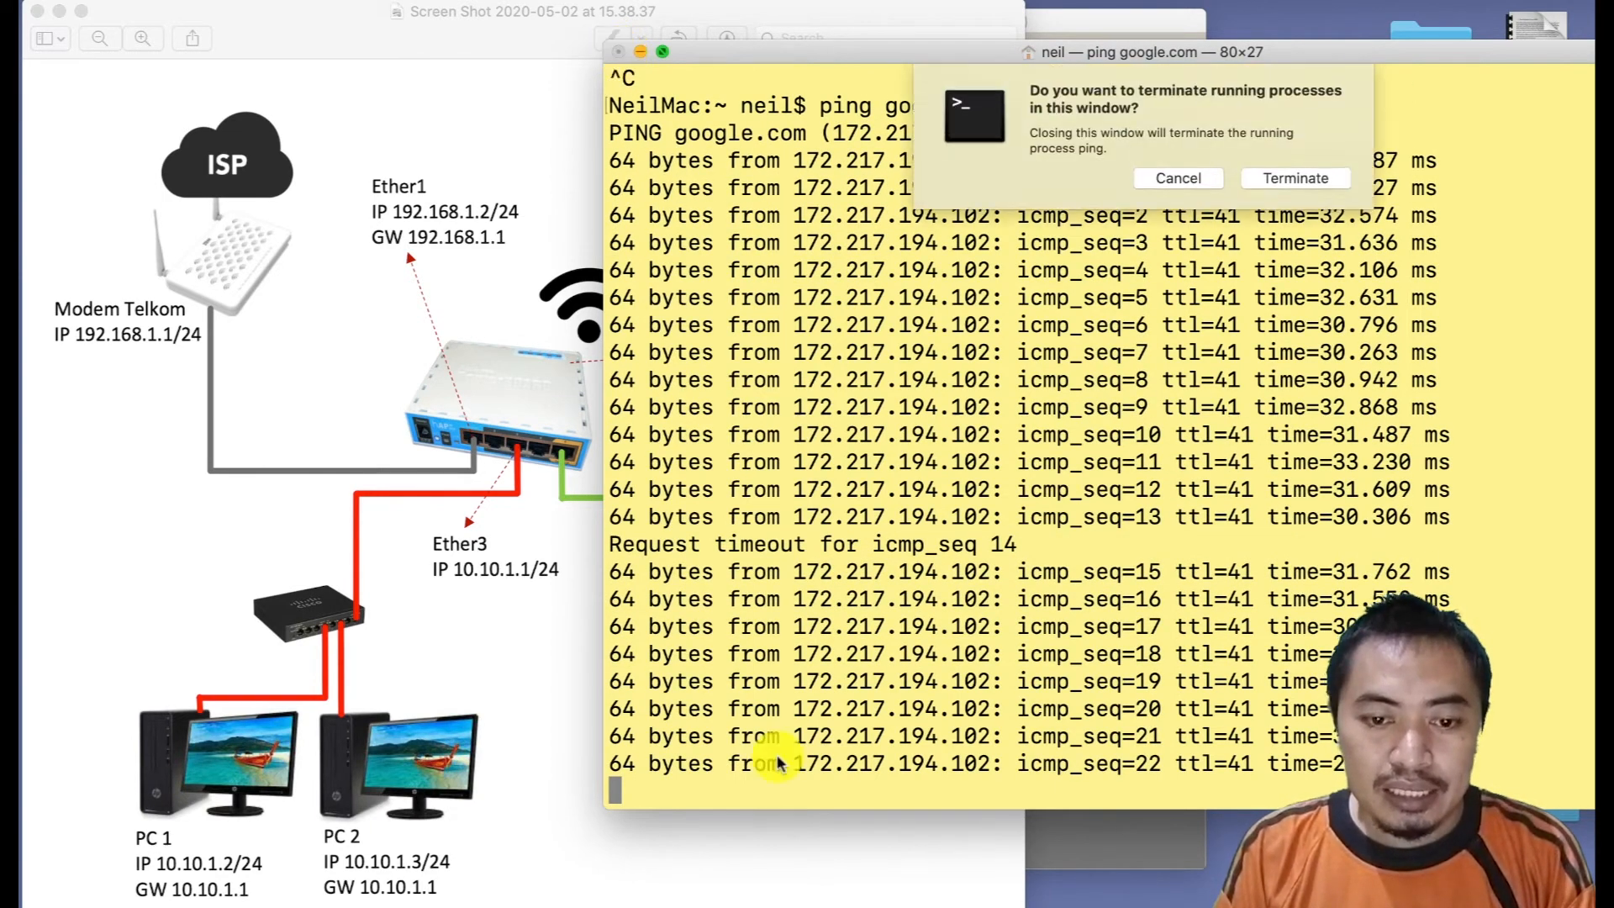
pyautogui.click(1290, 179)
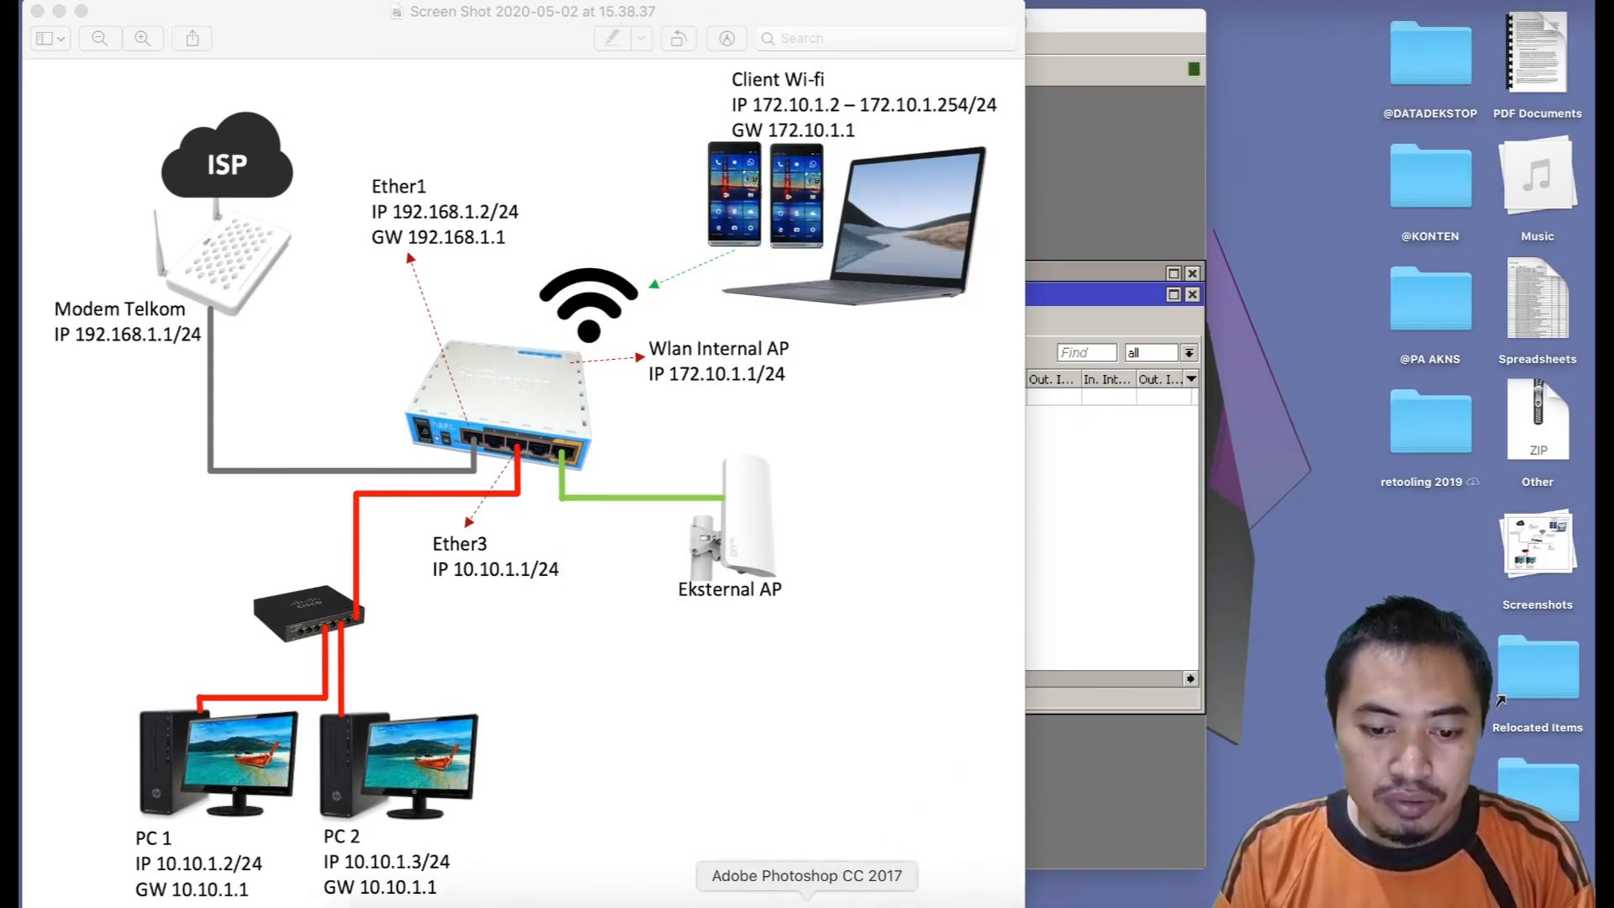
# Load detik.com in Firefox to test the LAN client's internet access and close the browser window.
pyautogui.click(767, 905)
pyautogui.click(627, 90)
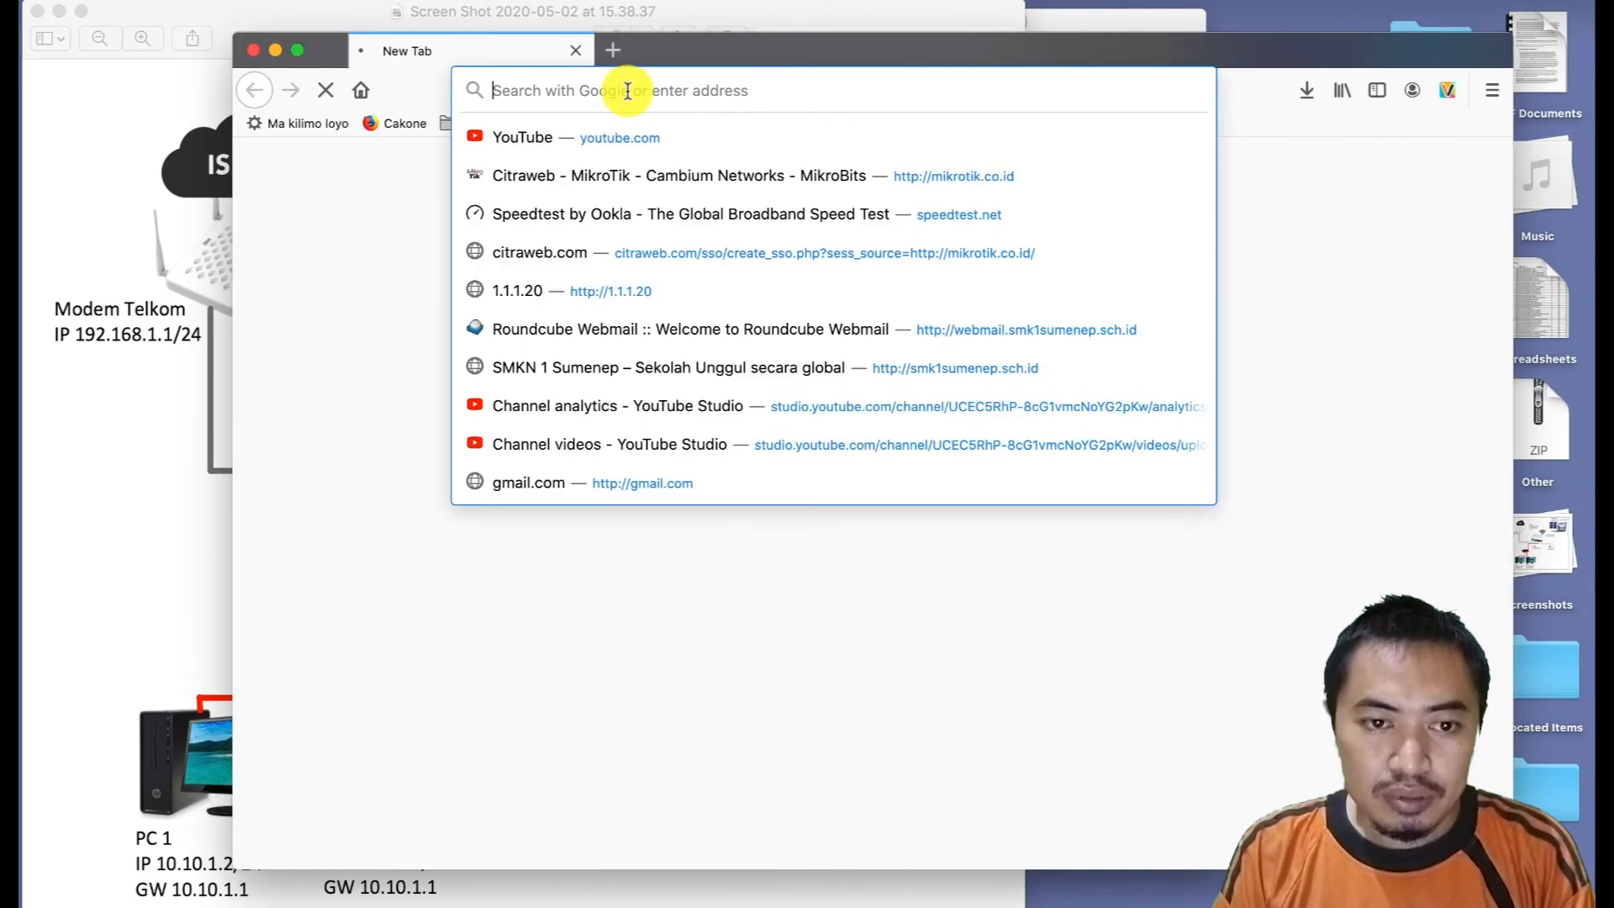
pyautogui.write('detik.com')
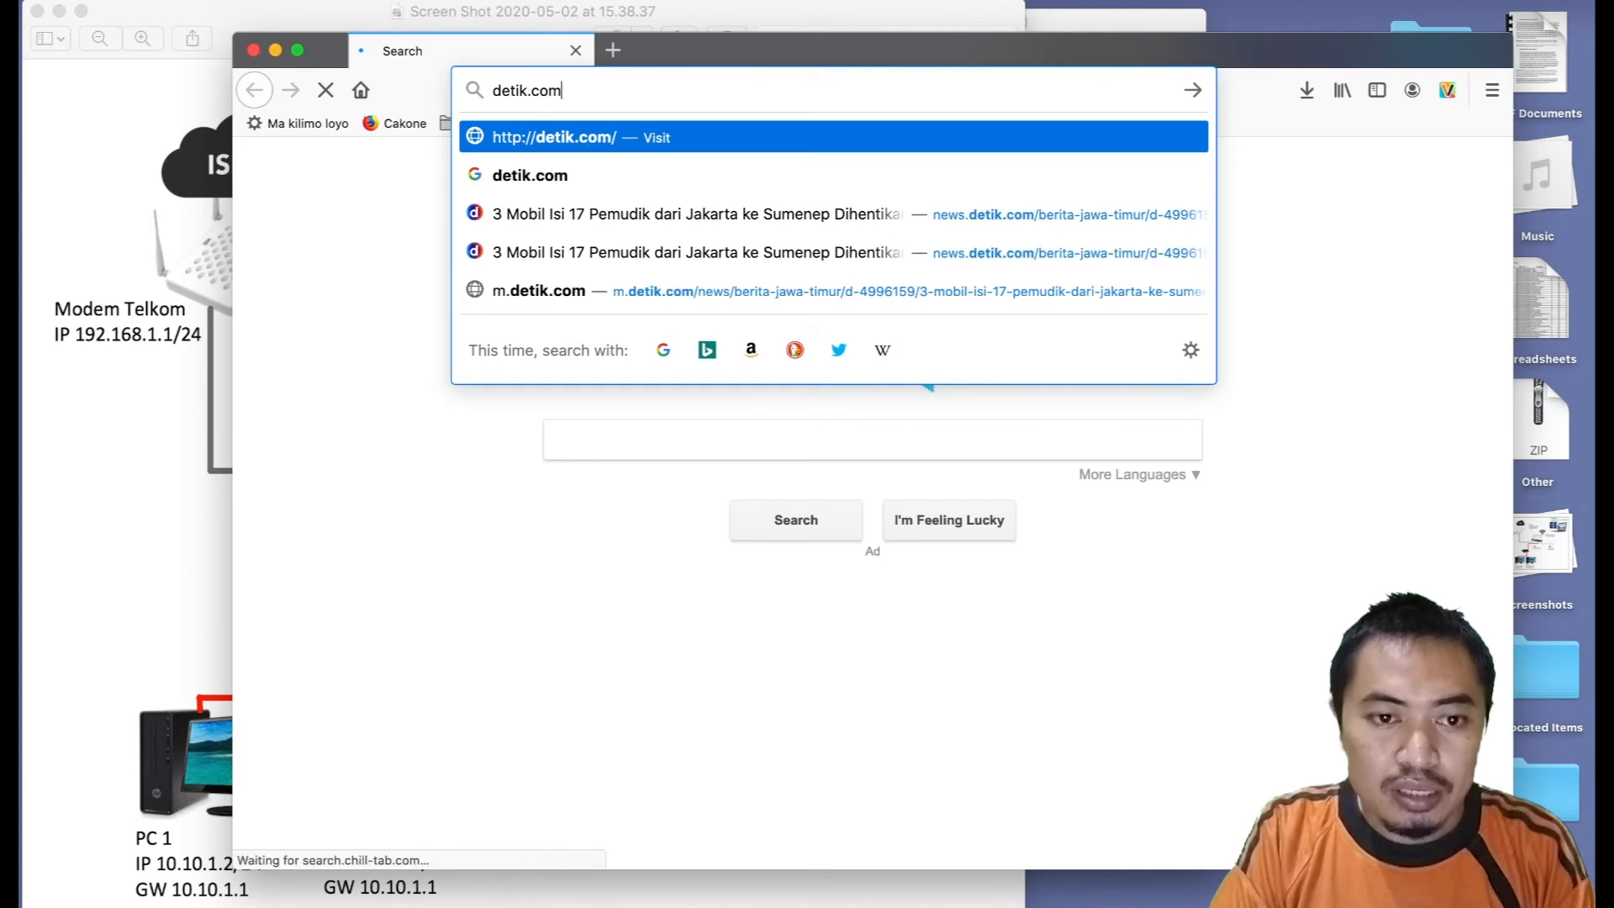
pyautogui.press('Return')
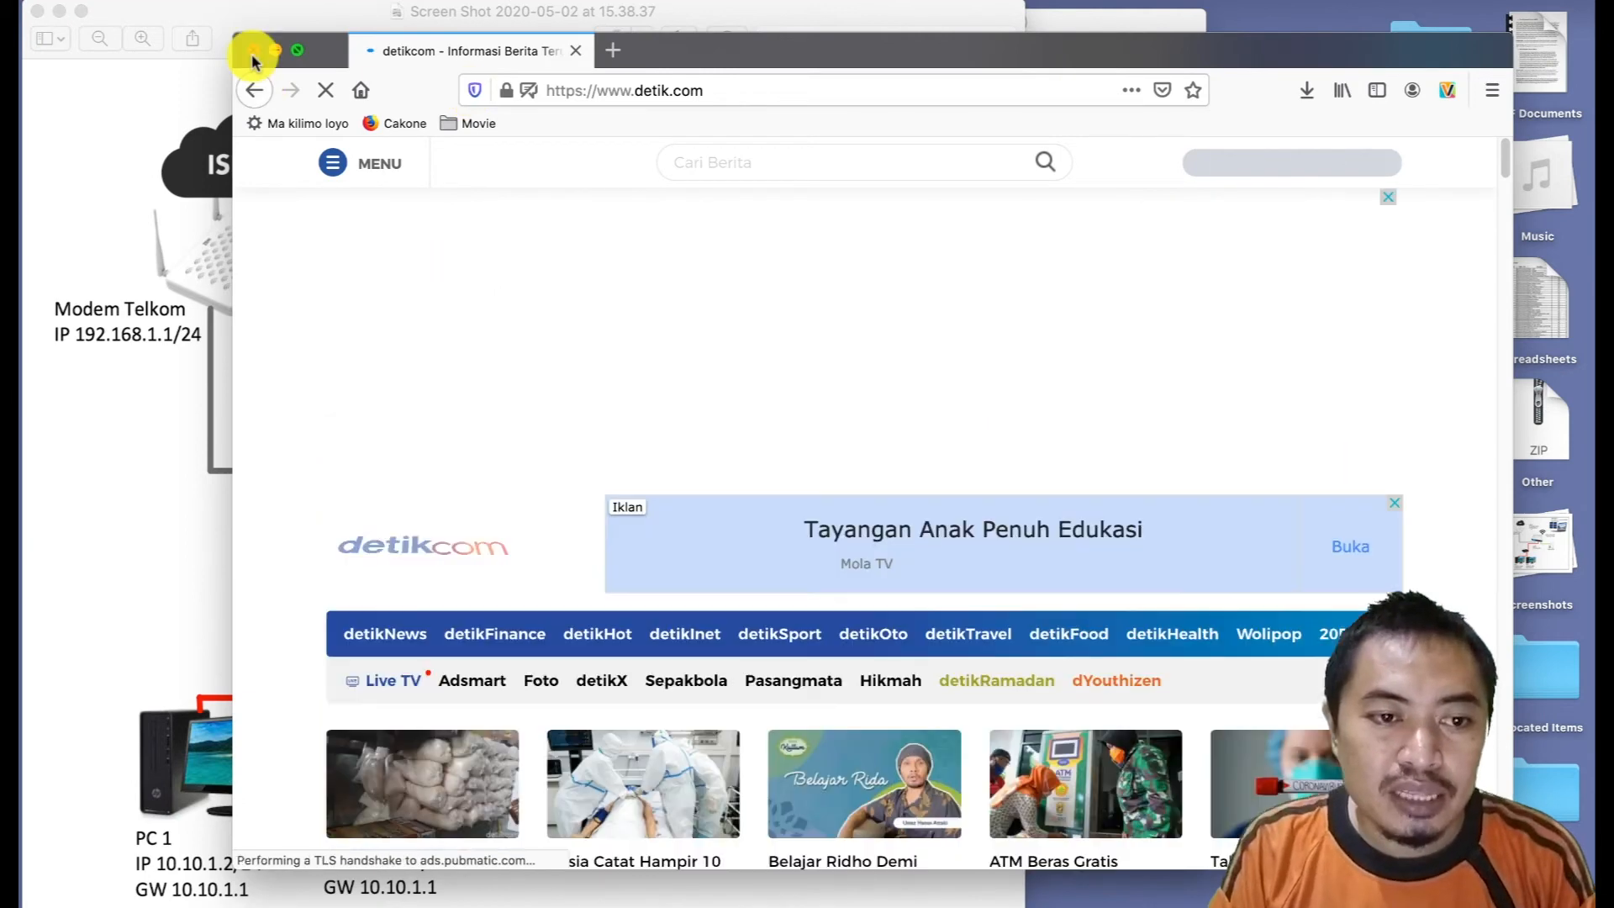
pyautogui.click(253, 50)
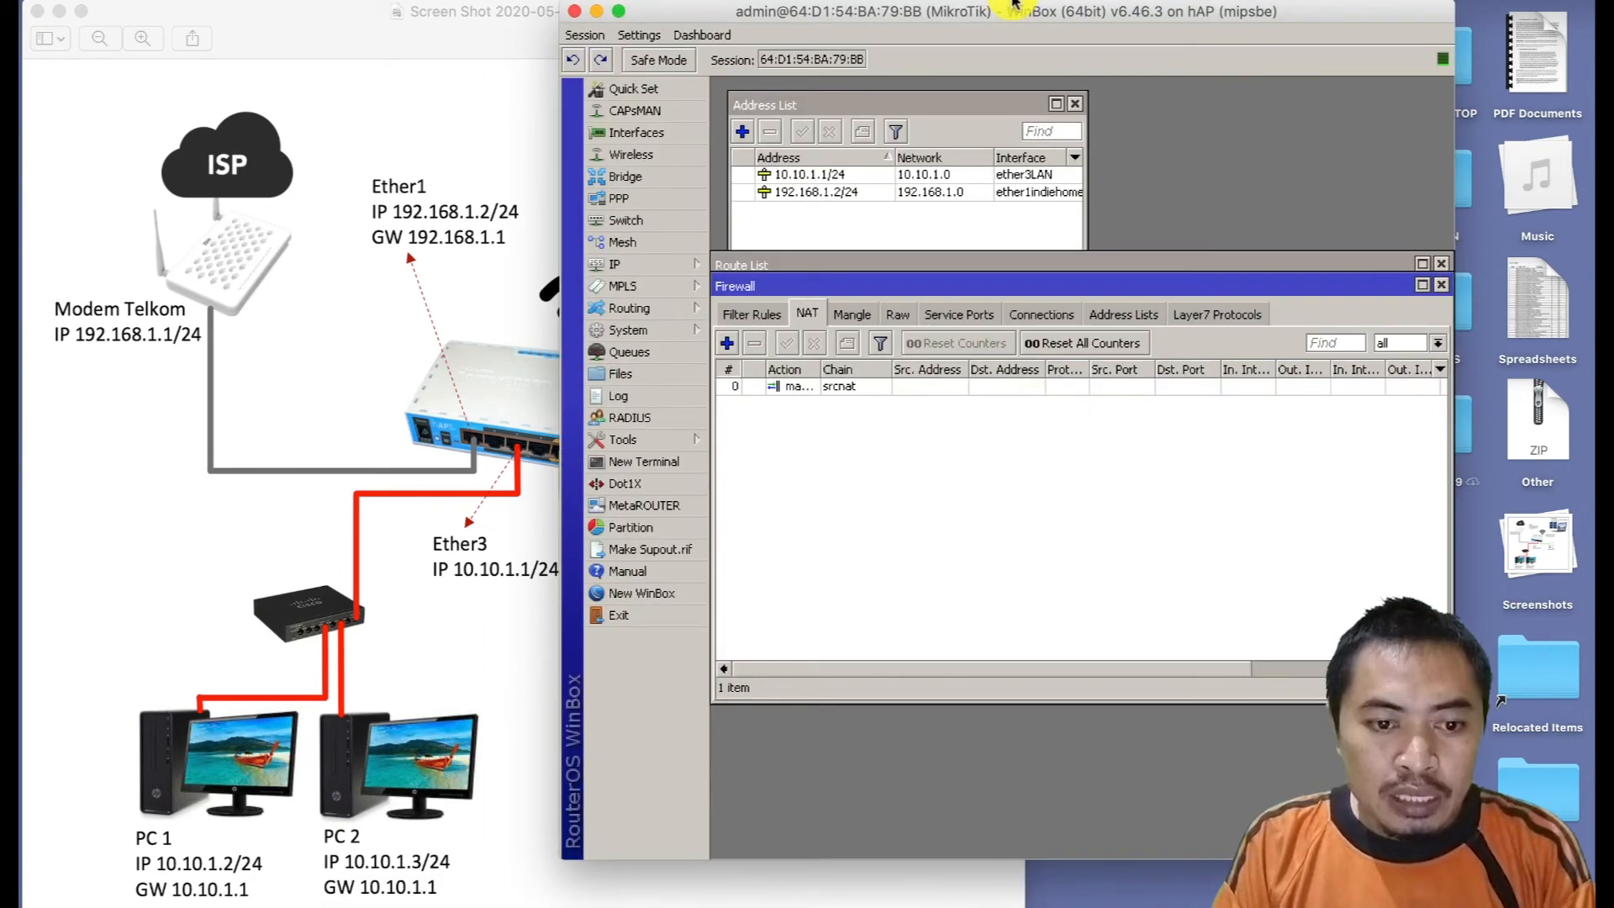
# Arrange the WinBox window and the network diagram side by side, with WinBox in front.
pyautogui.moveTo(1014, 4); pyautogui.dragTo(492, 17)
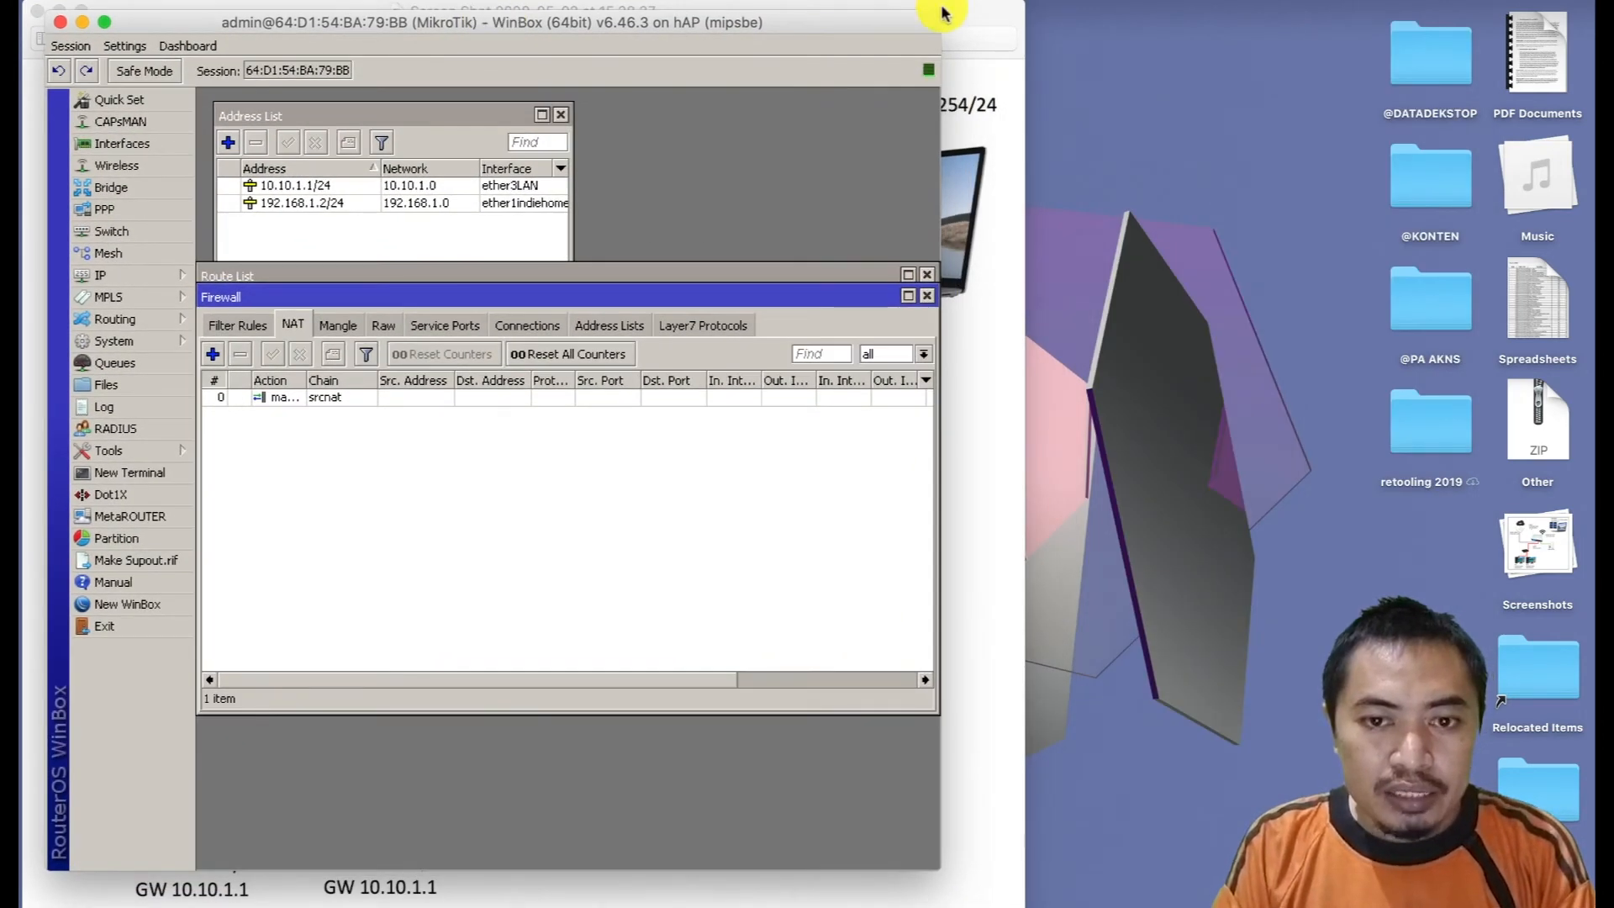
pyautogui.click(971, 24)
pyautogui.moveTo(362, 23); pyautogui.dragTo(926, 25)
pyautogui.click(407, 533)
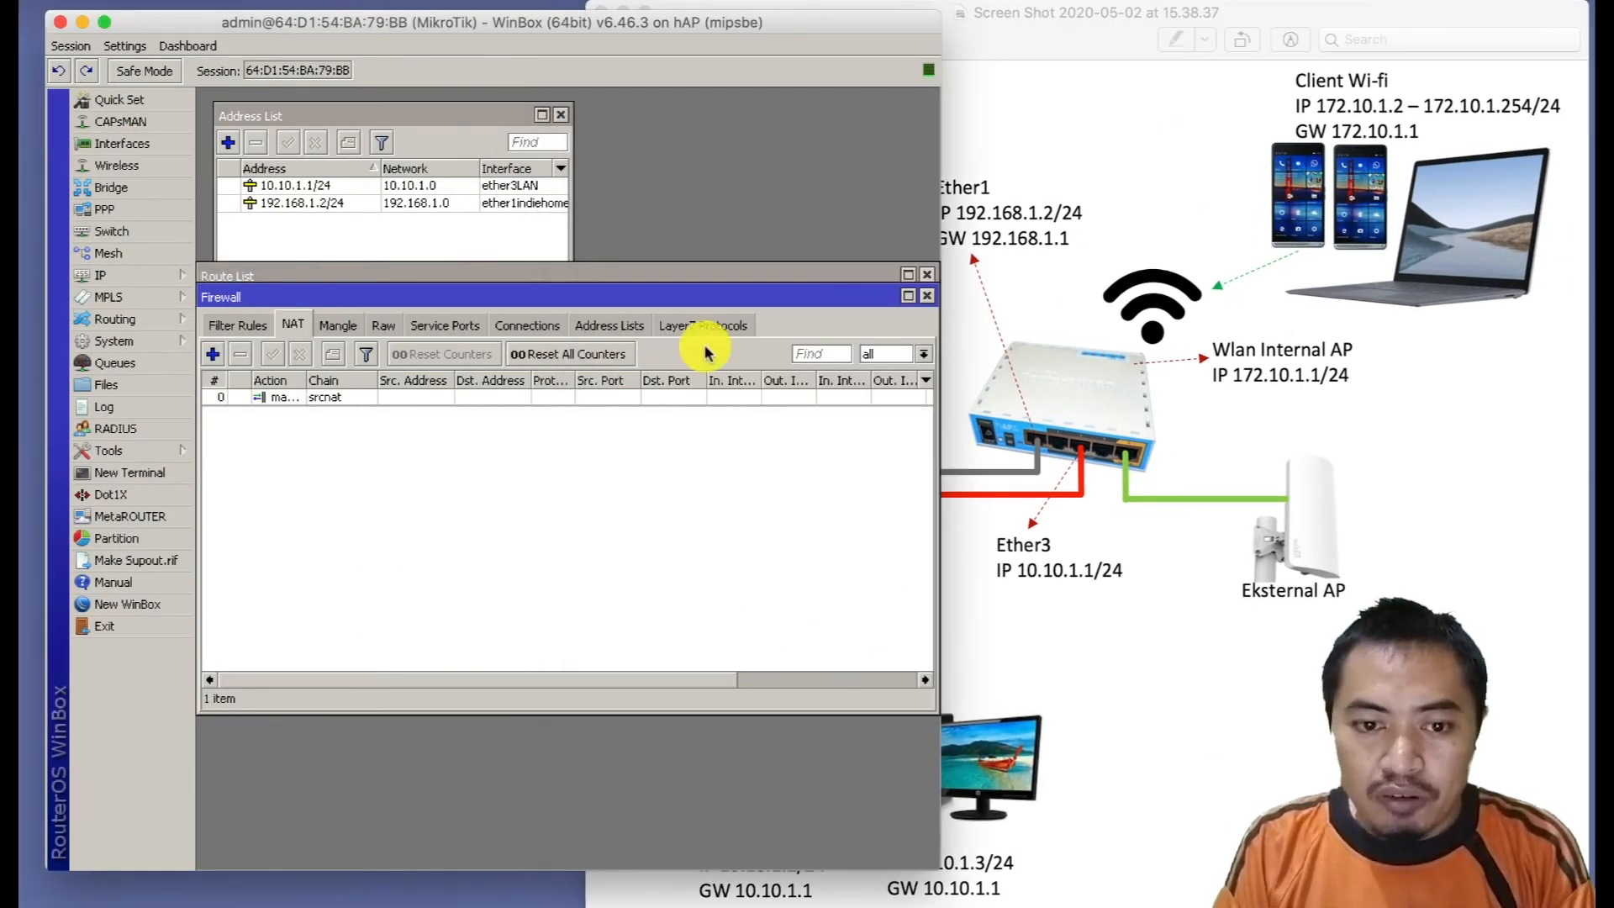
# Enable the wlan1 wireless interface on the router.
pyautogui.click(126, 168)
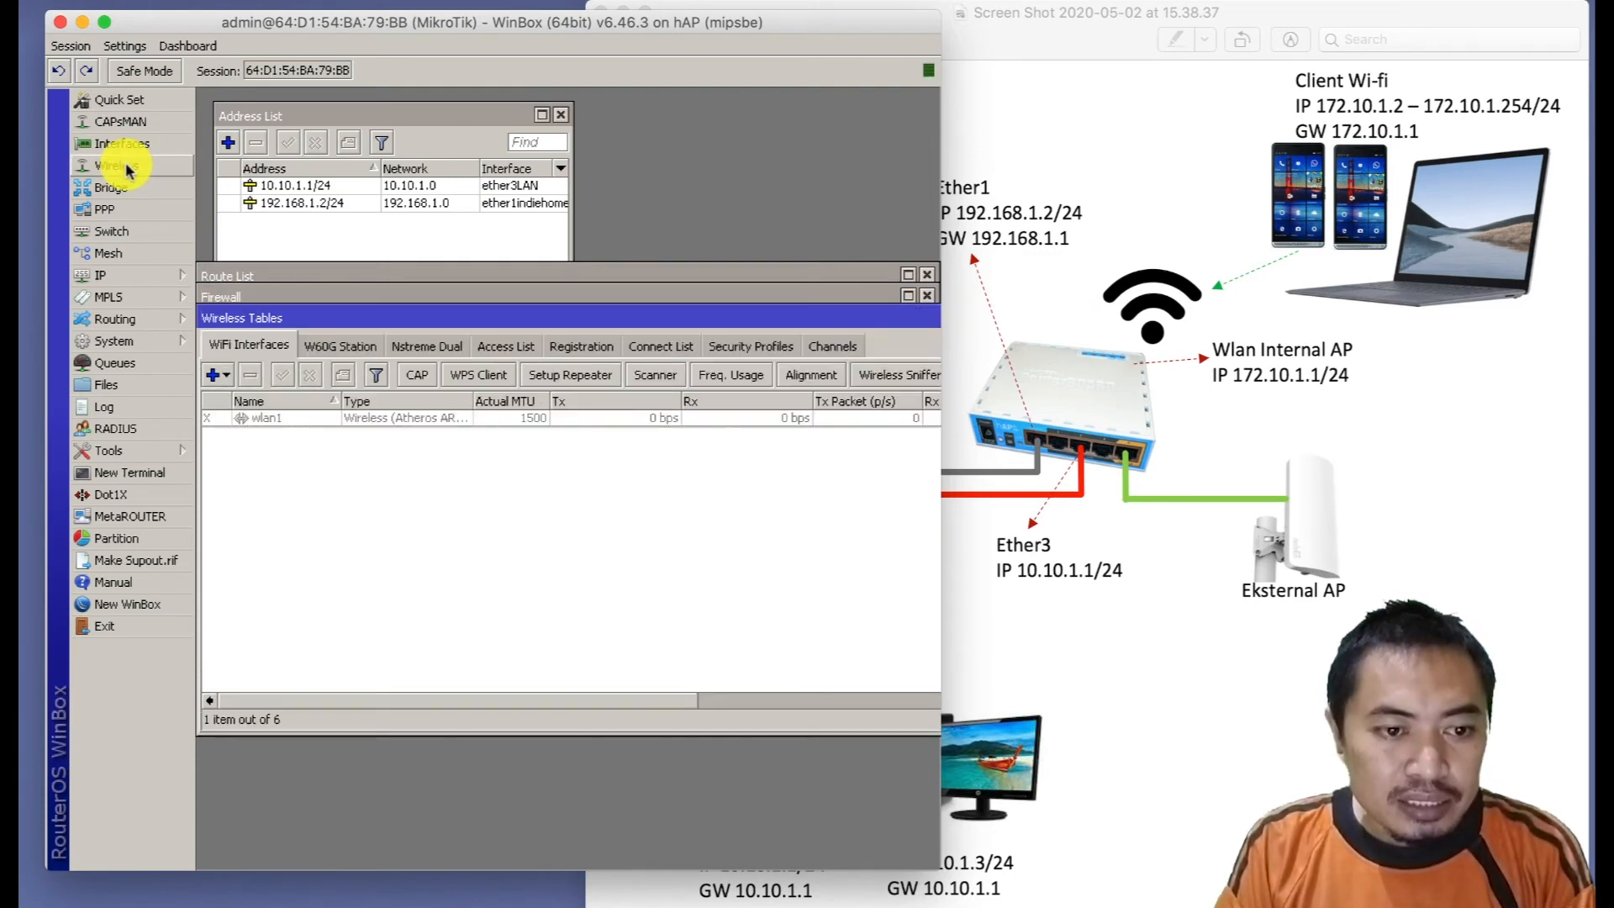
pyautogui.click(125, 144)
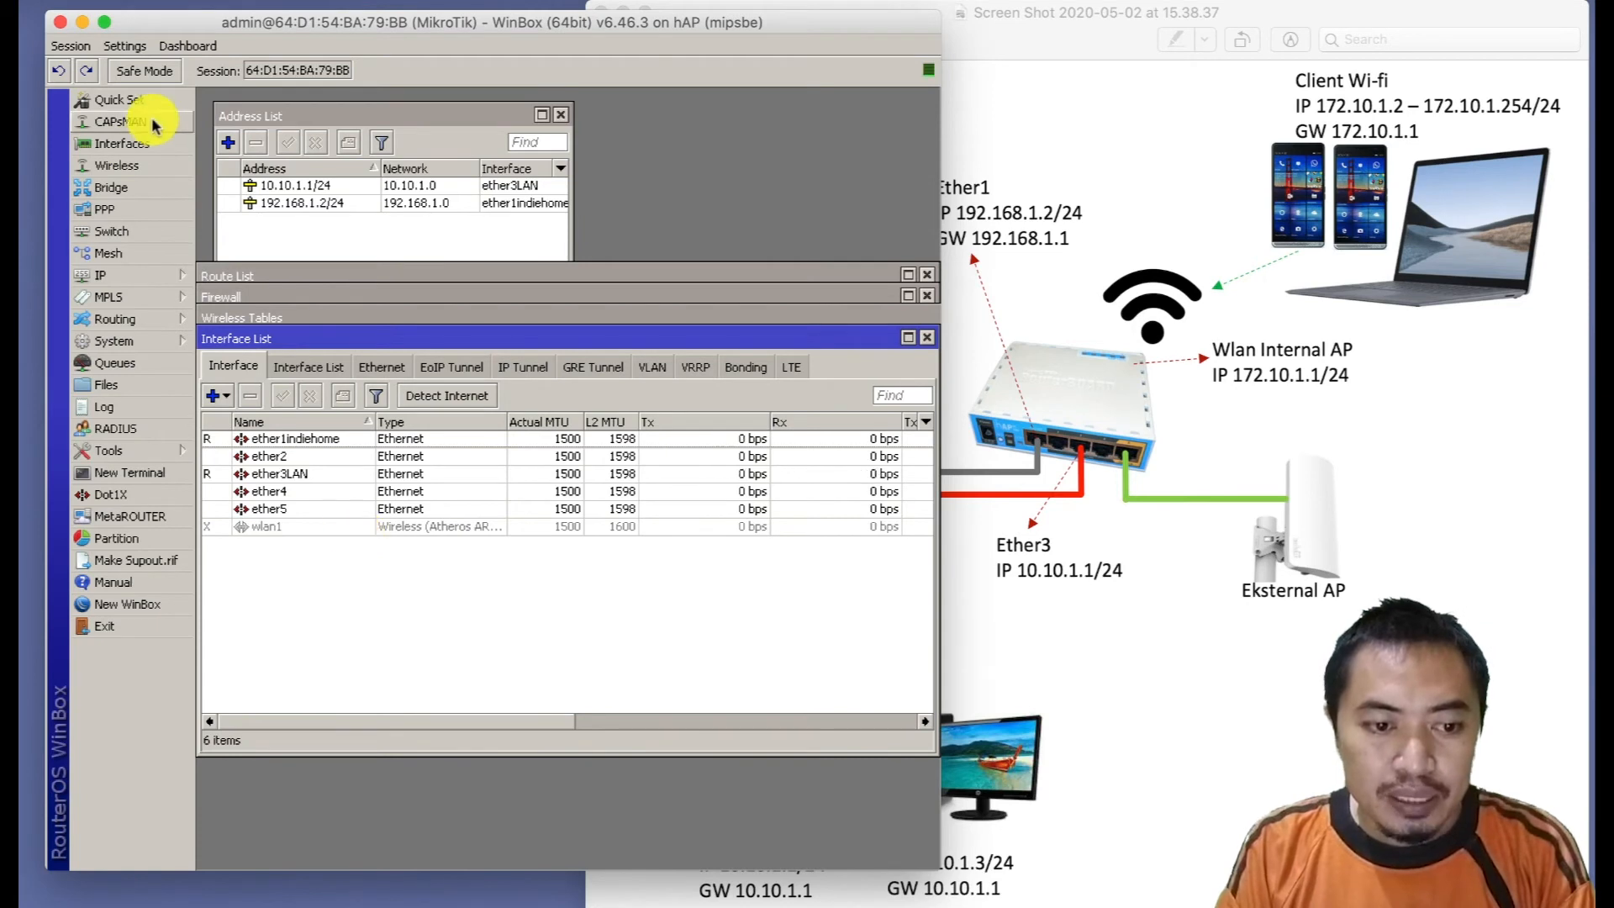
pyautogui.click(132, 167)
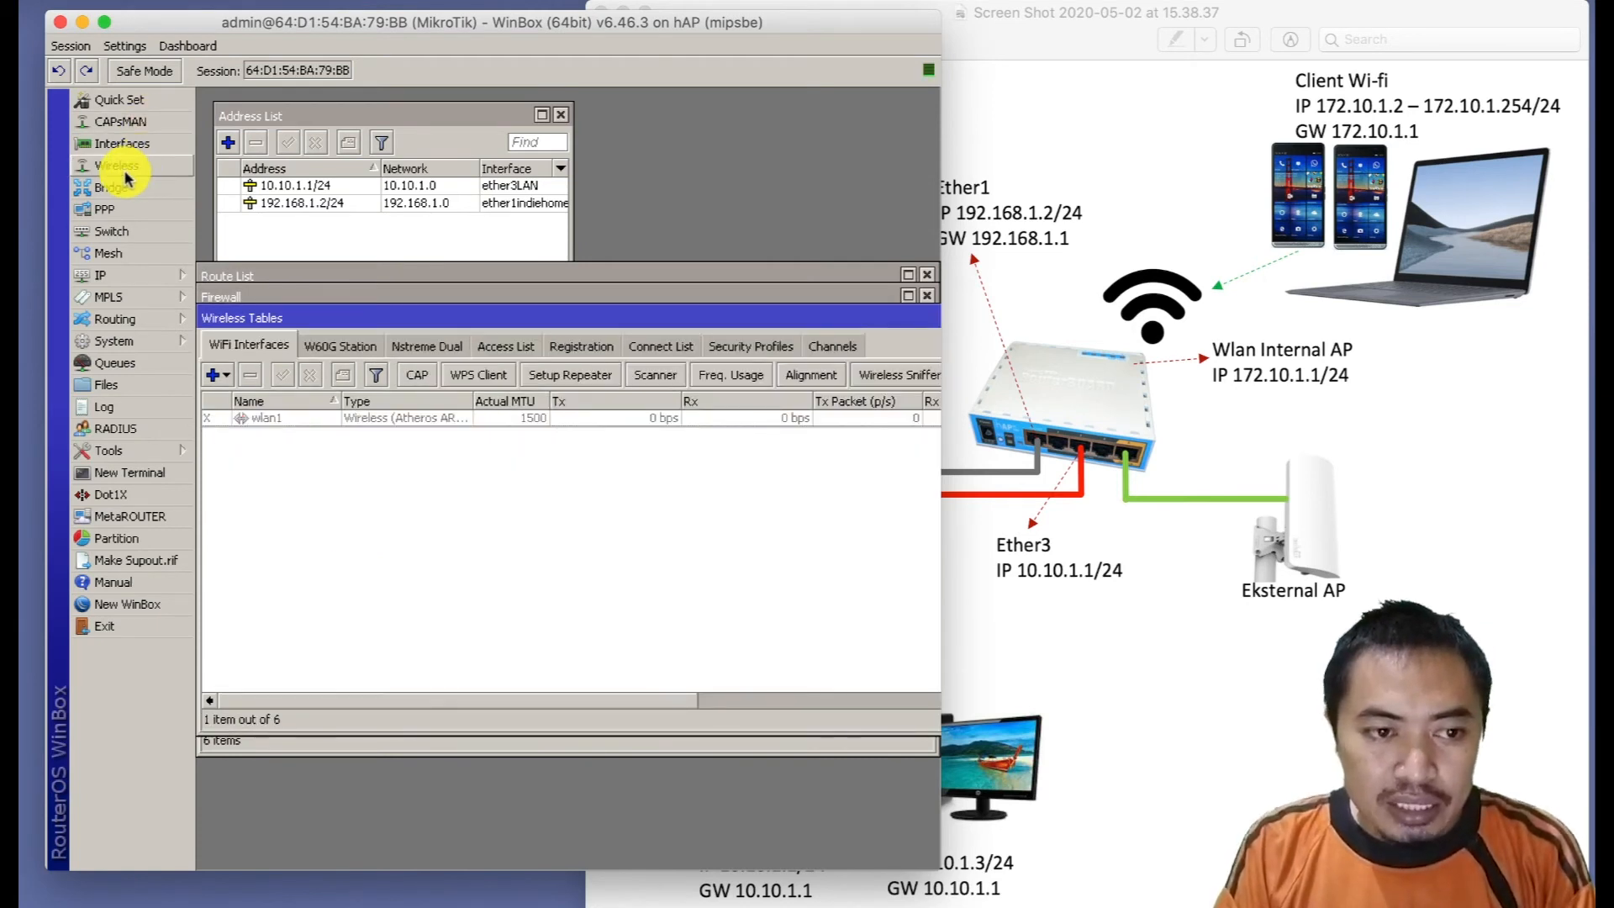
pyautogui.click(280, 419)
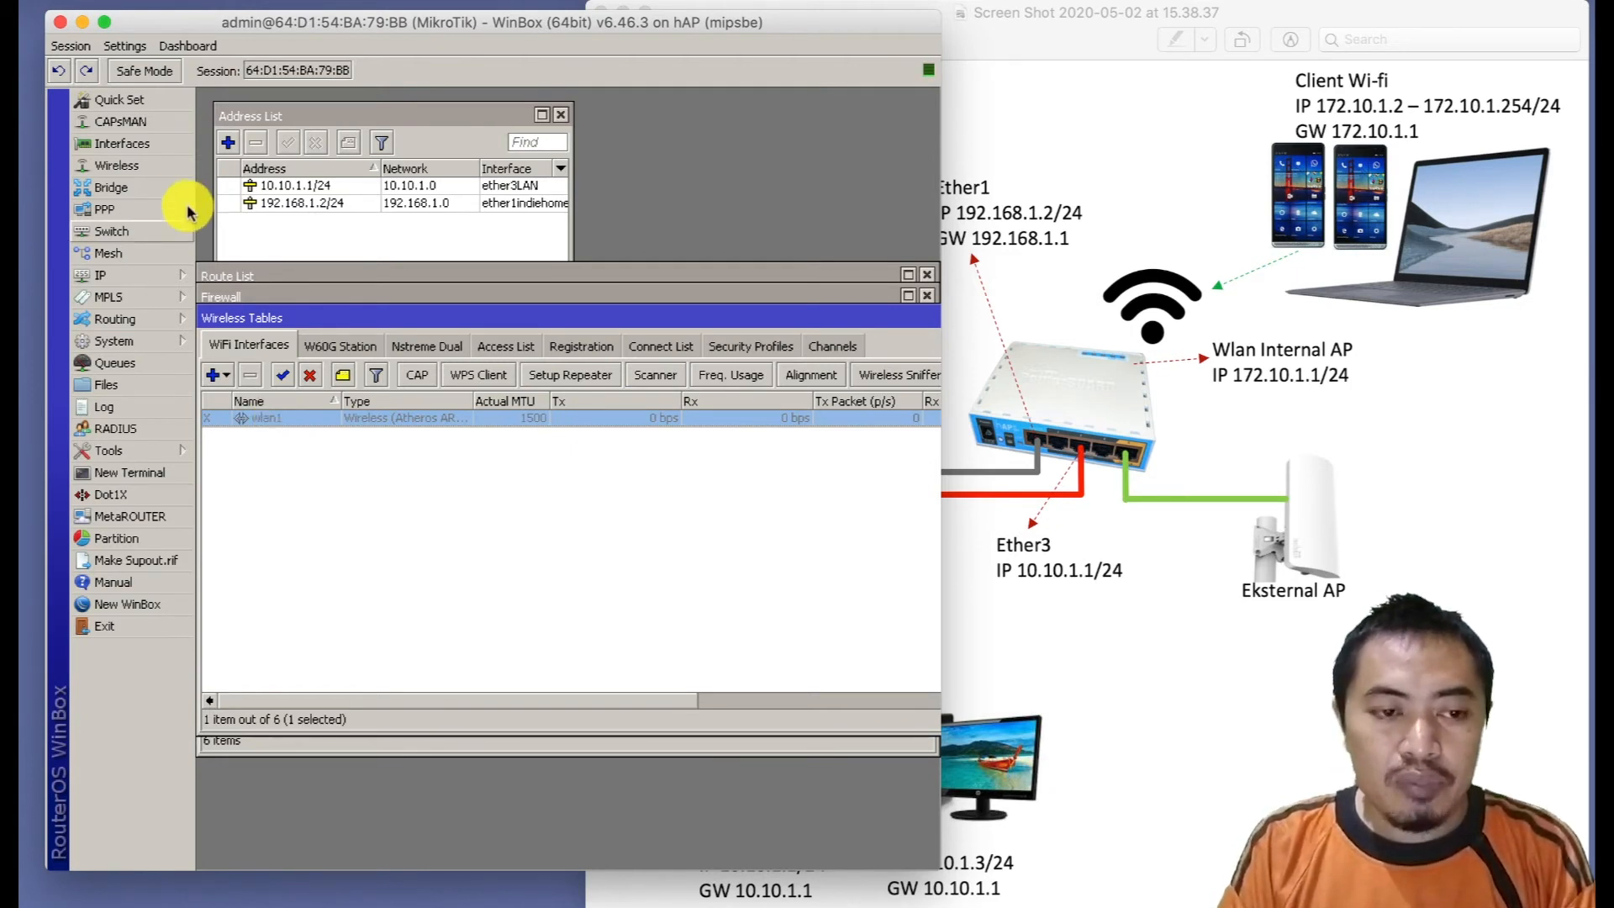
pyautogui.click(282, 375)
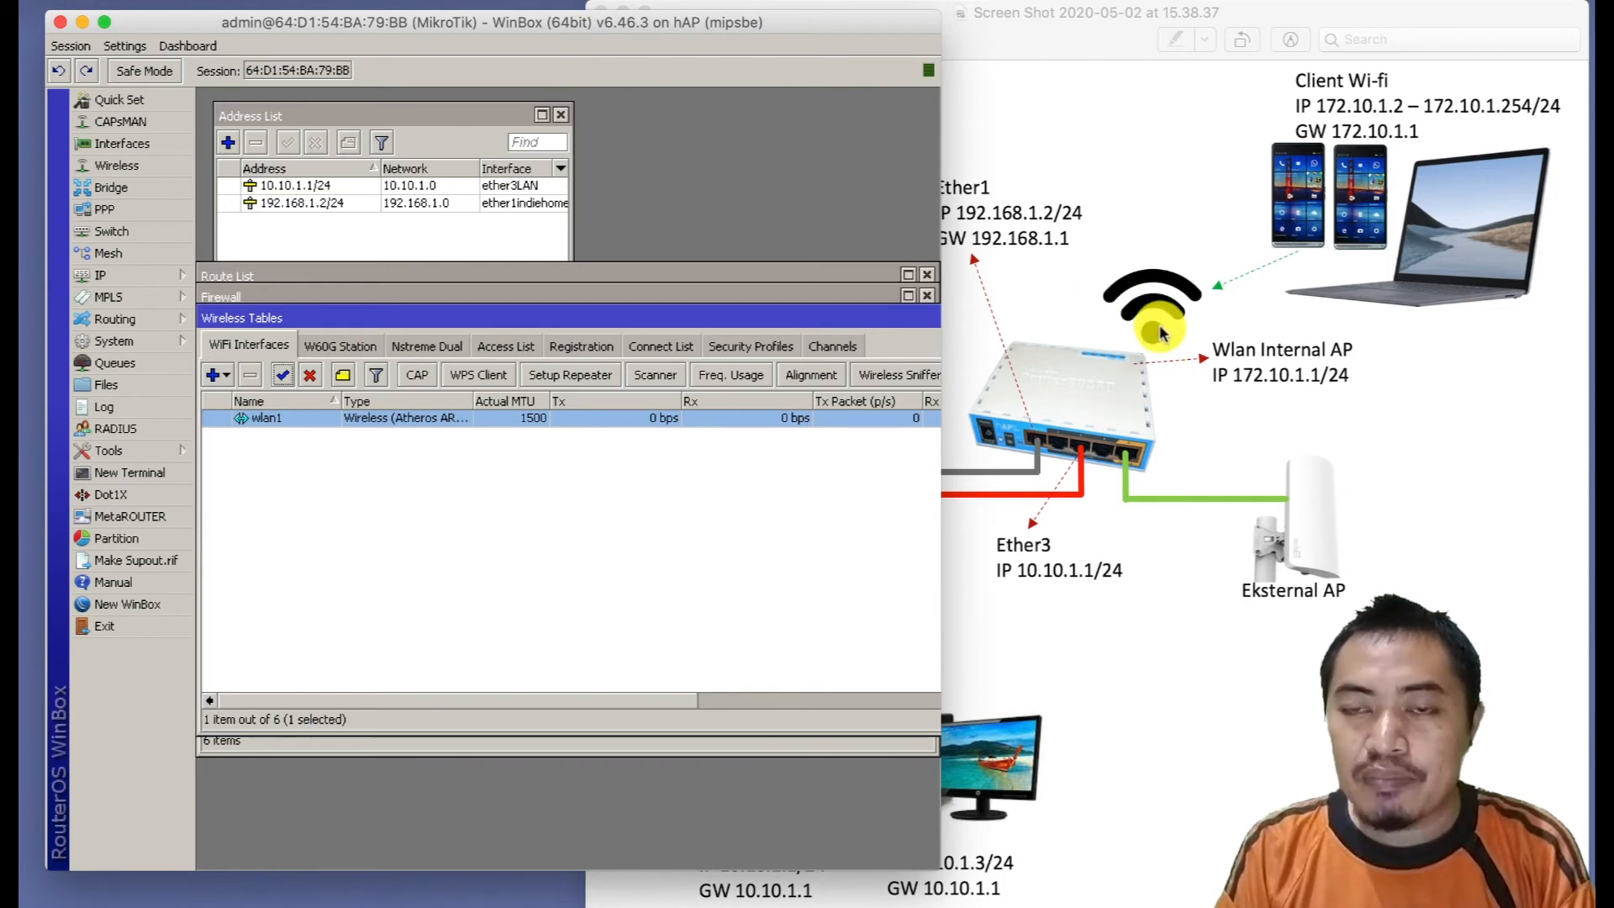
# Add the IP address 172.10.1.1/24 to the wlan1 interface.
pyautogui.click(132, 273)
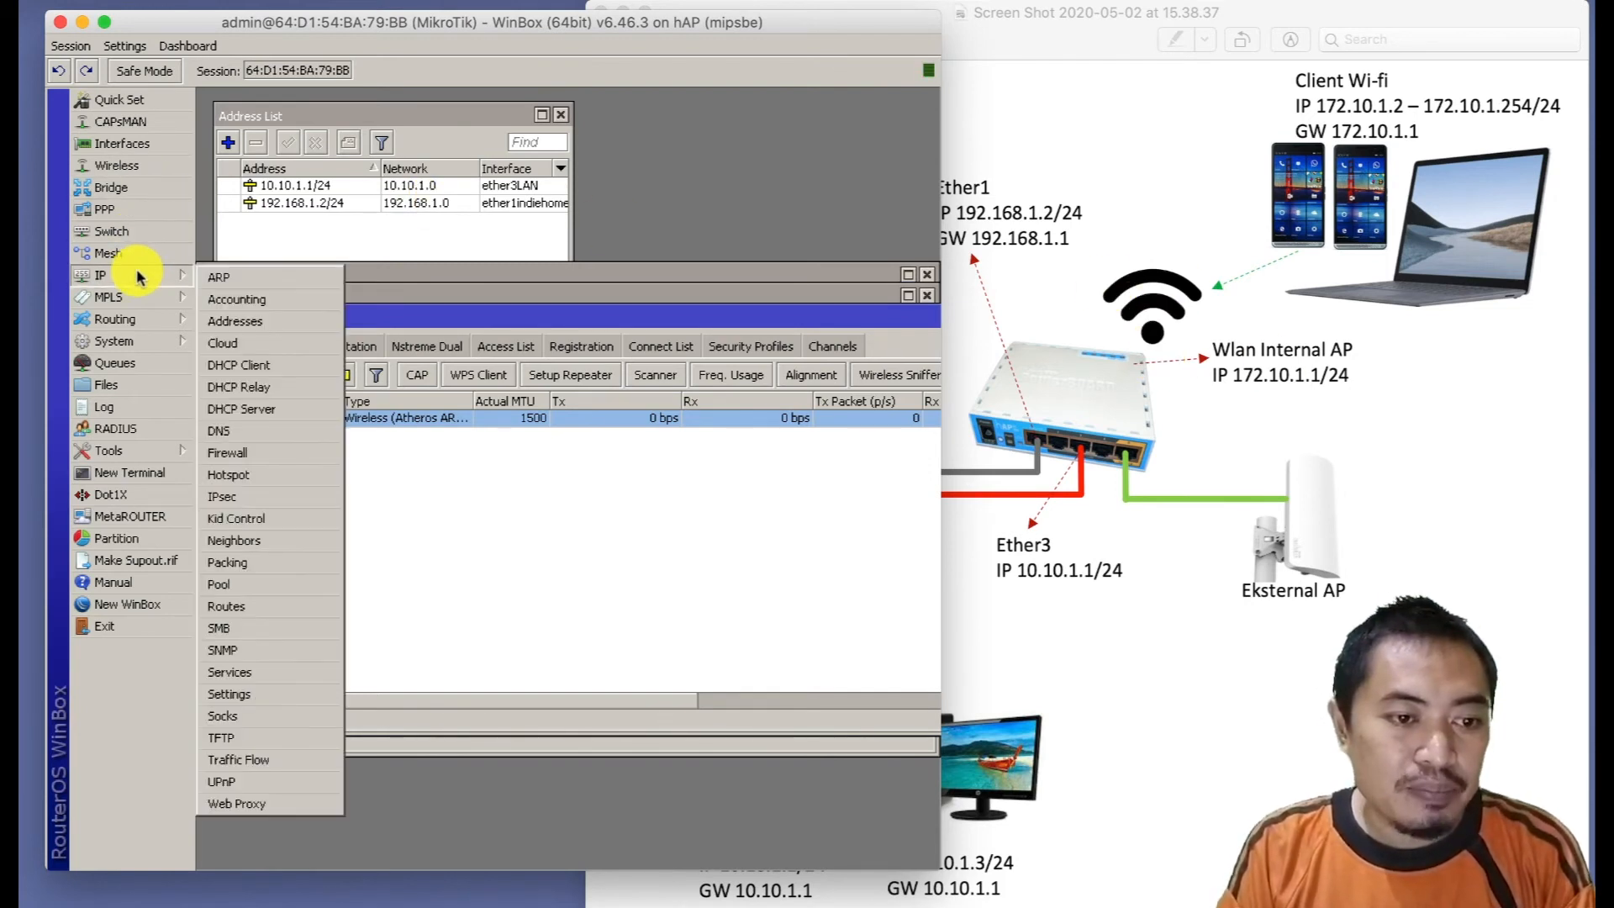
pyautogui.click(239, 320)
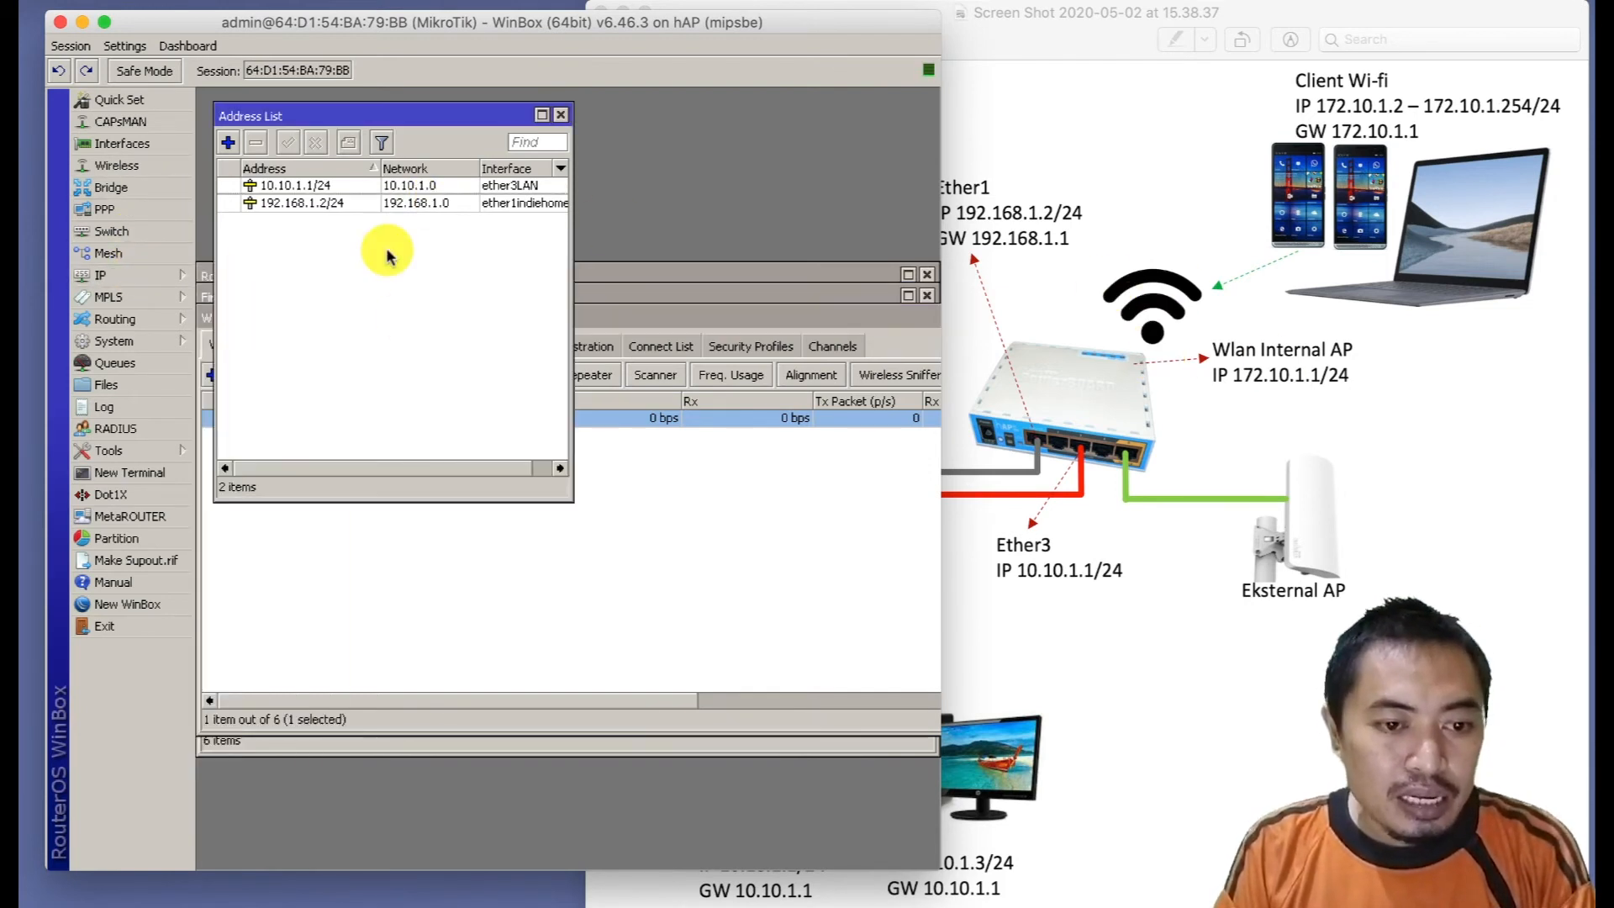
pyautogui.click(227, 142)
pyautogui.click(476, 389)
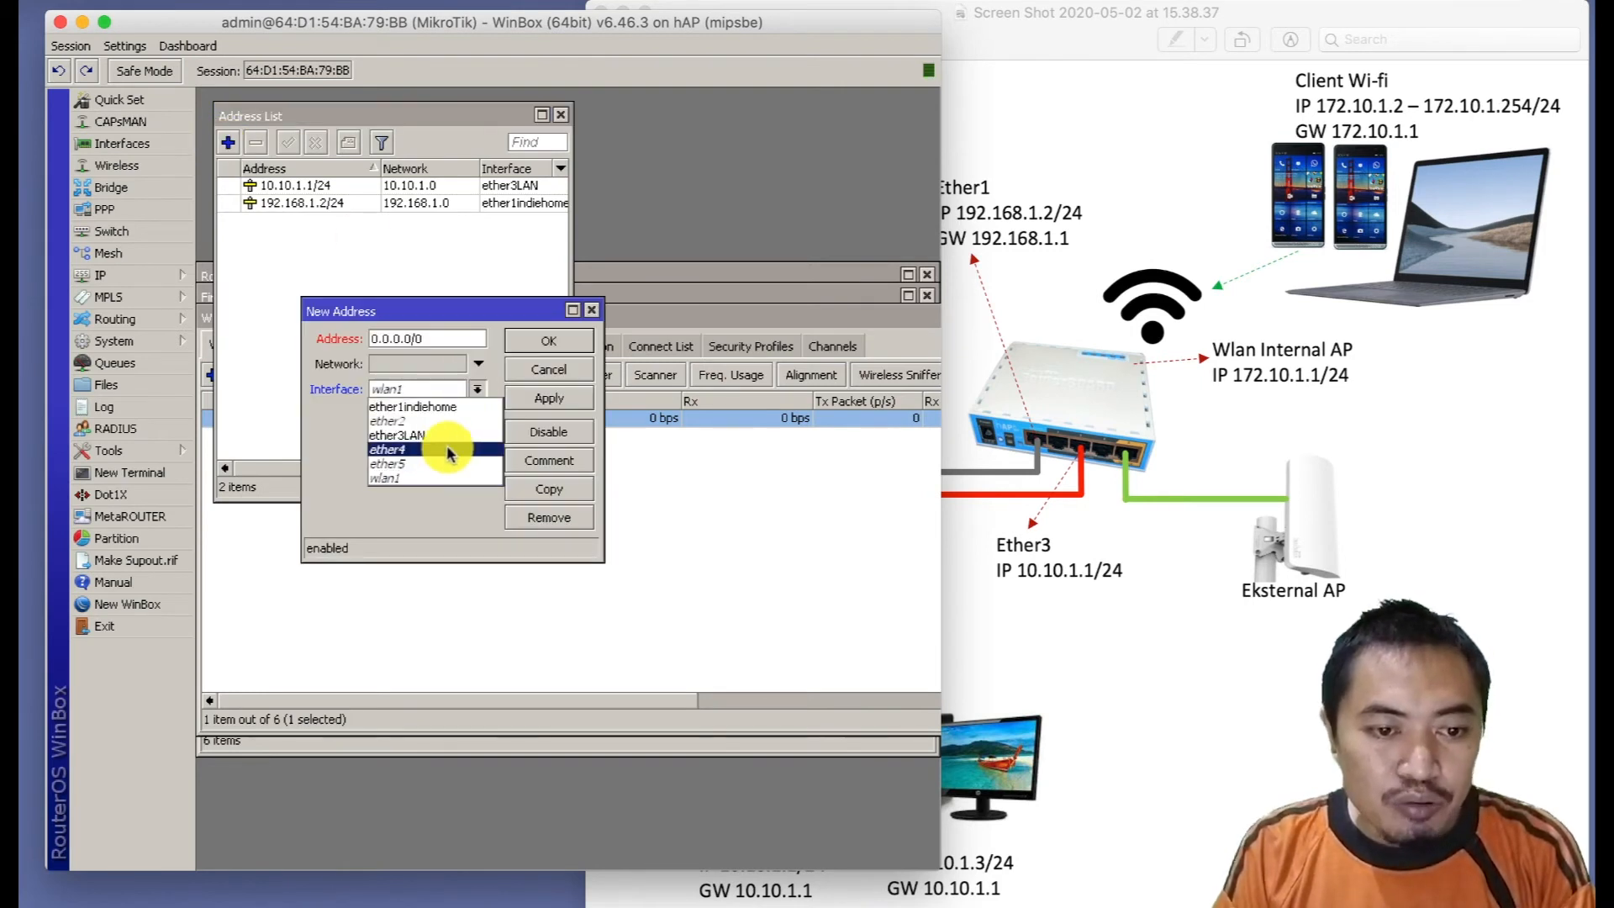
pyautogui.click(420, 479)
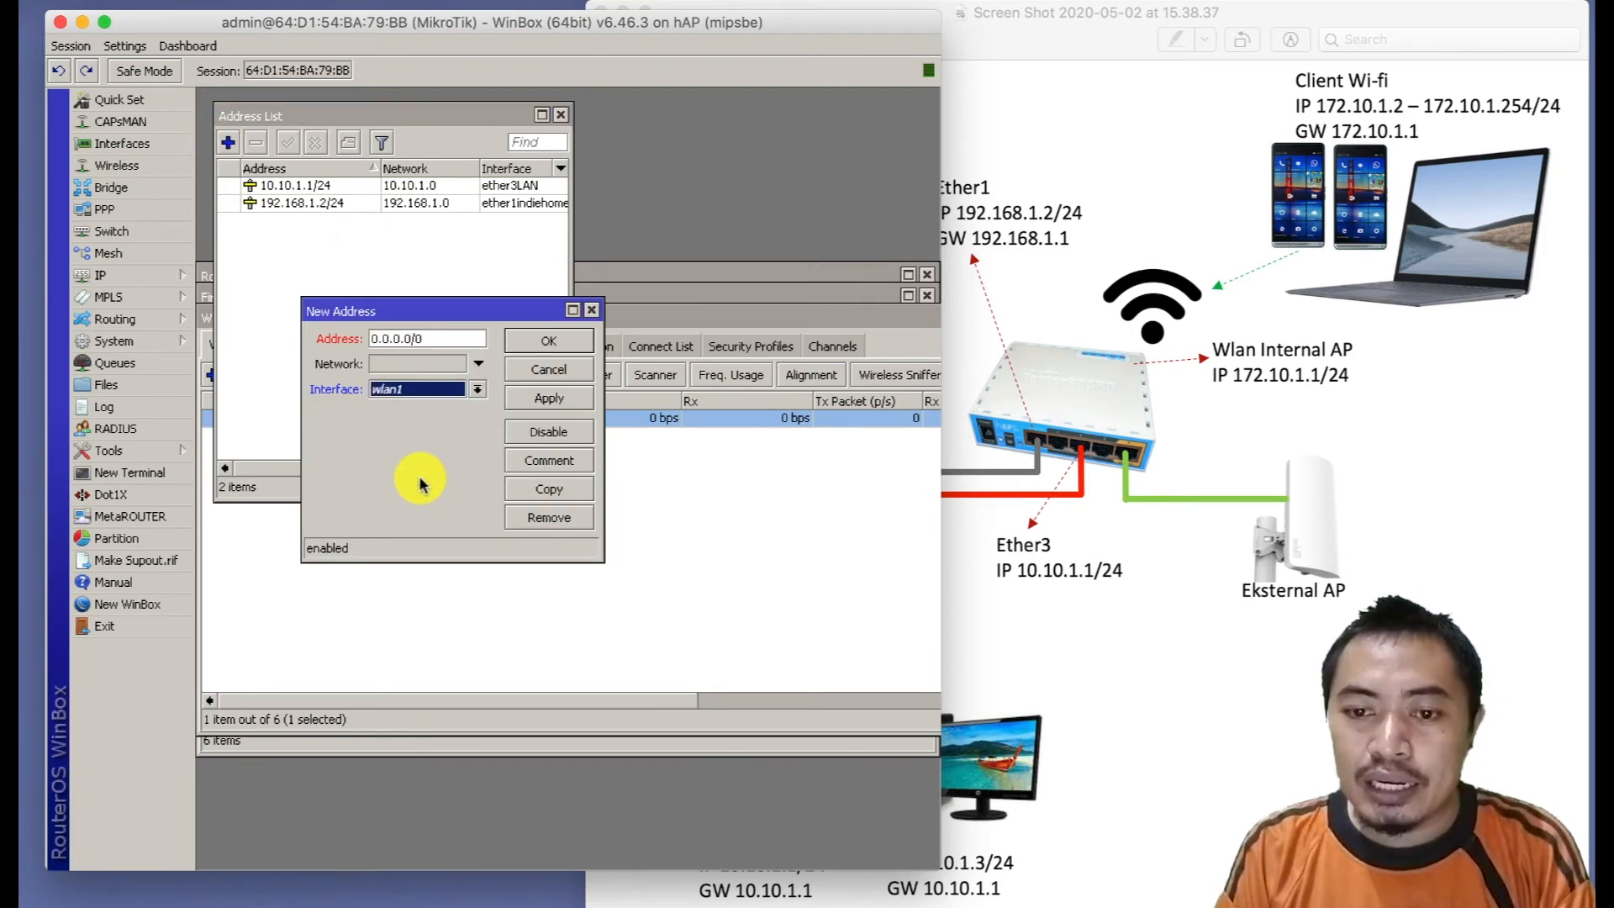
pyautogui.moveTo(429, 339); pyautogui.dragTo(317, 324)
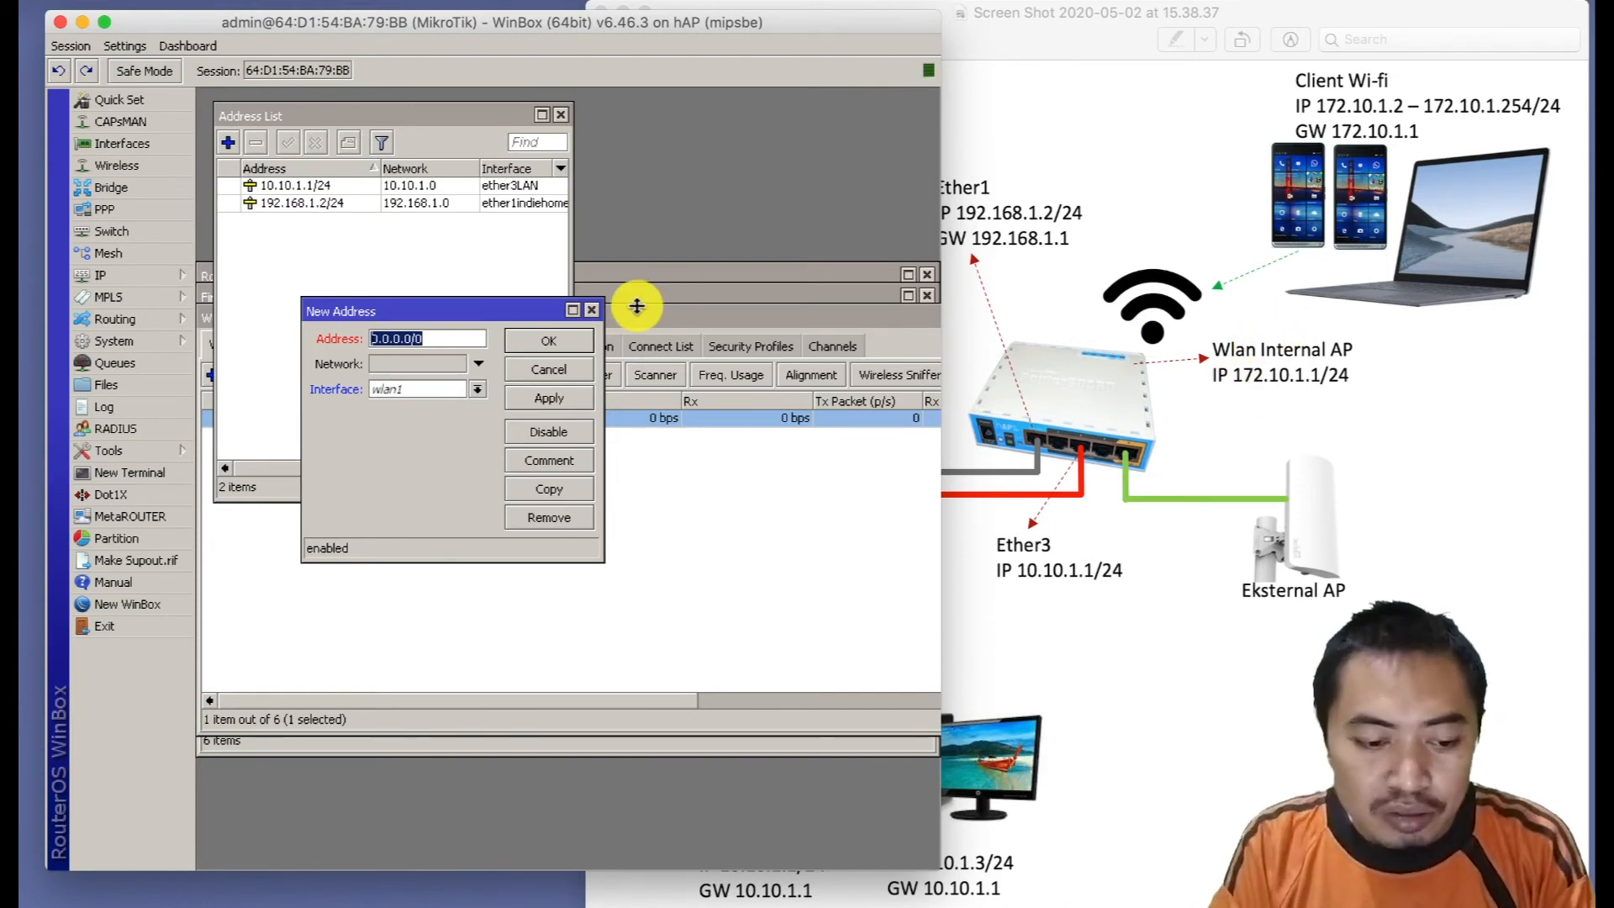
pyautogui.write('172.10')
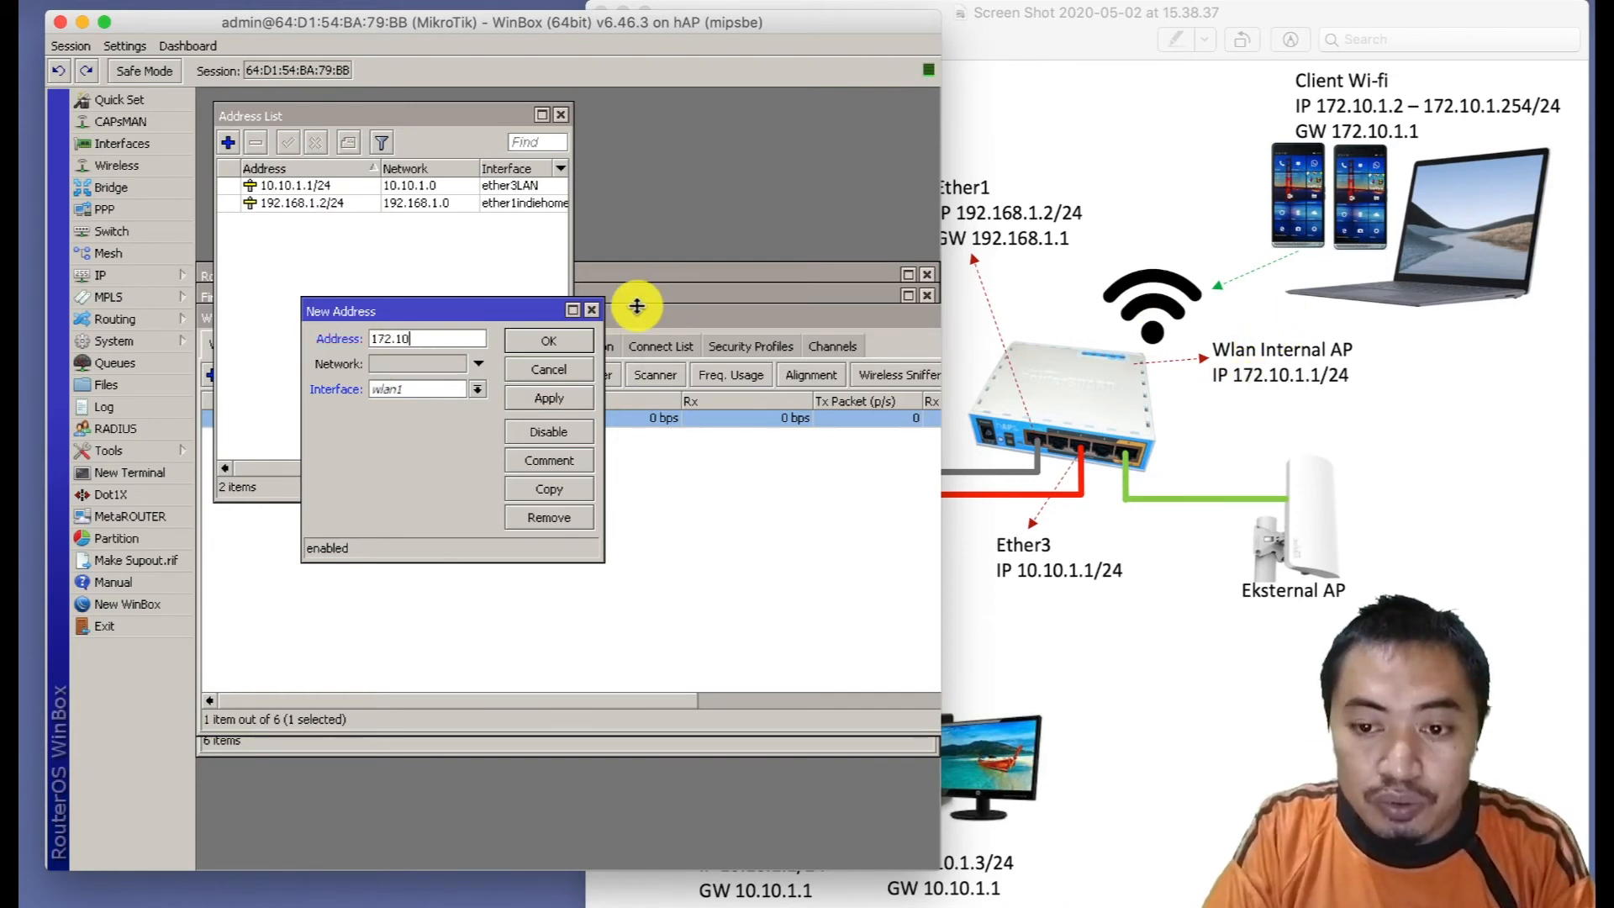
pyautogui.write('.1.1')
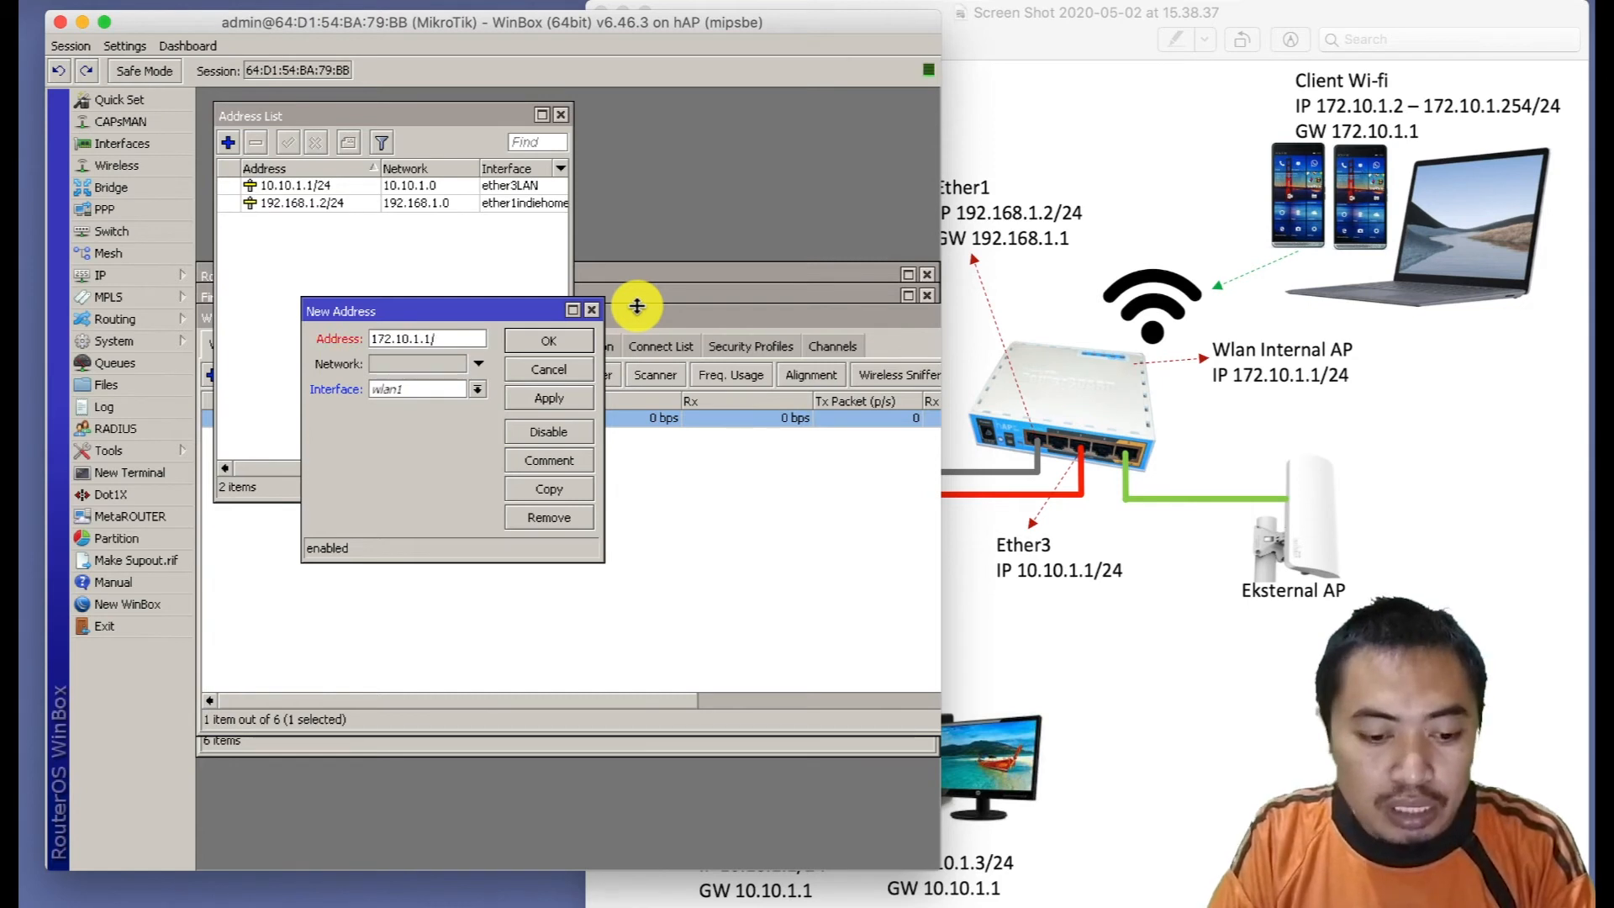
pyautogui.write('/24')
pyautogui.click(548, 340)
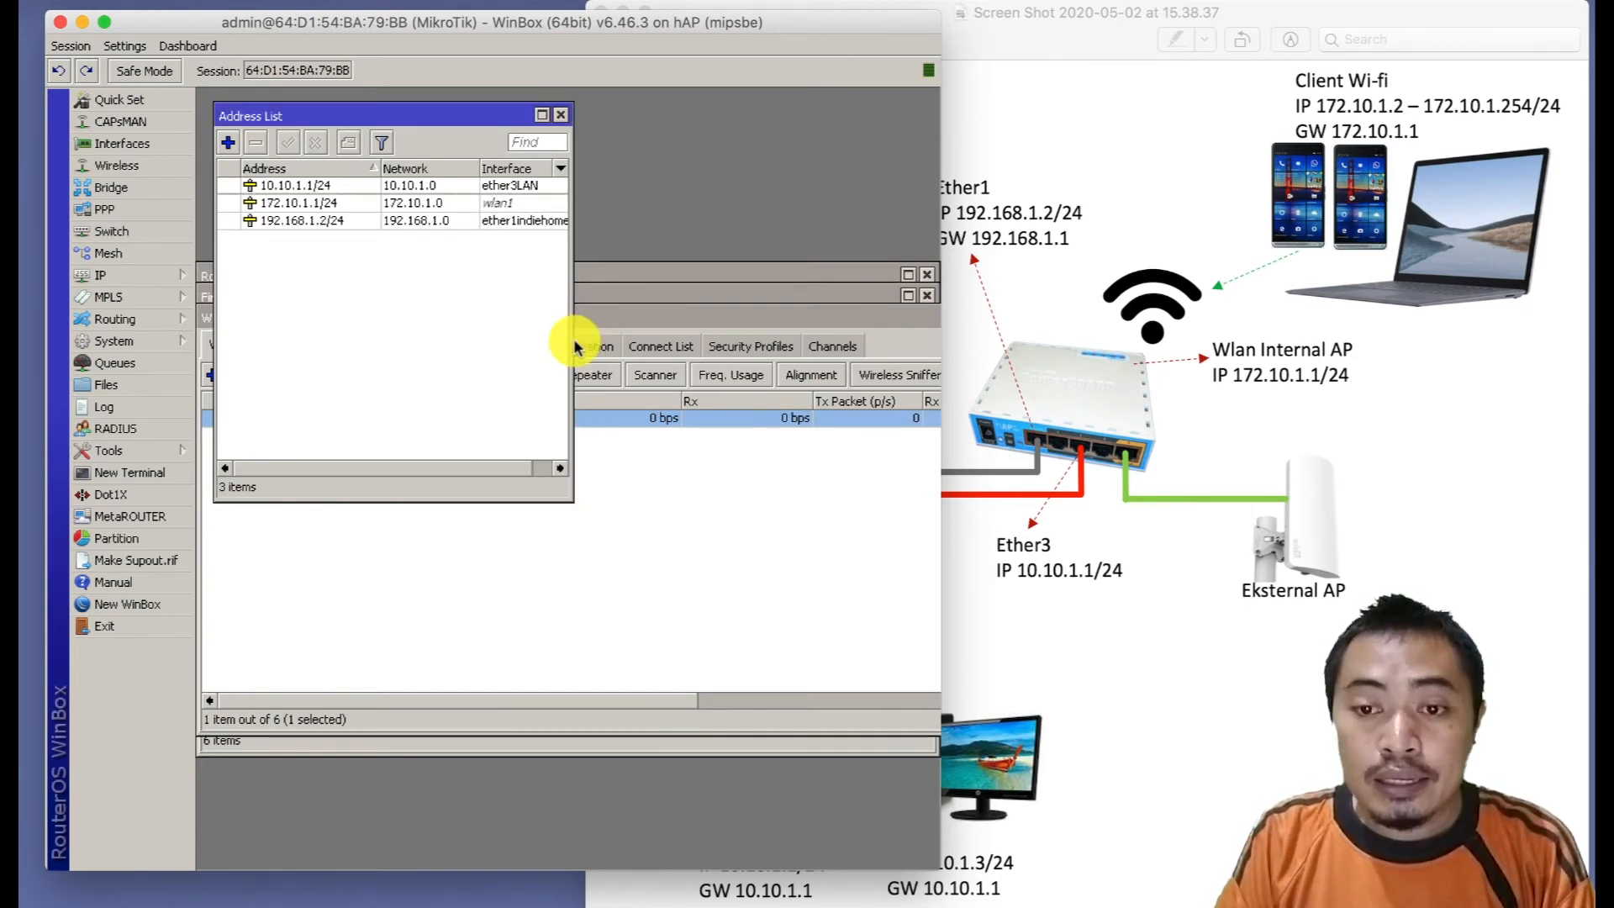
# Open the wireless settings of wlan1 and set its mode to ap bridge.
pyautogui.click(741, 513)
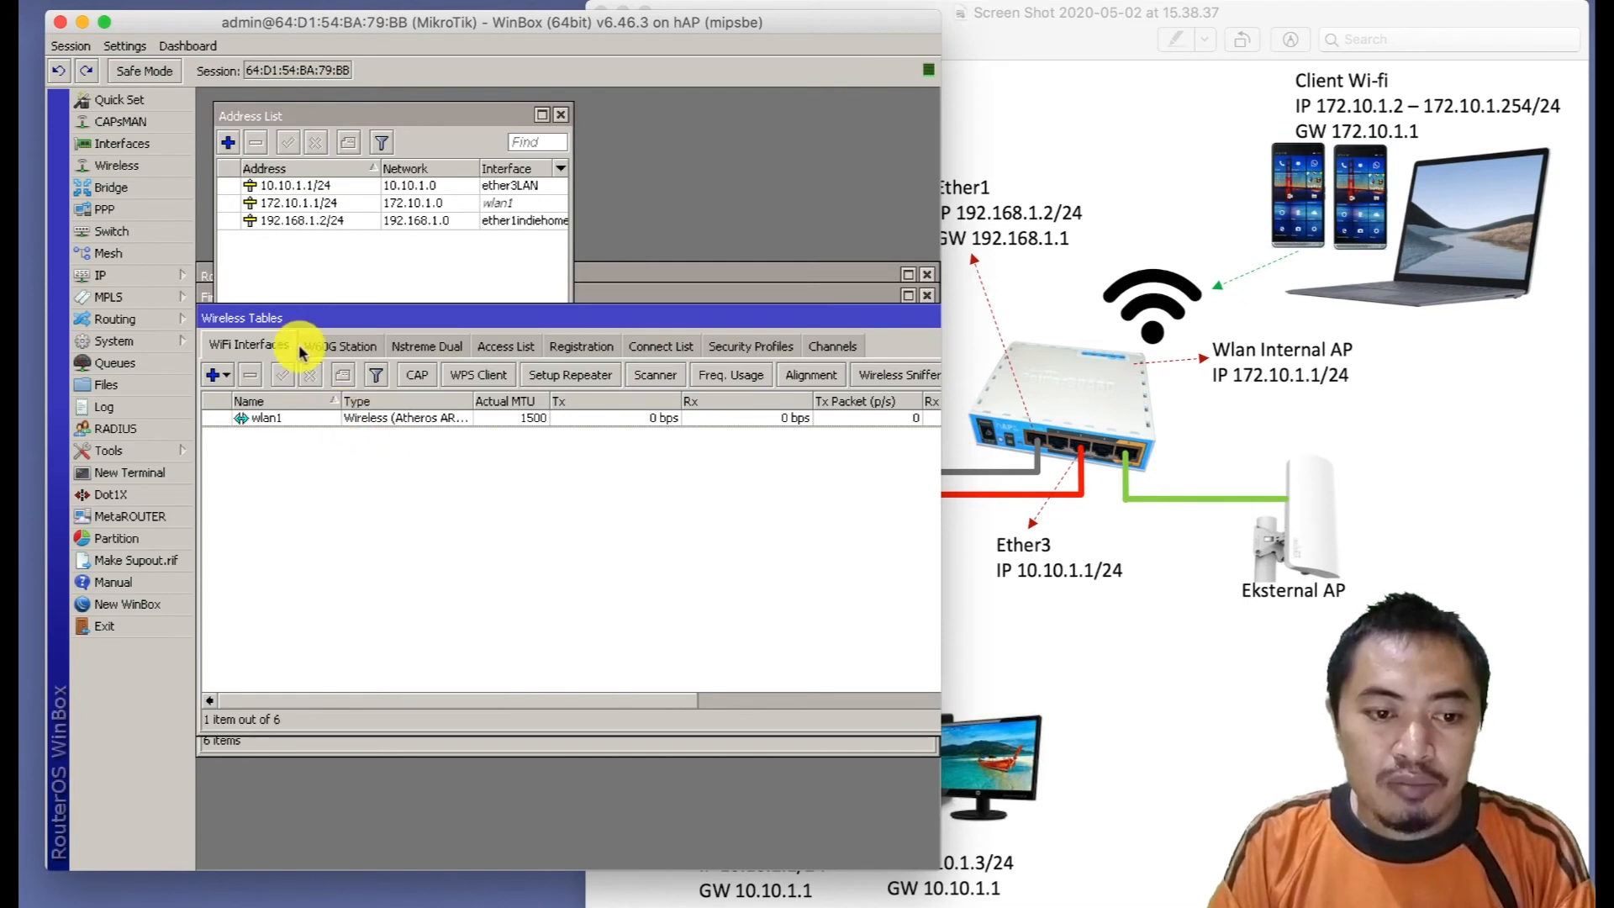
pyautogui.click(321, 417)
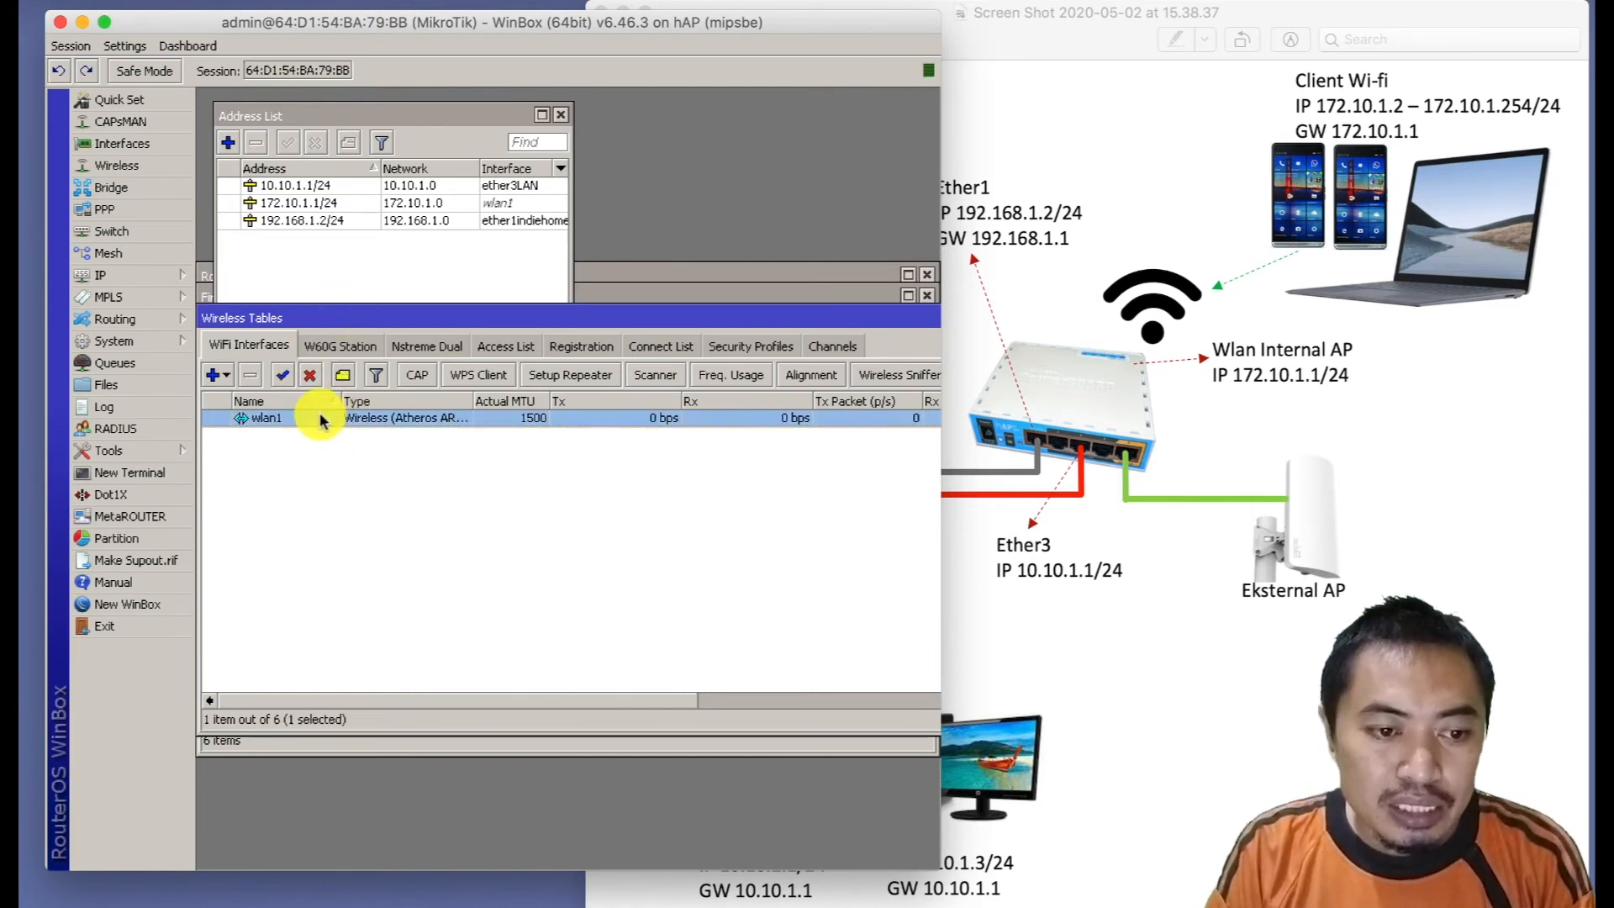
pyautogui.doubleClick(320, 417)
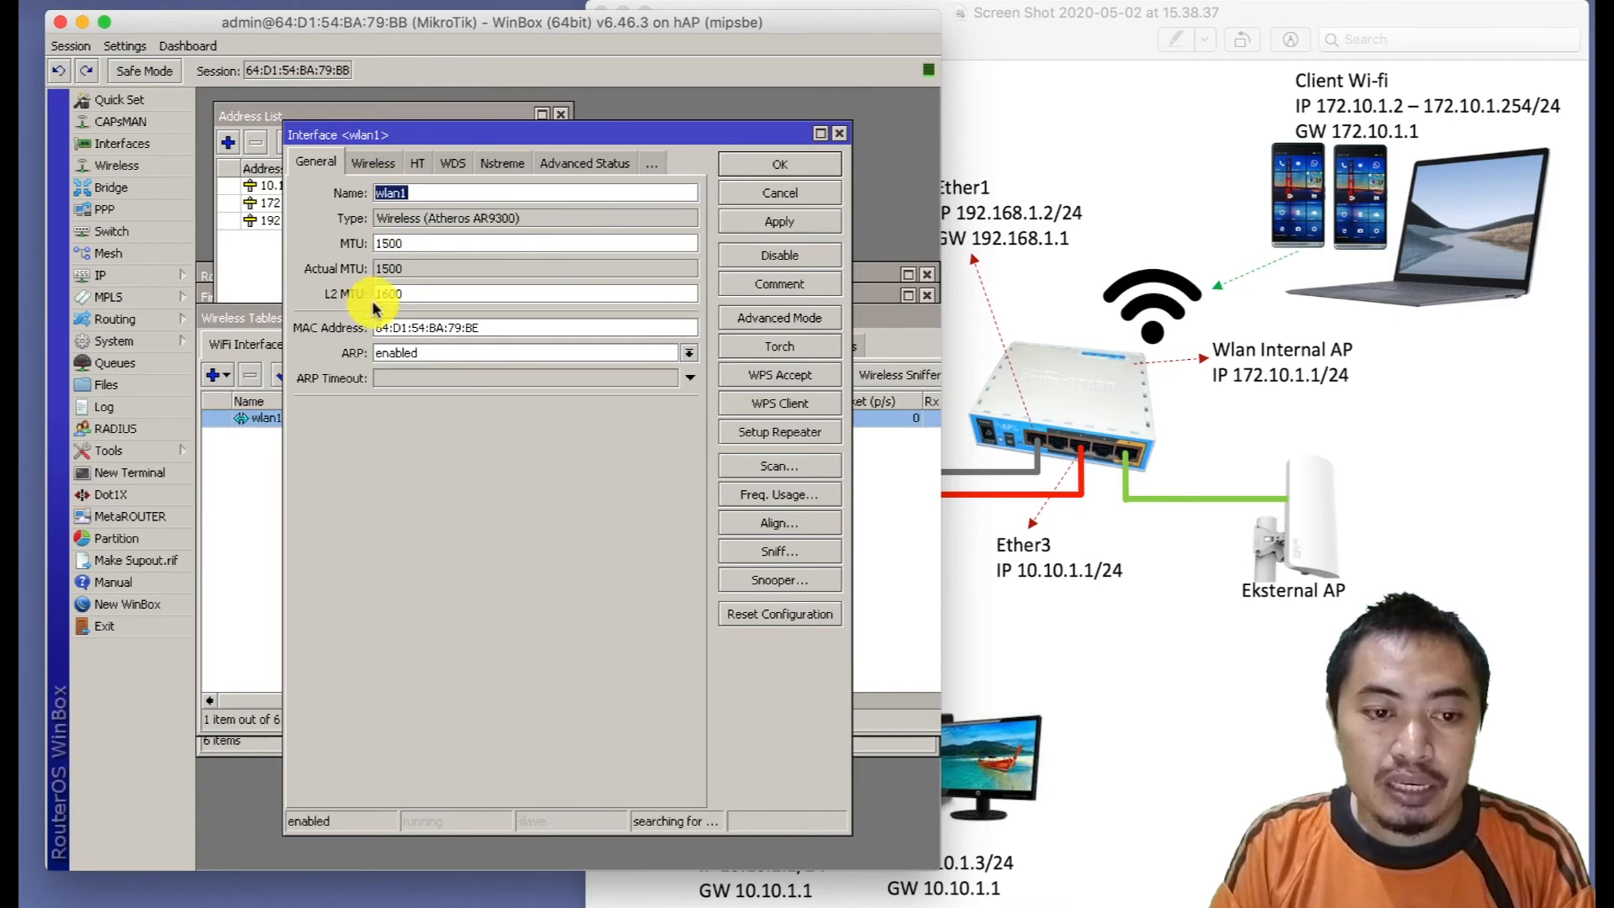
pyautogui.click(376, 162)
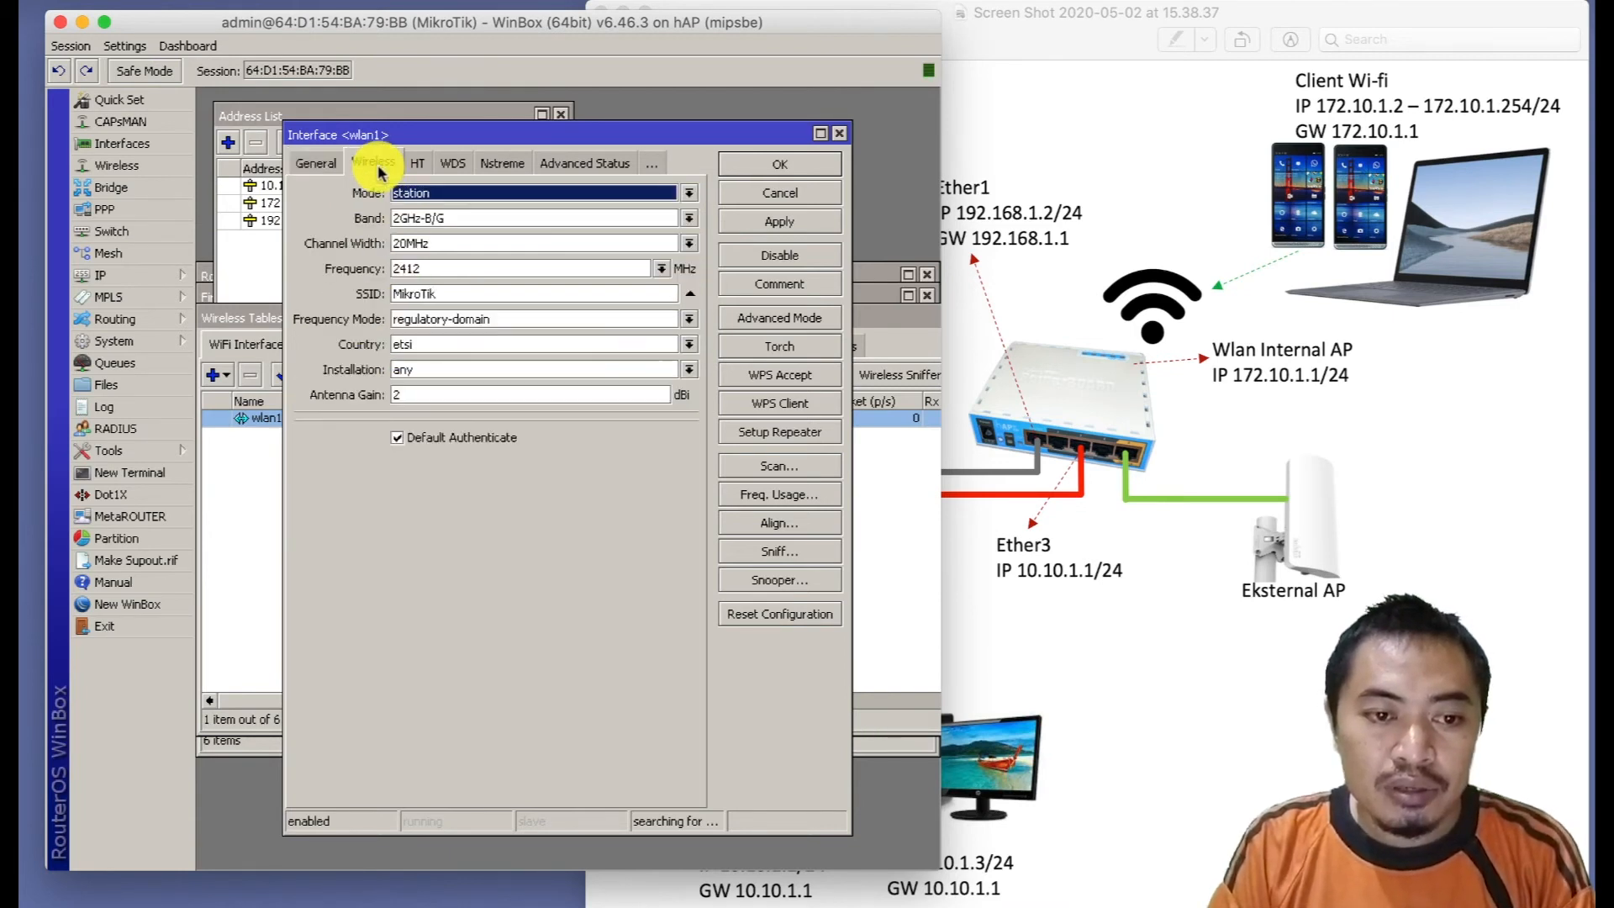
pyautogui.click(589, 196)
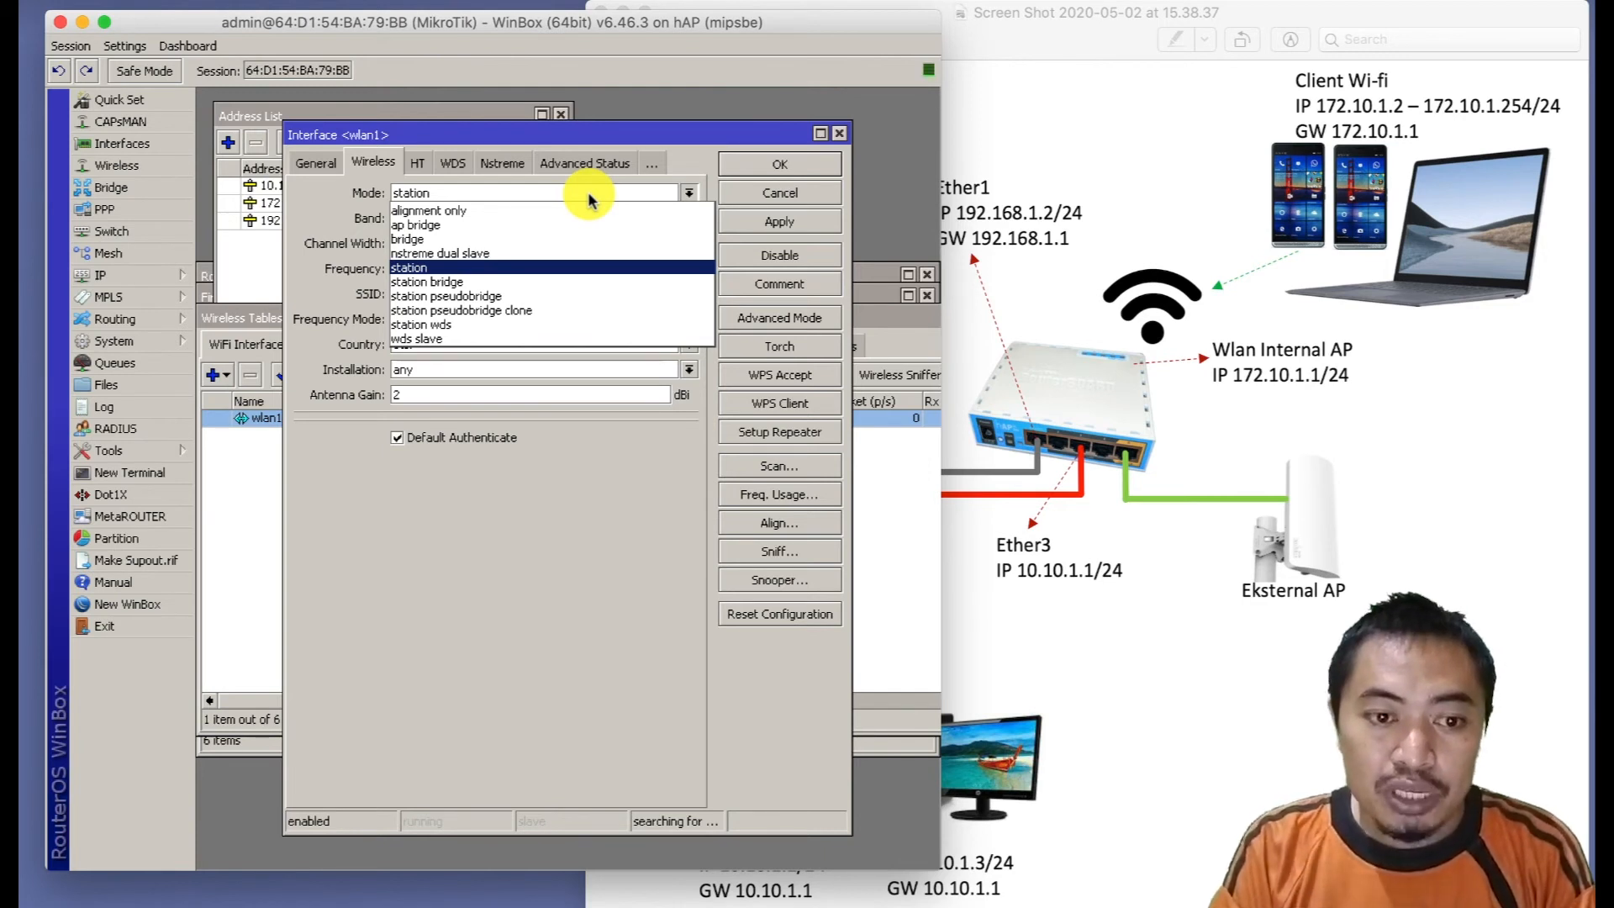
pyautogui.click(520, 224)
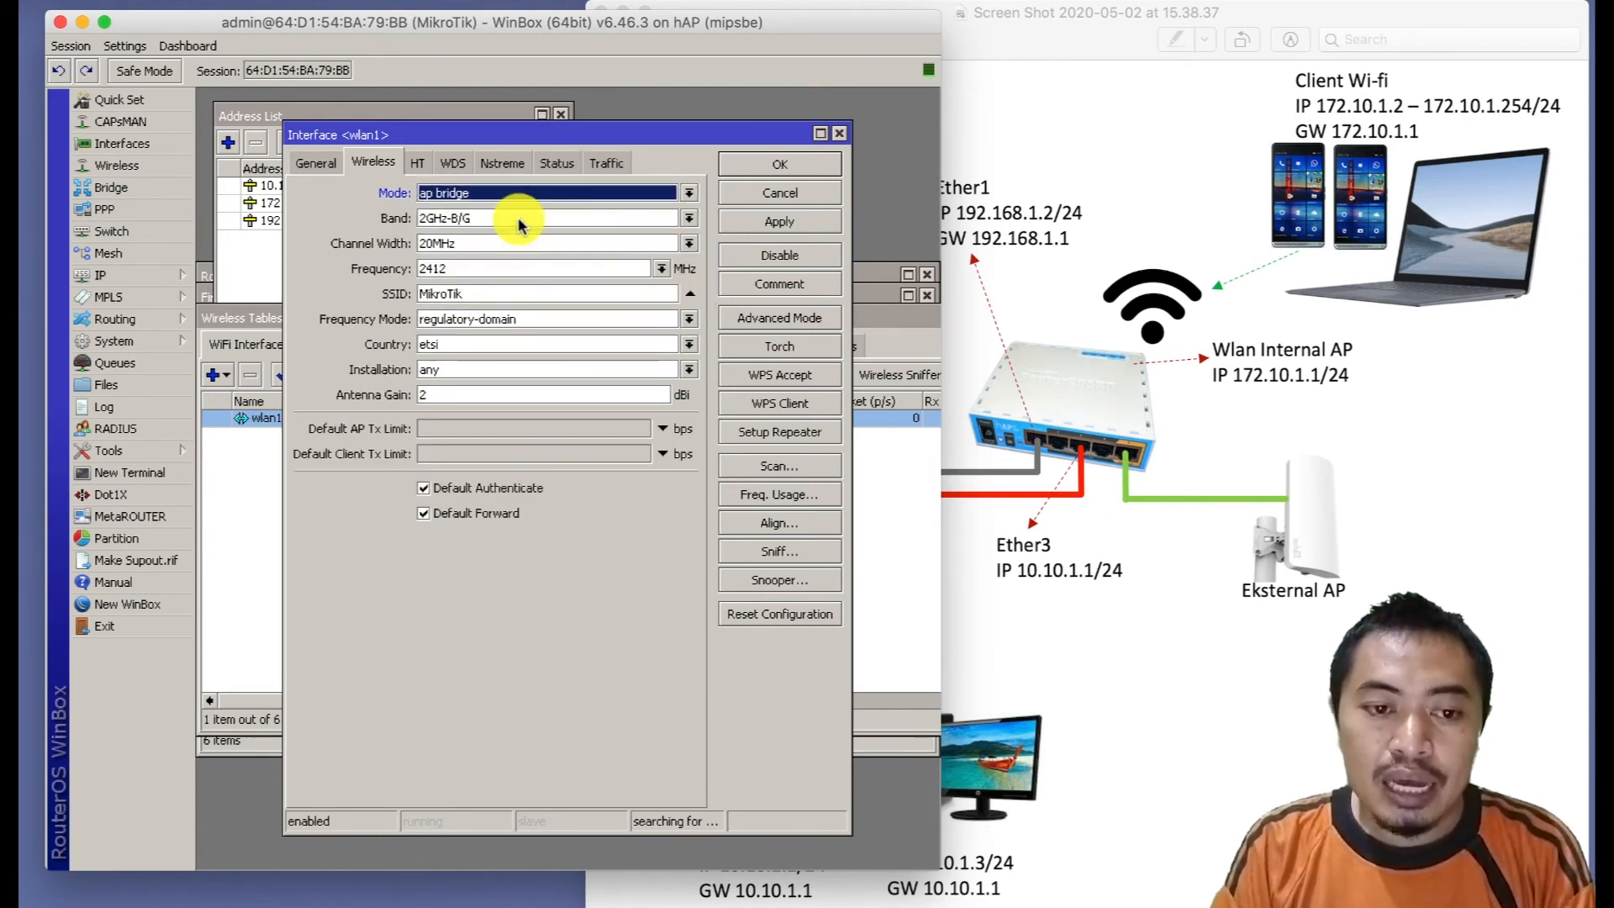
# Set the SSID of wlan1 to Tani Cyber and accept the interface settings.
pyautogui.click(447, 216)
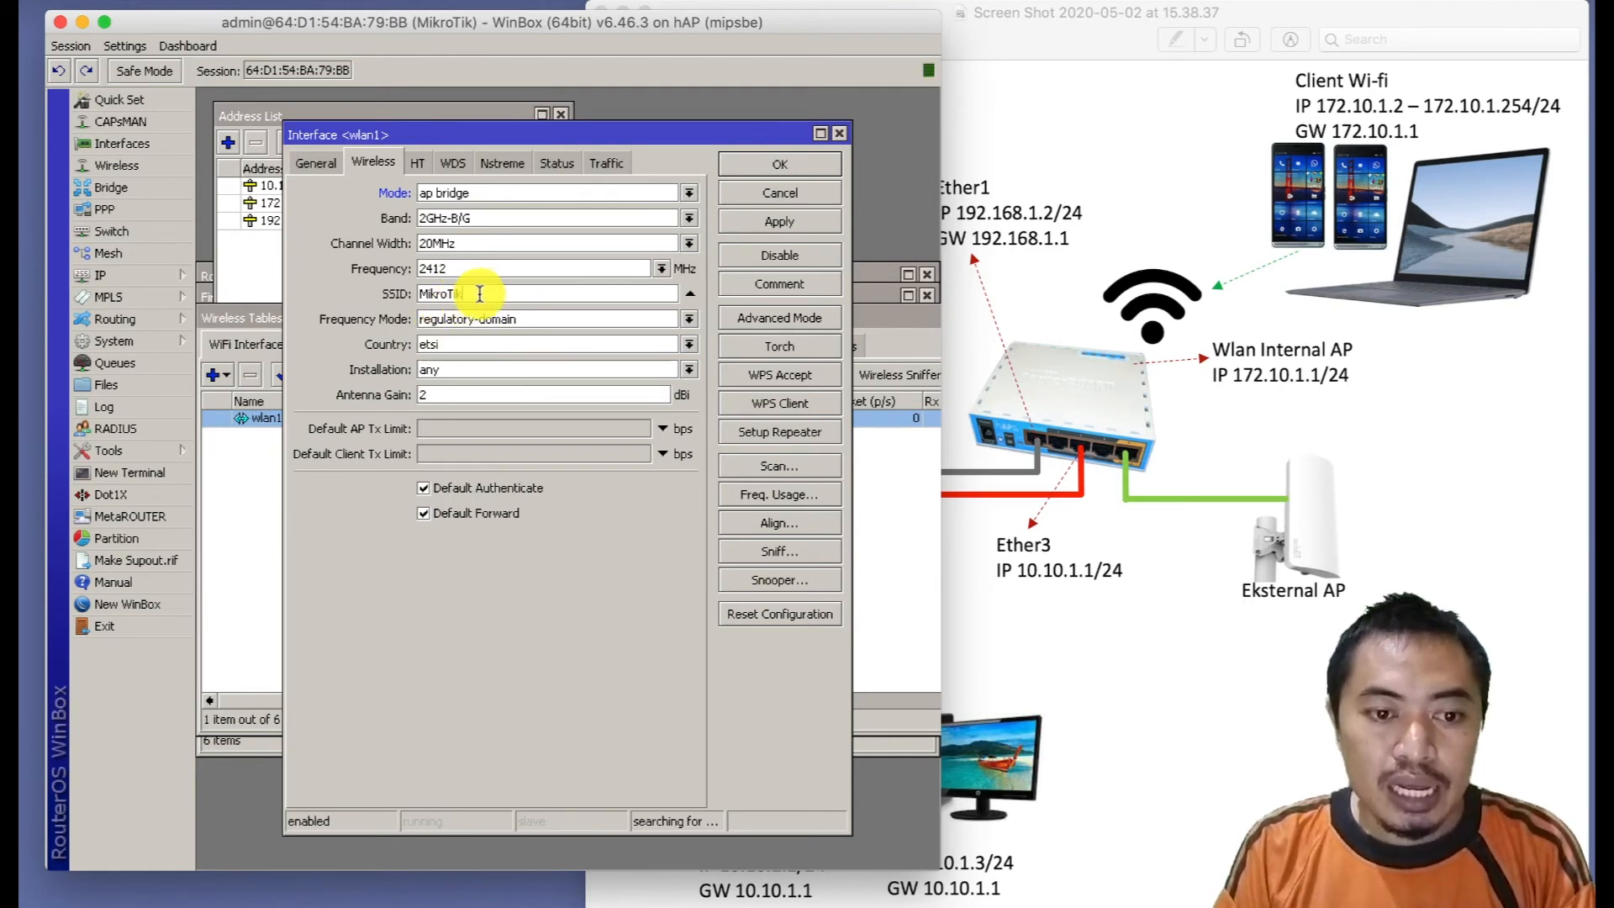
pyautogui.moveTo(480, 293); pyautogui.dragTo(407, 298)
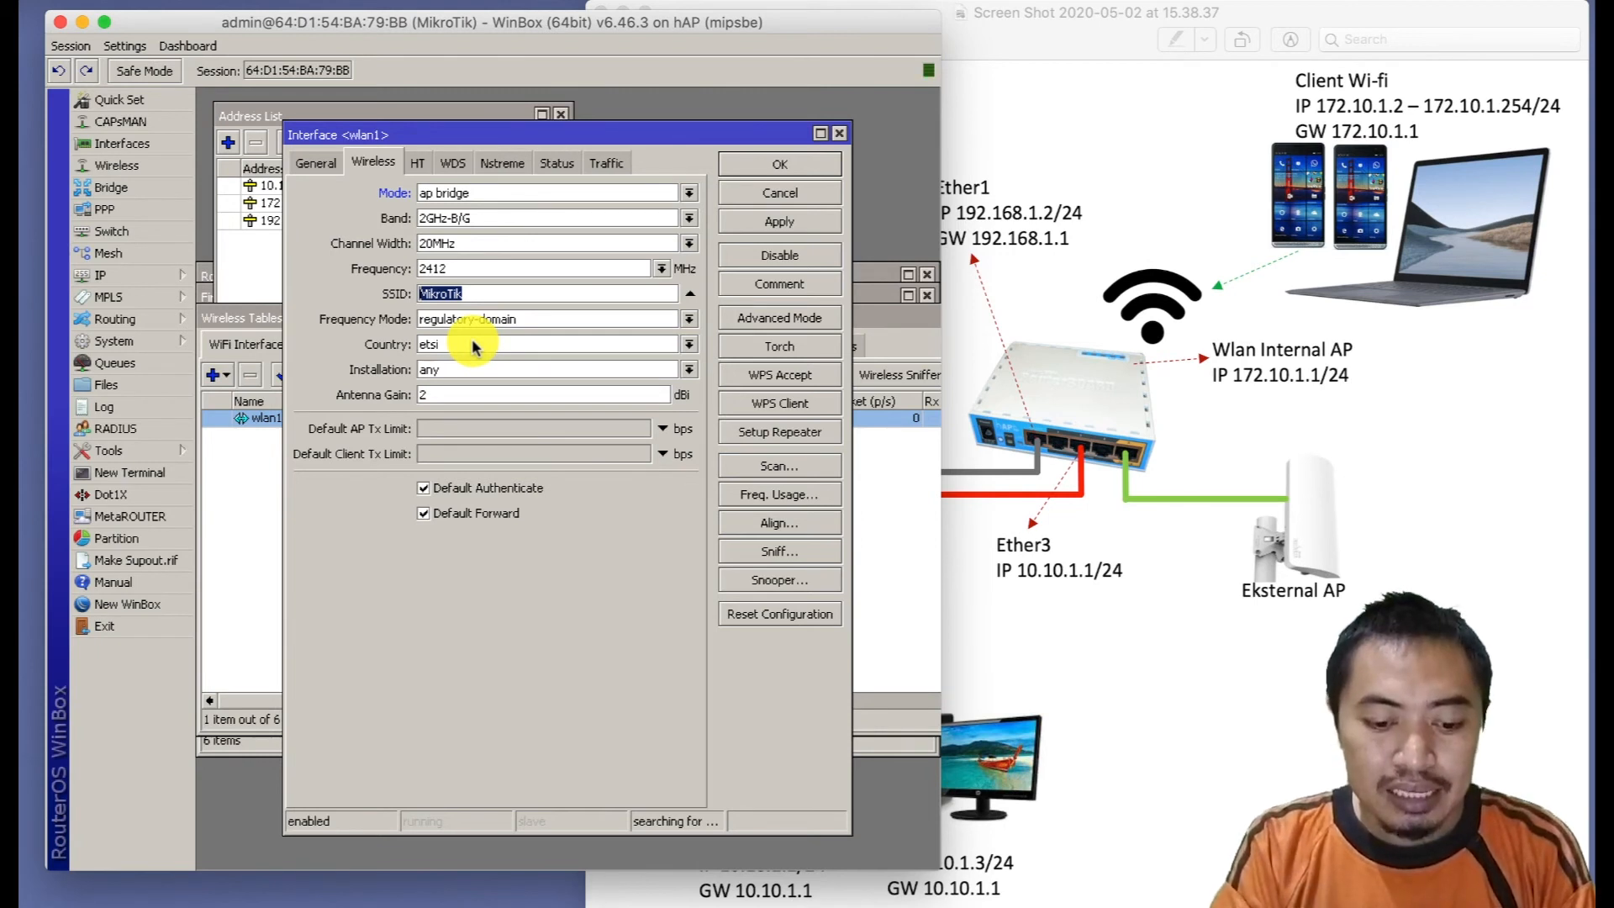
pyautogui.write('Tani Cyber')
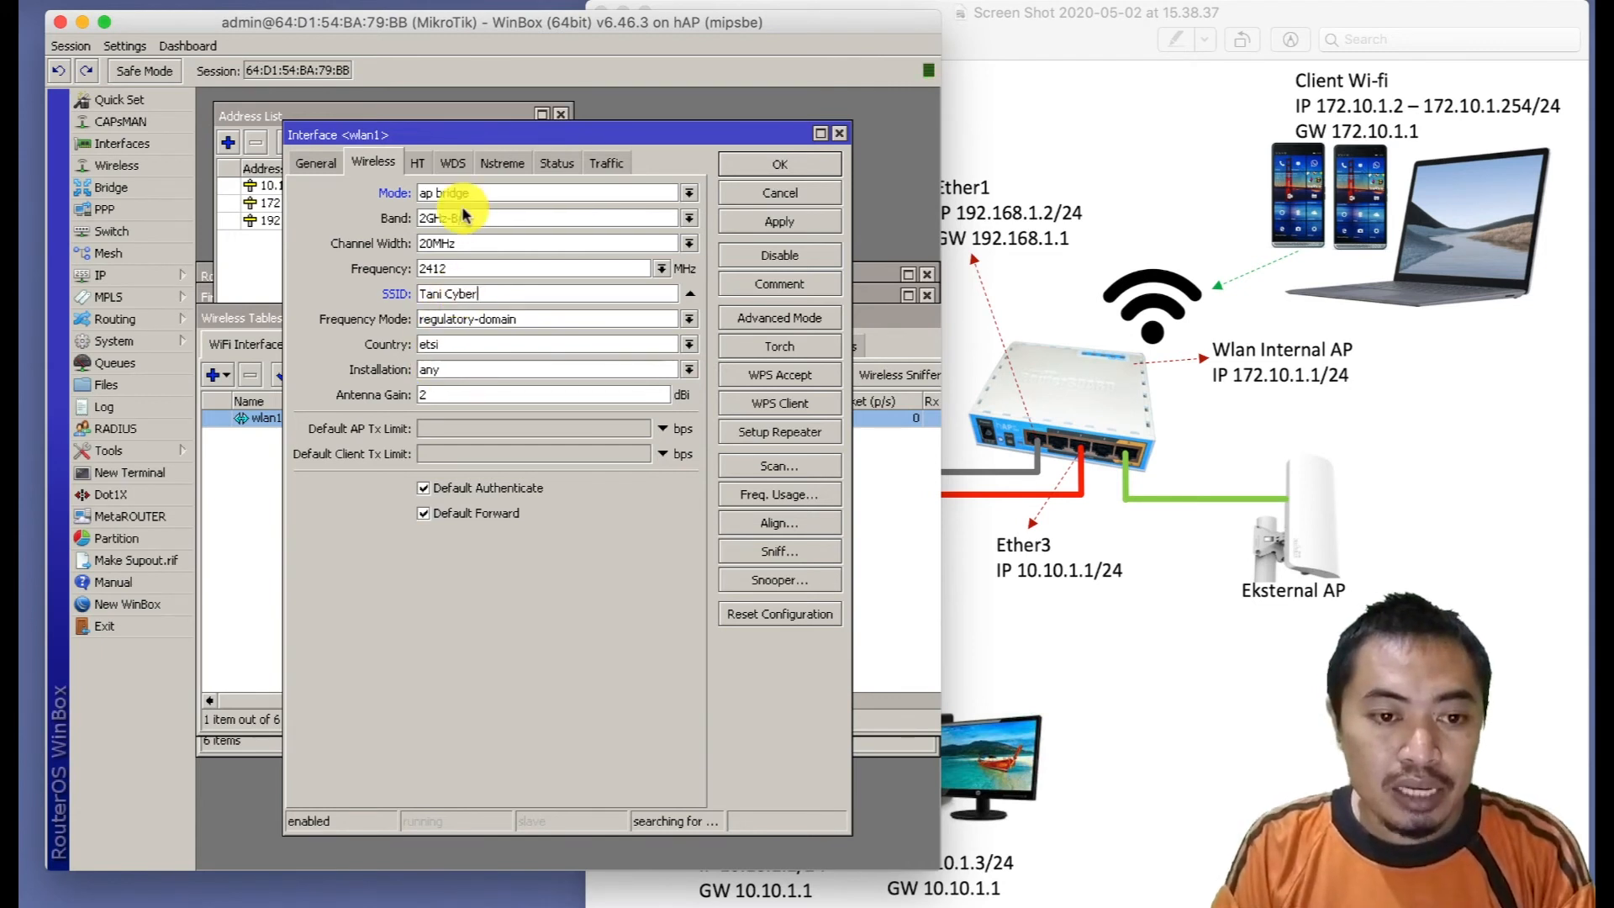
pyautogui.click(761, 174)
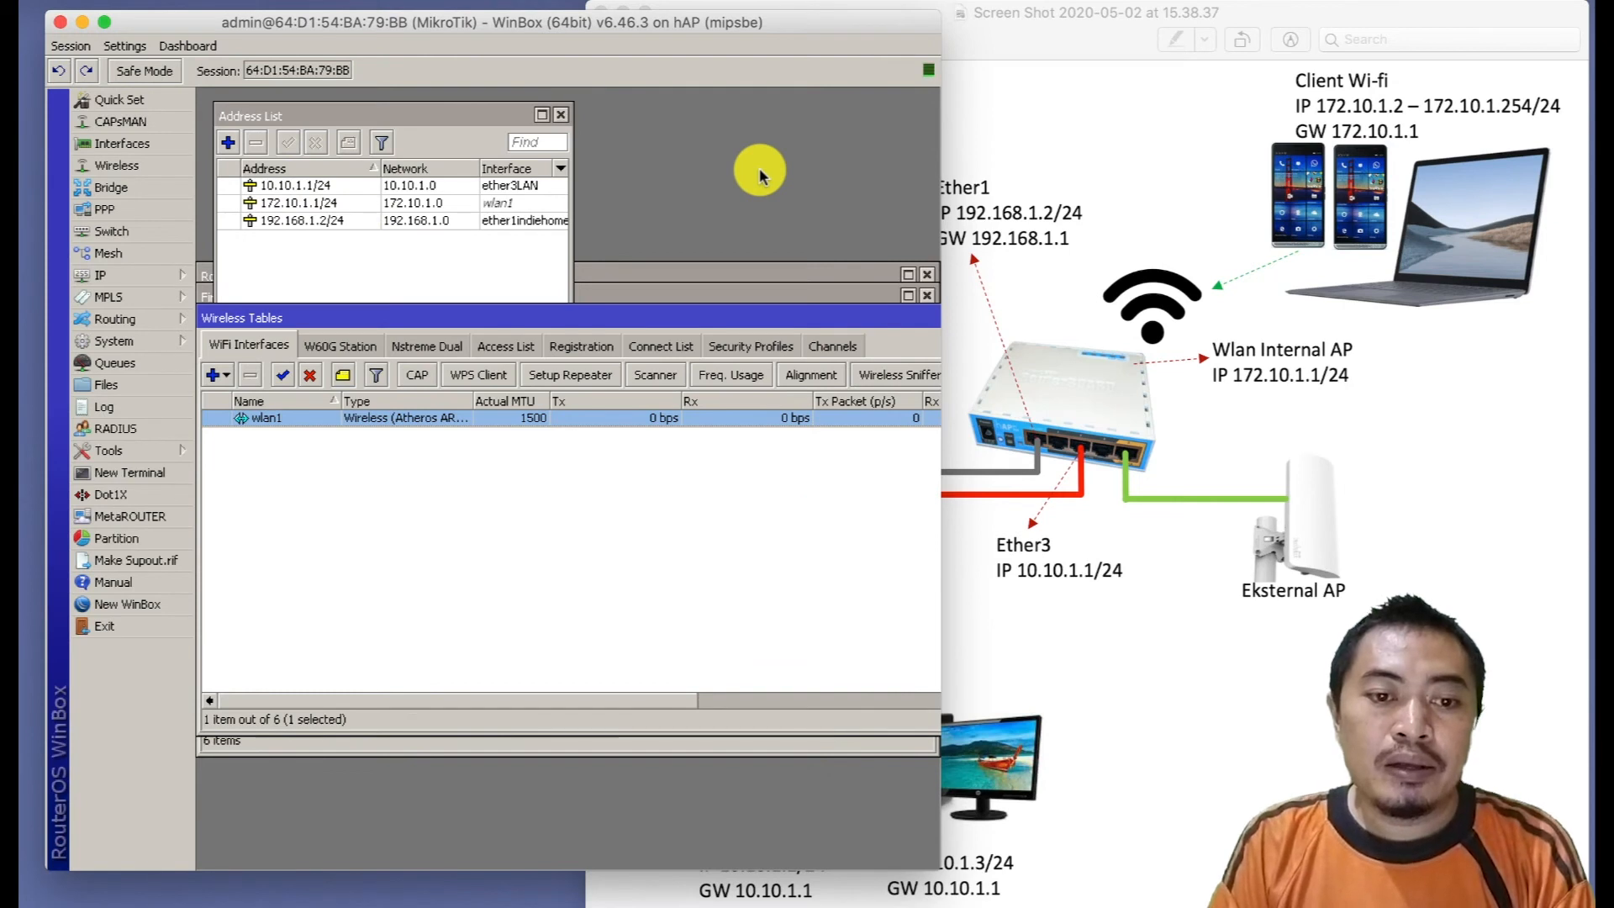
# Turn on the Mac's Wi-Fi and check the available networks for the router's SSID.
pyautogui.click(1264, 4)
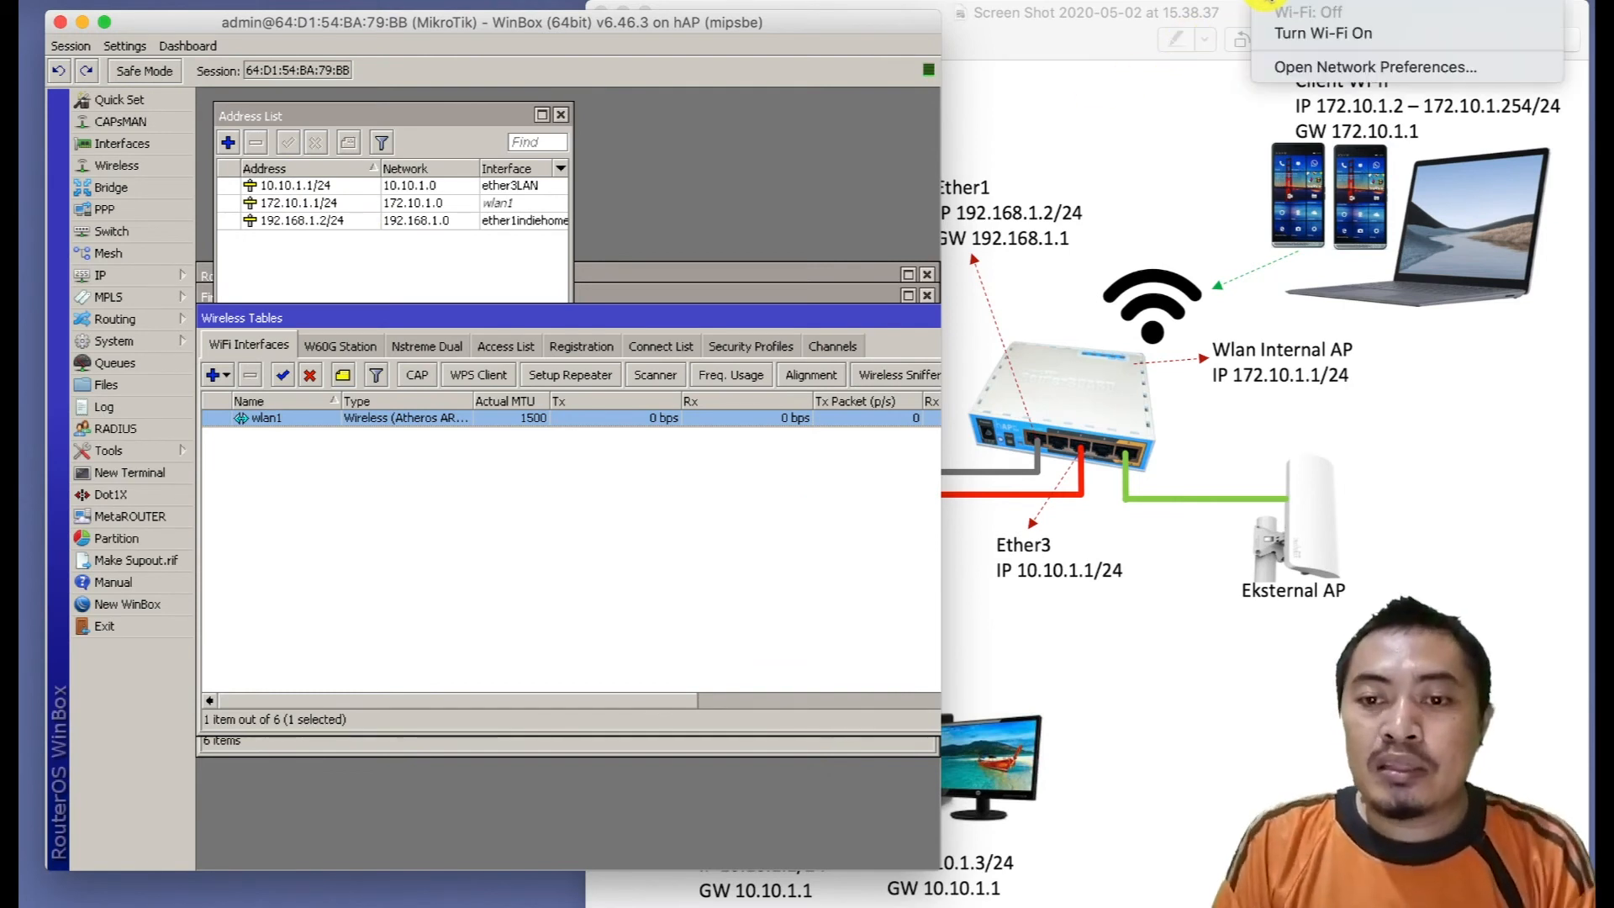
pyautogui.click(1284, 35)
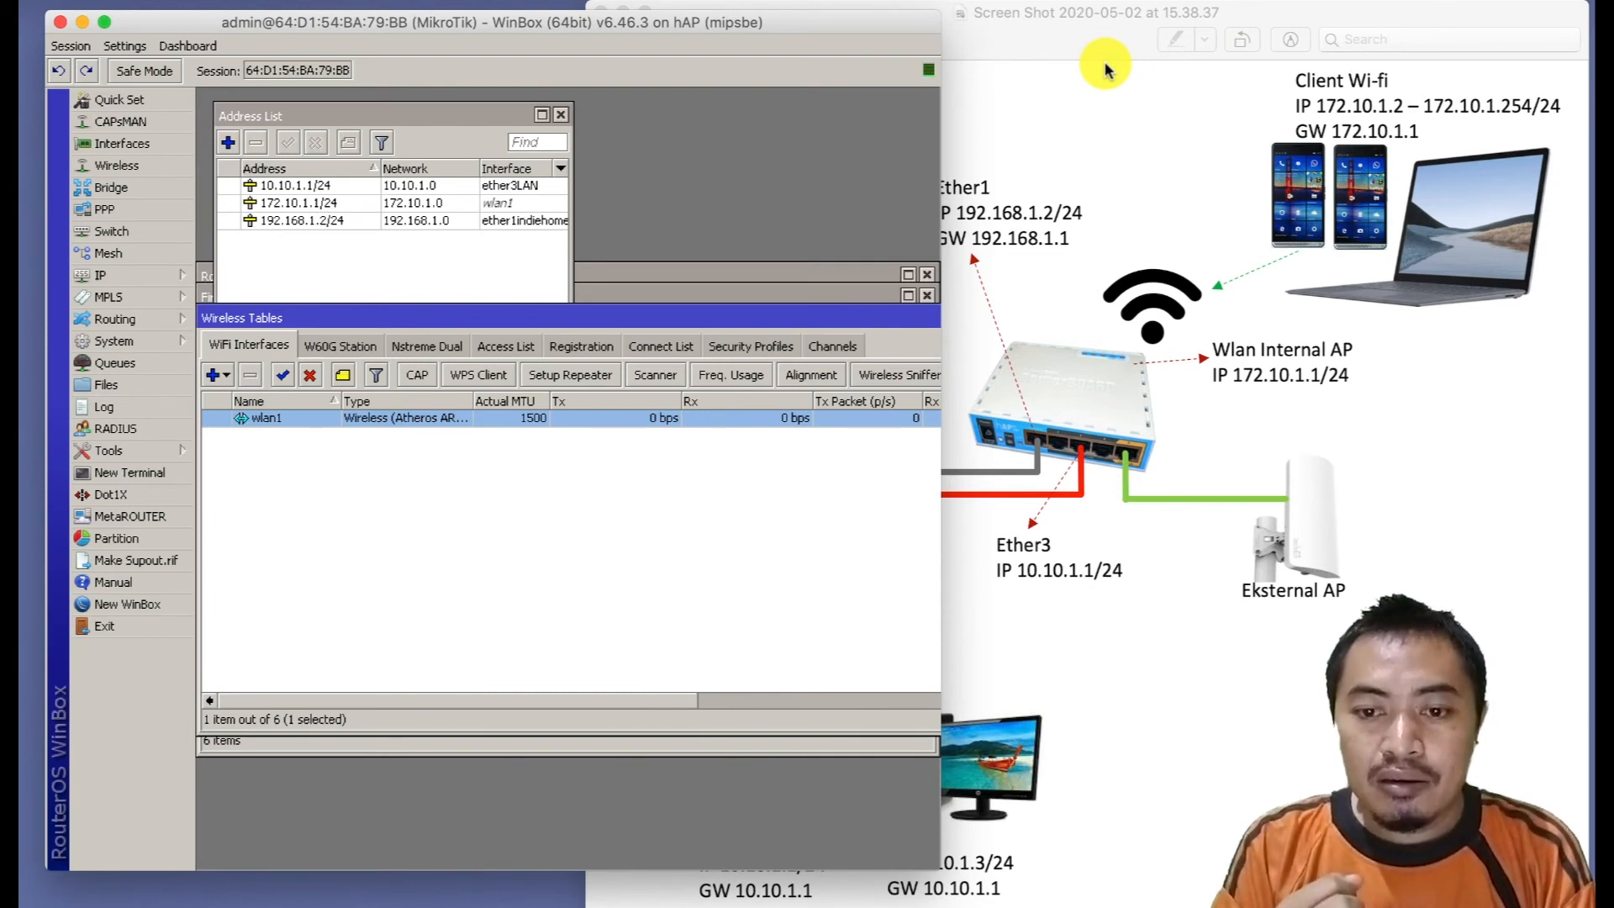
pyautogui.click(1265, 1)
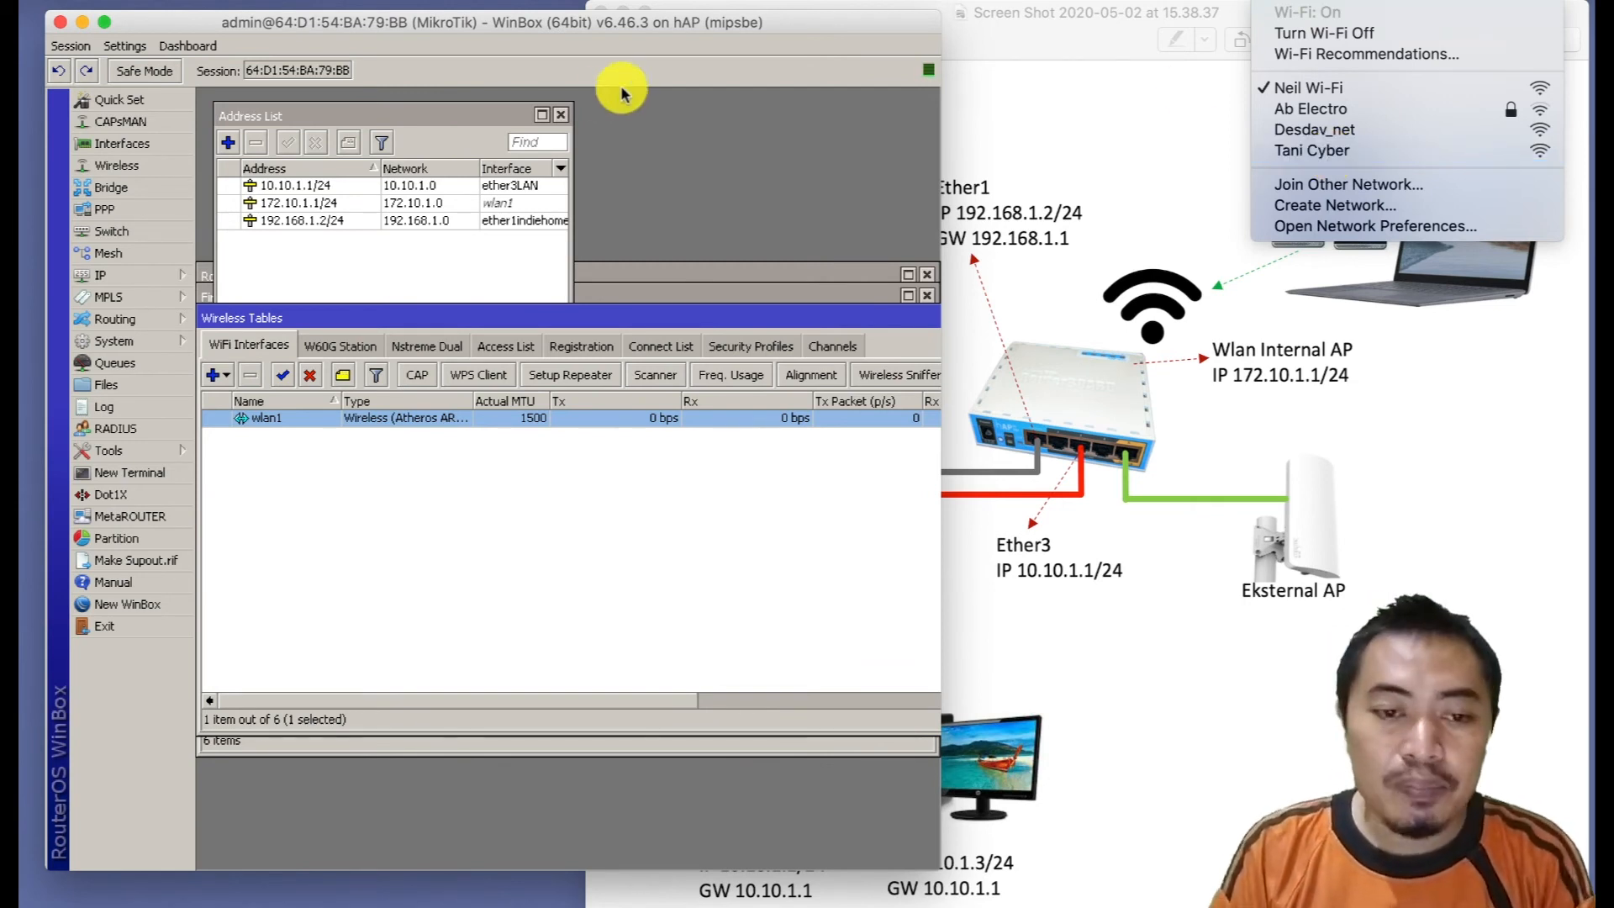
pyautogui.click(700, 175)
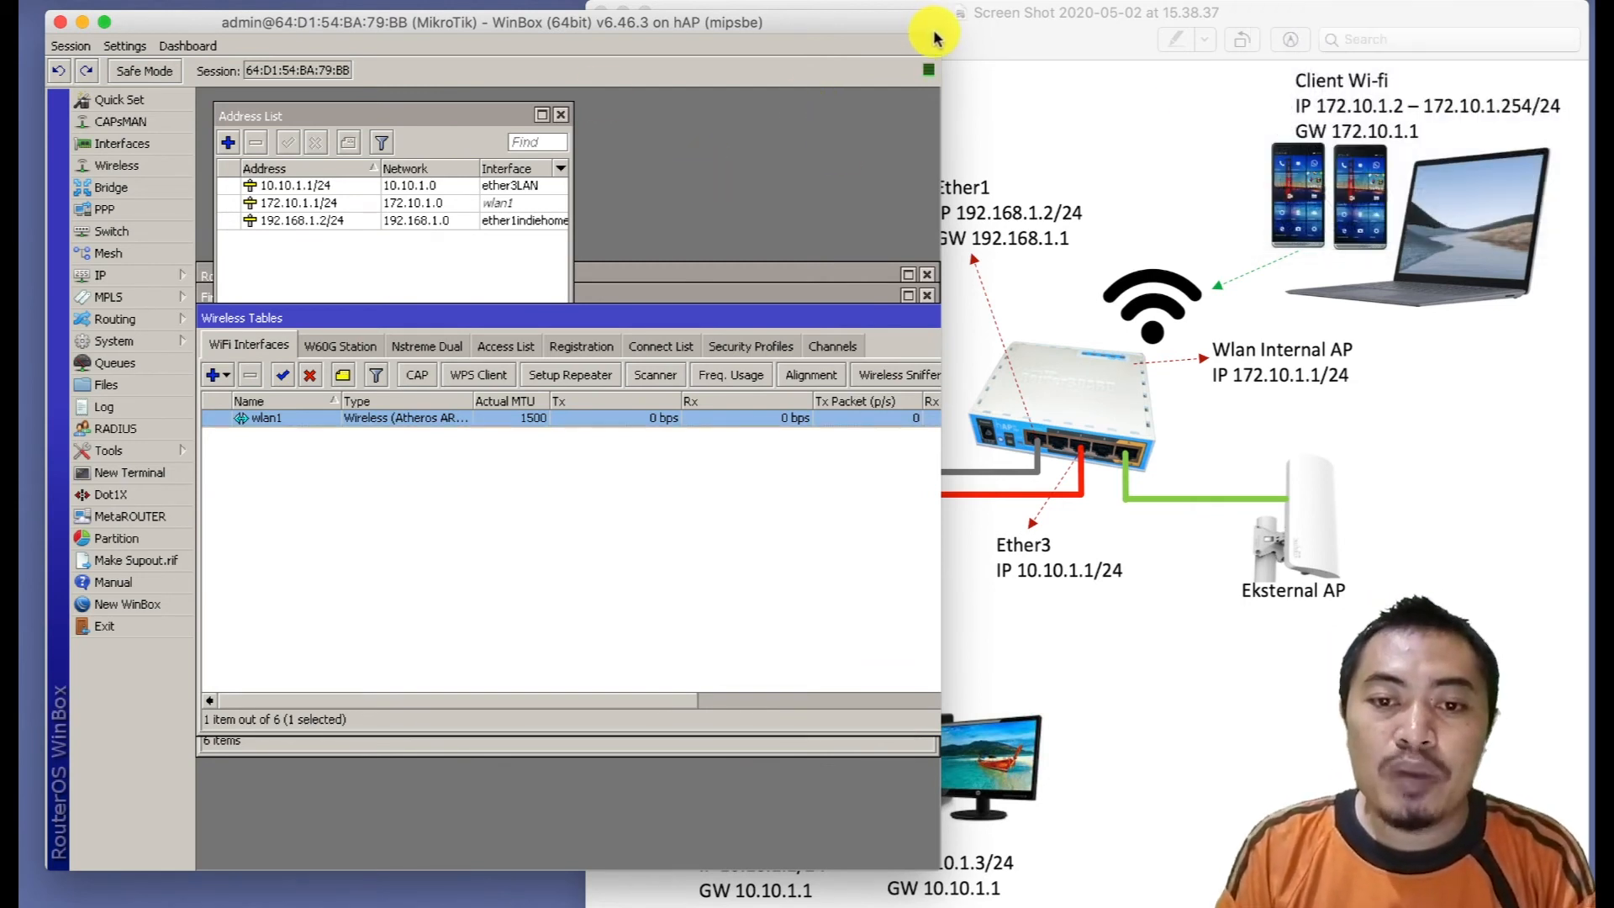
# Widen the router configuration window, start the DHCP server setup and choose wlan1 as the DHCP server interface.
pyautogui.moveTo(946, 32); pyautogui.dragTo(1040, 42)
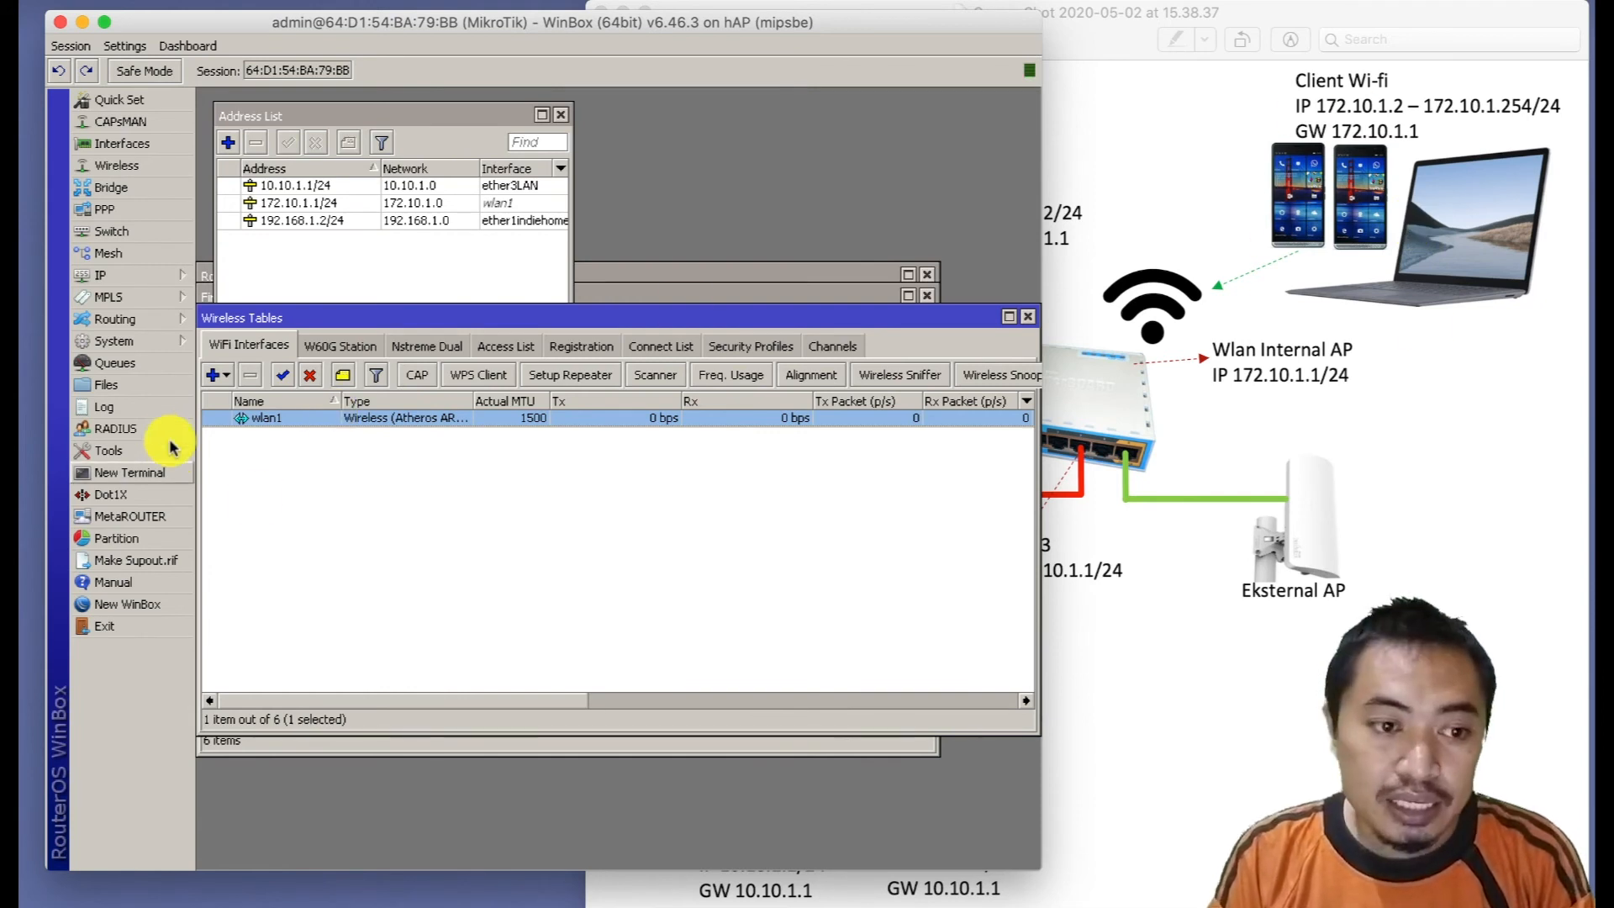
pyautogui.click(147, 280)
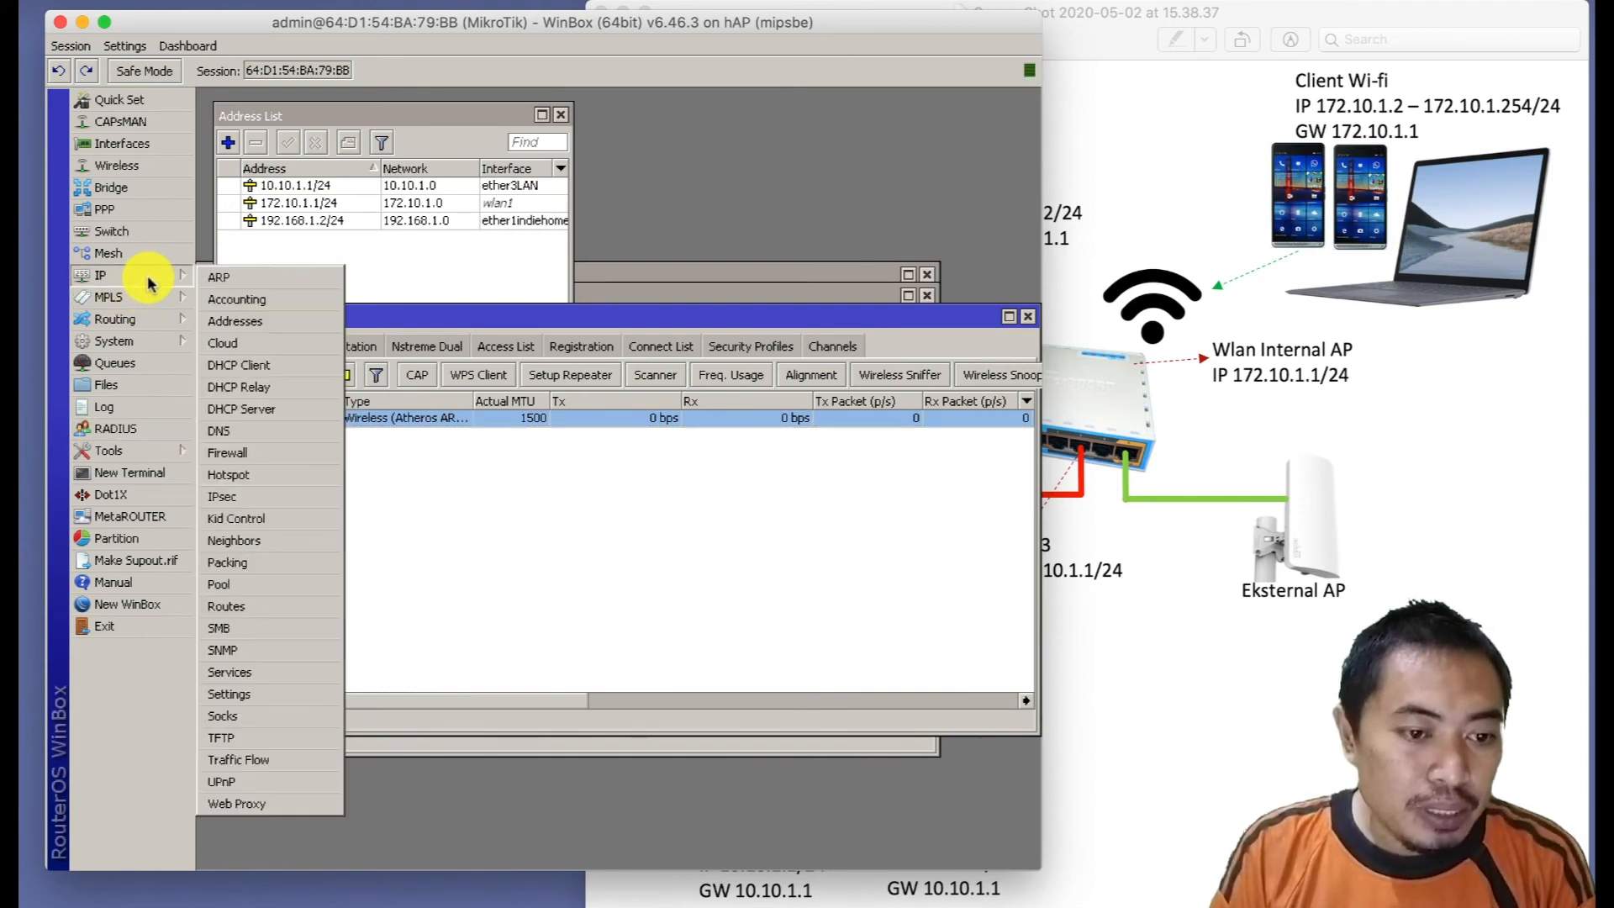
pyautogui.click(267, 409)
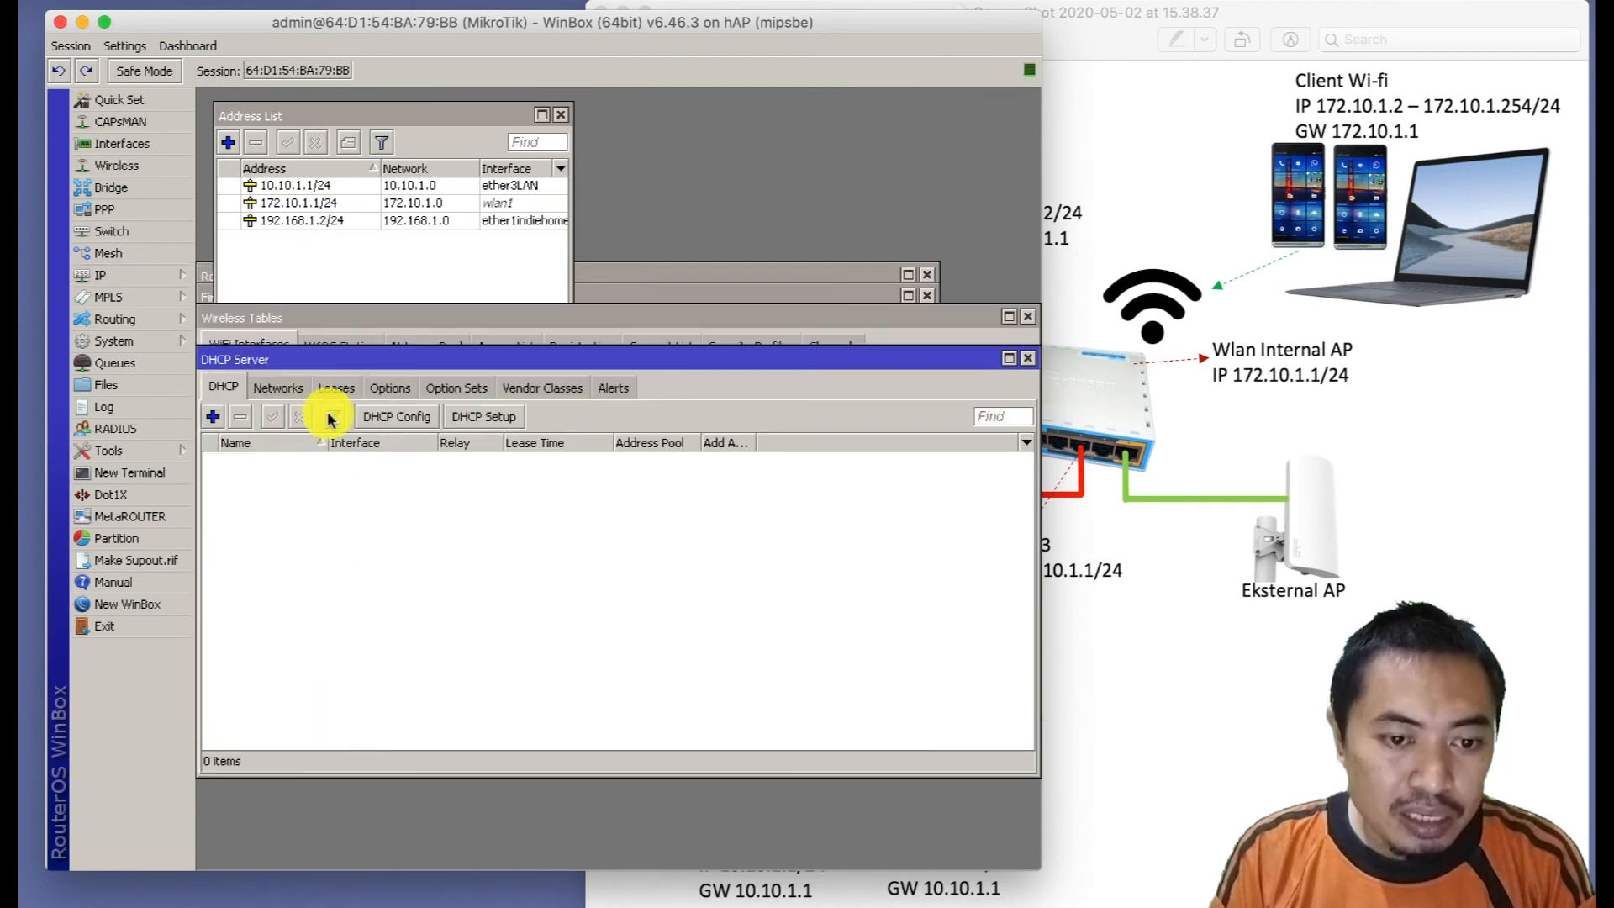
pyautogui.click(491, 418)
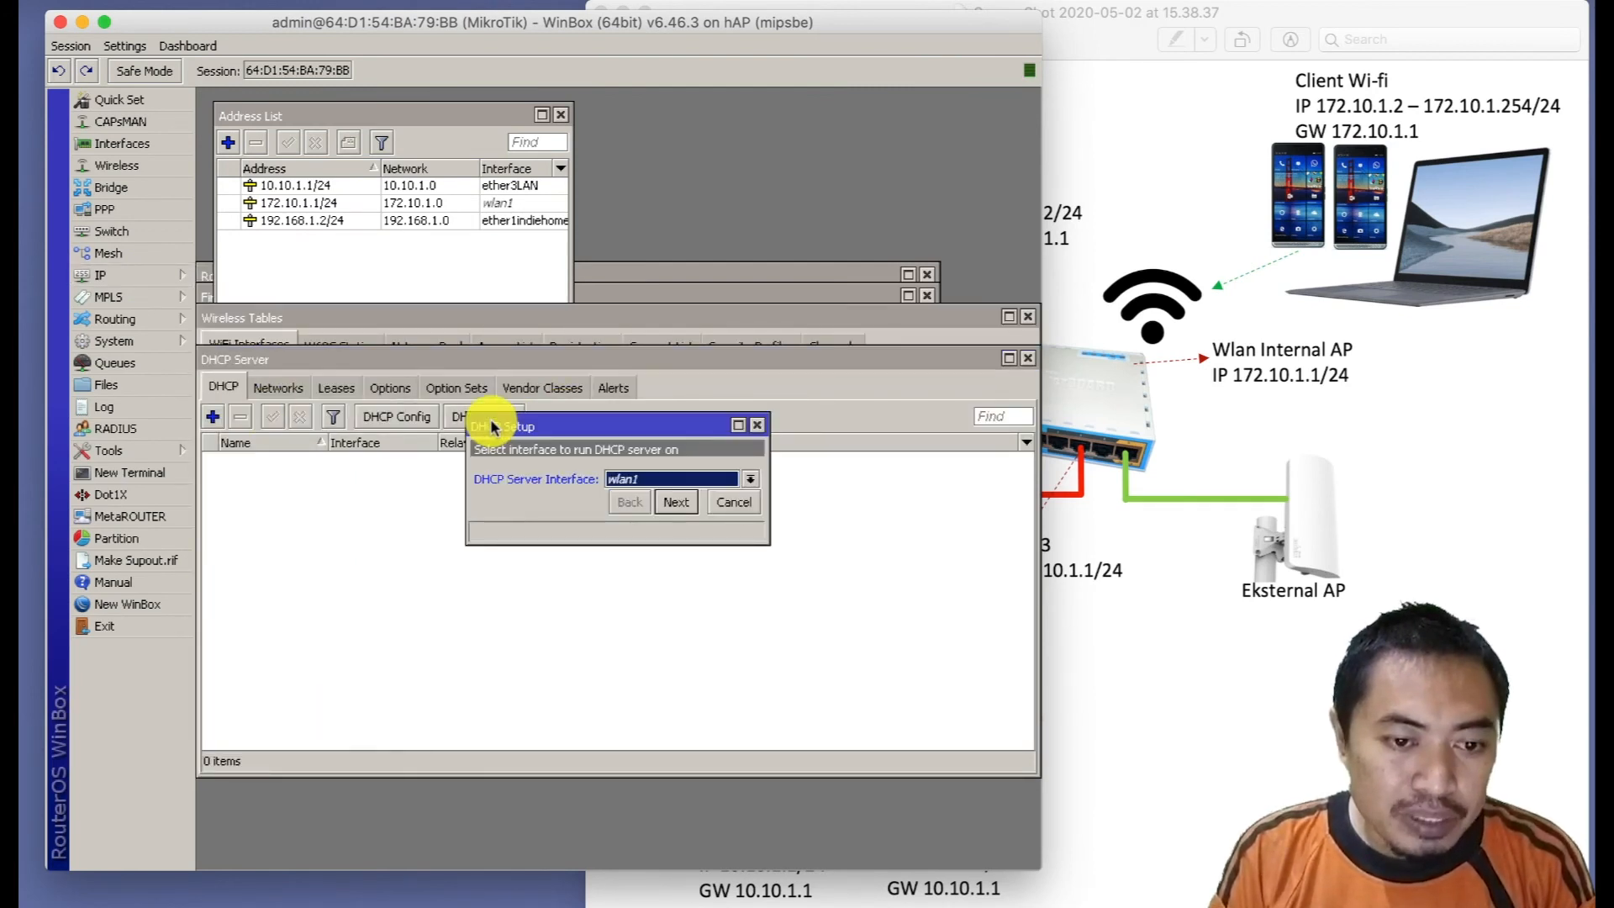
pyautogui.click(664, 479)
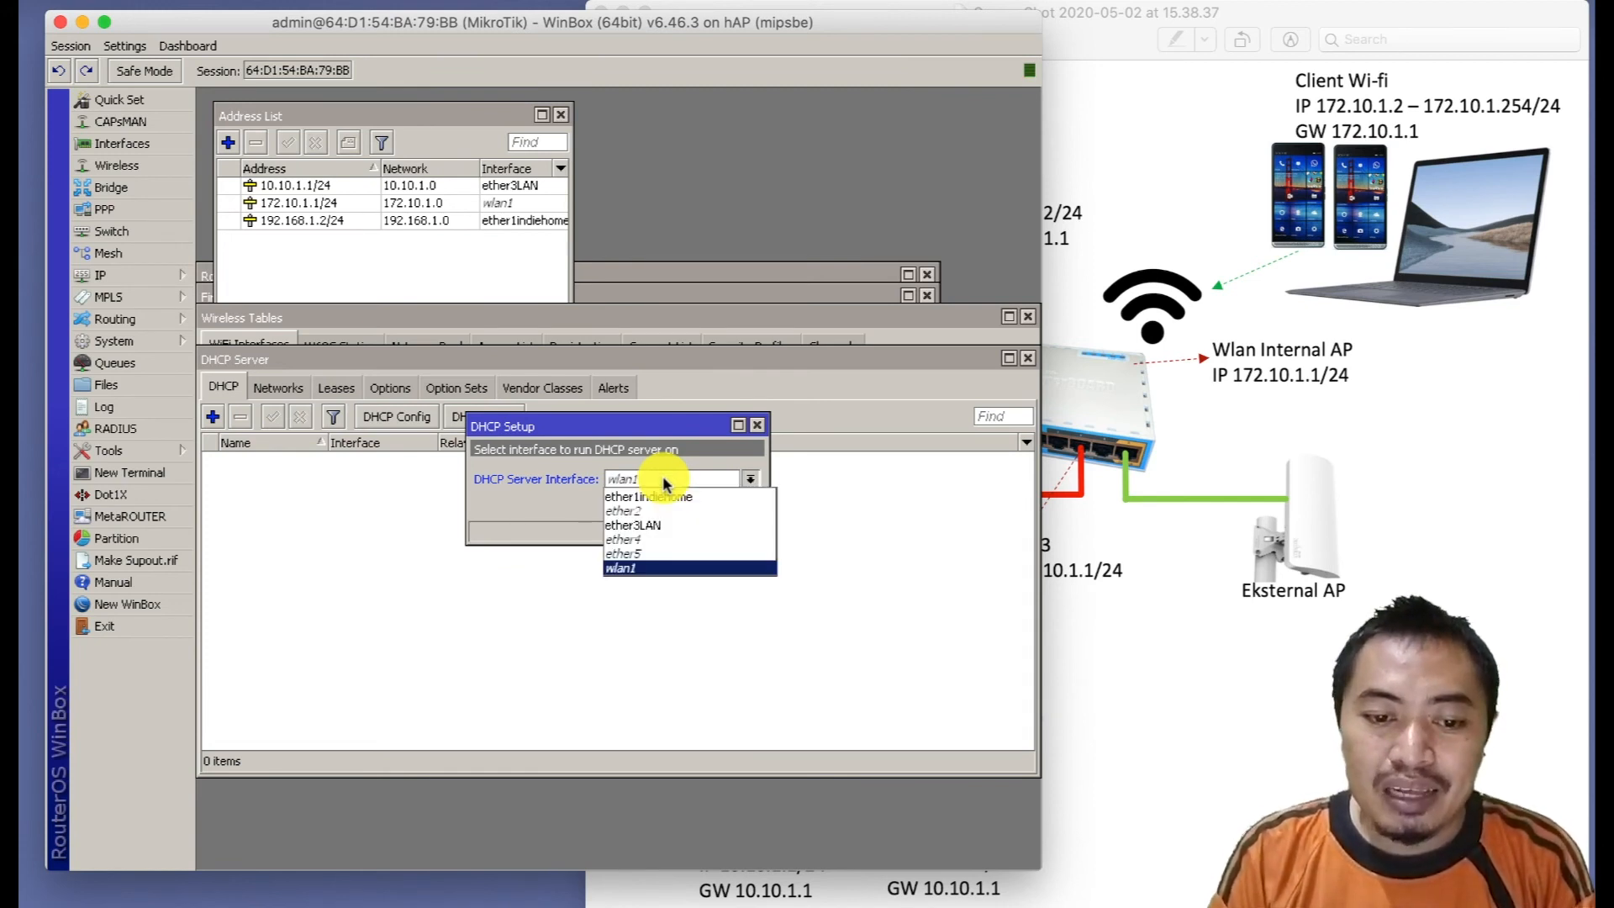
pyautogui.click(665, 526)
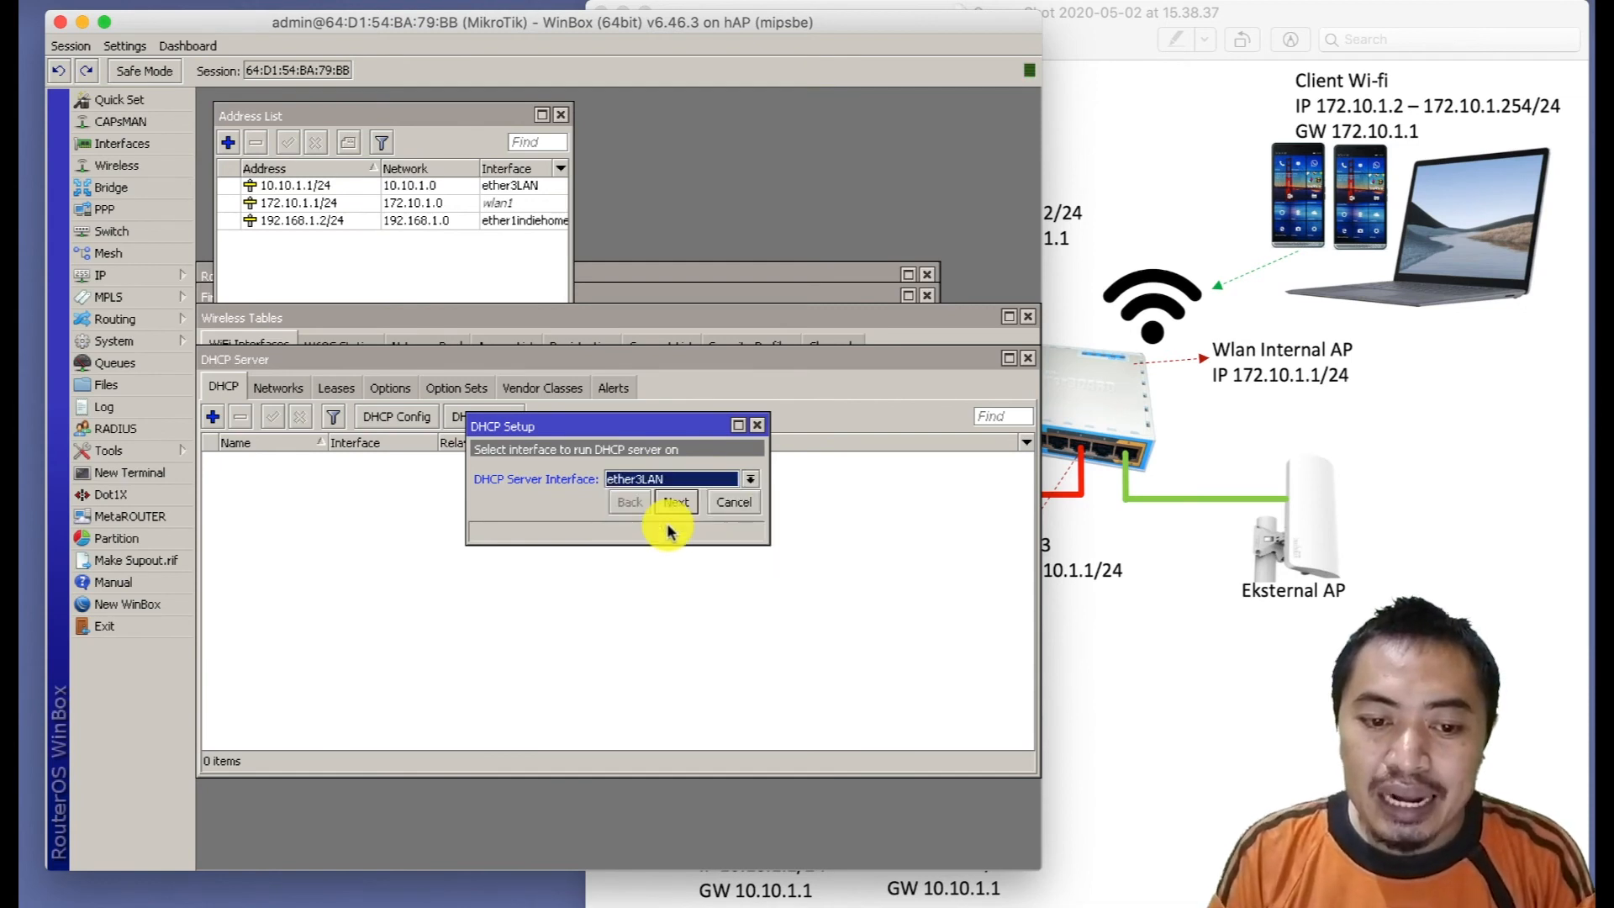
pyautogui.click(1097, 576)
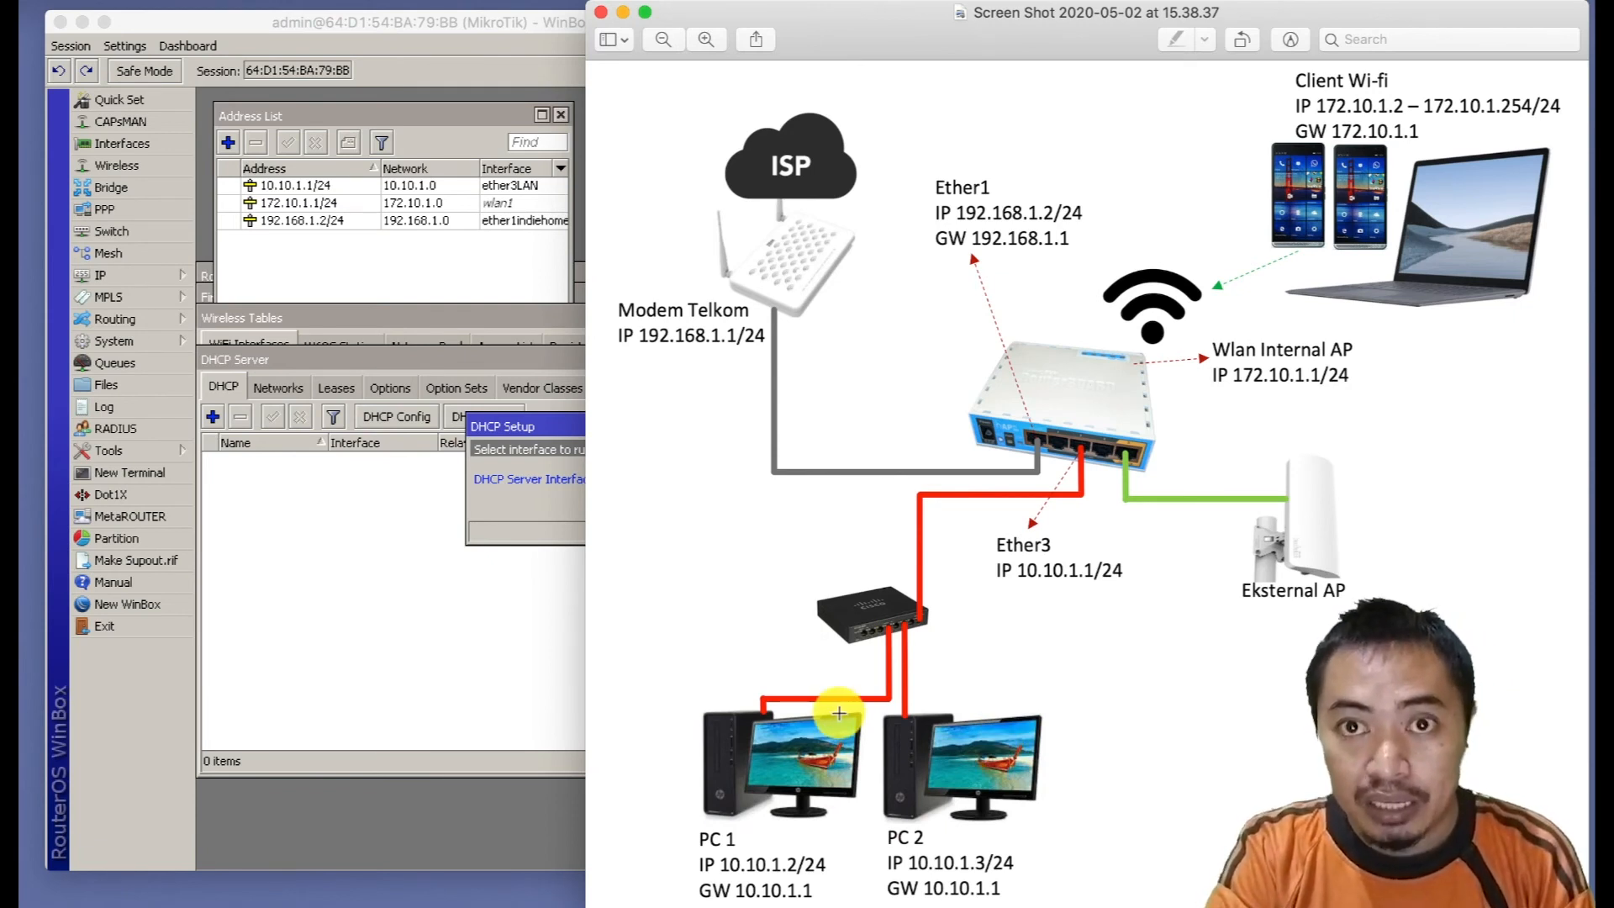
pyautogui.click(533, 435)
pyautogui.click(679, 479)
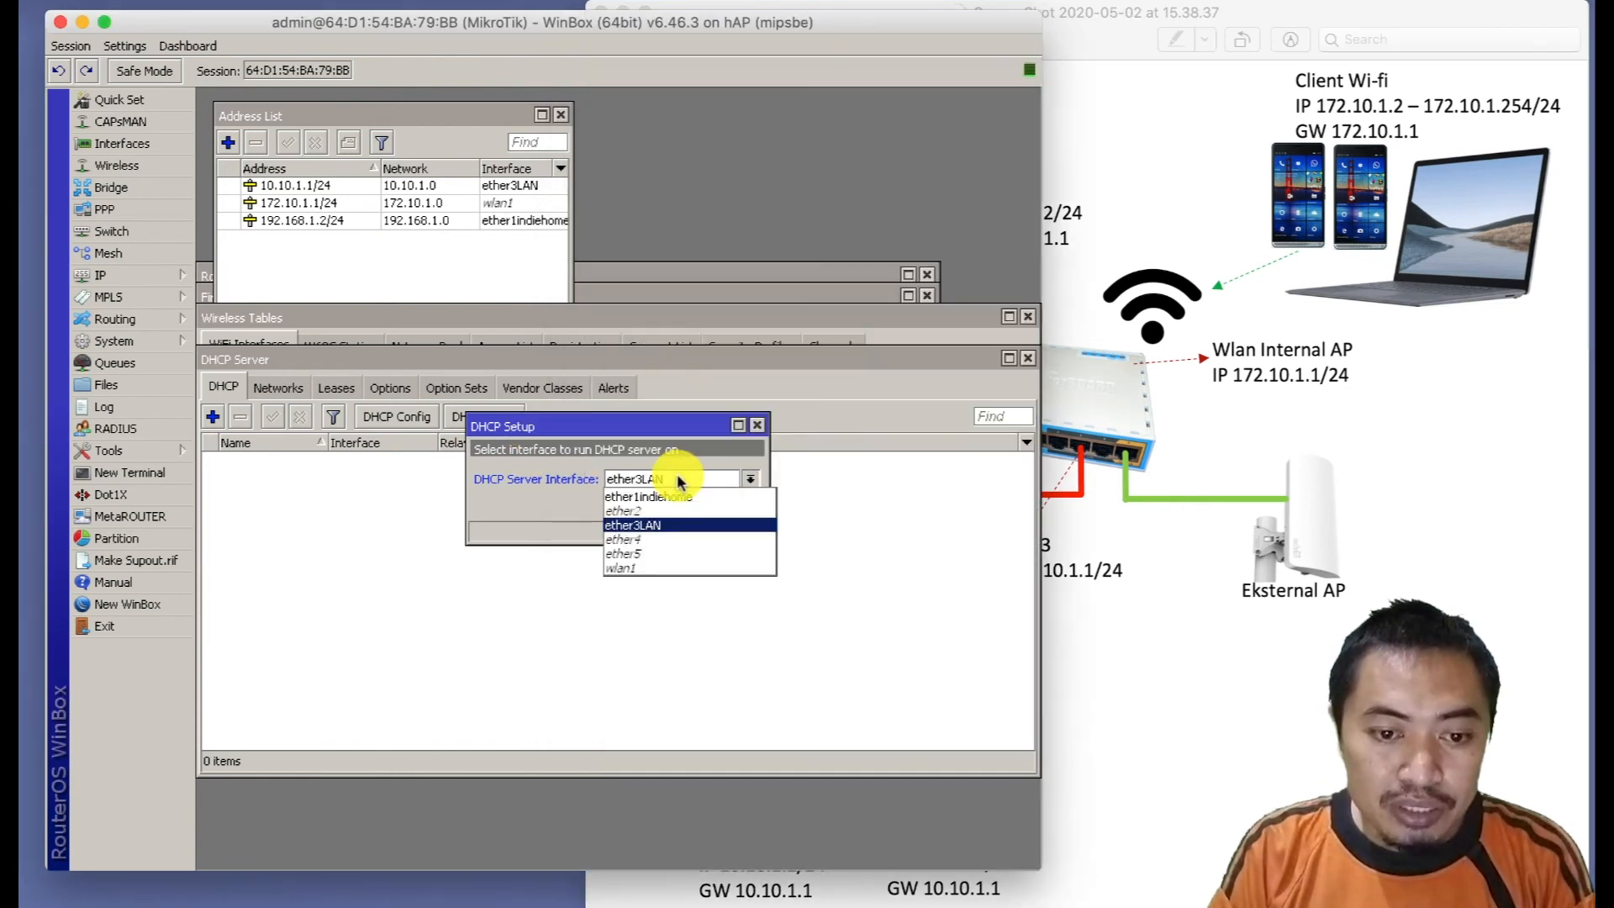
pyautogui.click(656, 569)
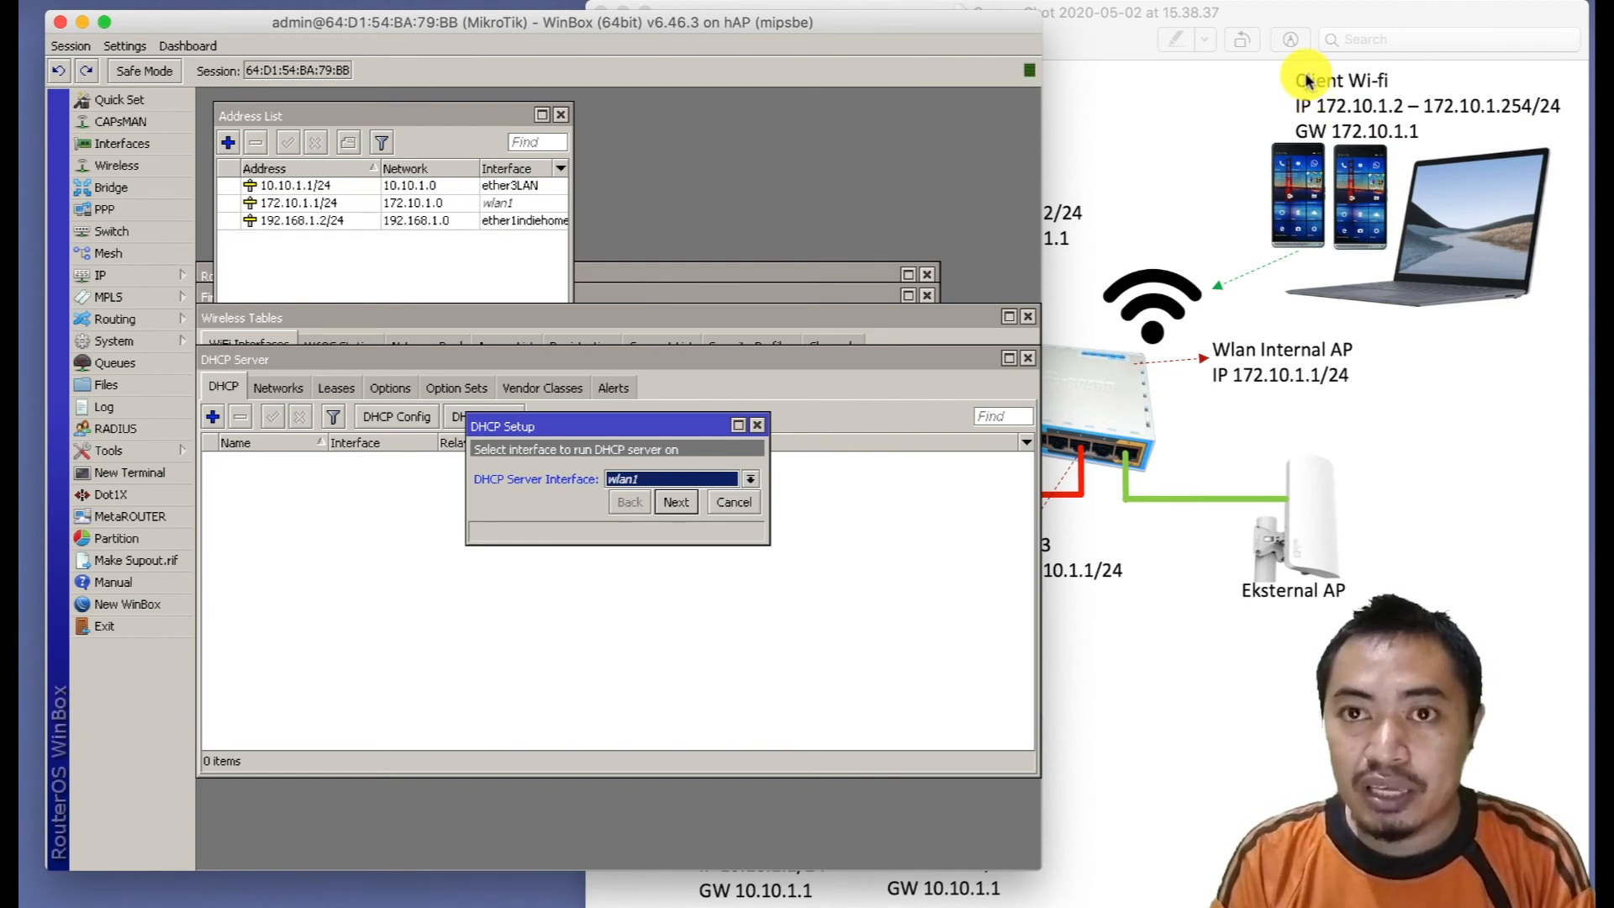
# Accept 172.10.1.0/24 as the DHCP address space and 172.10.1.1 as the gateway for the wlan1 server.
pyautogui.click(678, 503)
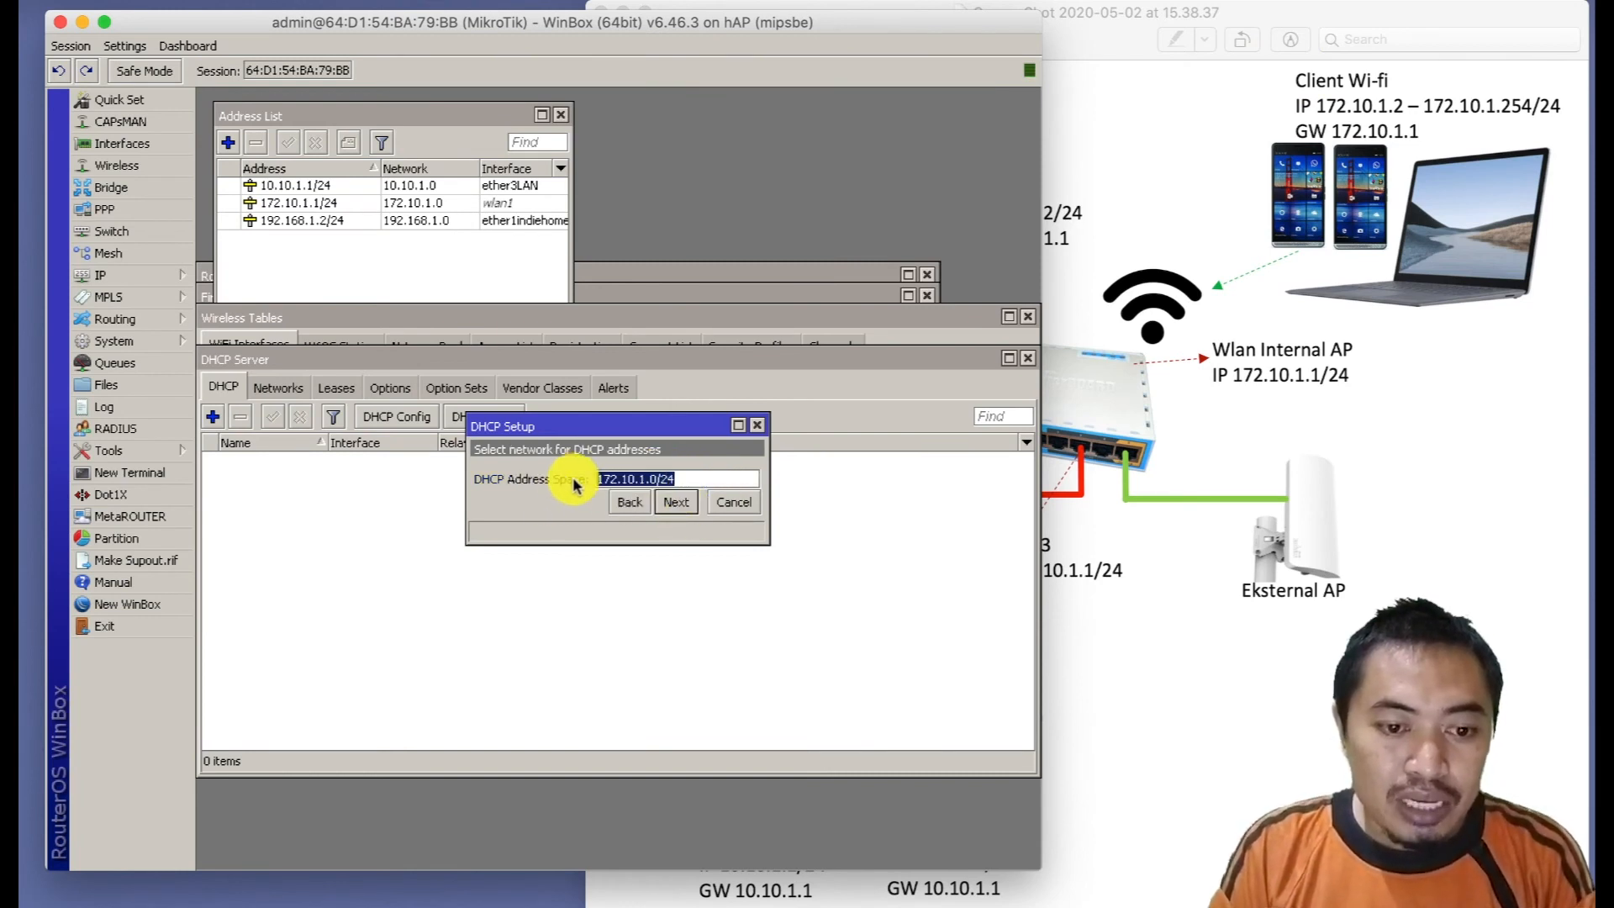
pyautogui.click(677, 503)
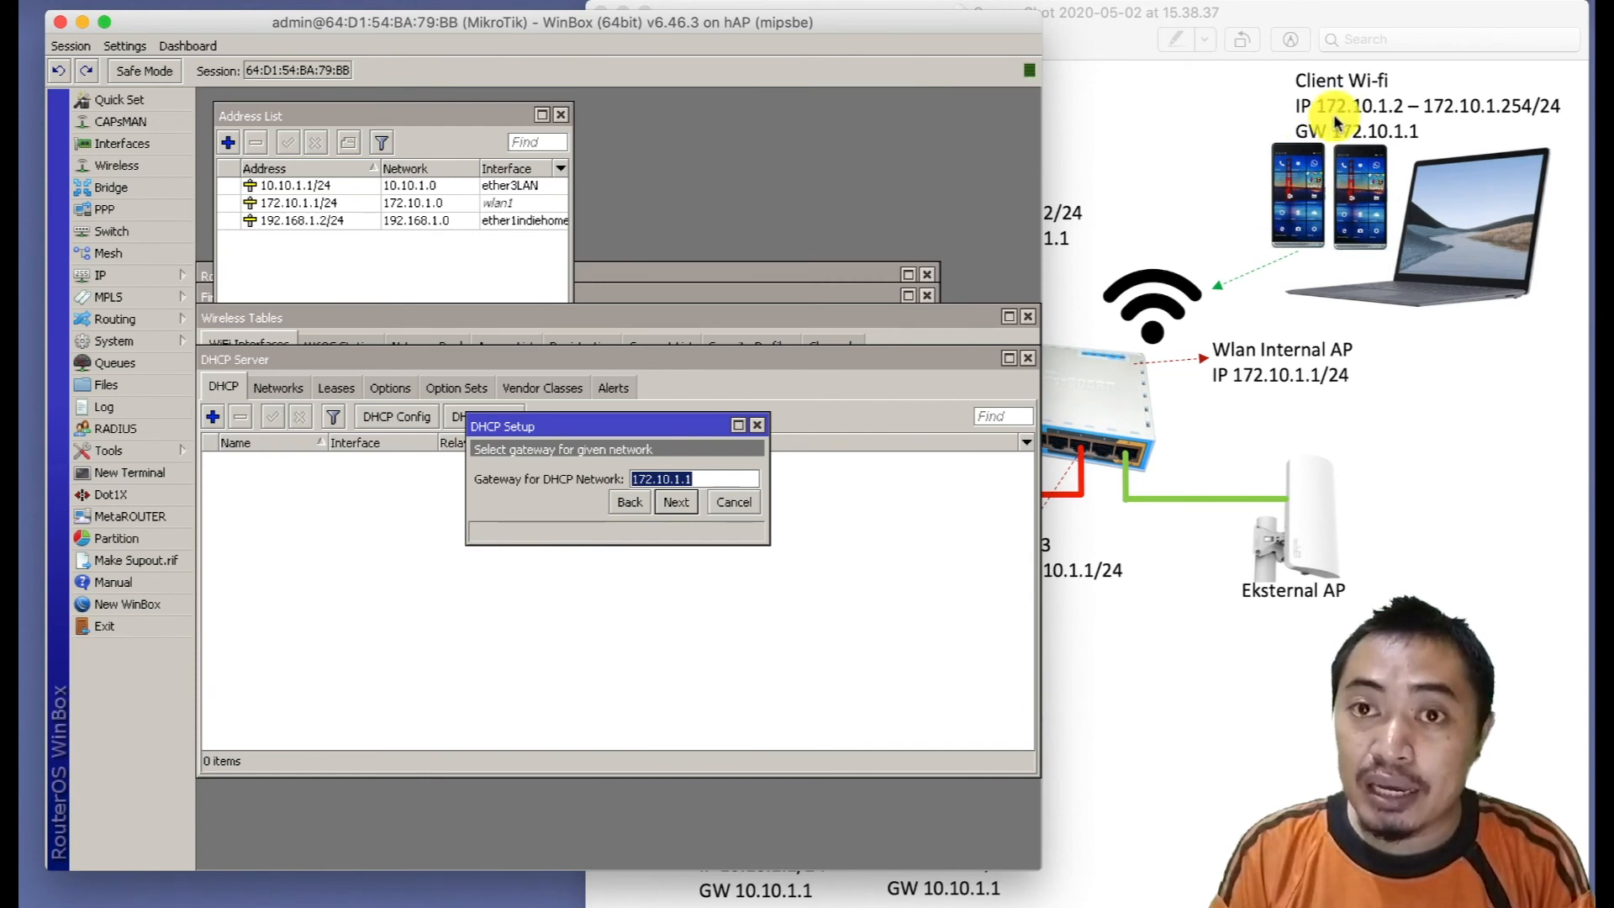
pyautogui.click(675, 504)
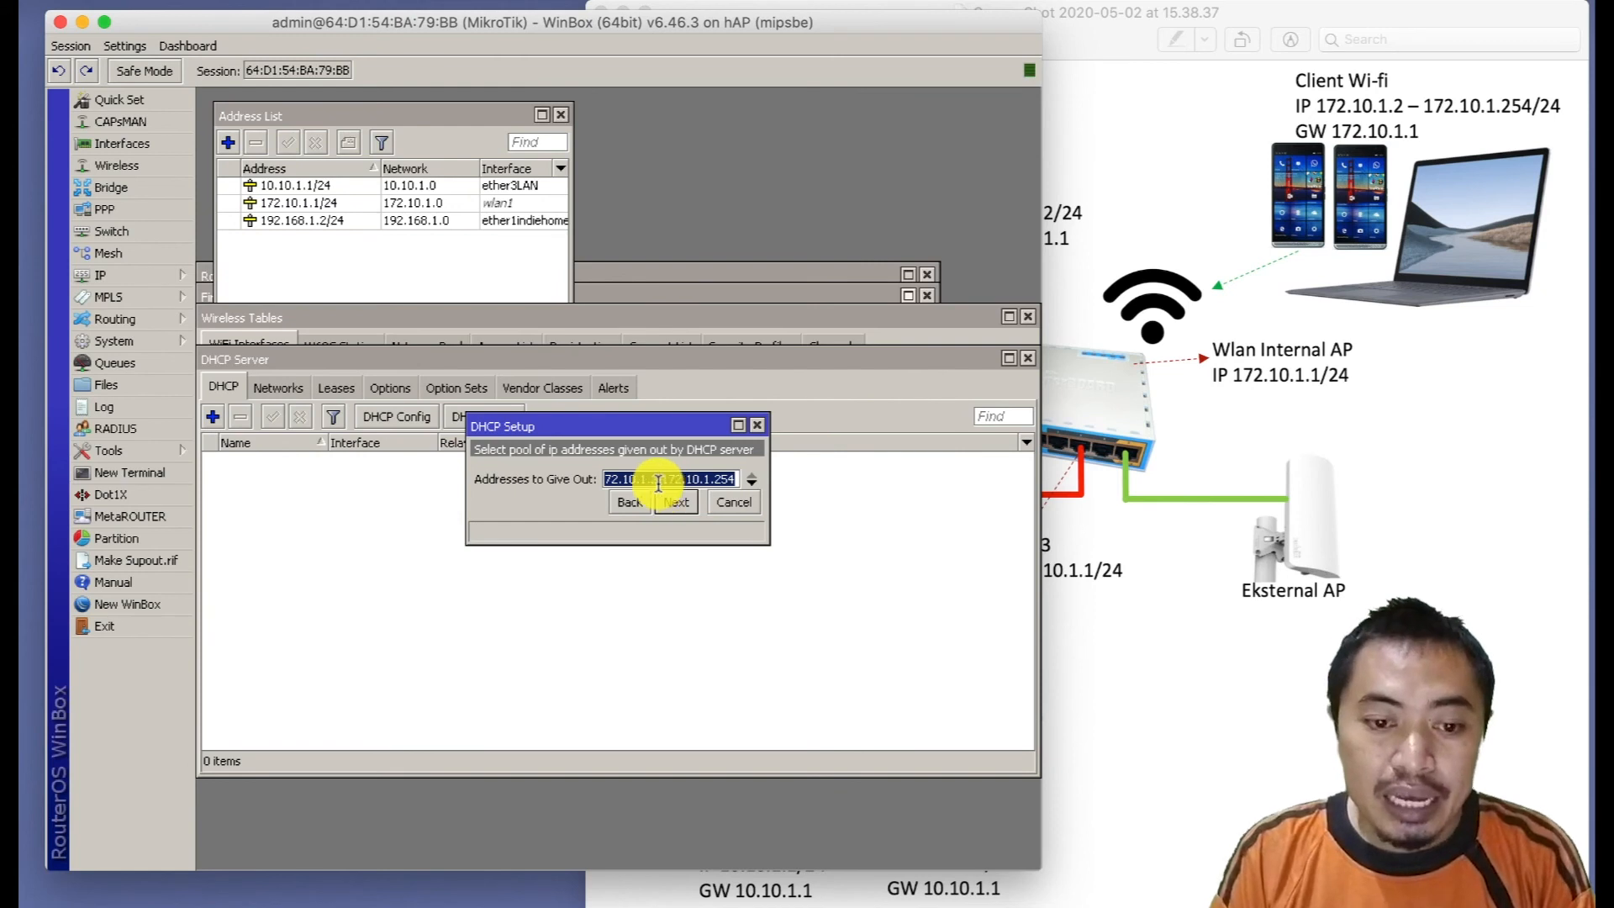
# Set the pool of addresses to give out to 172.10.1.10-172.10.1.250 and continue the DHCP setup.
pyautogui.moveTo(768, 487); pyautogui.dragTo(803, 481)
pyautogui.click(746, 478)
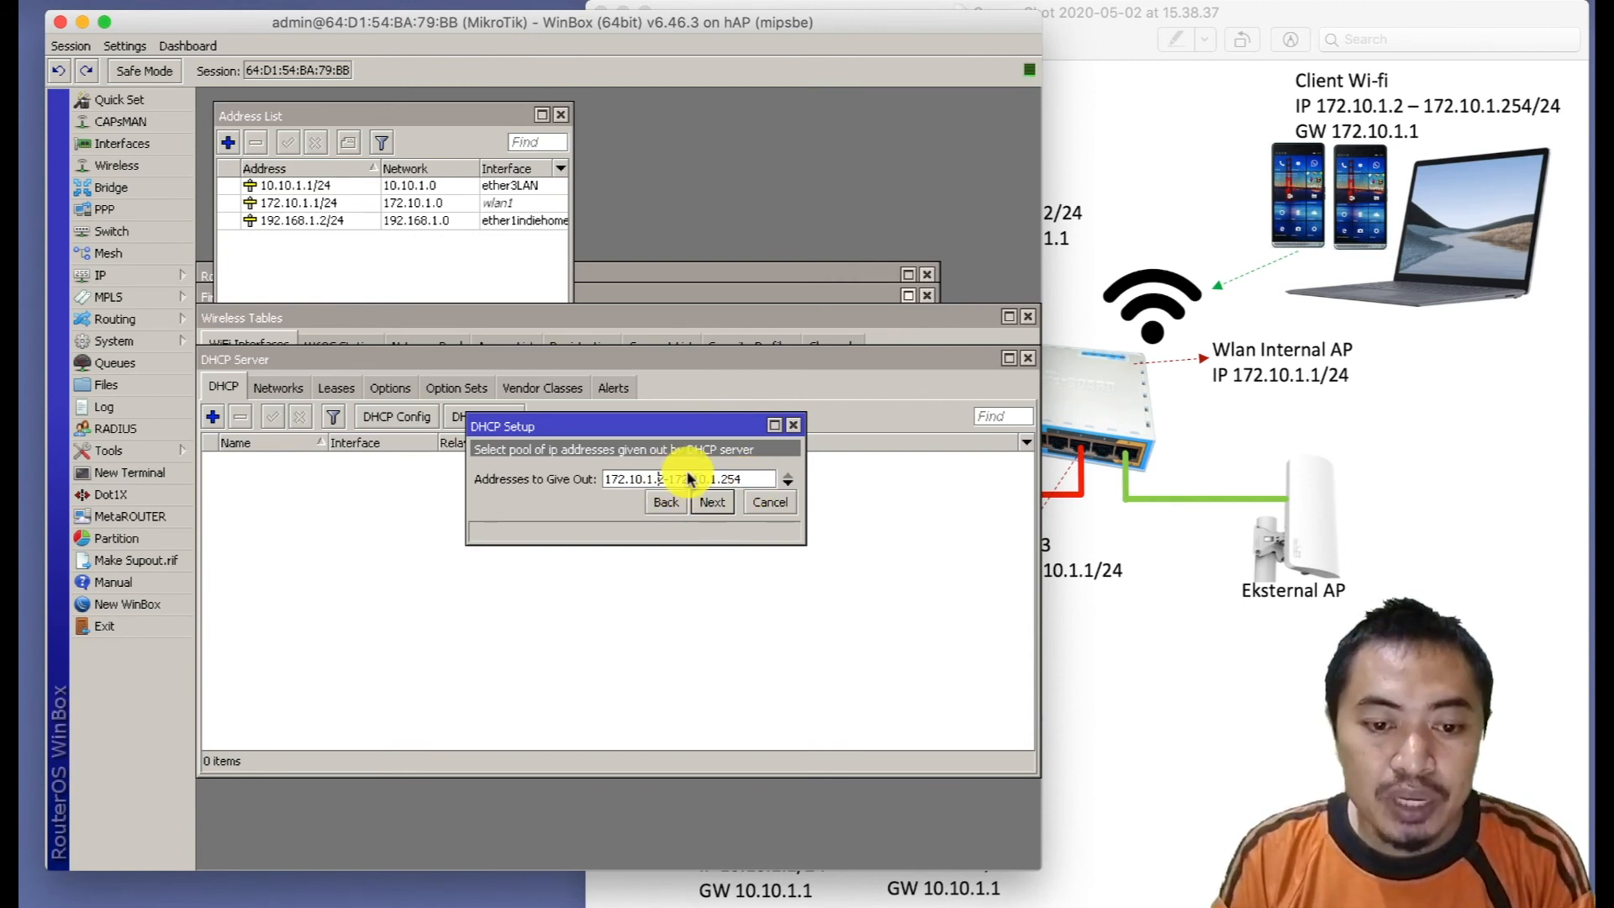
pyautogui.hotkey('shift', 'Right')
pyautogui.write('10')
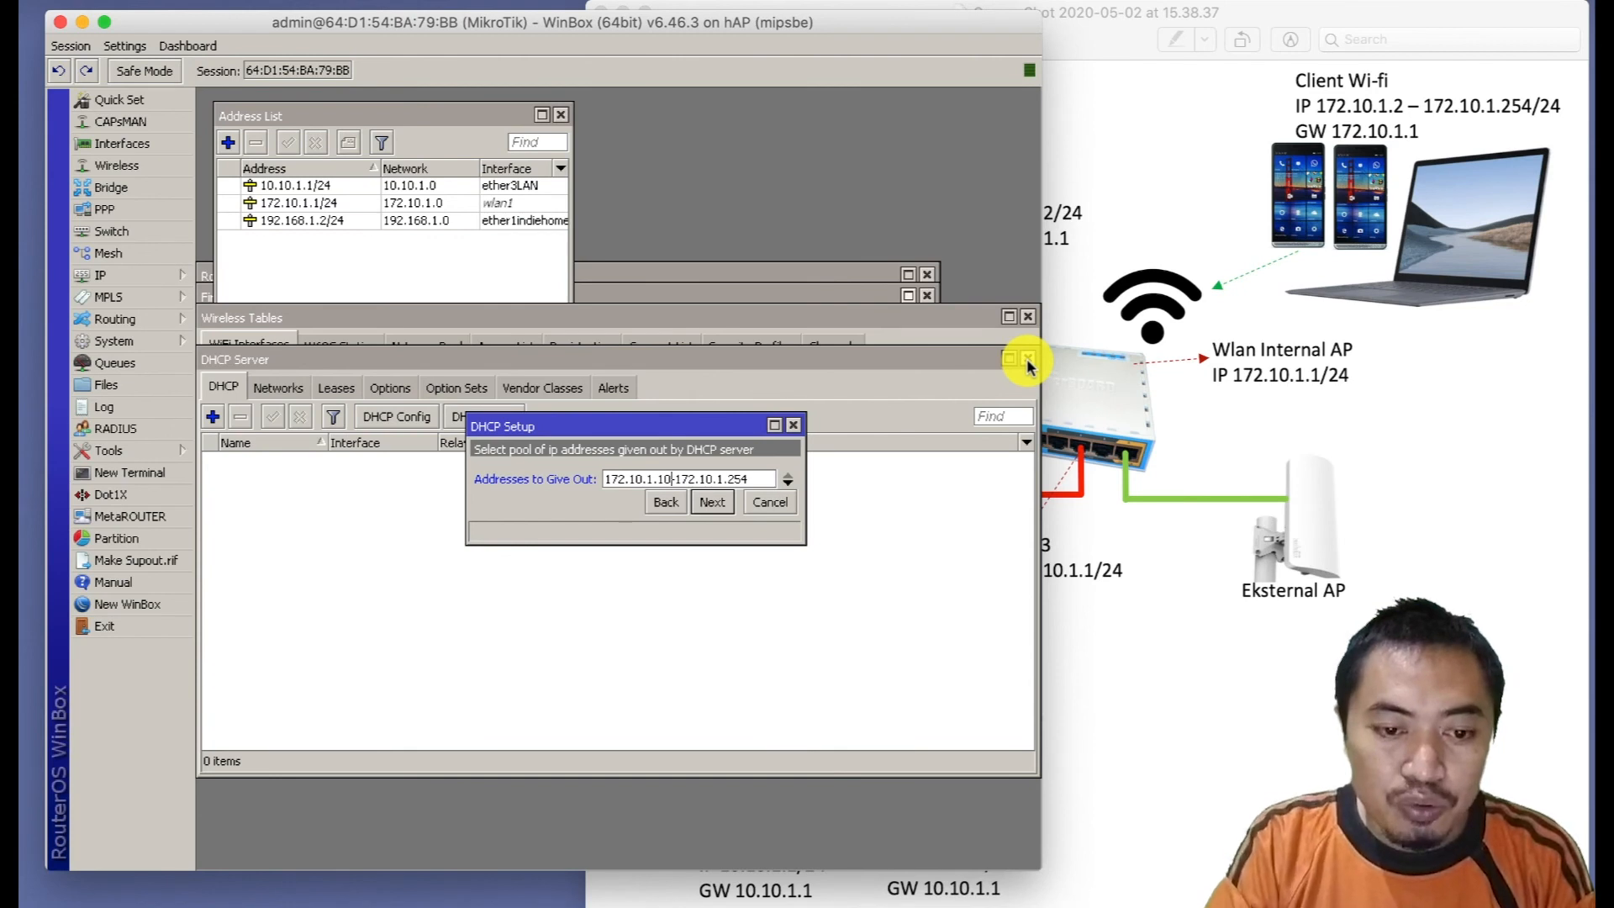
pyautogui.click(757, 480)
pyautogui.press('BackSpace')
pyautogui.press('BackSpace')
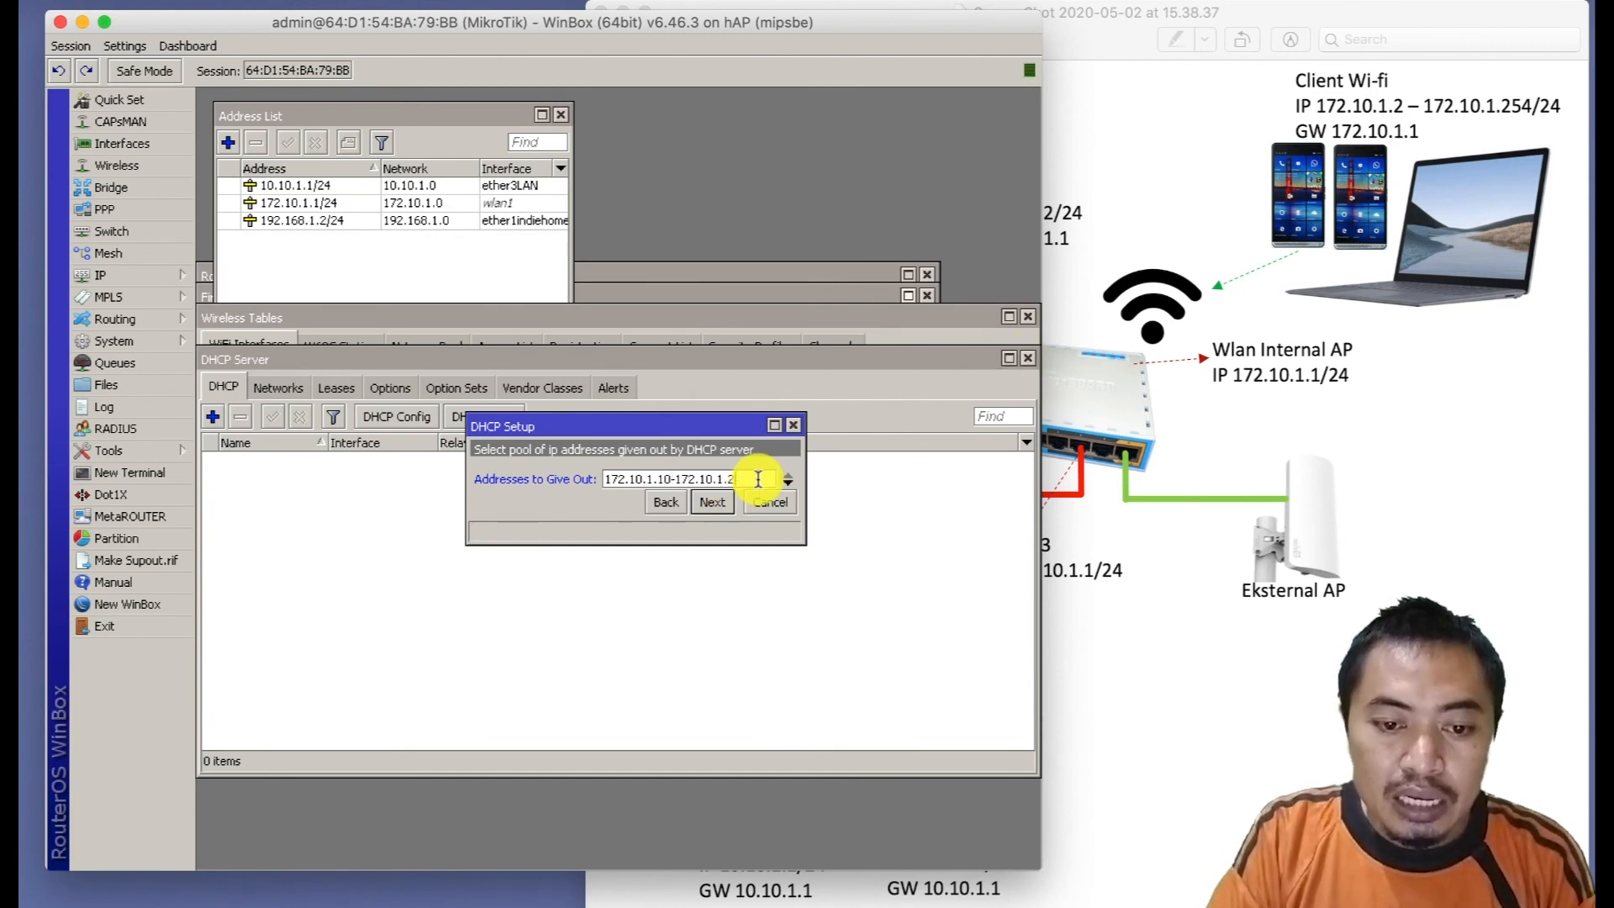
pyautogui.write('0')
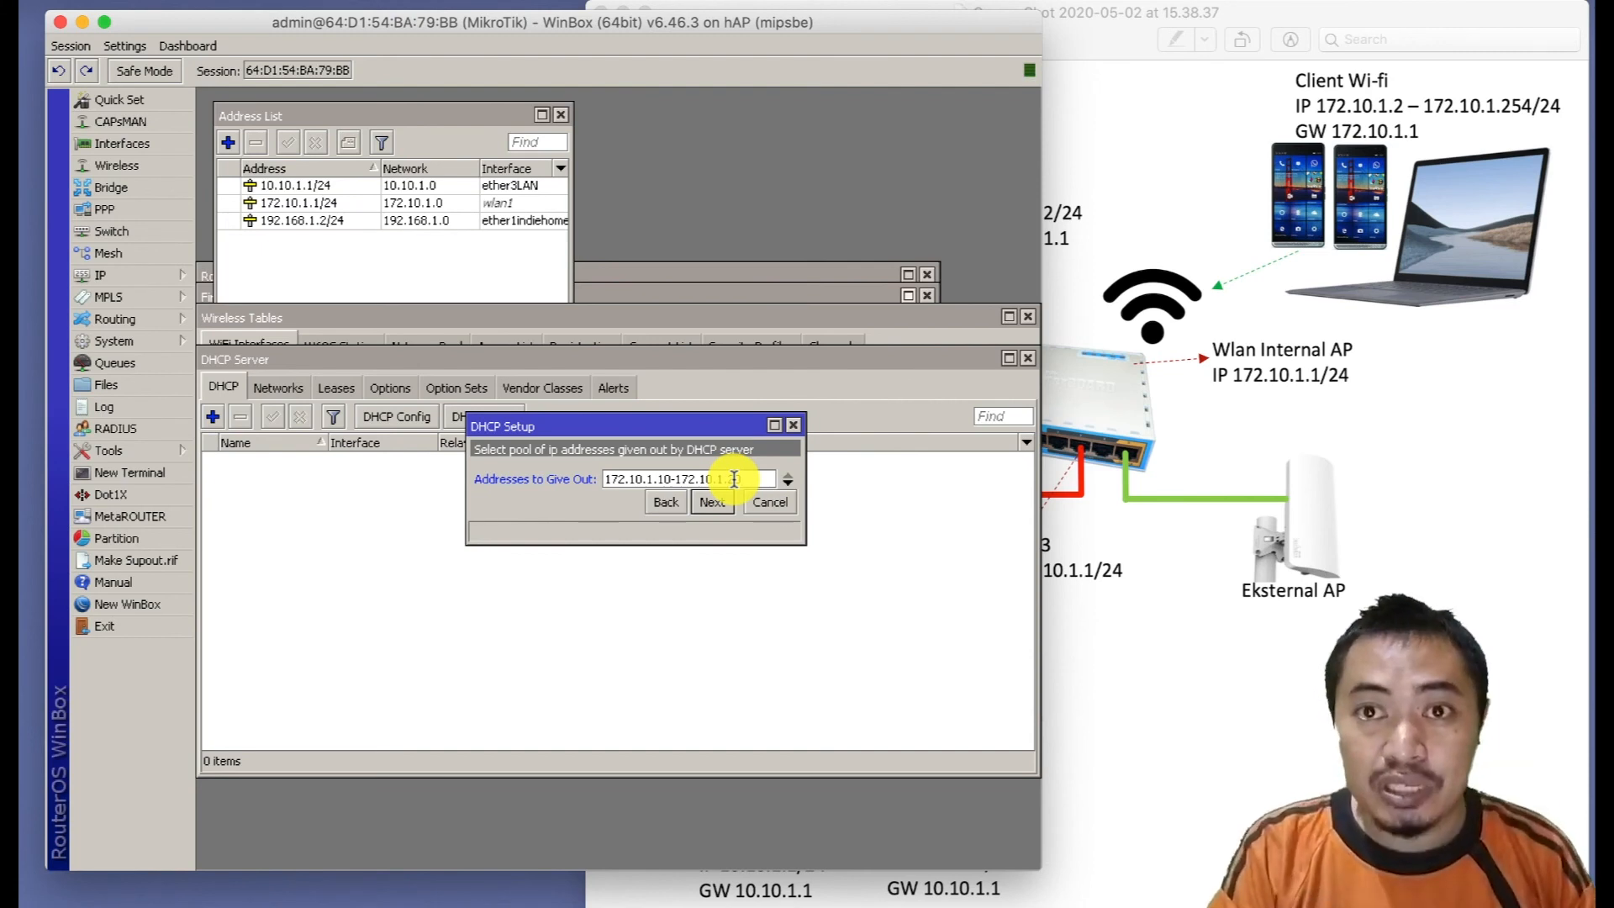
pyautogui.press('BackSpace')
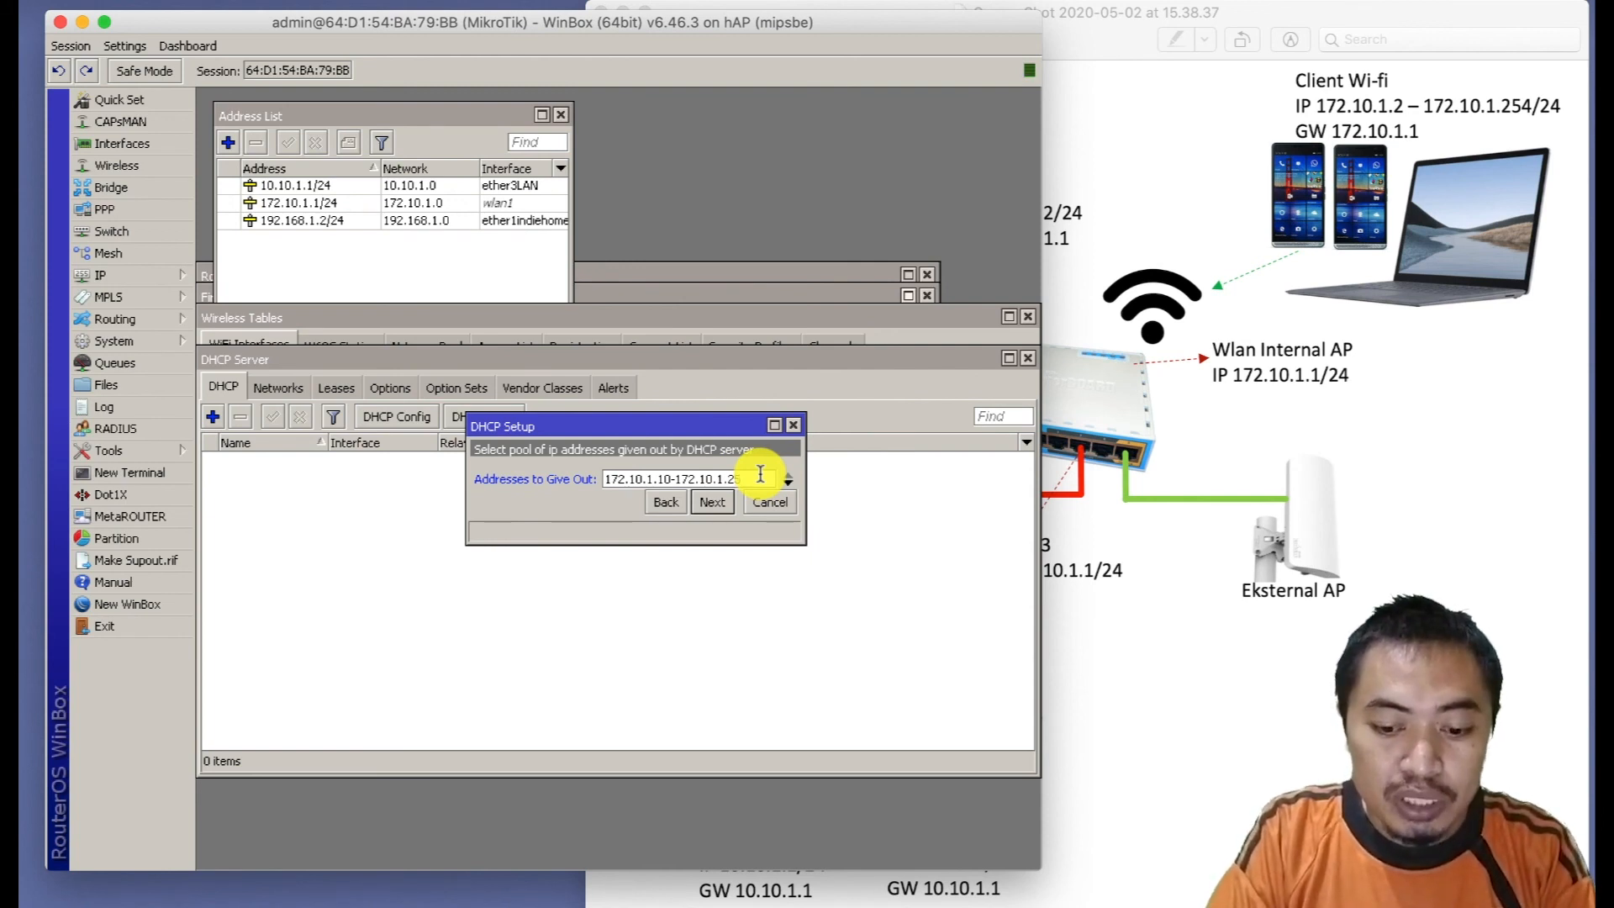
pyautogui.write('0')
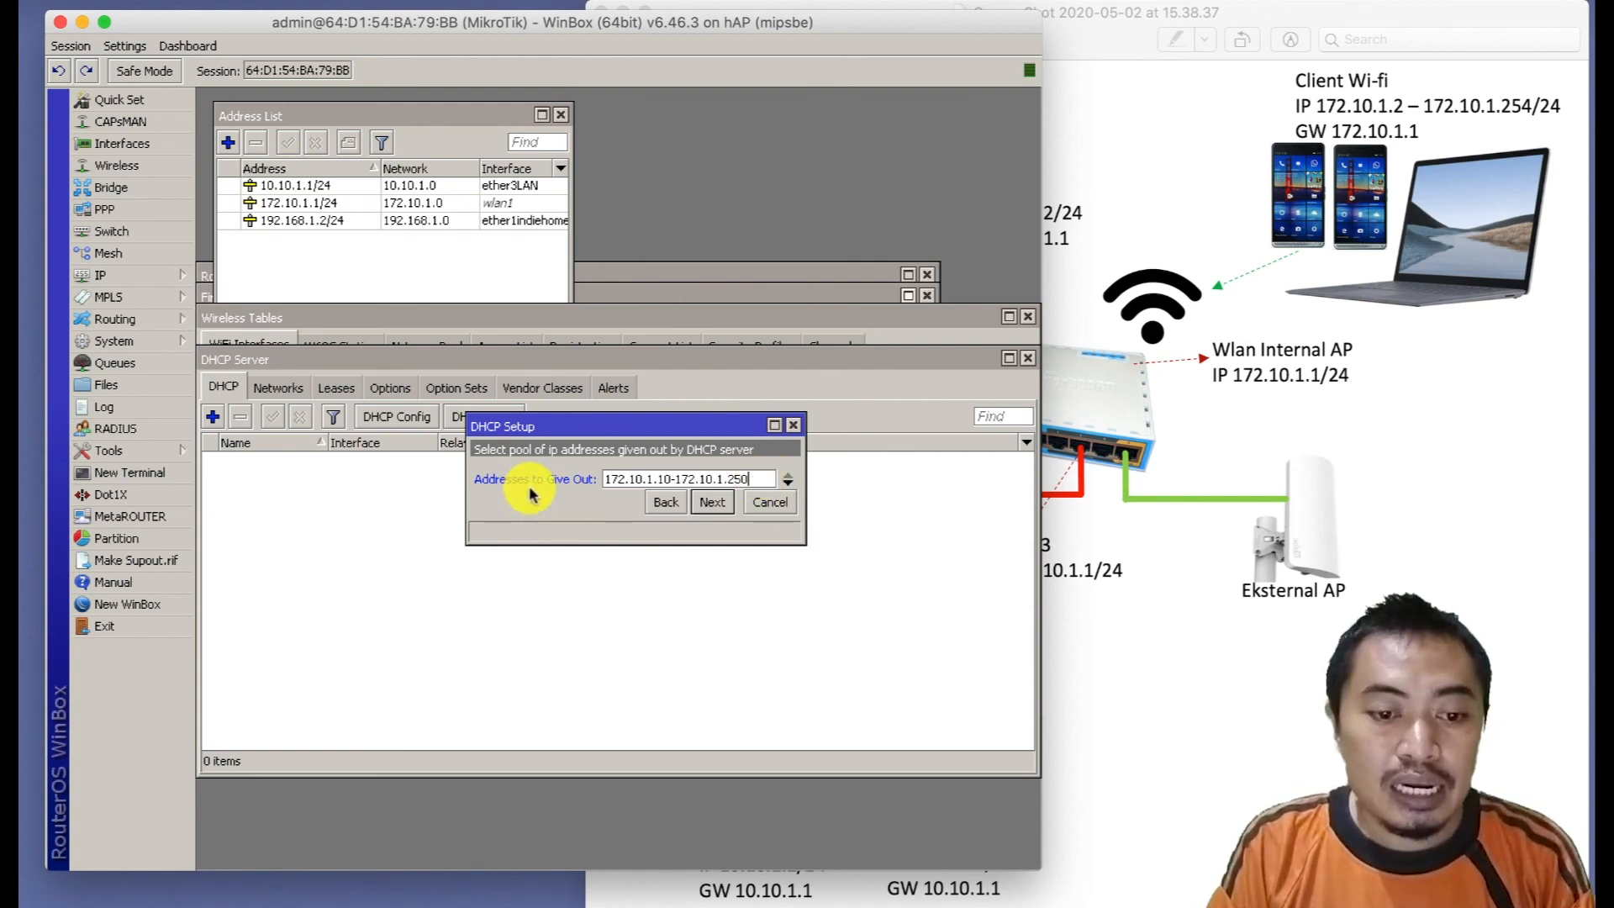
pyautogui.click(720, 502)
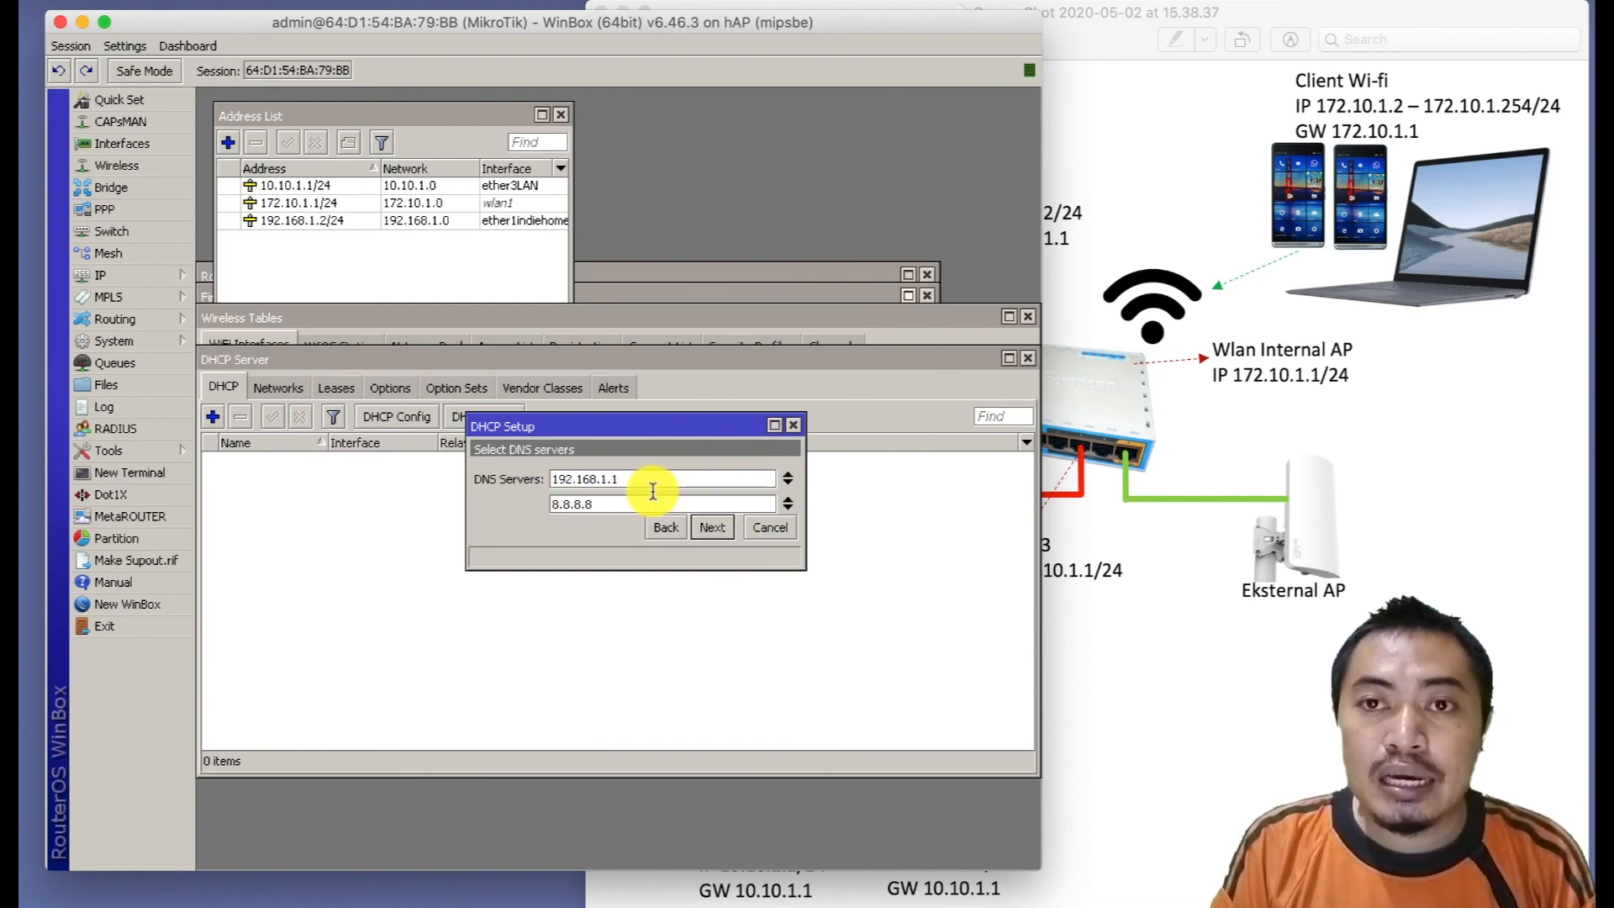
# Accept the DNS servers 192.168.1.1 and 8.8.8.8 and a lease time of 00:10:00, and finish the DHCP setup.
pyautogui.click(712, 530)
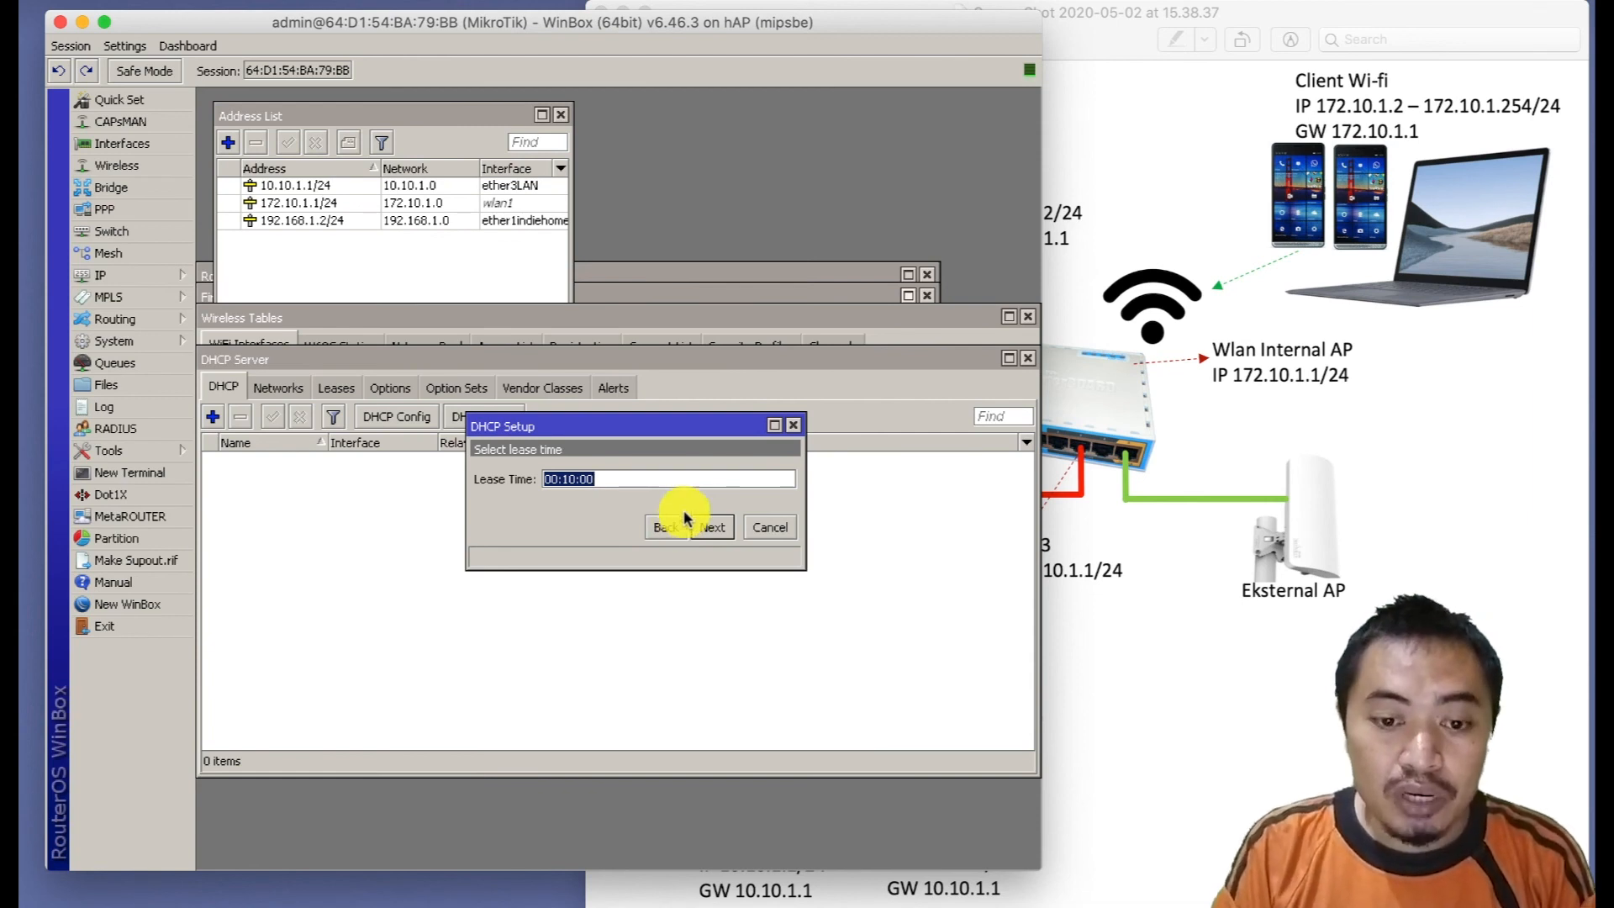
pyautogui.click(717, 534)
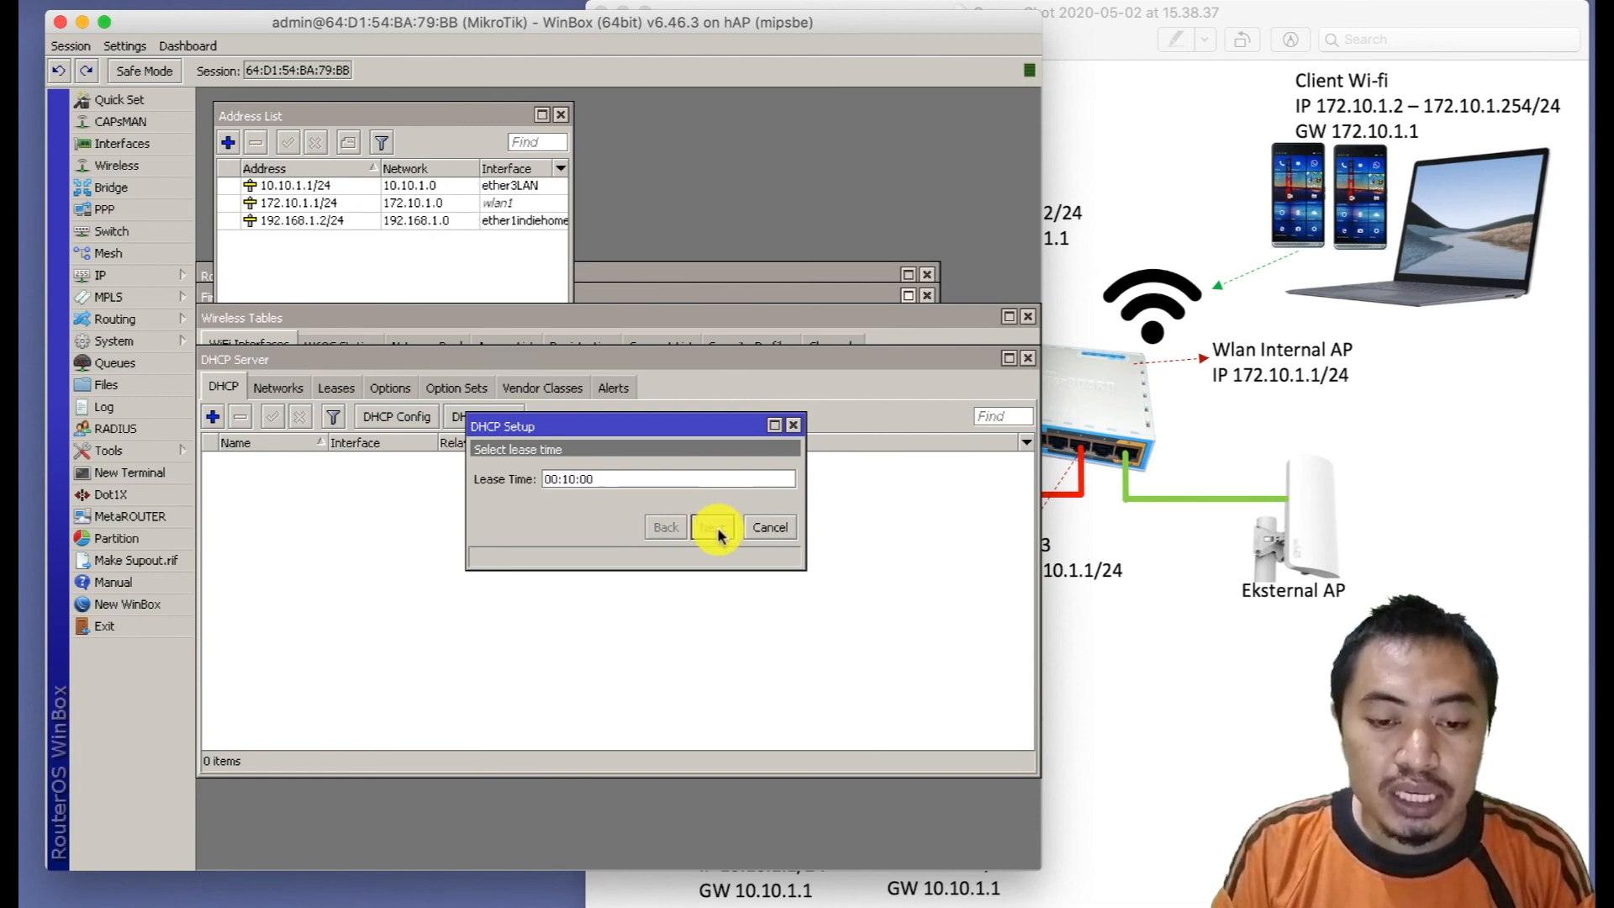
pyautogui.click(616, 473)
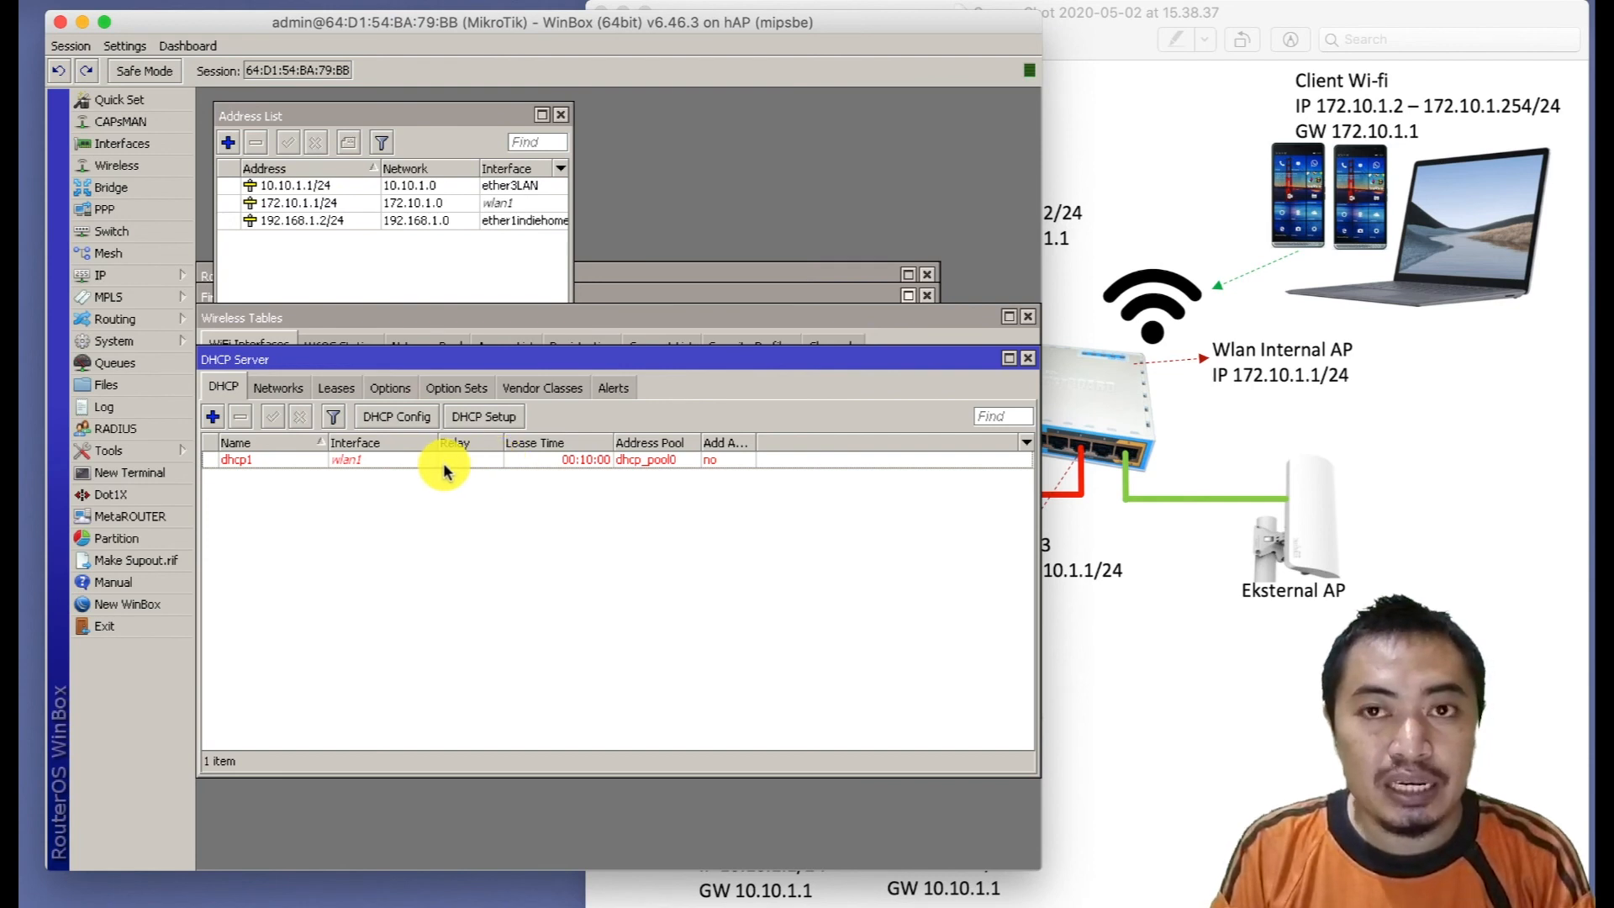
# Connect the Mac's Wi-Fi to the Tani Cyber network and check which network is joined.
pyautogui.click(1271, 3)
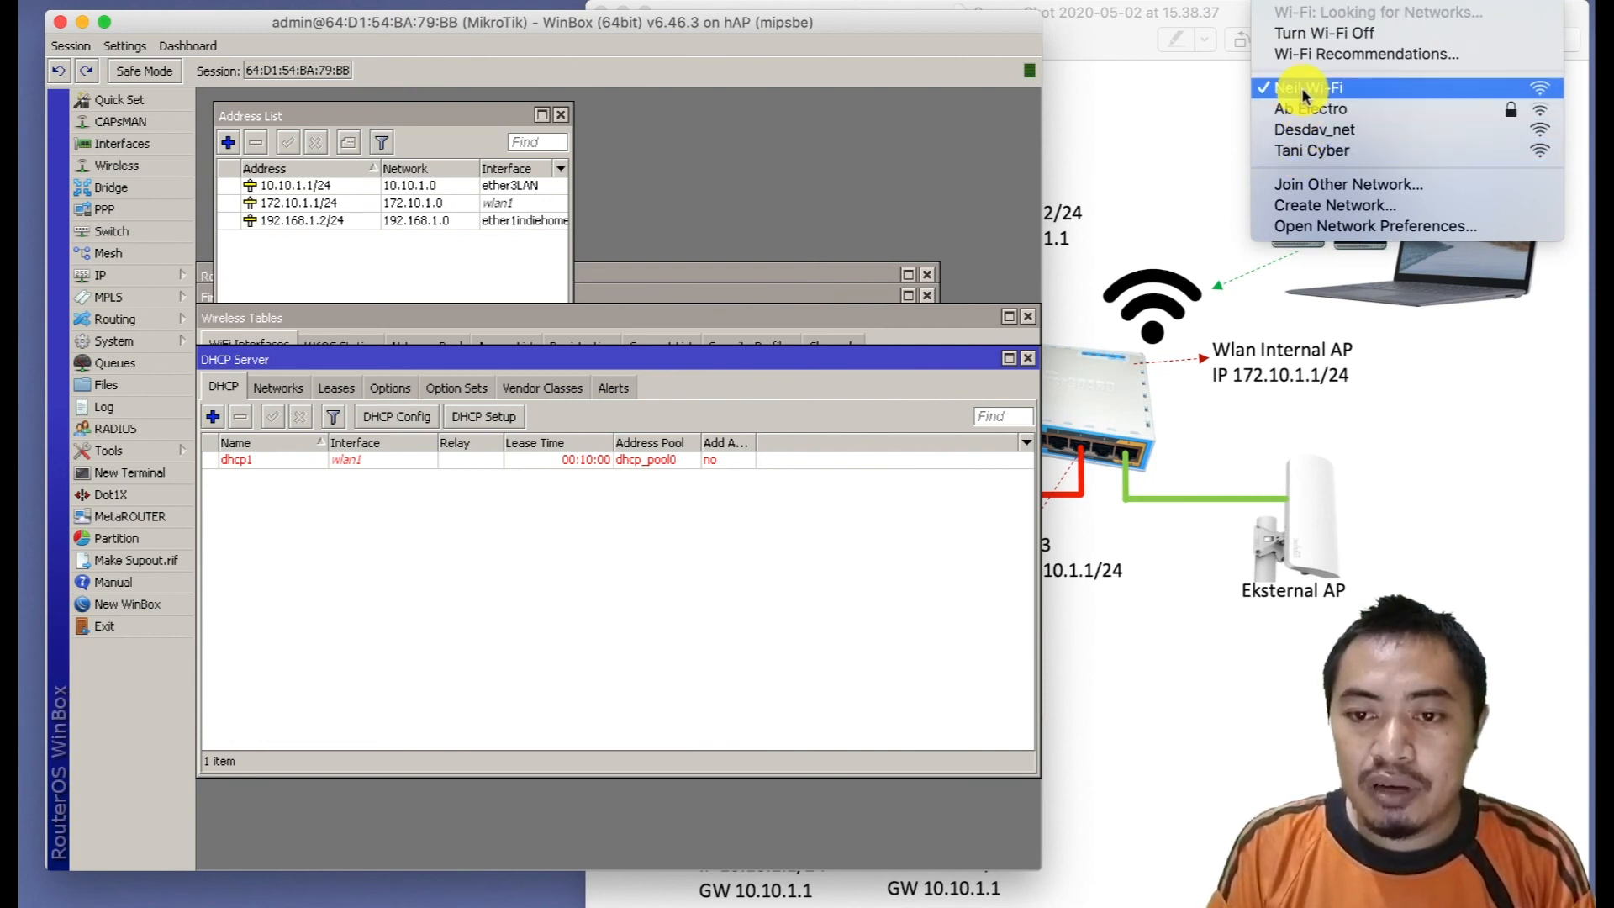
pyautogui.click(1307, 151)
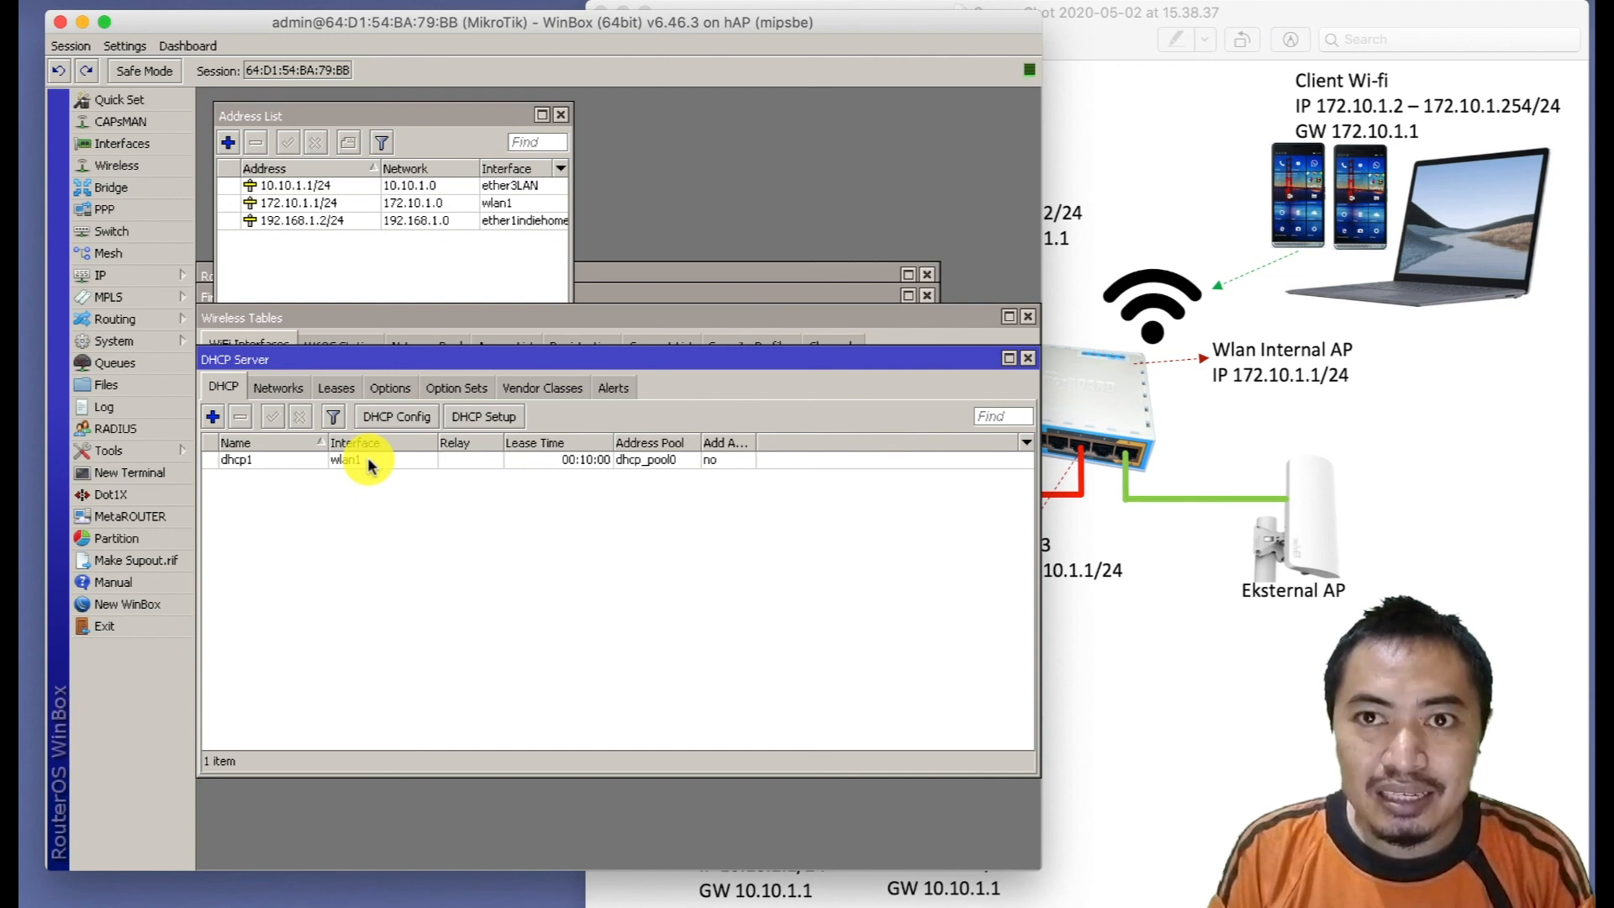
pyautogui.click(1265, 2)
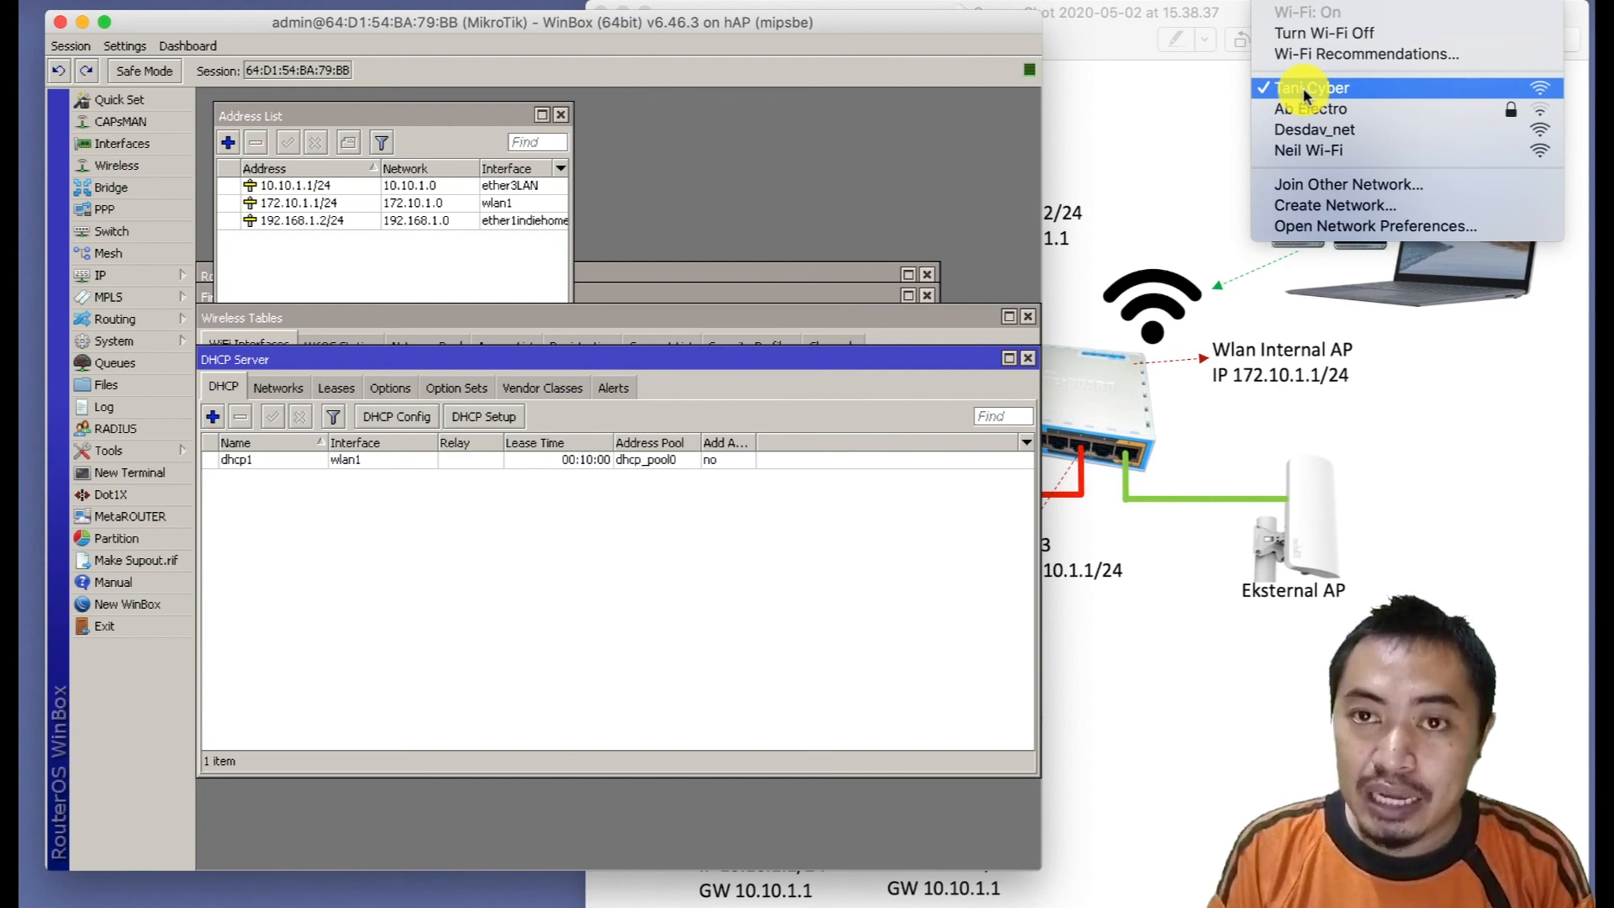
# Check the IP address assigned to the Wi-Fi connection in the Mac's Network preferences.
pyautogui.click(811, 210)
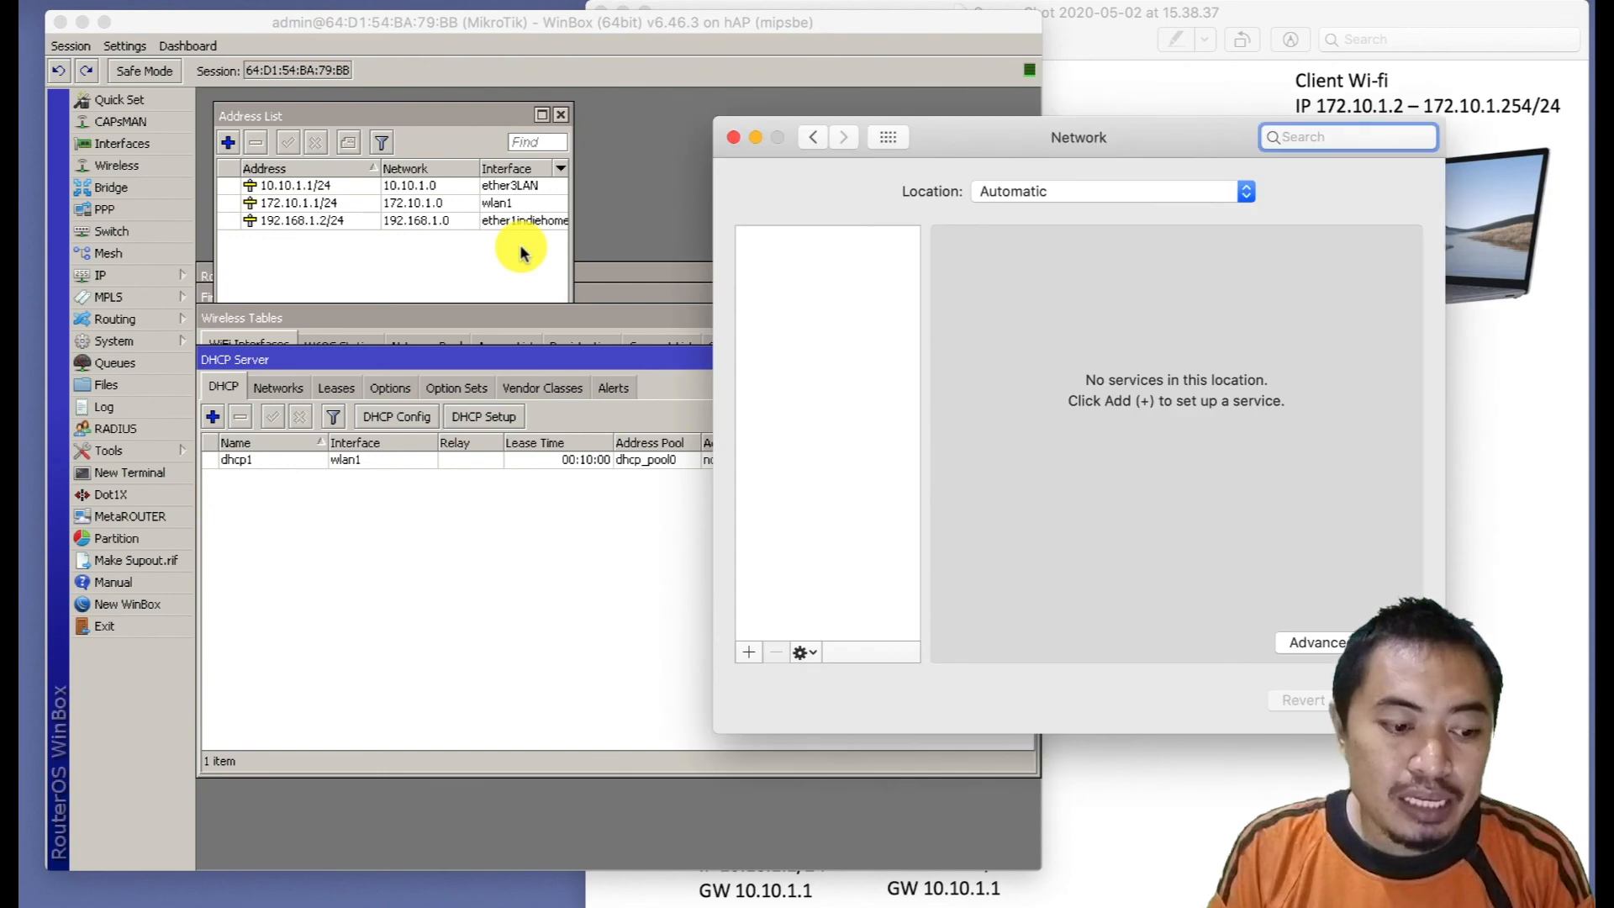
pyautogui.click(835, 263)
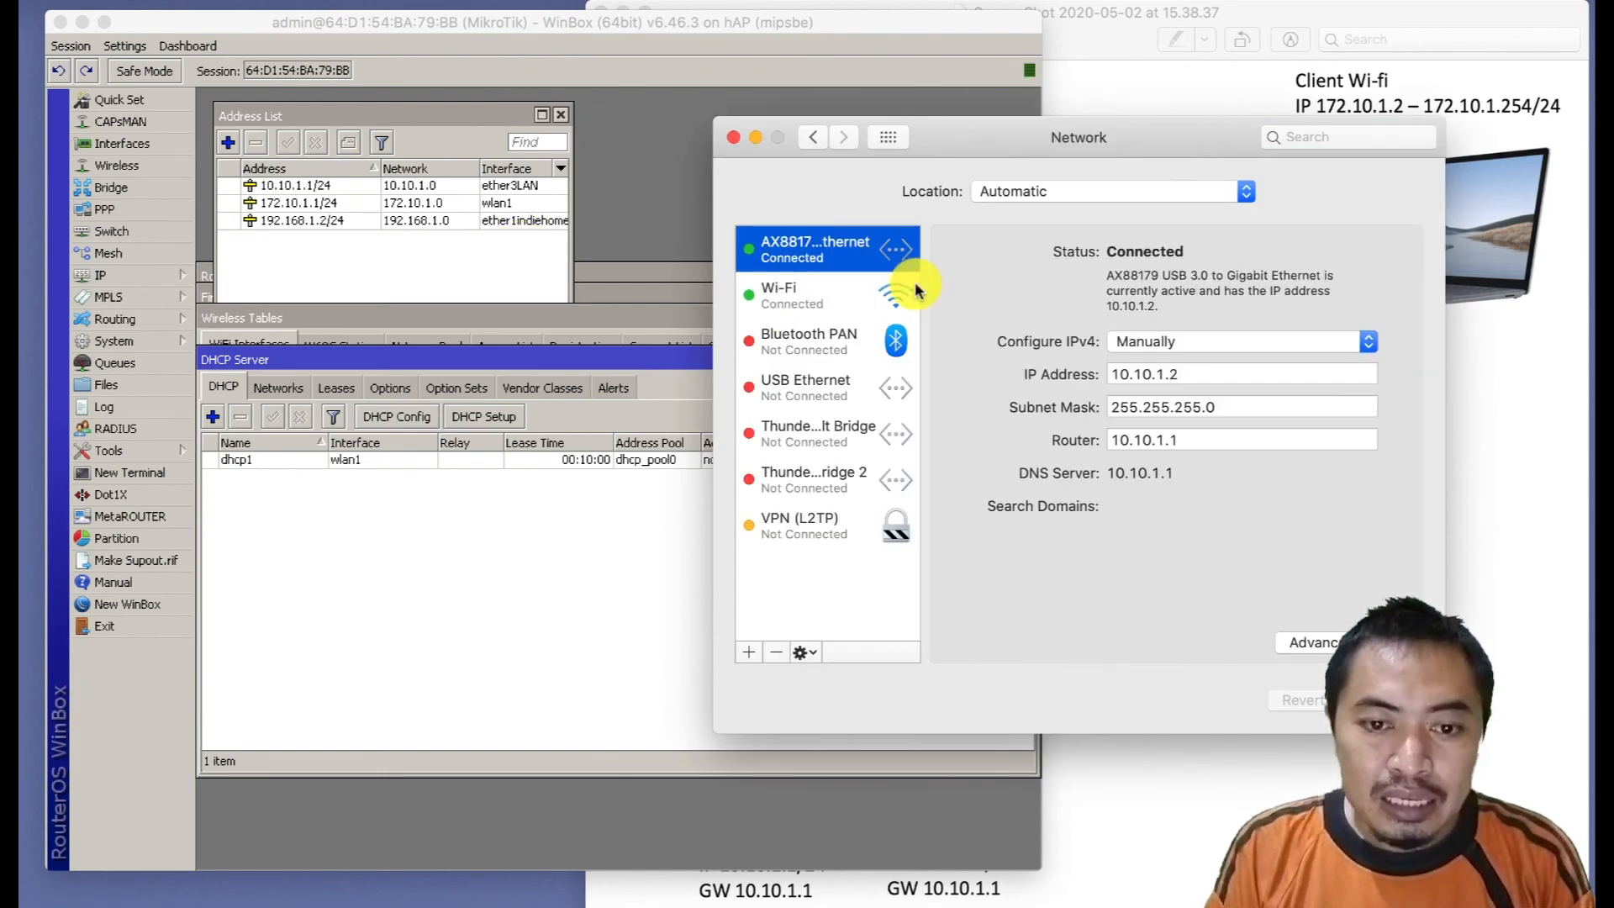
pyautogui.click(828, 302)
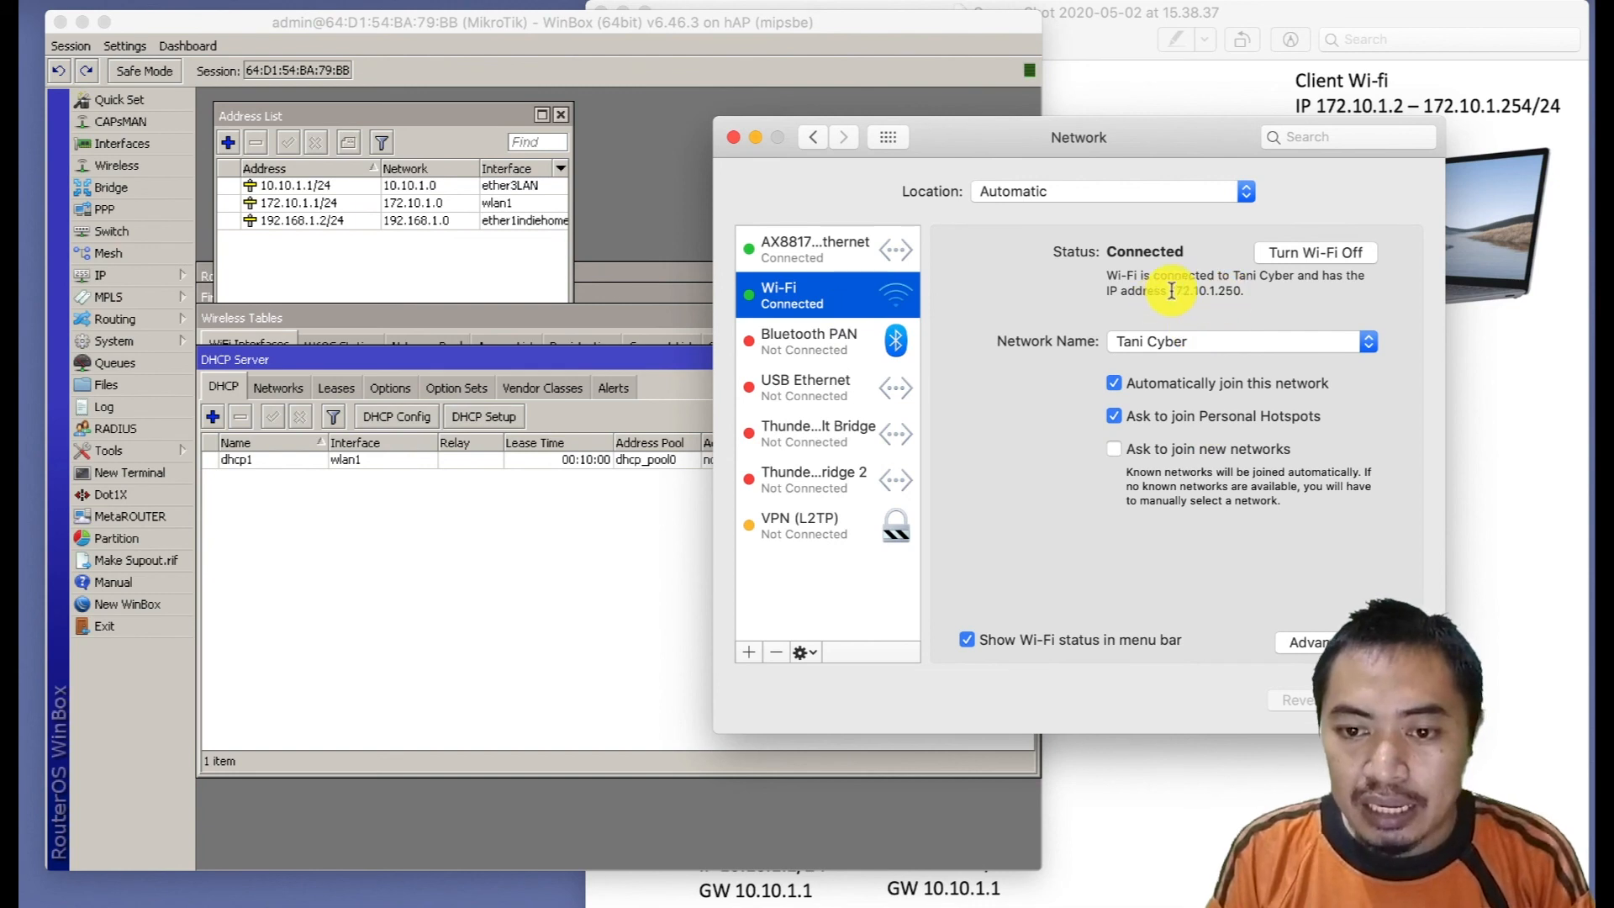
pyautogui.moveTo(1171, 290); pyautogui.dragTo(1248, 290)
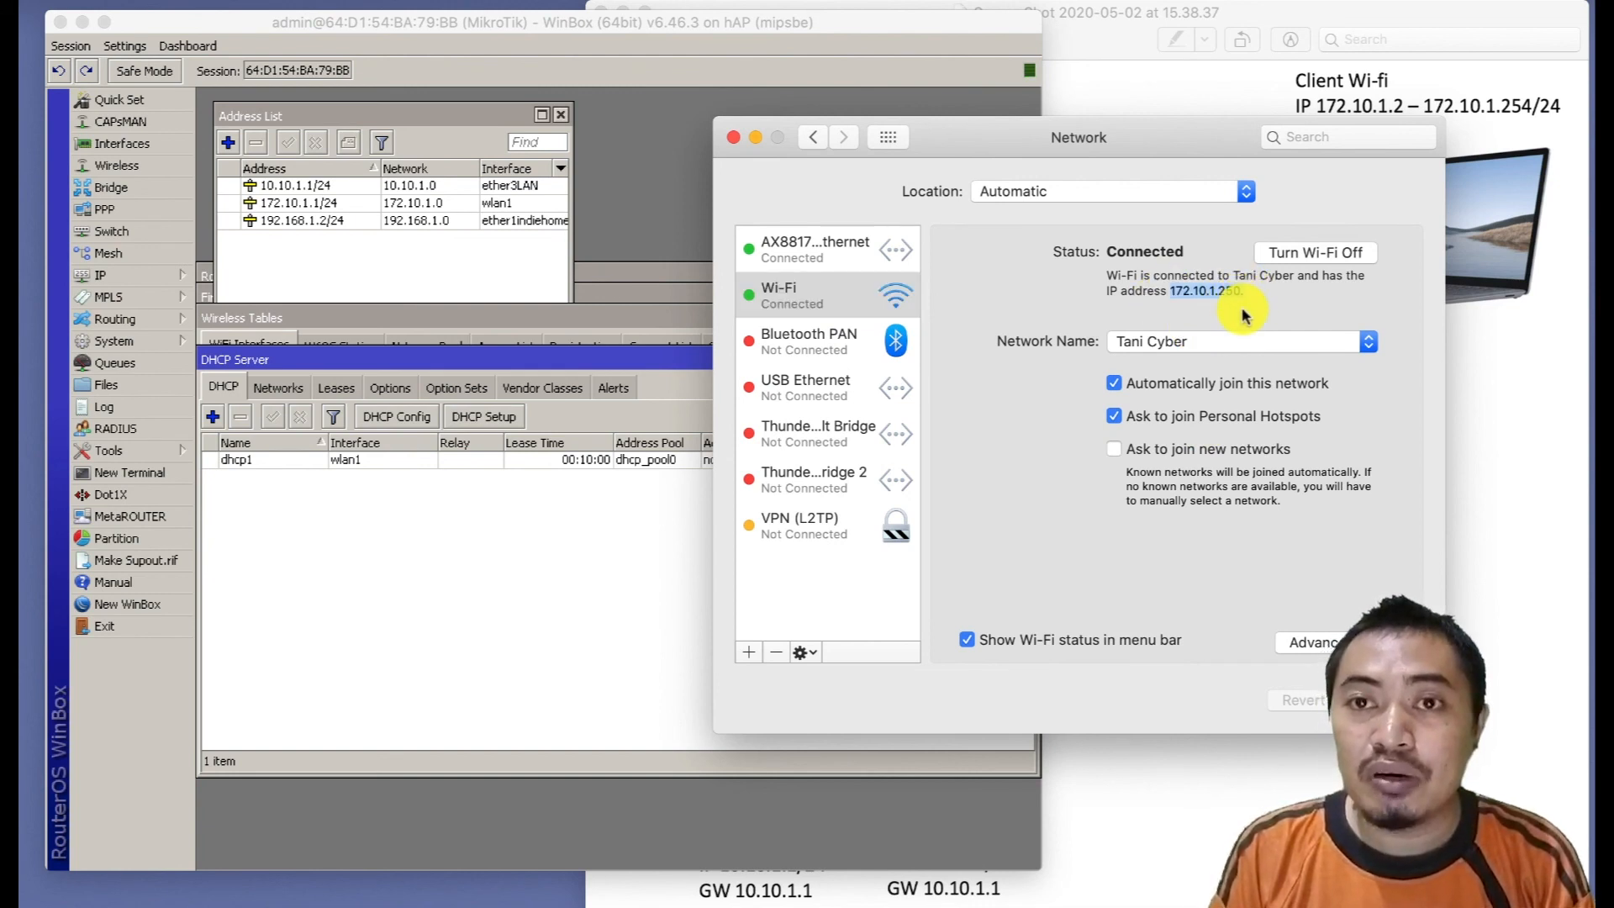
# Review the Wi-Fi client section of the network diagram and recheck the Mac's list of Wi-Fi networks.
pyautogui.click(1549, 270)
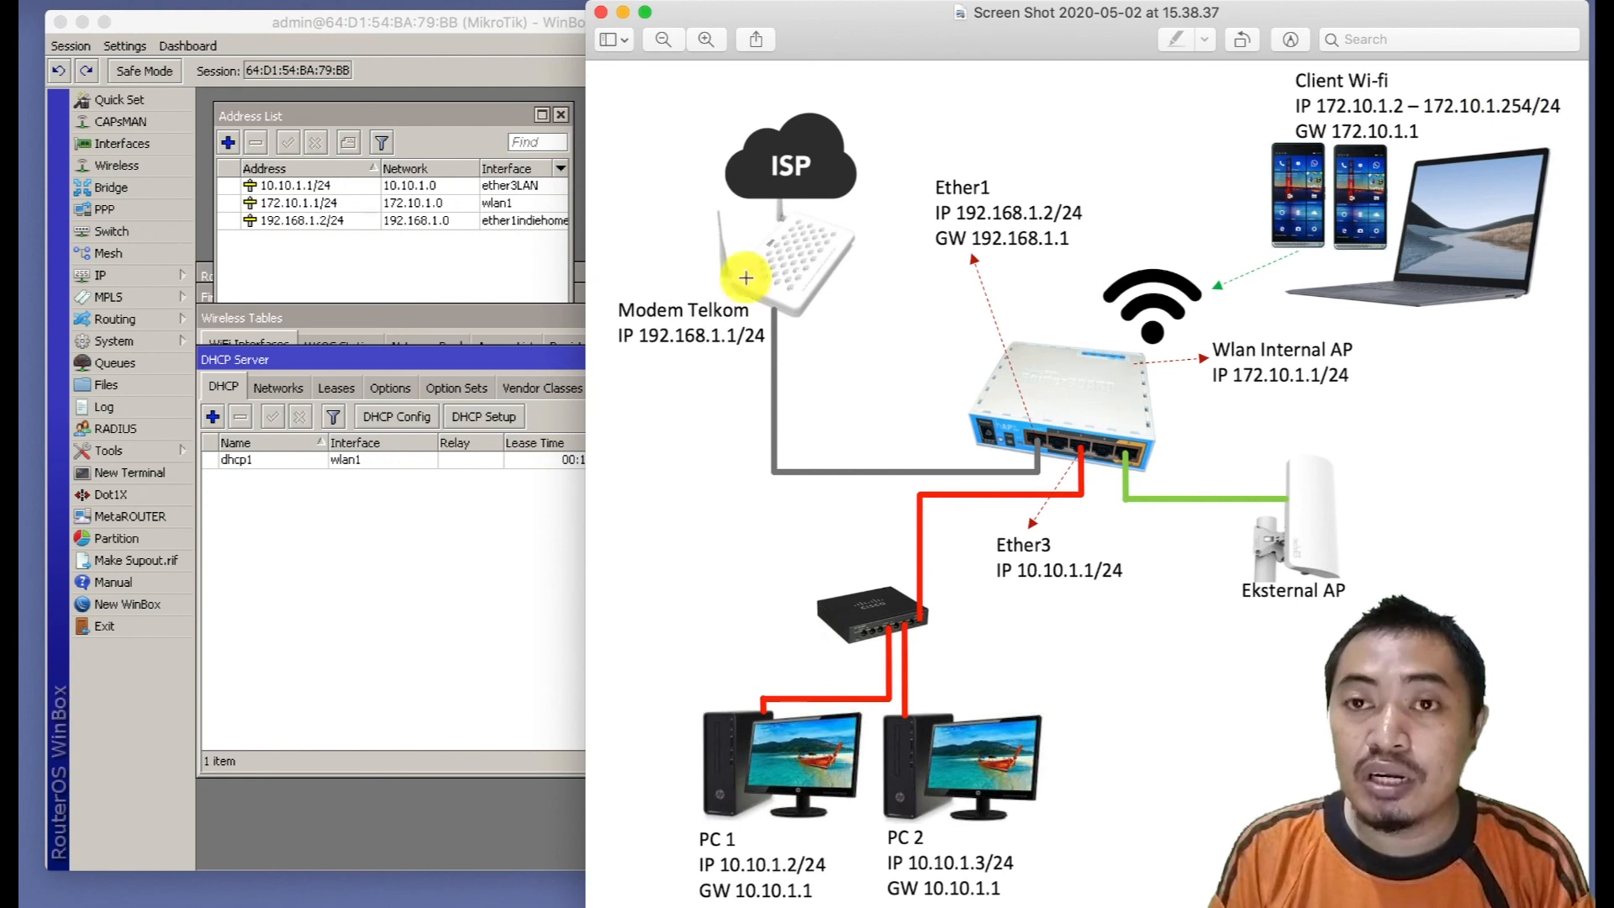
pyautogui.click(540, 576)
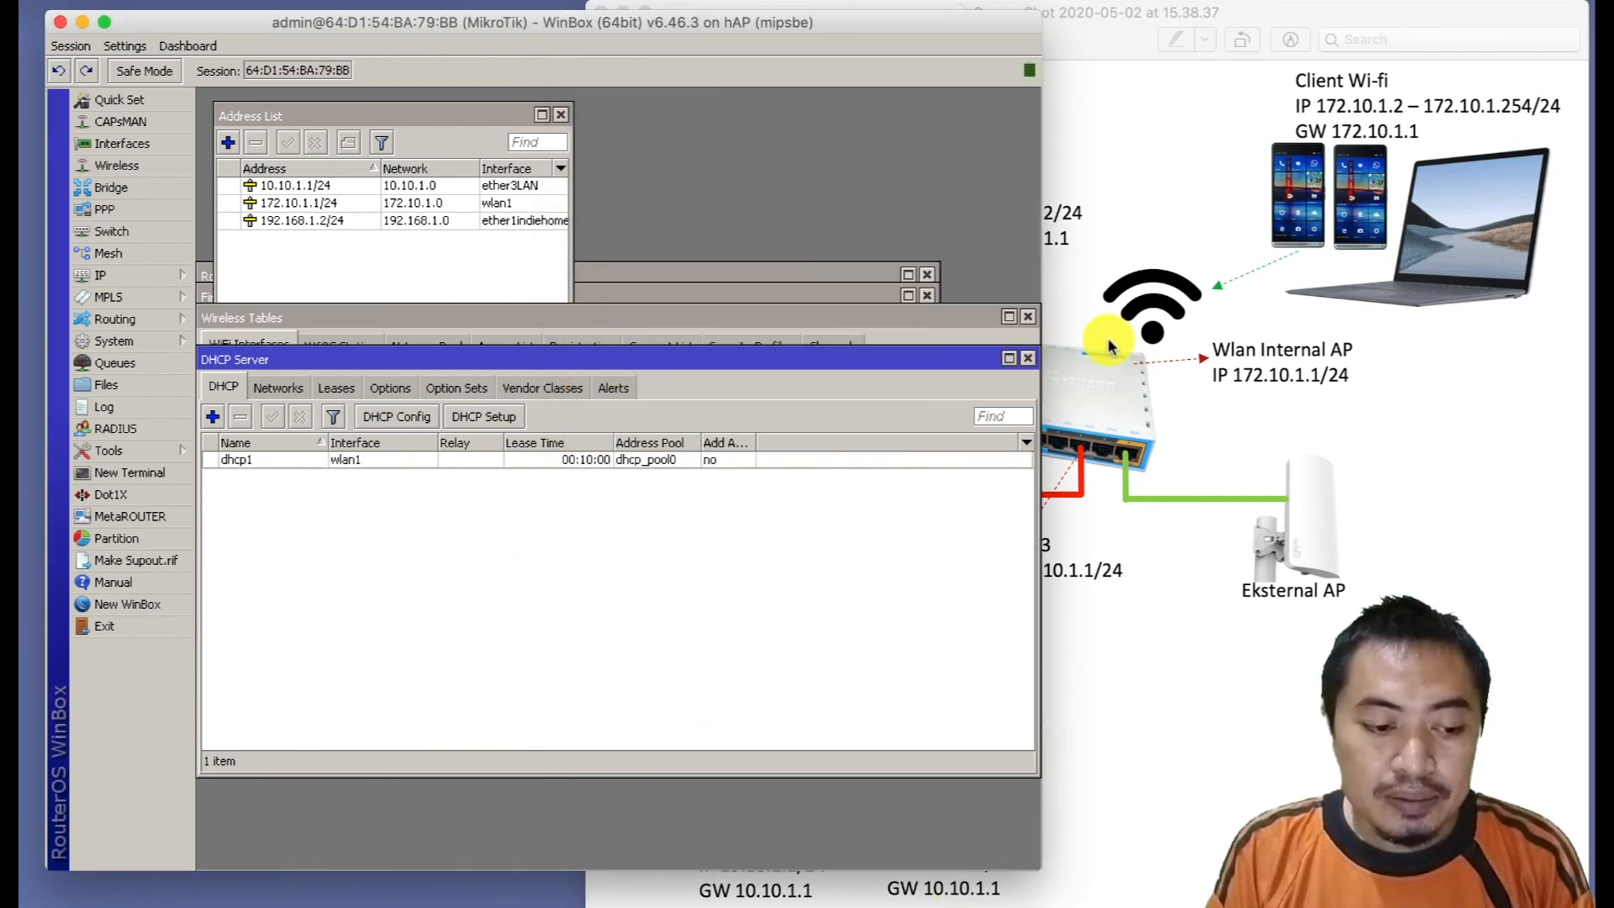
pyautogui.click(1272, 3)
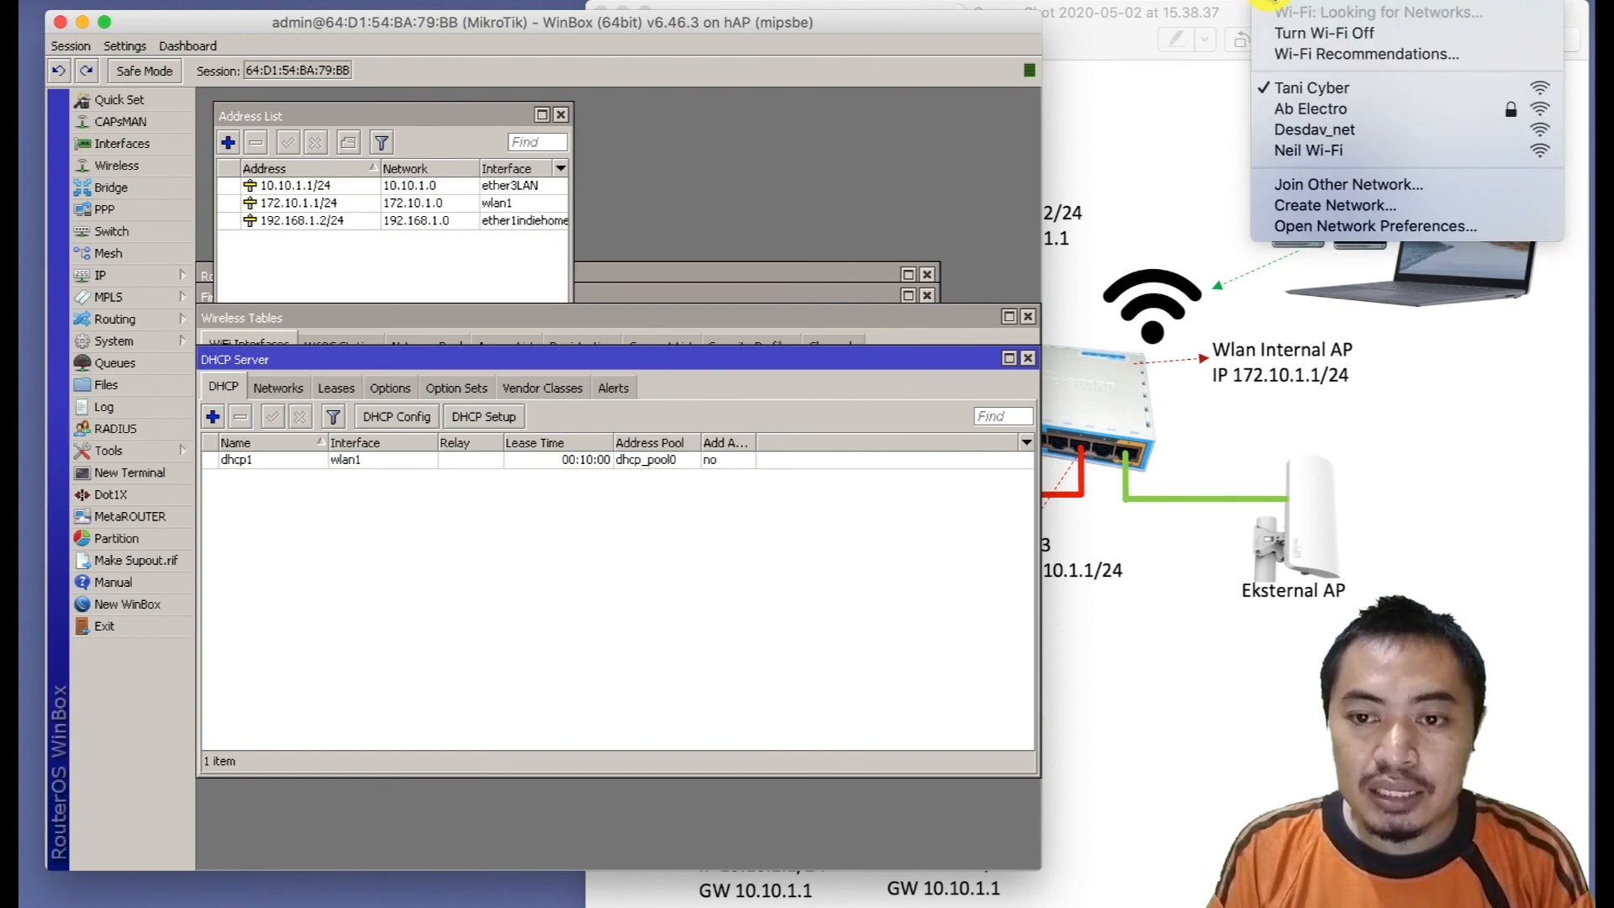
pyautogui.click(1120, 609)
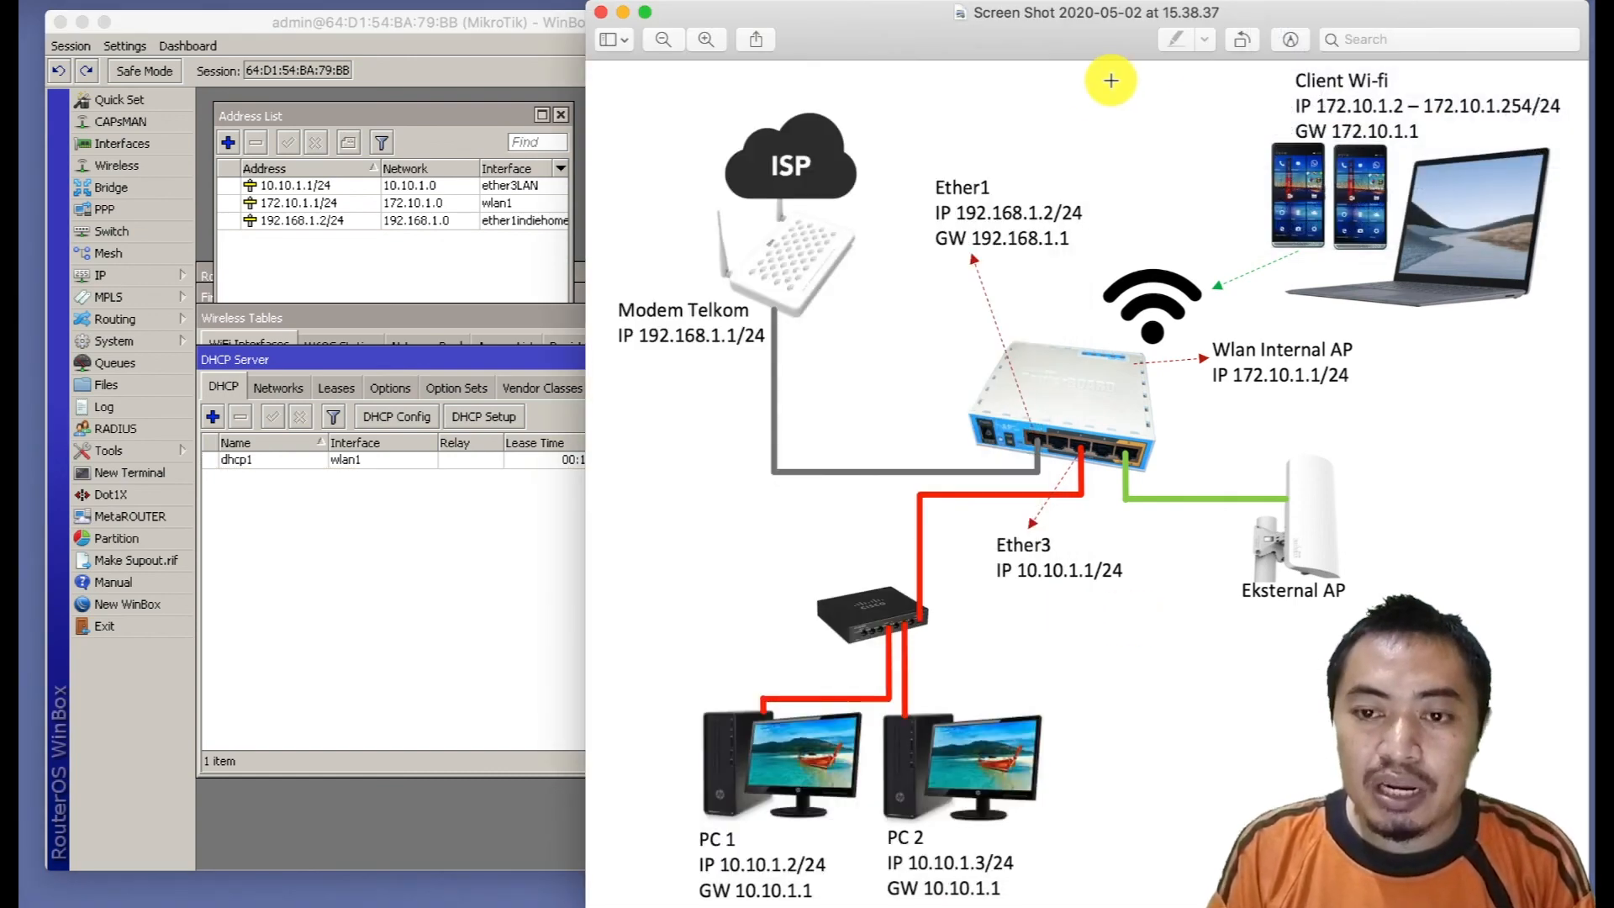
pyautogui.click(1271, 4)
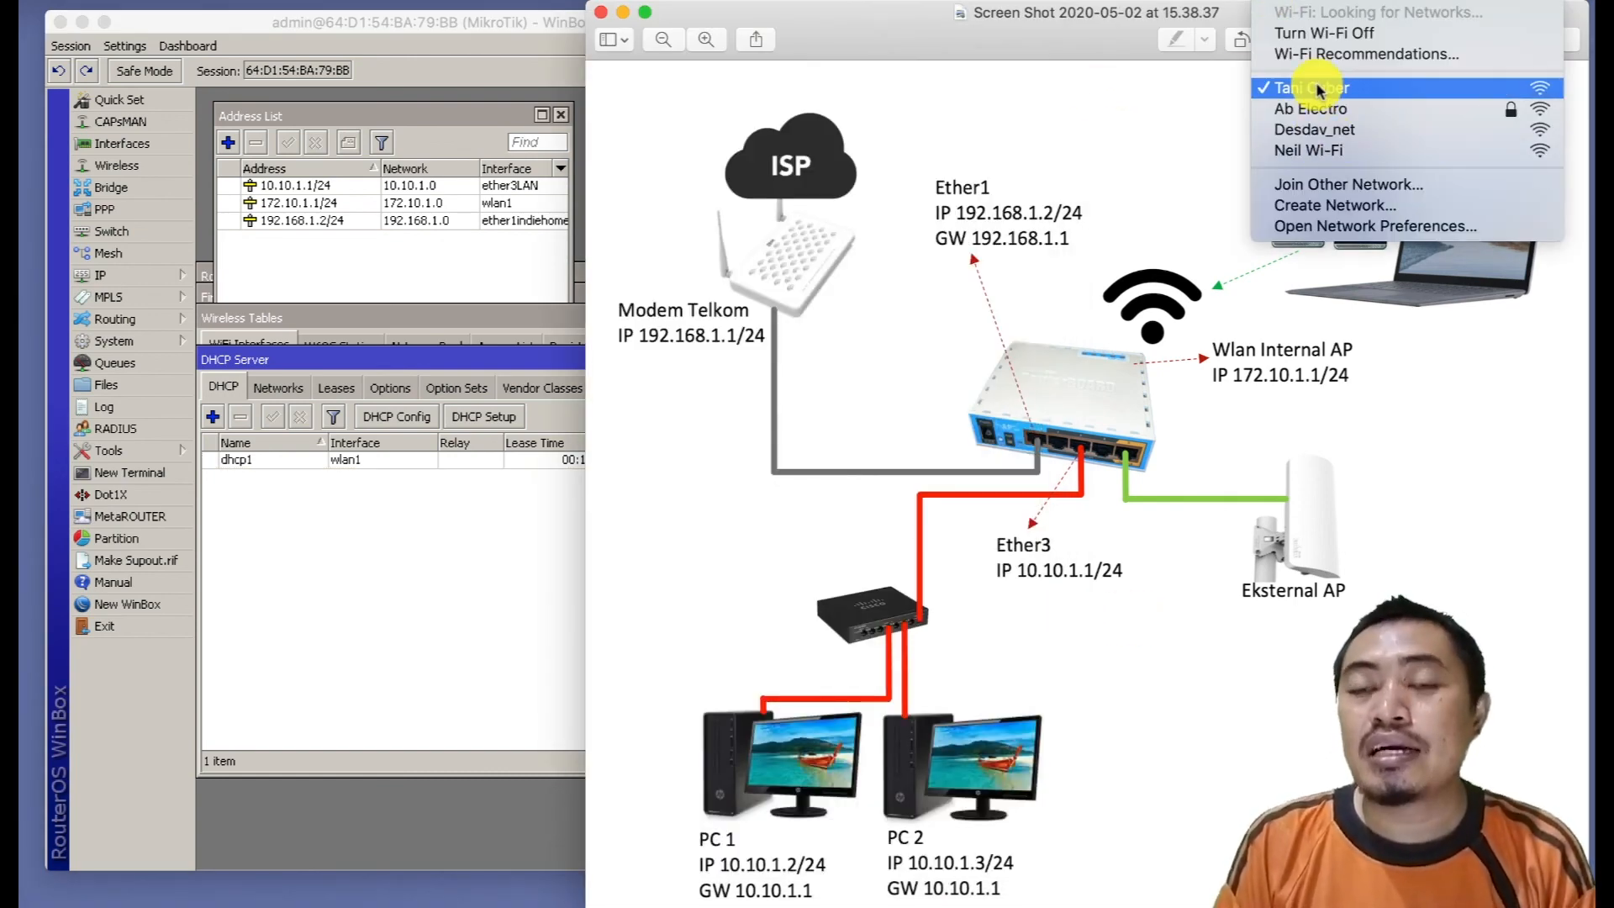